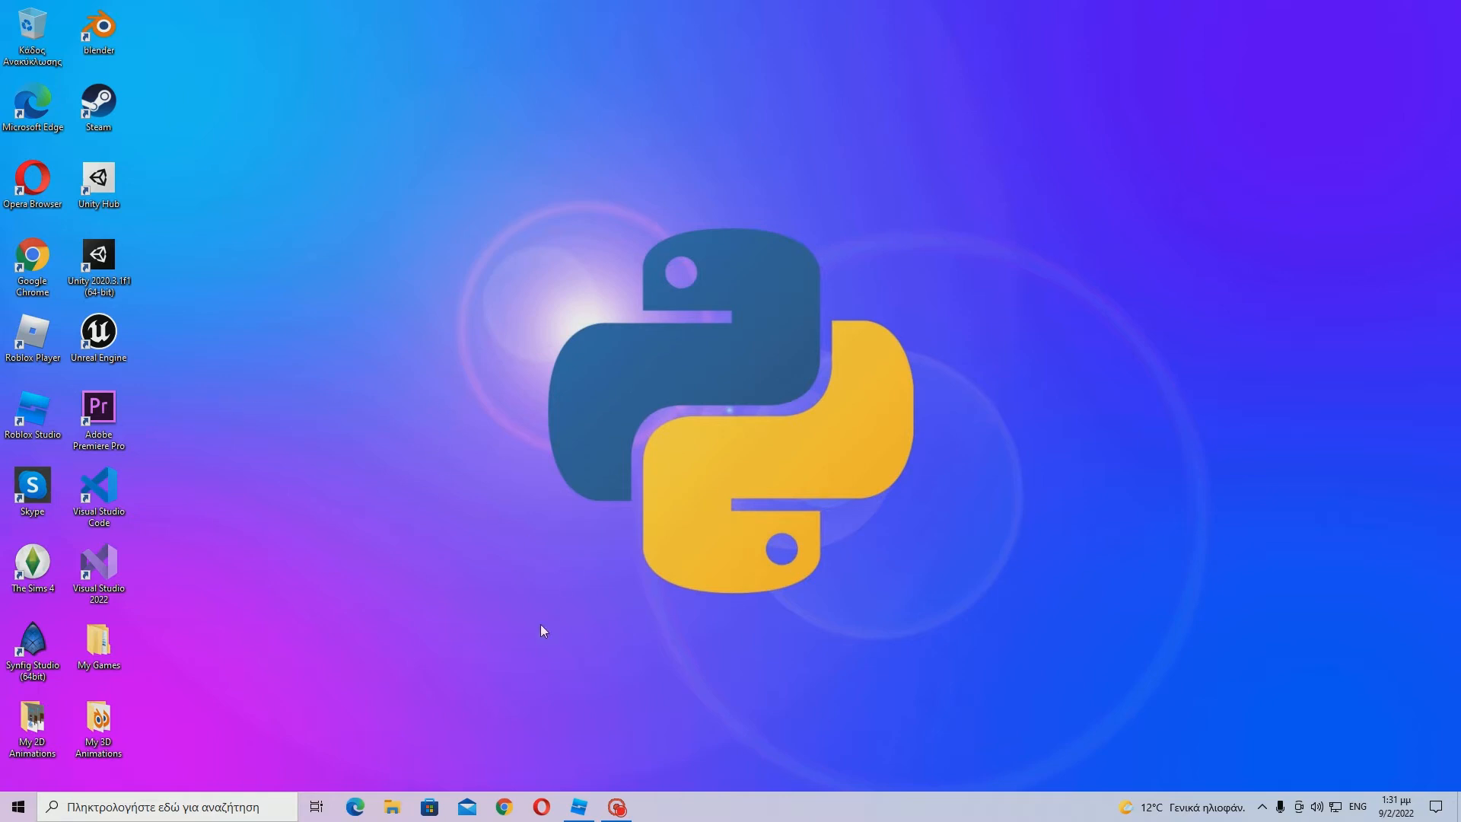
Bring up Roblox Studio and open the "Game Name" place from My Games.
left_click(580, 809)
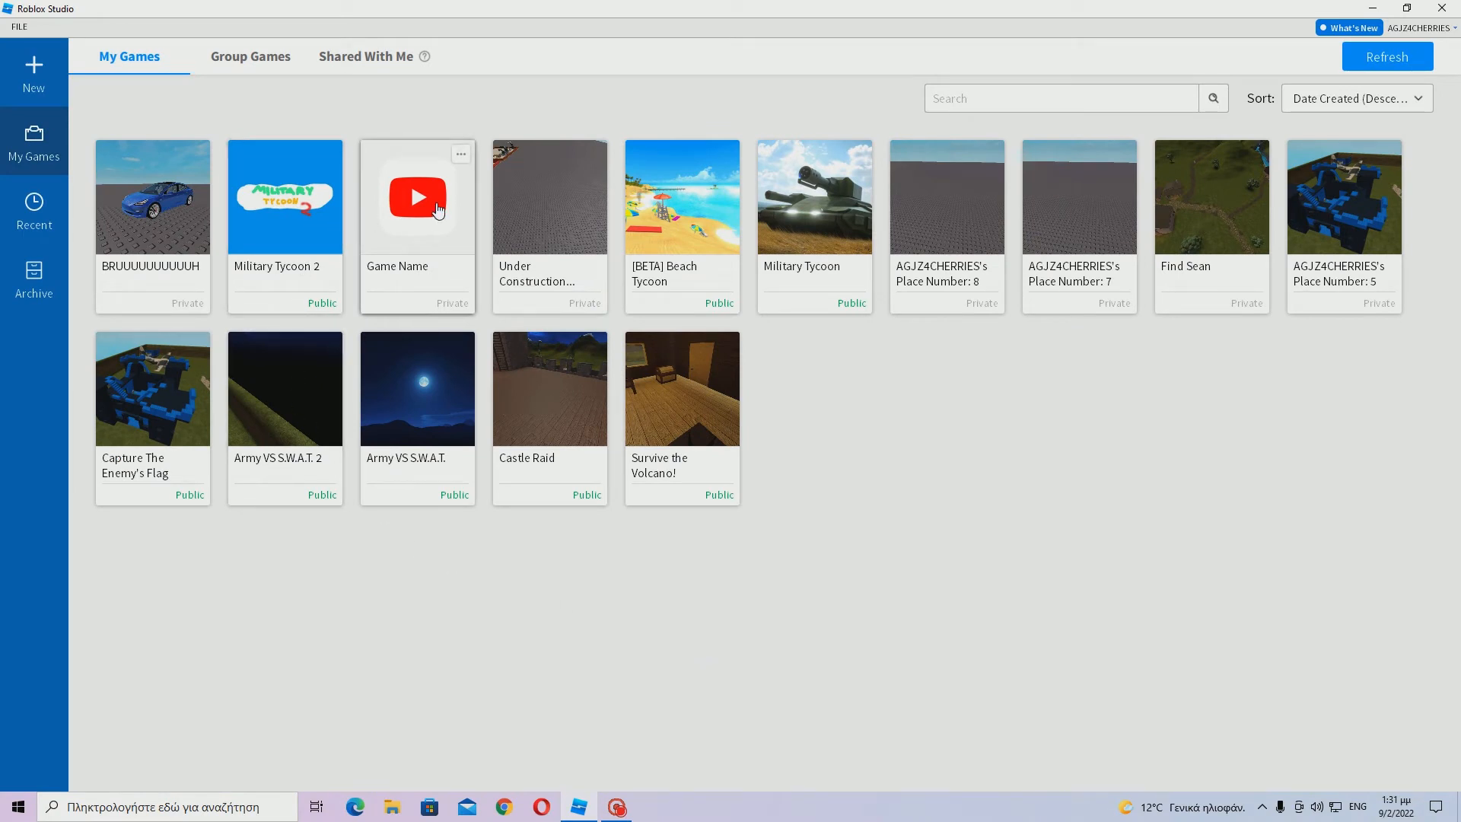
left_click(417, 228)
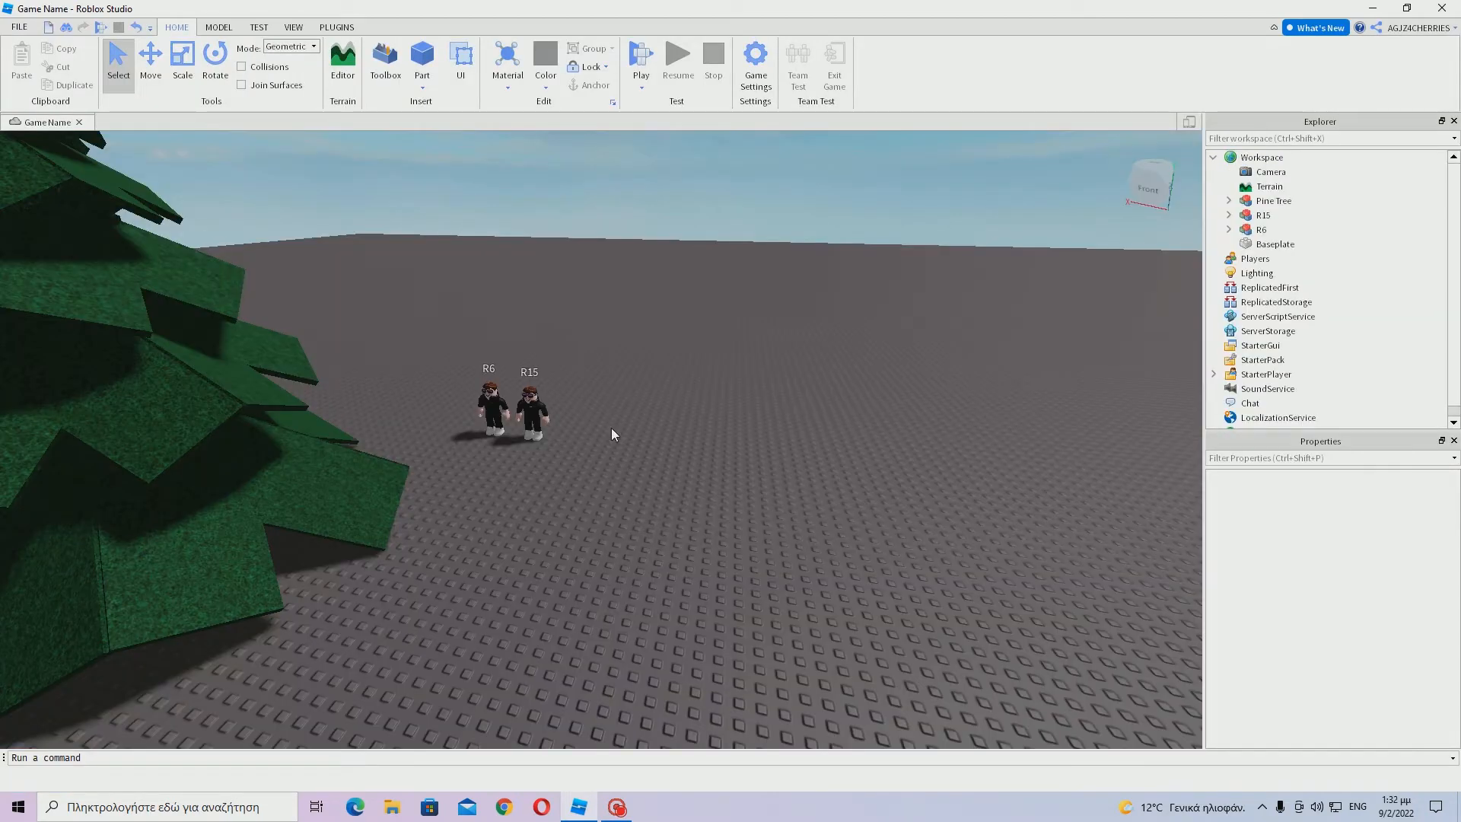
Look around the baseplate scene with the pine tree and the R6 and R15 characters.
scroll(679, 459, "down", 5)
right_click_drag(678, 459, 679, 459)
key("w")
key("w")
key("s")
right_click_drag(828, 353, 810, 325)
key("w")
key("s")
left_click_drag(720, 330, 883, 550)
right_click_drag(979, 319, 979, 318)
key("w")
key("d")
key("a")
key("s")
key("w")
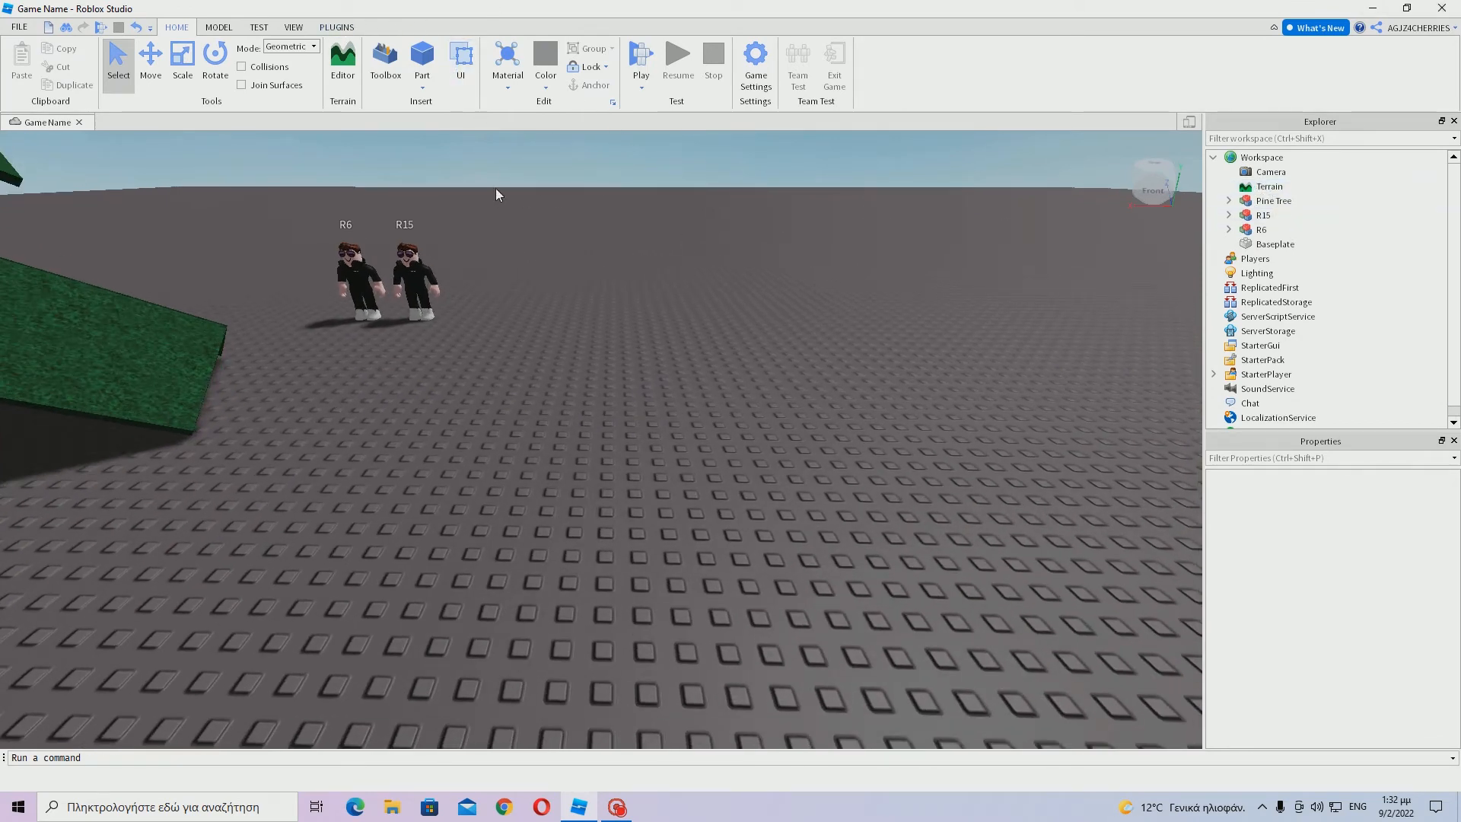
Find the Load Character plugin among the Toolbox plugins, switch the category back to Models and close the Toolbox.
left_click(336, 25)
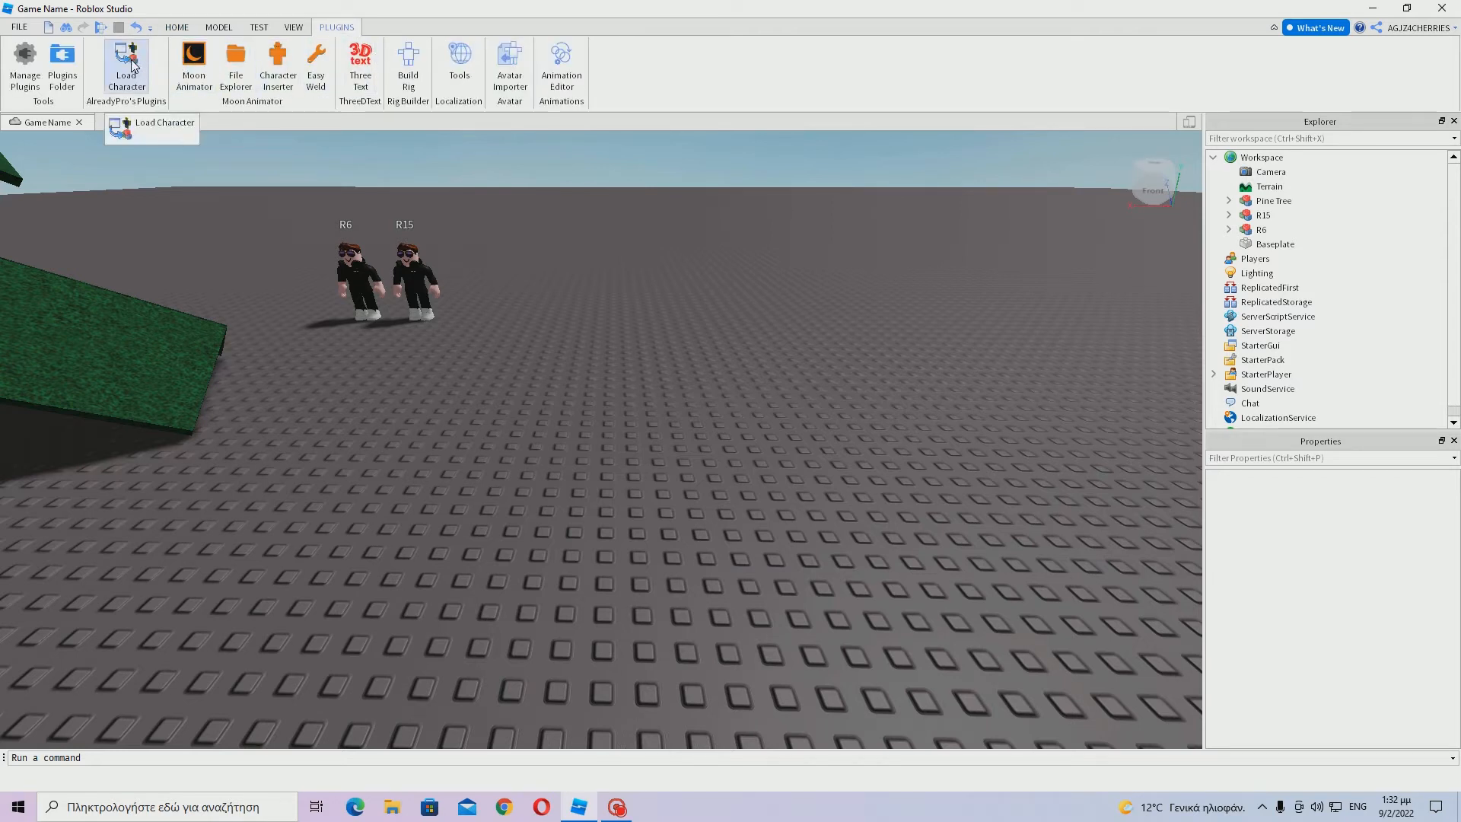
left_click(177, 26)
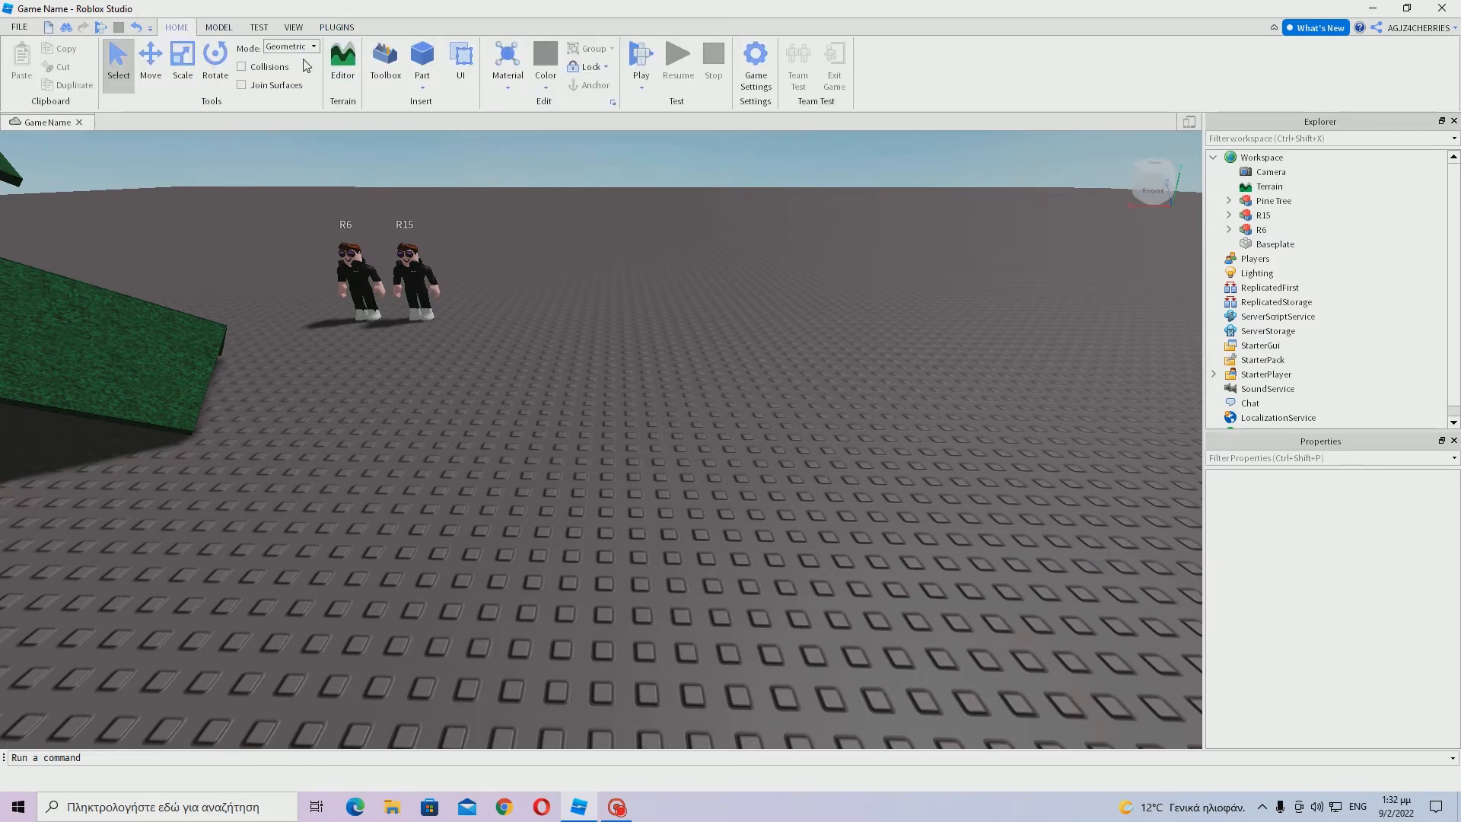
left_click(396, 70)
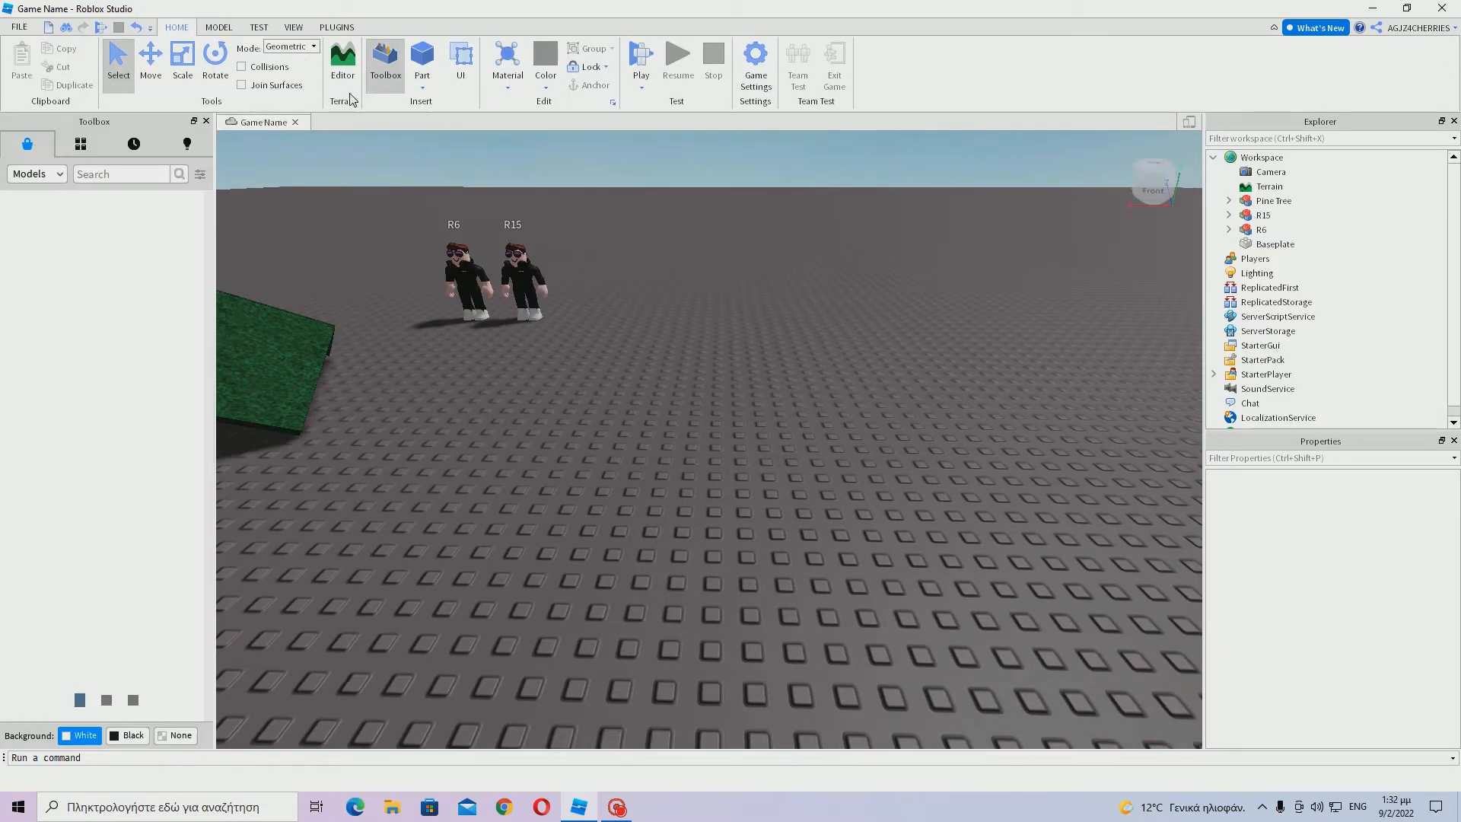
left_click(37, 174)
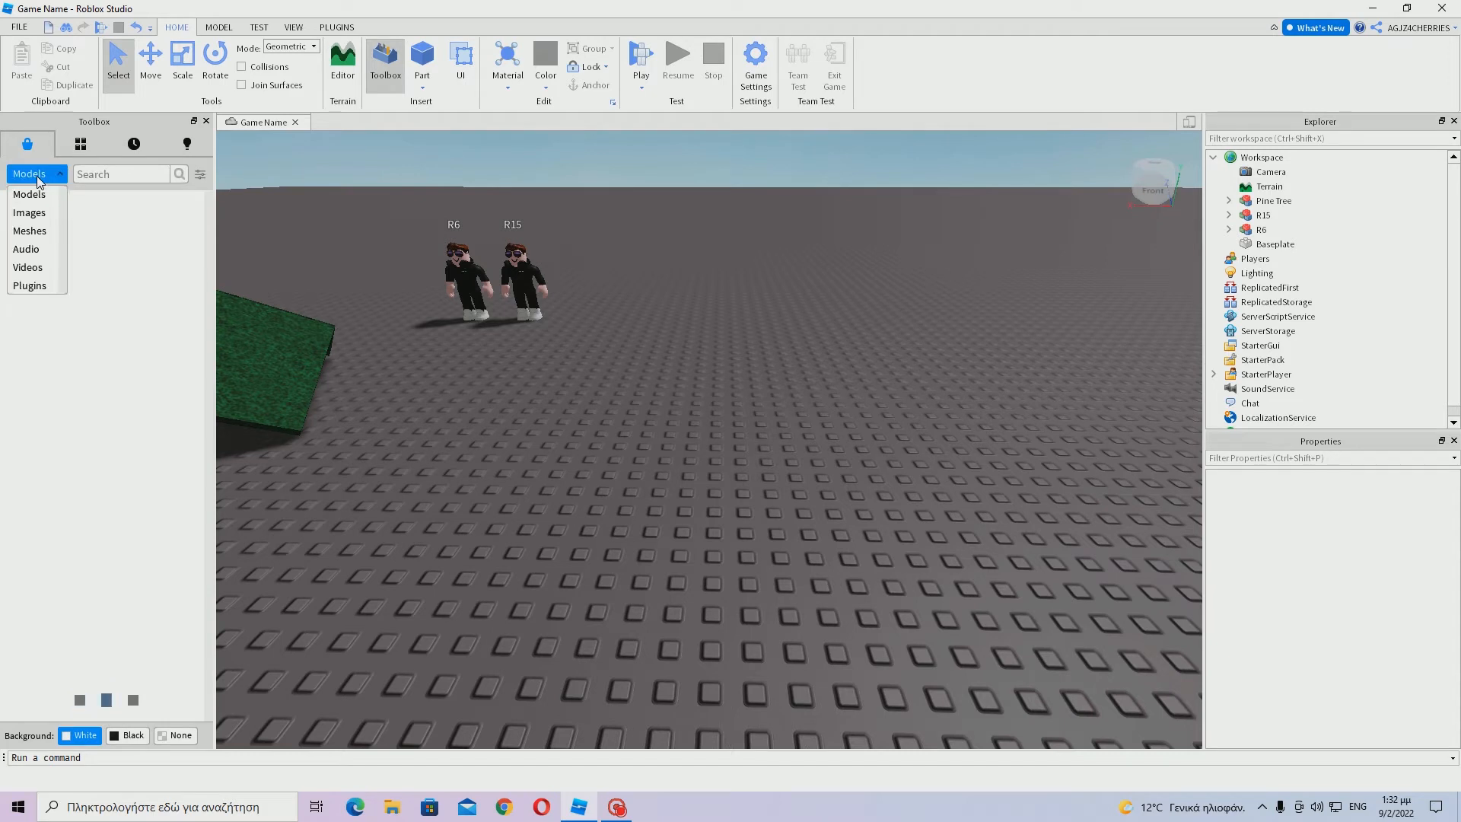
left_click(42, 292)
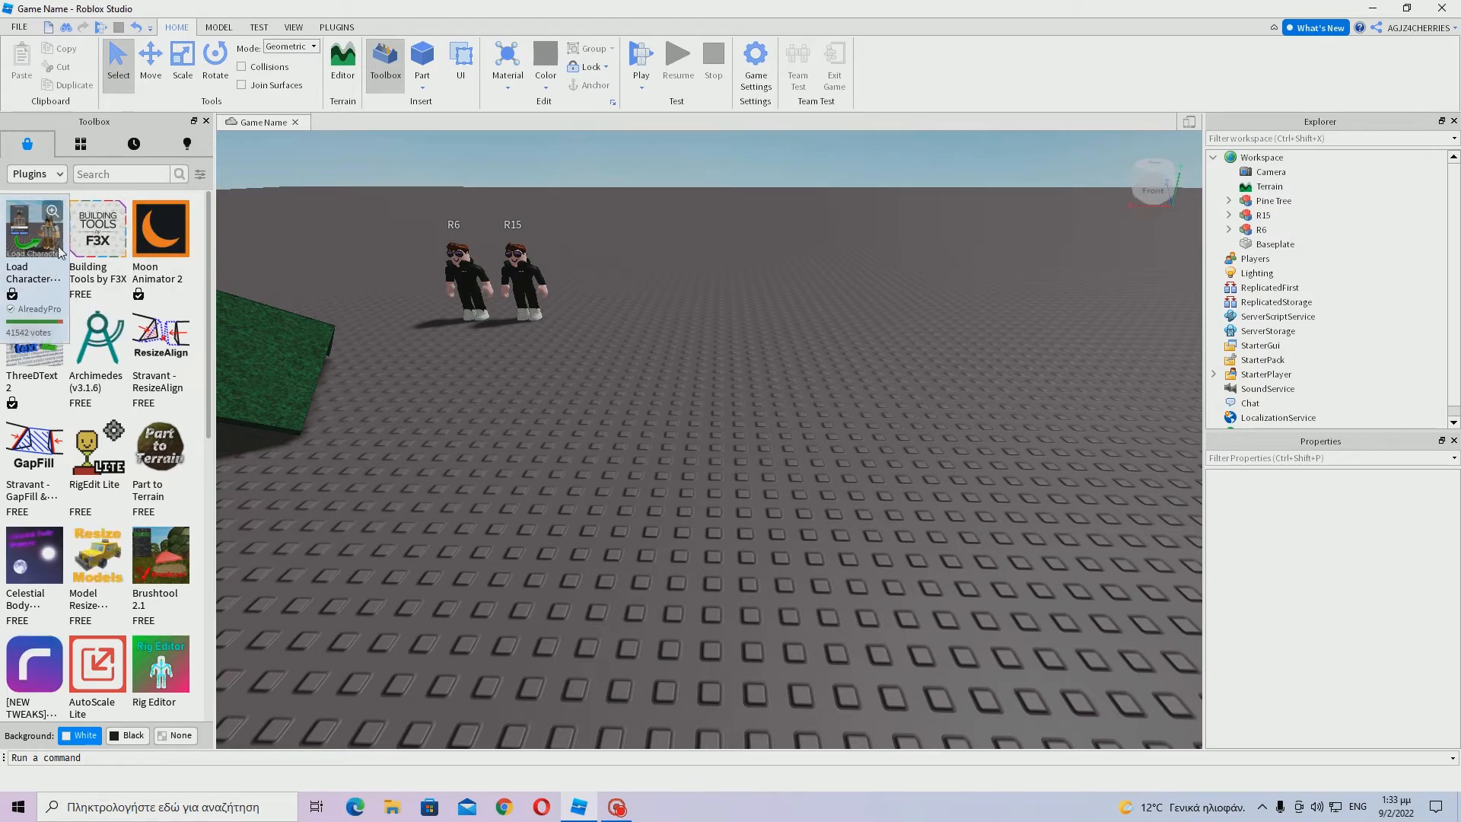
left_click(34, 175)
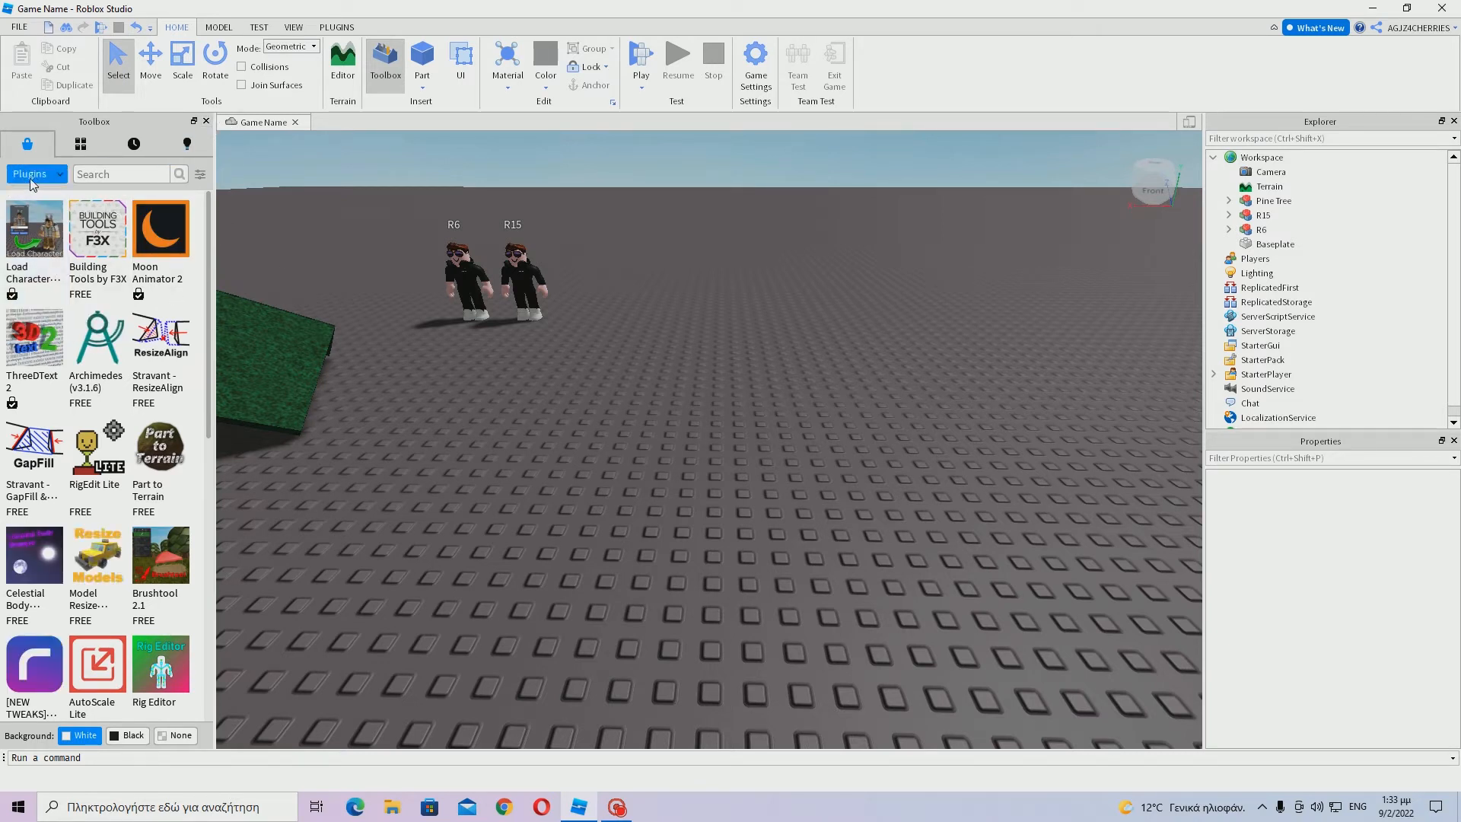
left_click(23, 195)
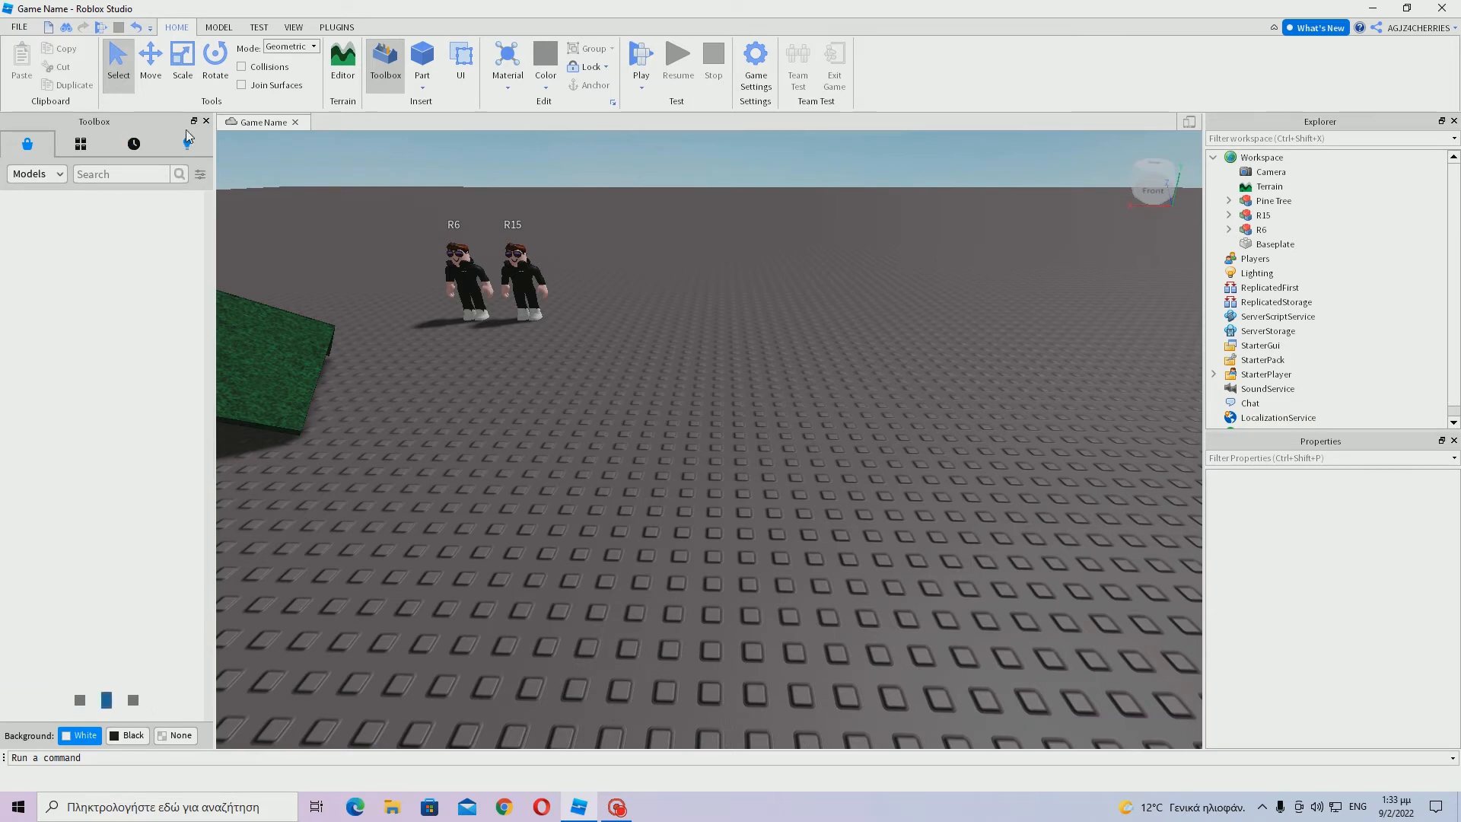
left_click(206, 120)
Open the Load Character plugin, enter the player's Roblox username and enable Spawn at Origin.
right_click_drag(546, 205, 547, 202)
left_click(336, 26)
left_click(123, 72)
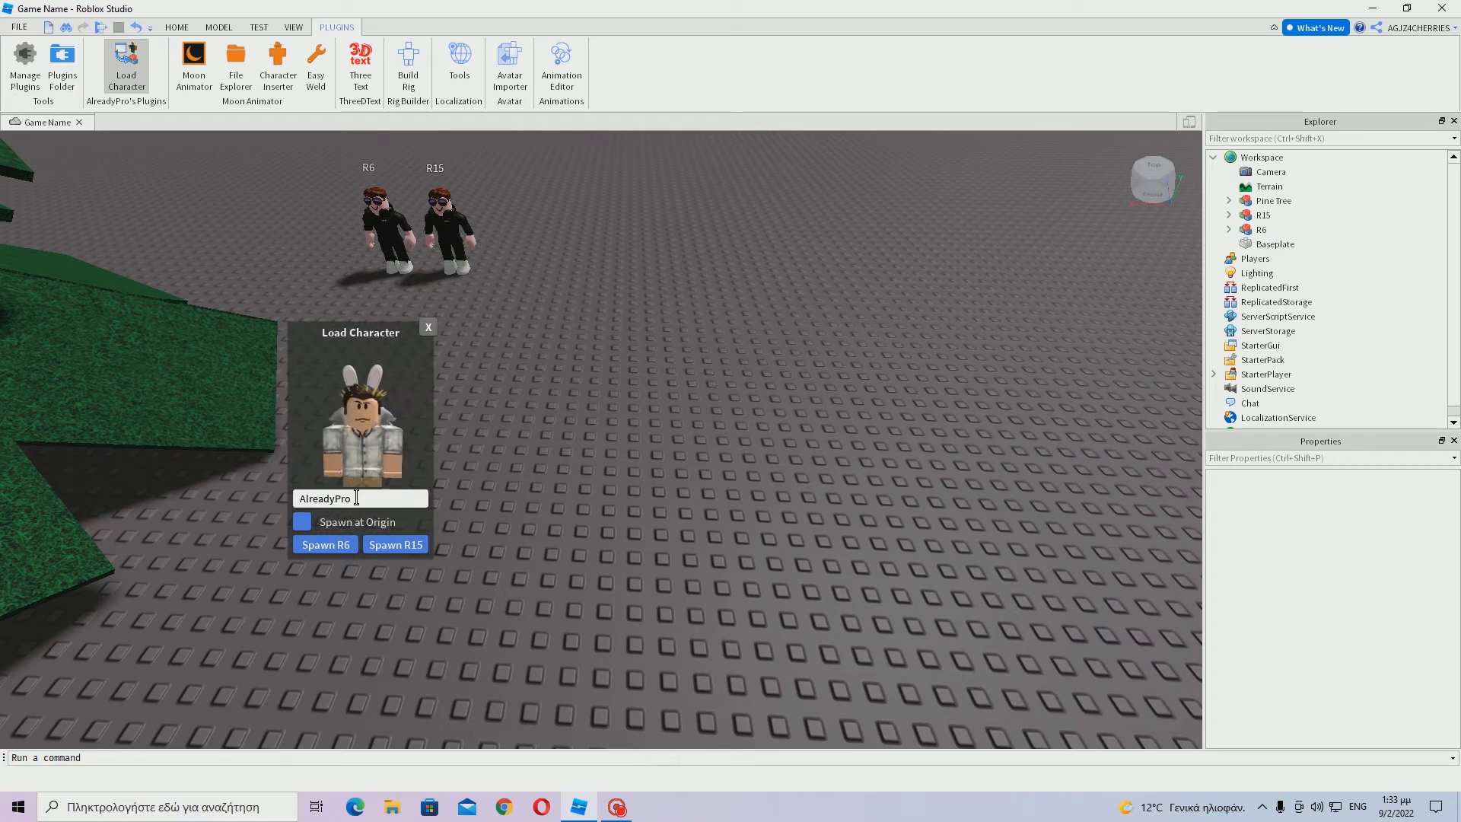
left_click_drag(351, 498, 286, 506)
left_click(302, 521)
type("cherrynumb")
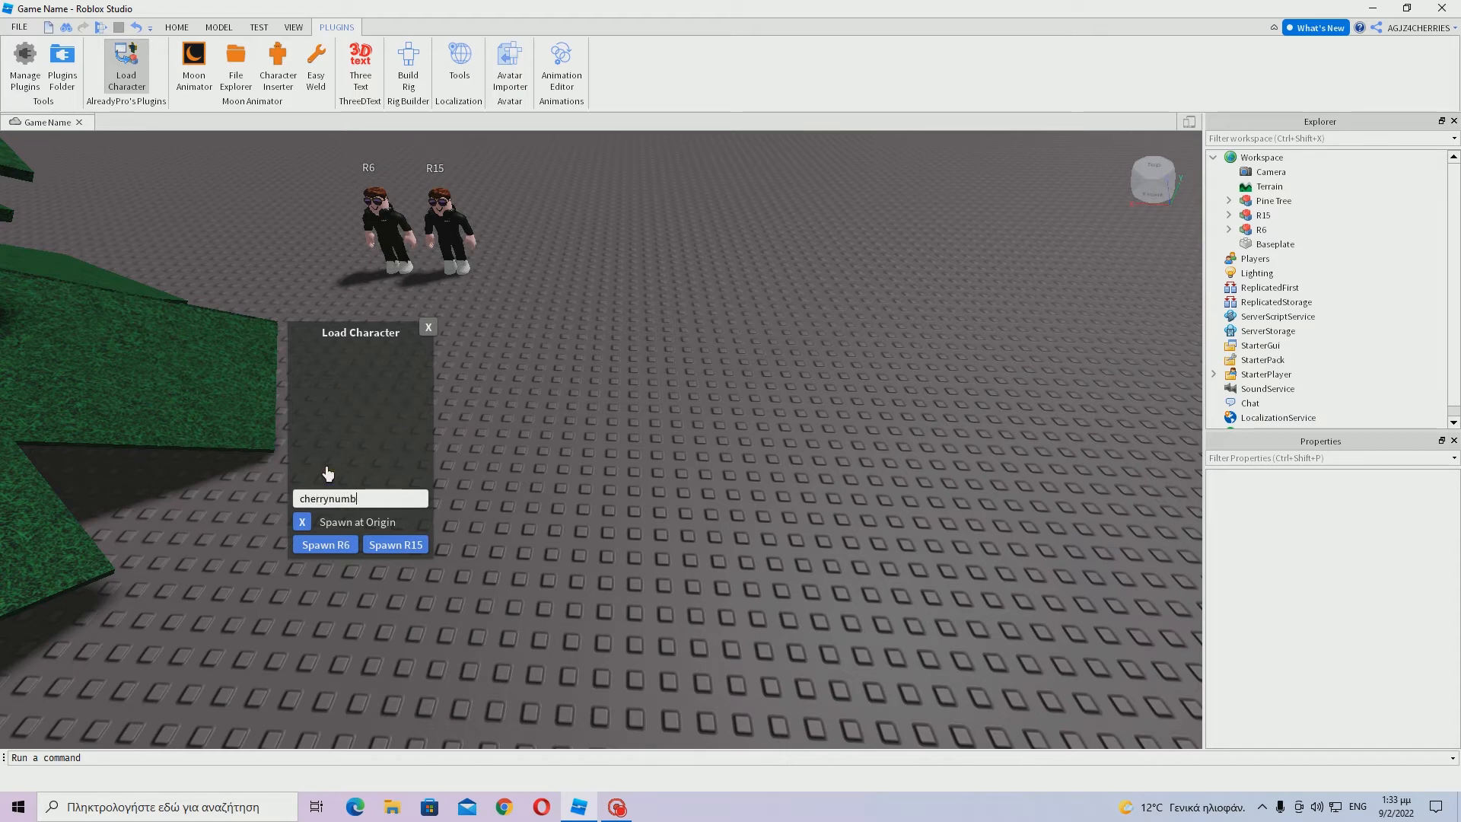
type("er4")
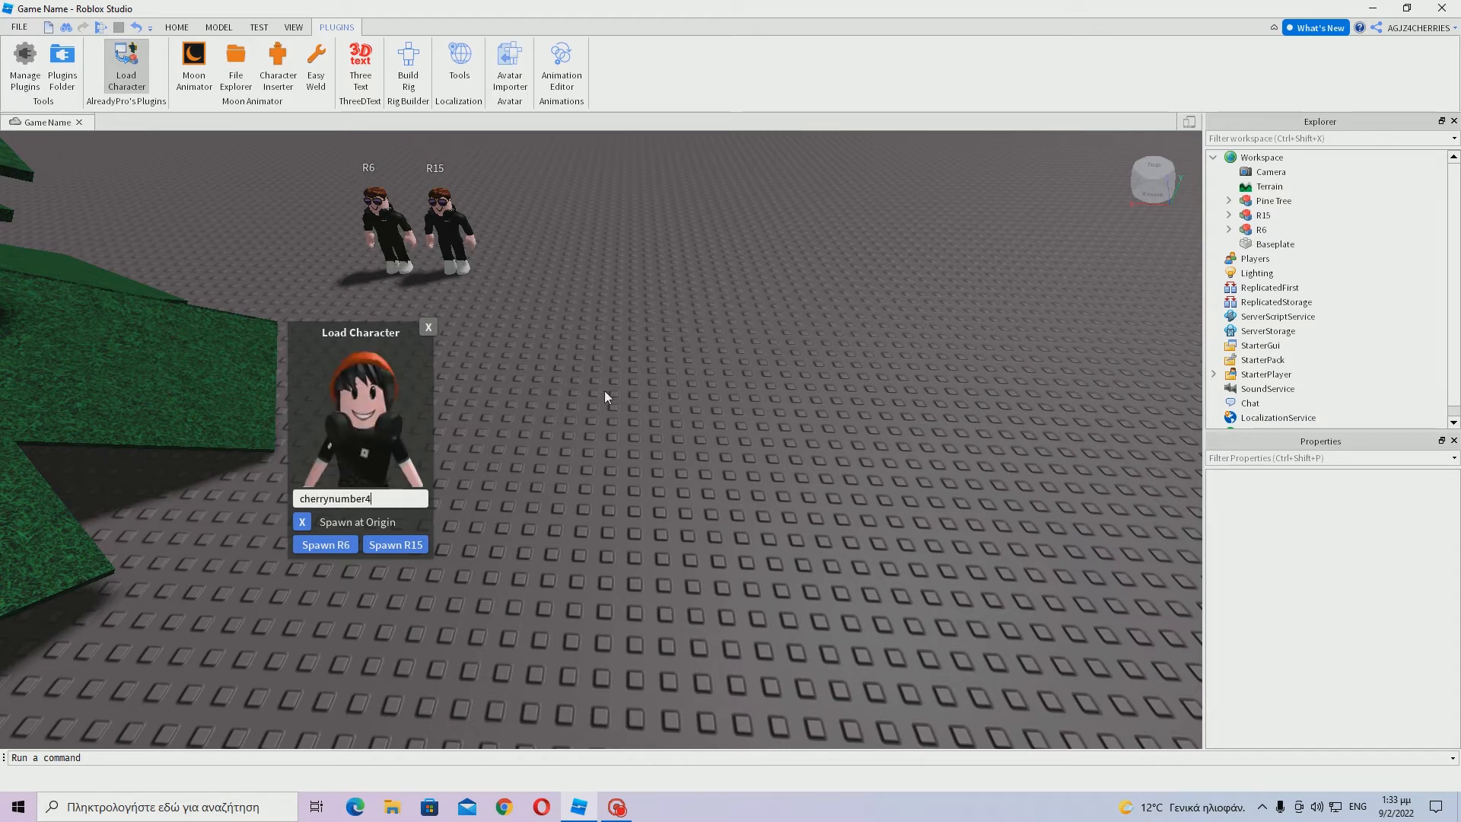
right_click_drag(680, 322, 681, 323)
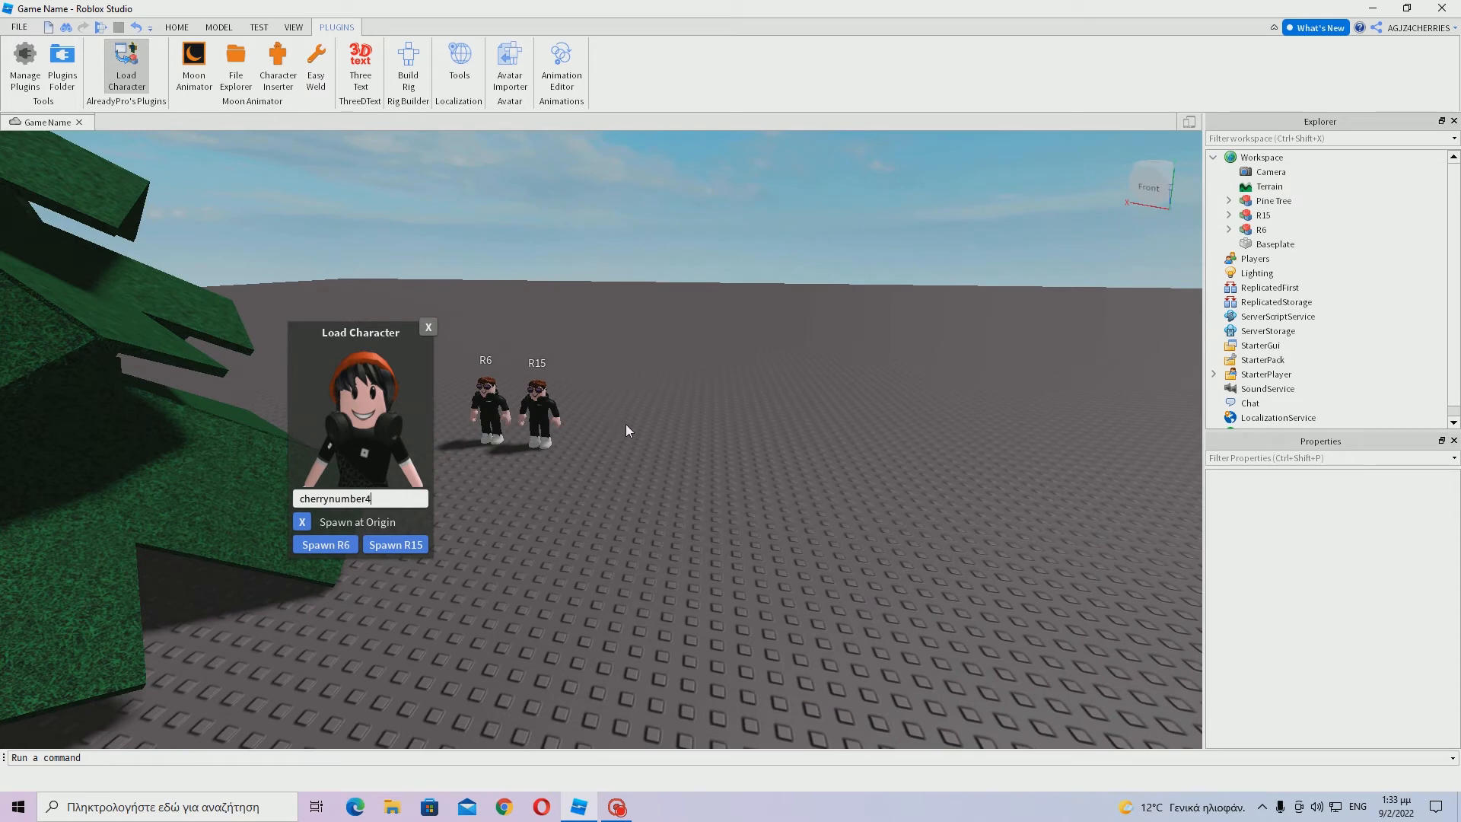
type("w")
right_click_drag(614, 426, 617, 423)
type("w")
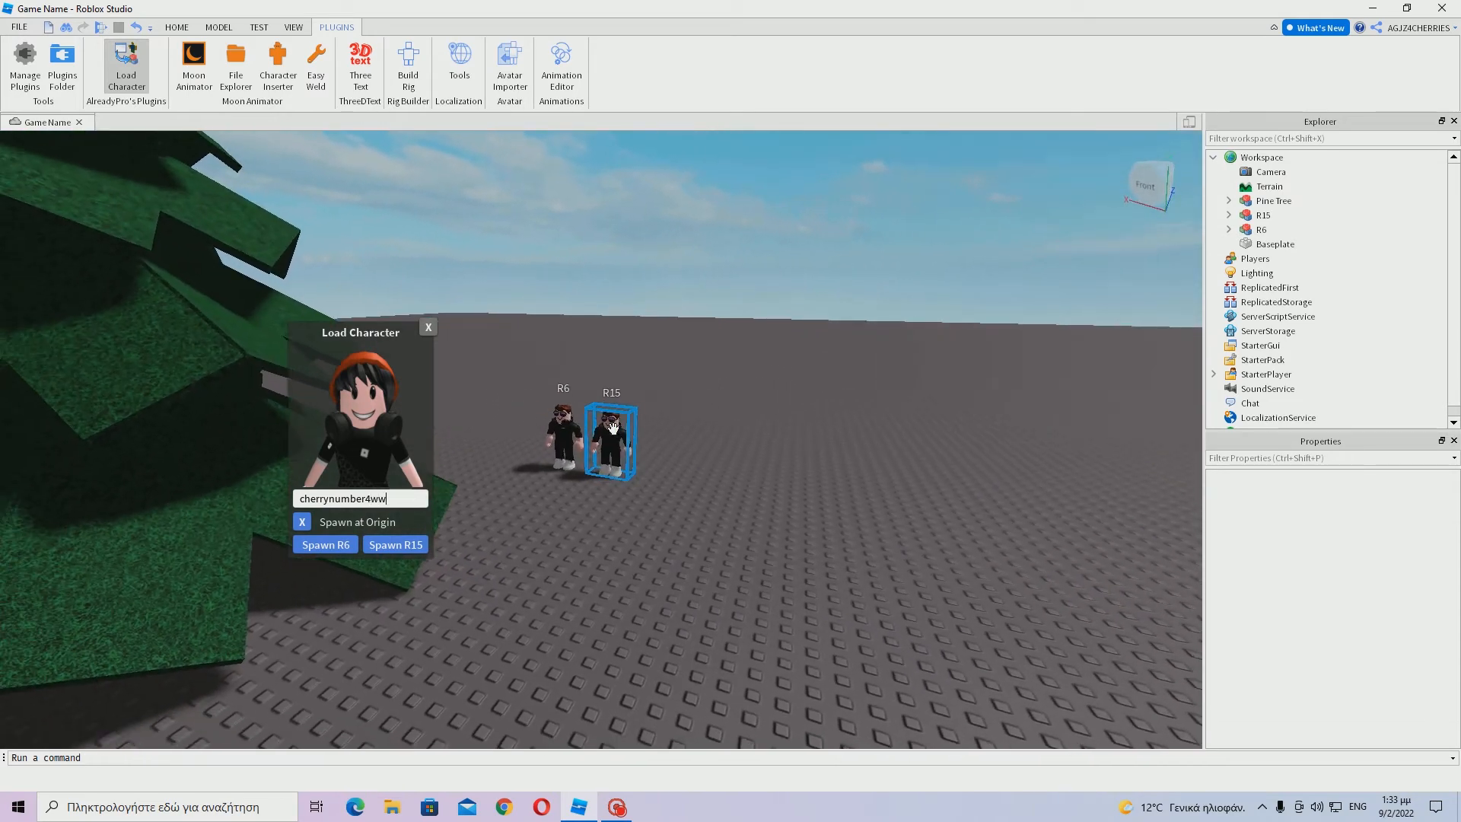
key("BackSpace")
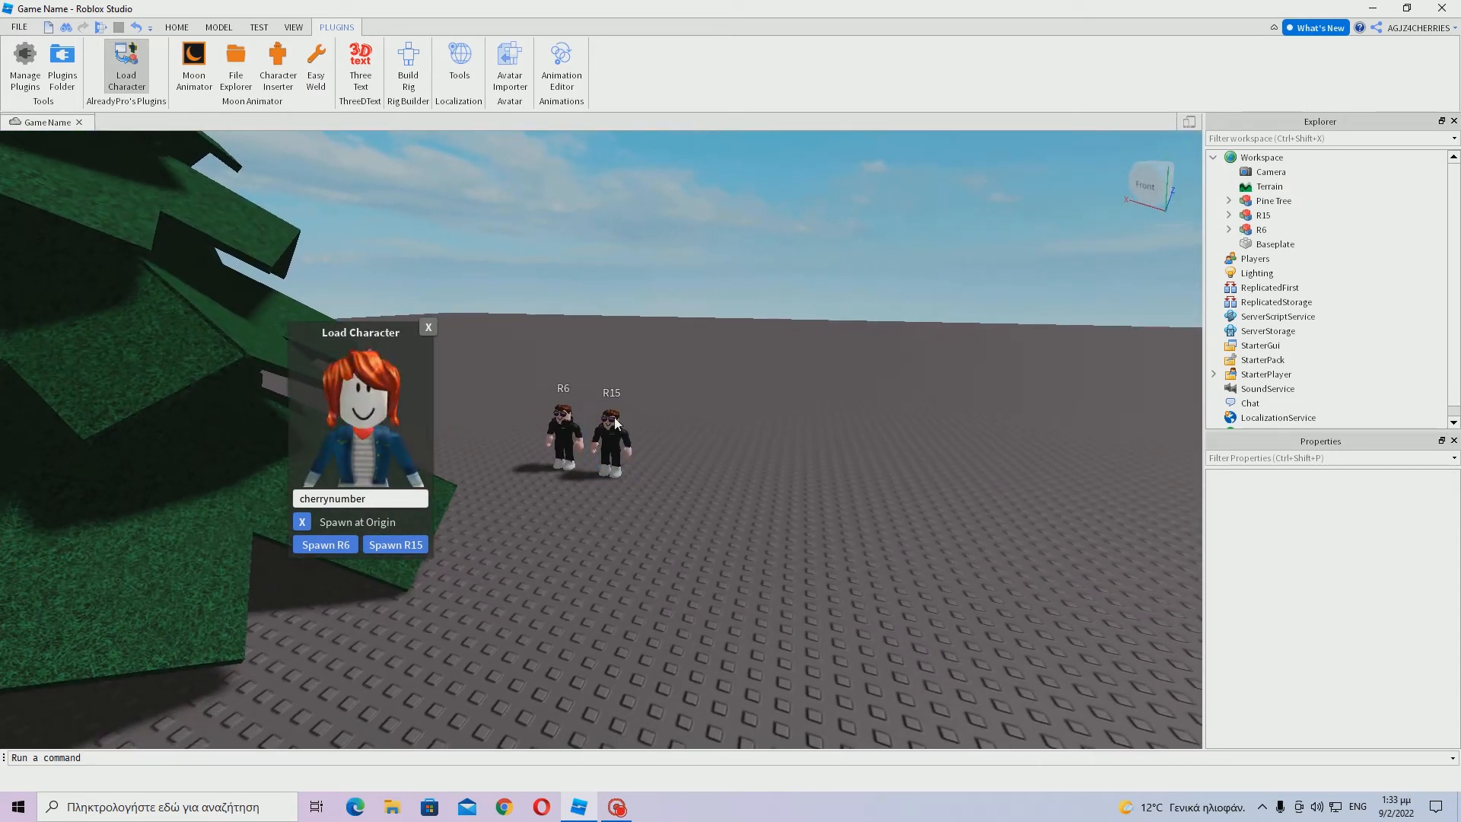
type("4")
right_click_drag(650, 473, 649, 474)
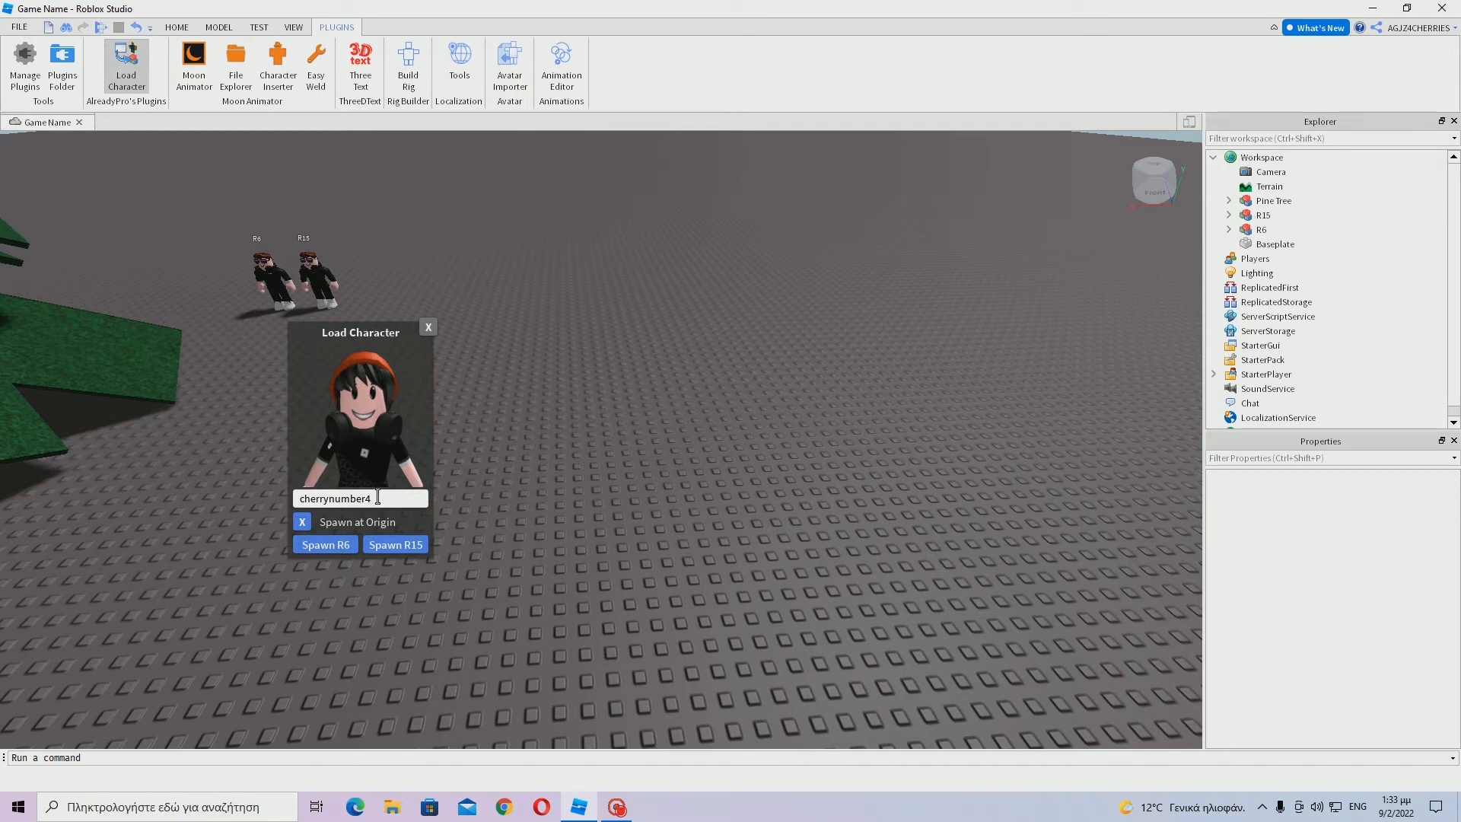
Spawn the player's R6 character with Spawn at Origin off and move it onto the baseplate at about -4, 3, -18.5.
left_click_drag(378, 497, 301, 500)
left_click(340, 501)
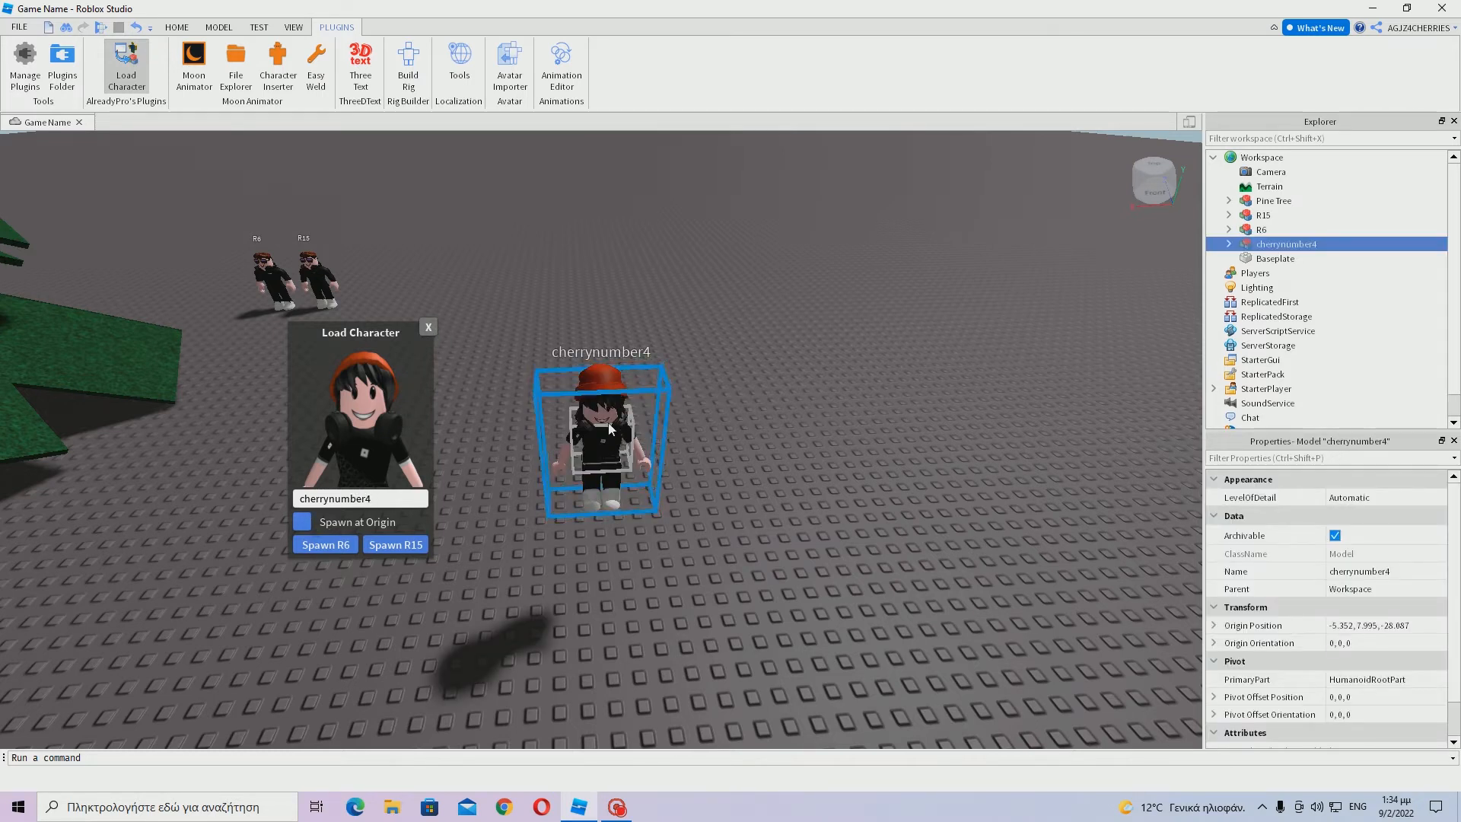
left_click(609, 453)
left_click_drag(609, 452, 539, 445)
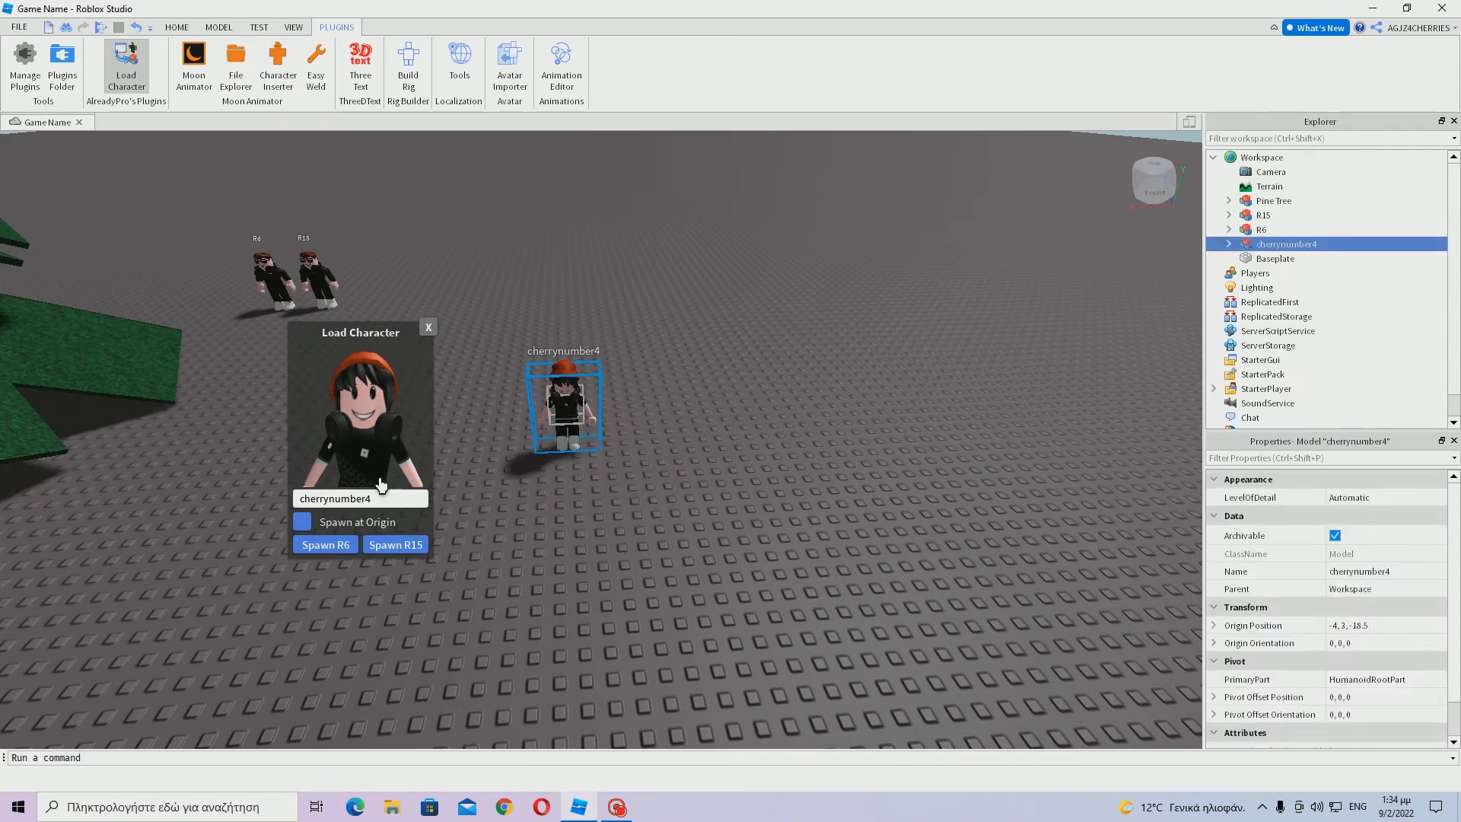
Close the Load Character window and view the spawned character from the front.
left_click_drag(375, 498, 298, 499)
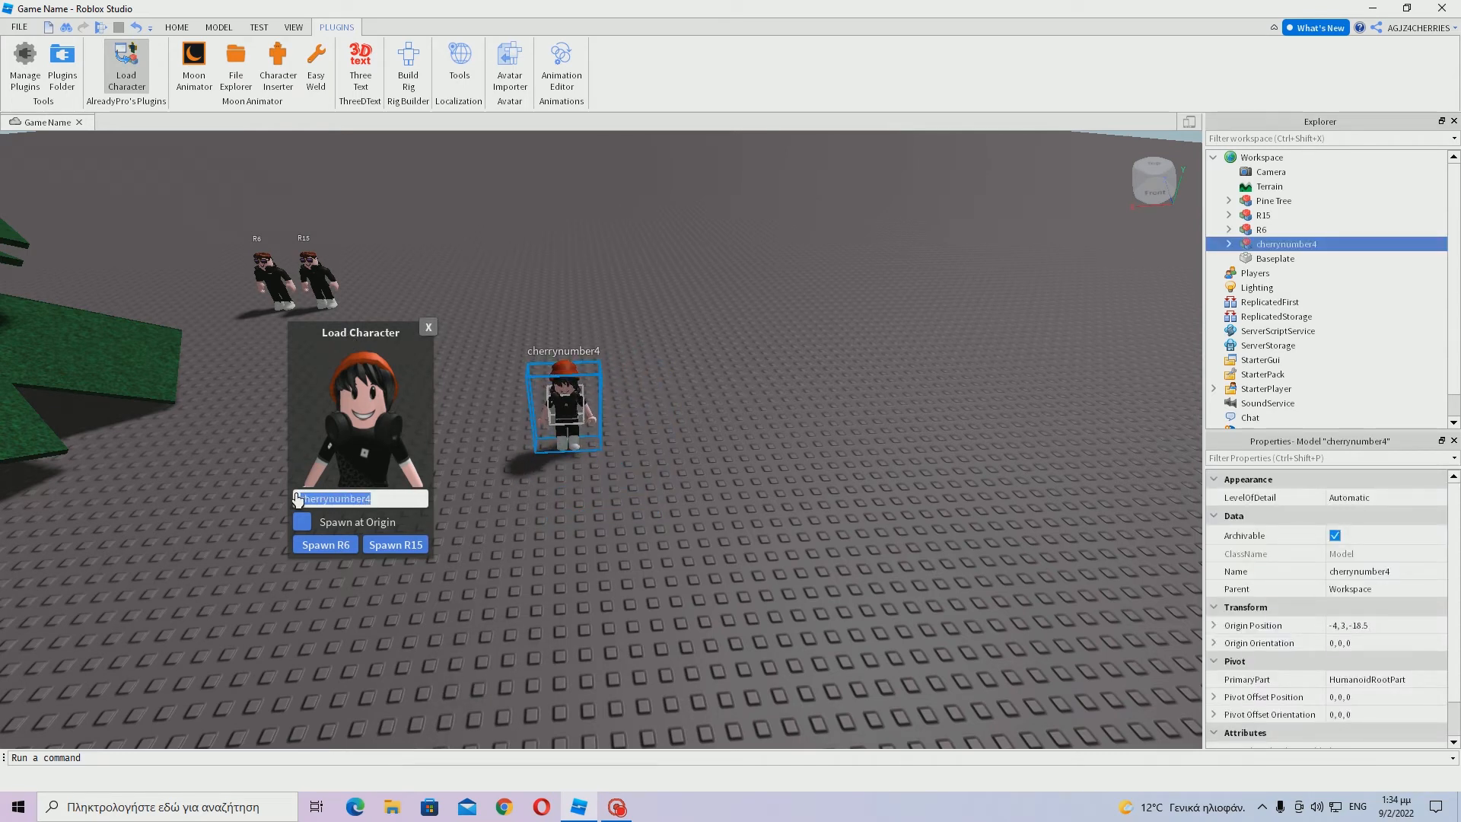
left_click(428, 328)
right_click_drag(721, 417, 720, 417)
left_click(705, 499)
right_click_drag(707, 510, 706, 510)
key("w")
key("s")
key("w")
key("s")
left_click(177, 27)
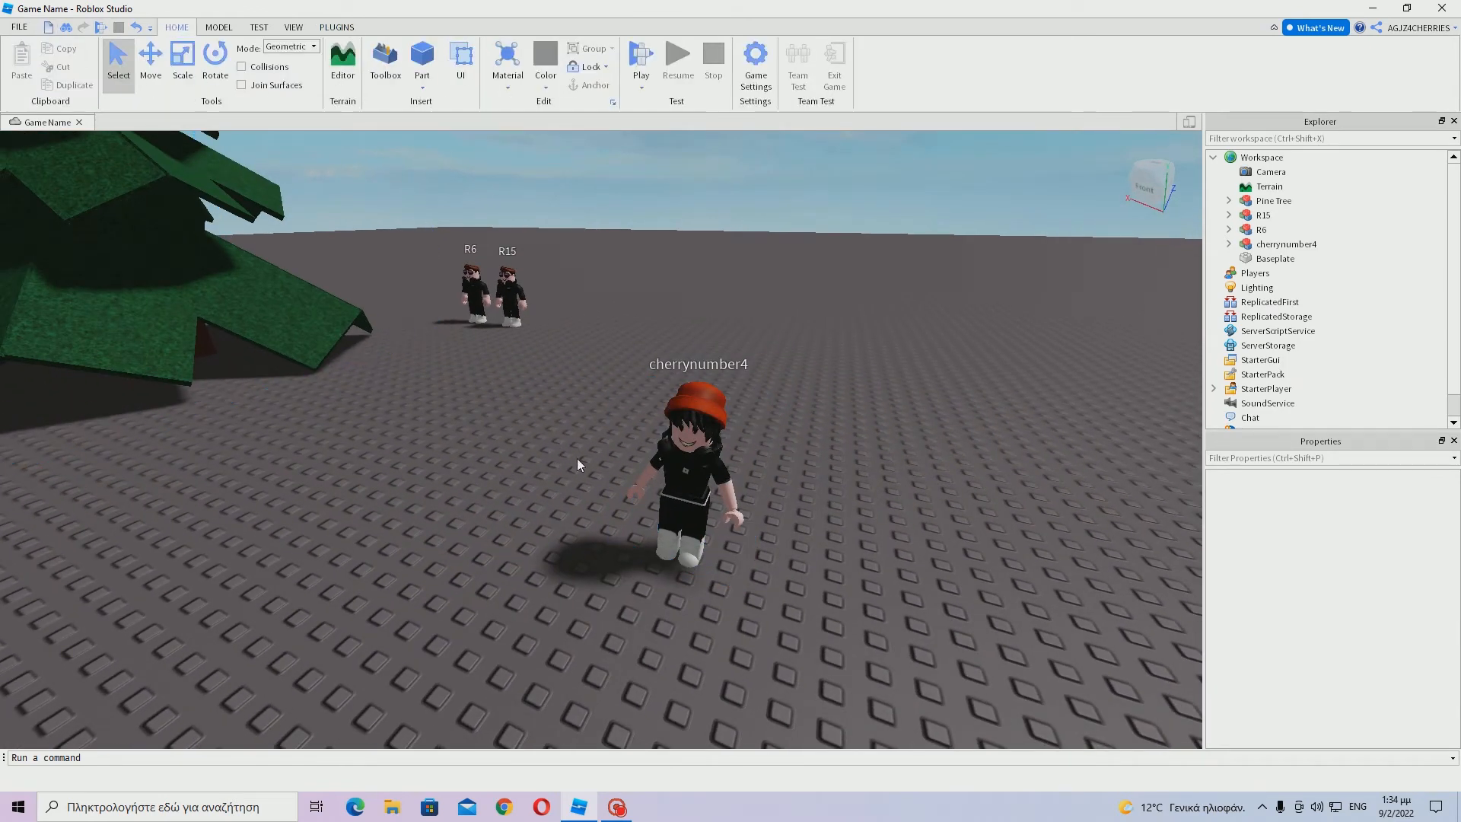
Review the actions offered for the spawned character model, such as Export Selection.
left_click(658, 457)
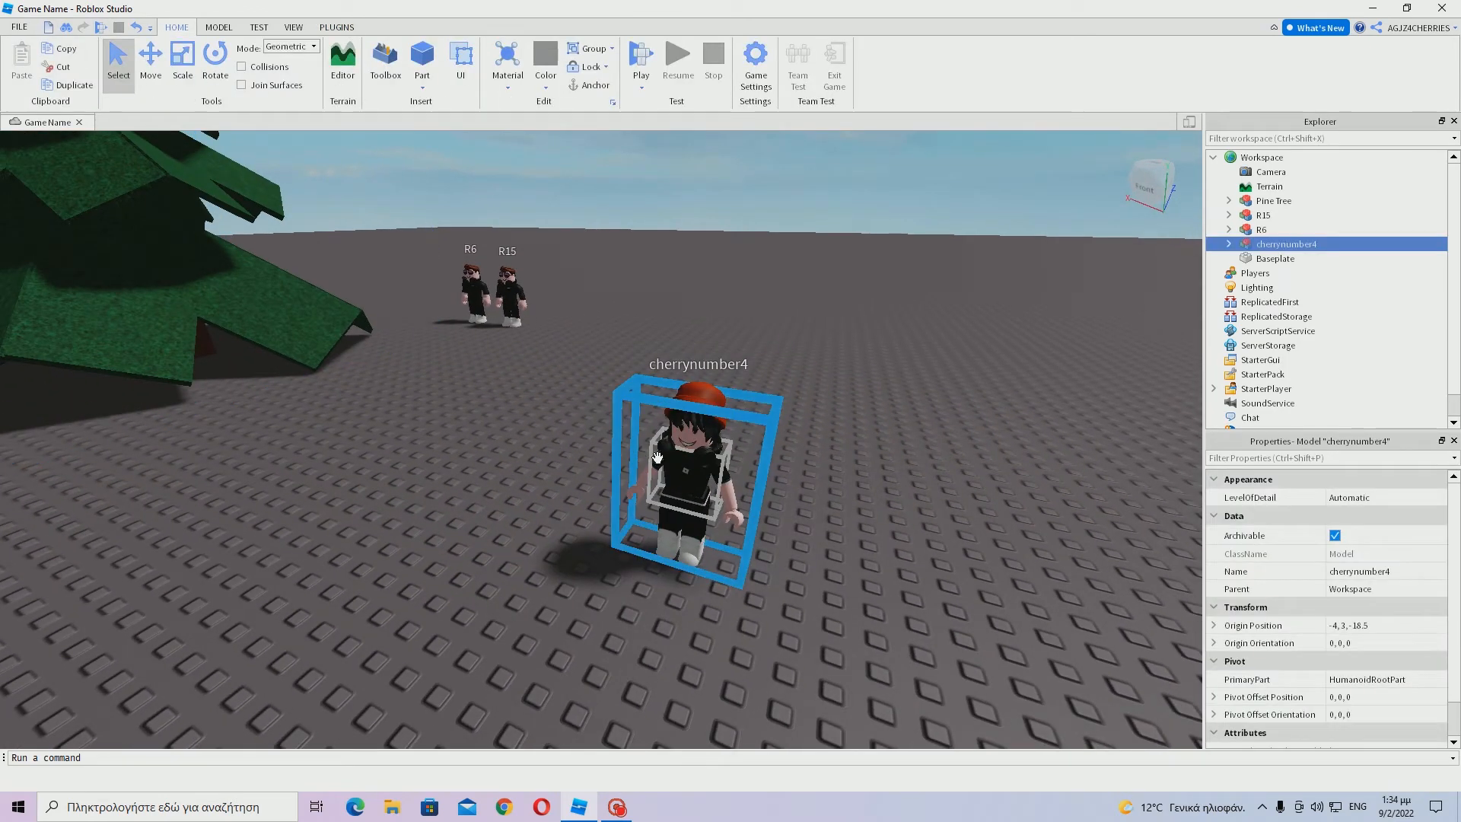
right_click(1262, 251)
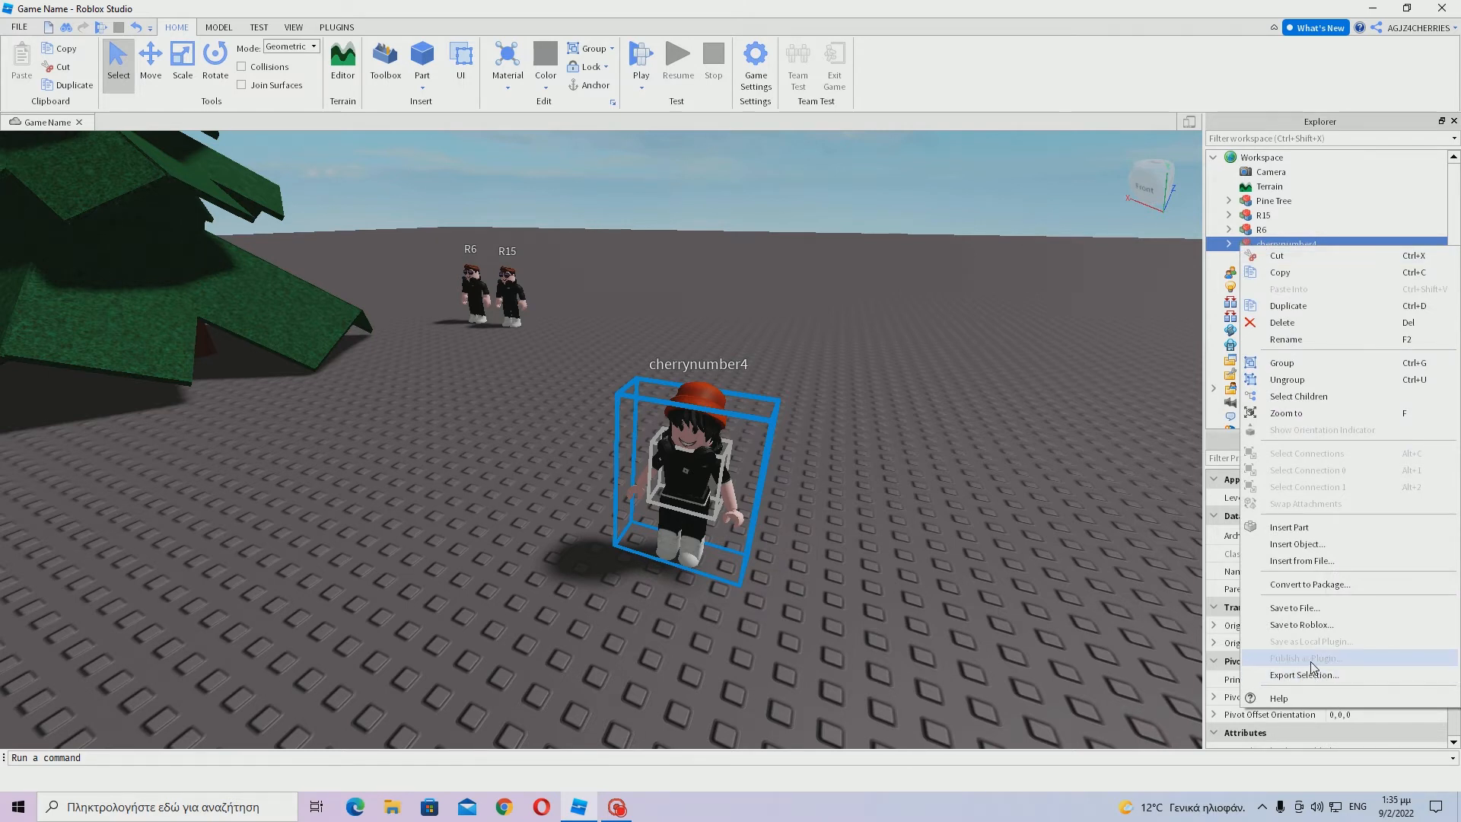
left_click(1082, 453)
left_click(1286, 244)
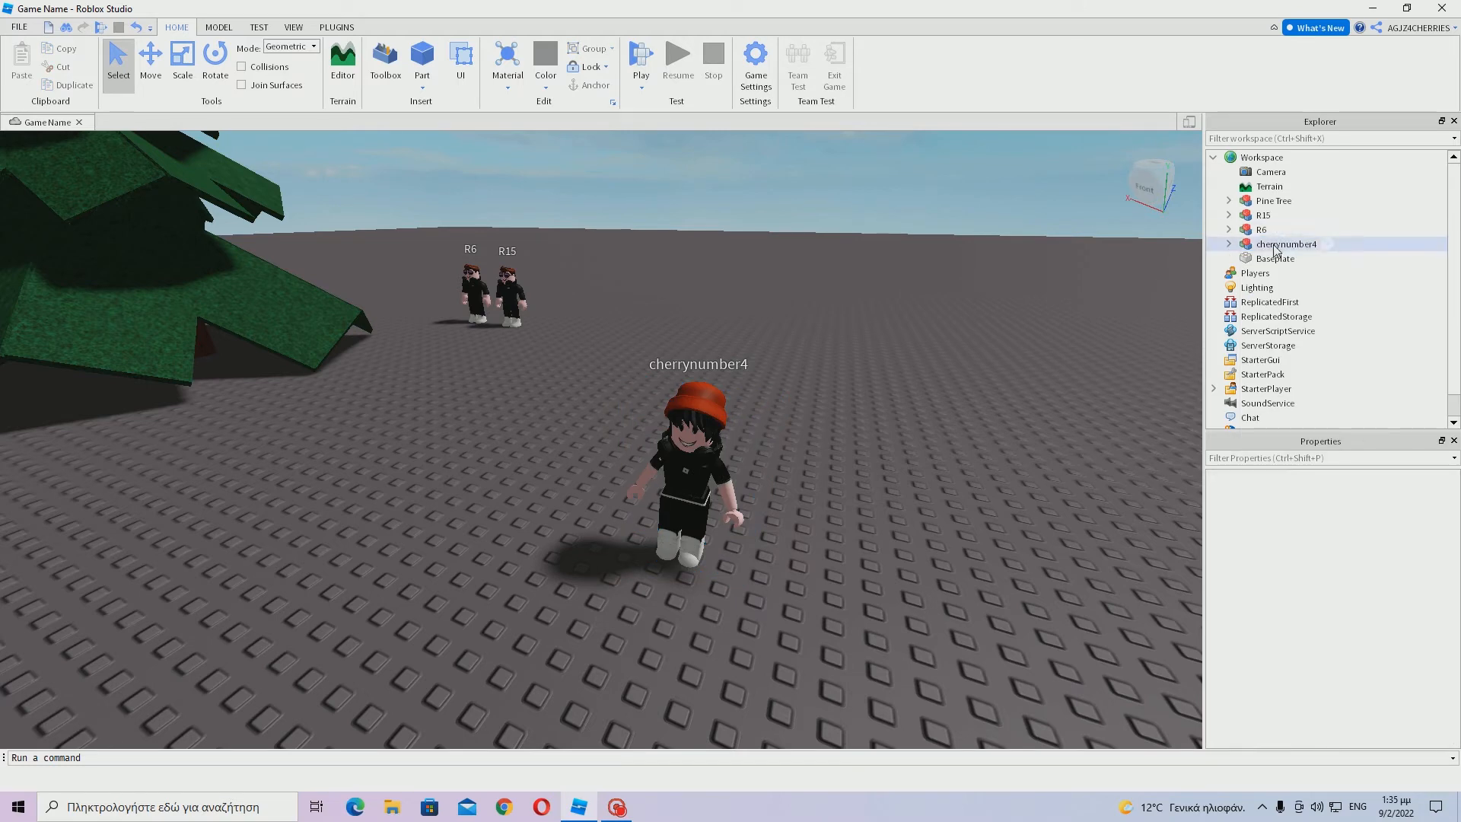
left_click(1228, 244)
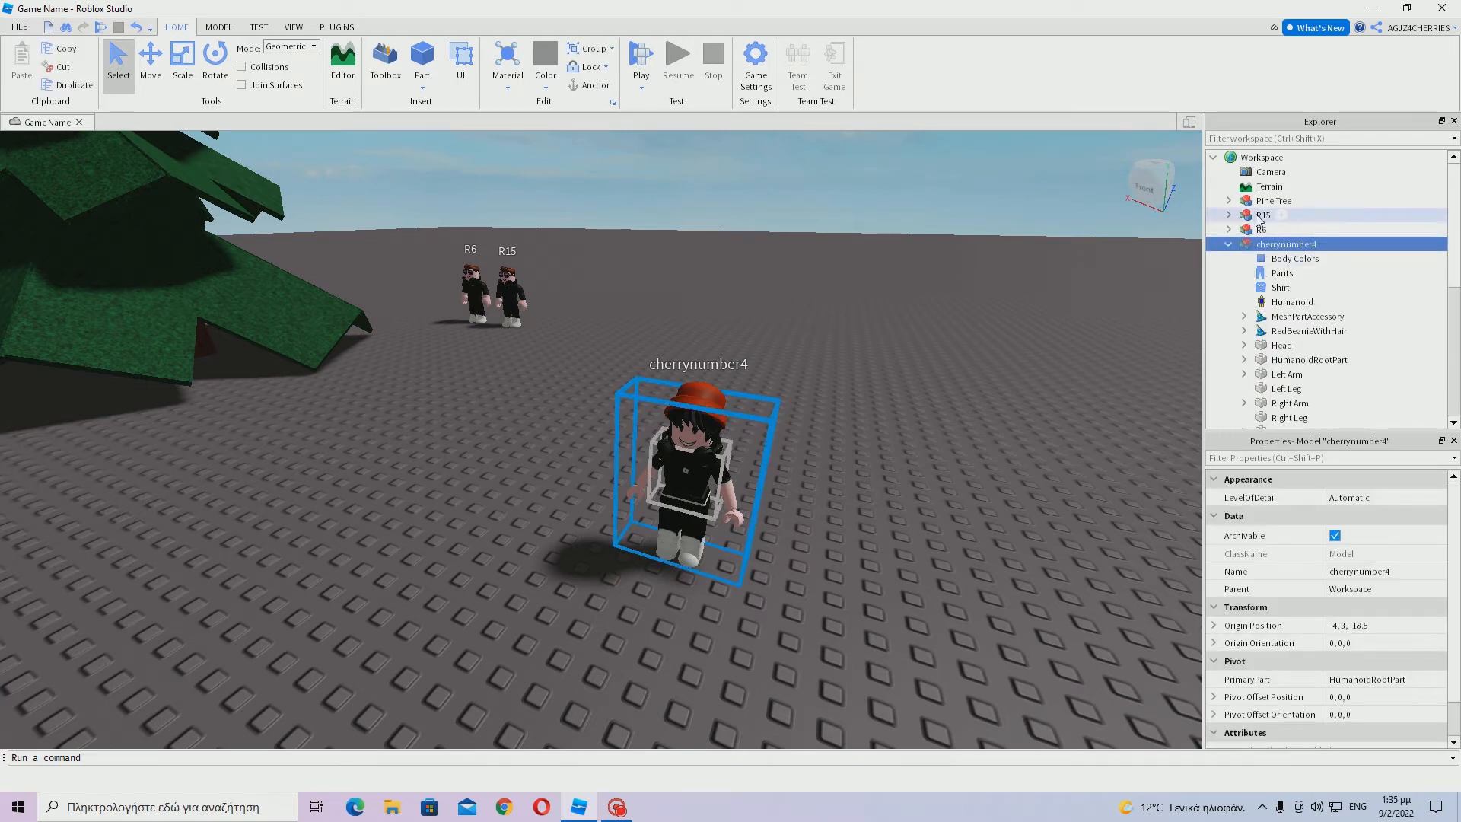
left_click(1228, 244)
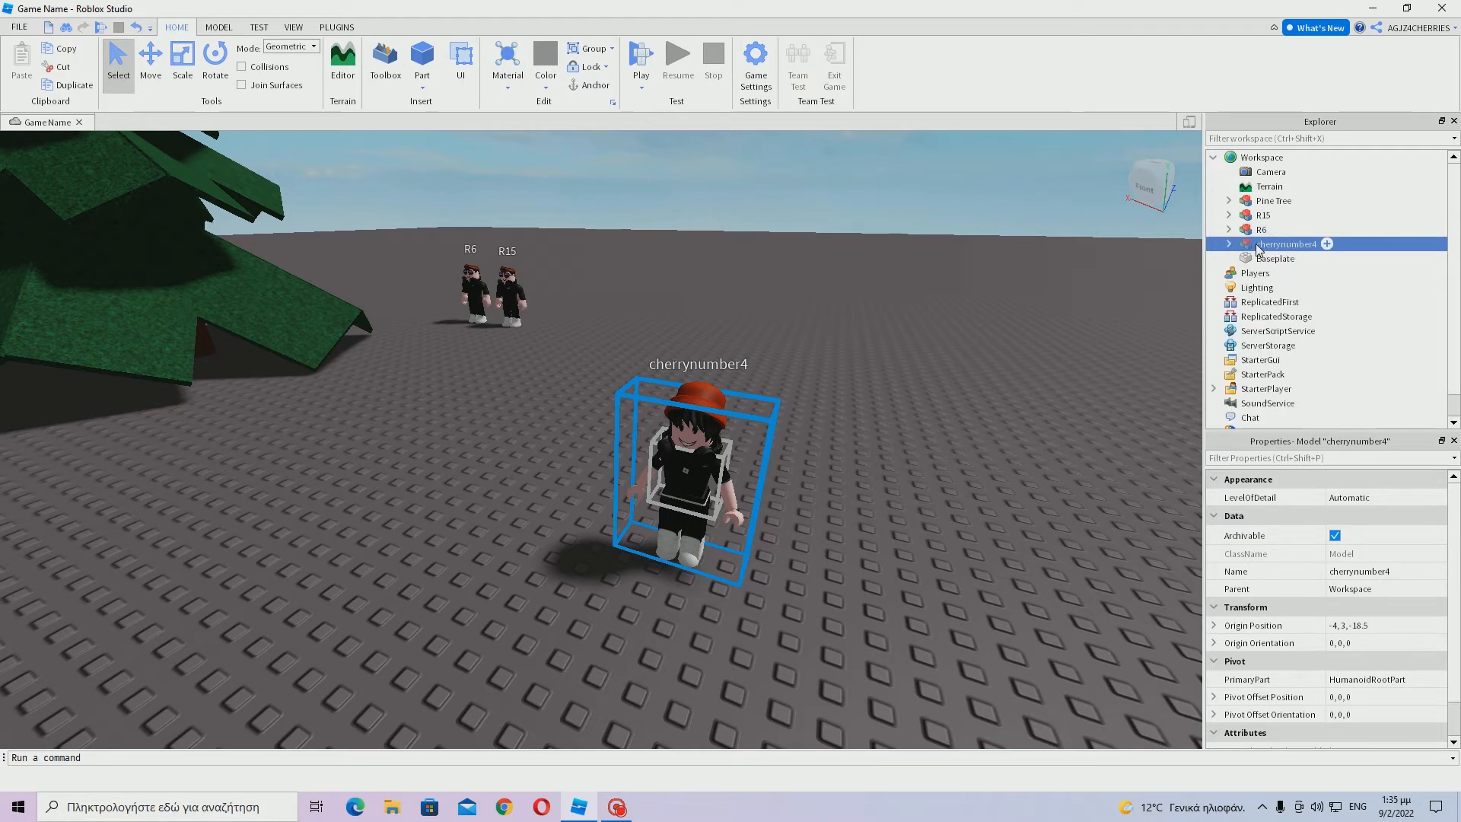
double_click(1257, 246)
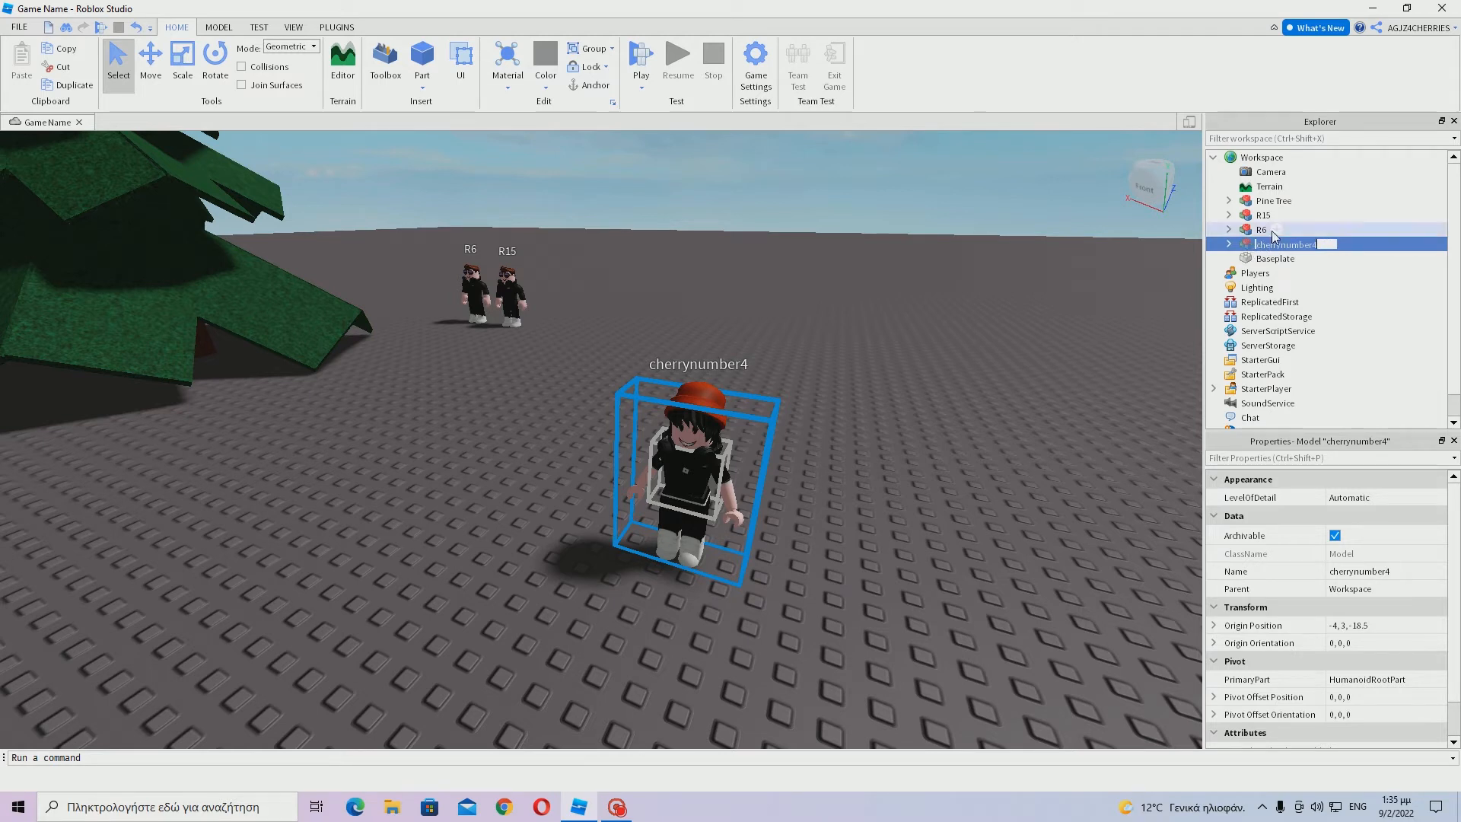
key("Return")
Expand the spawned character model to list all its parts and focus the view on it.
left_click(1229, 244)
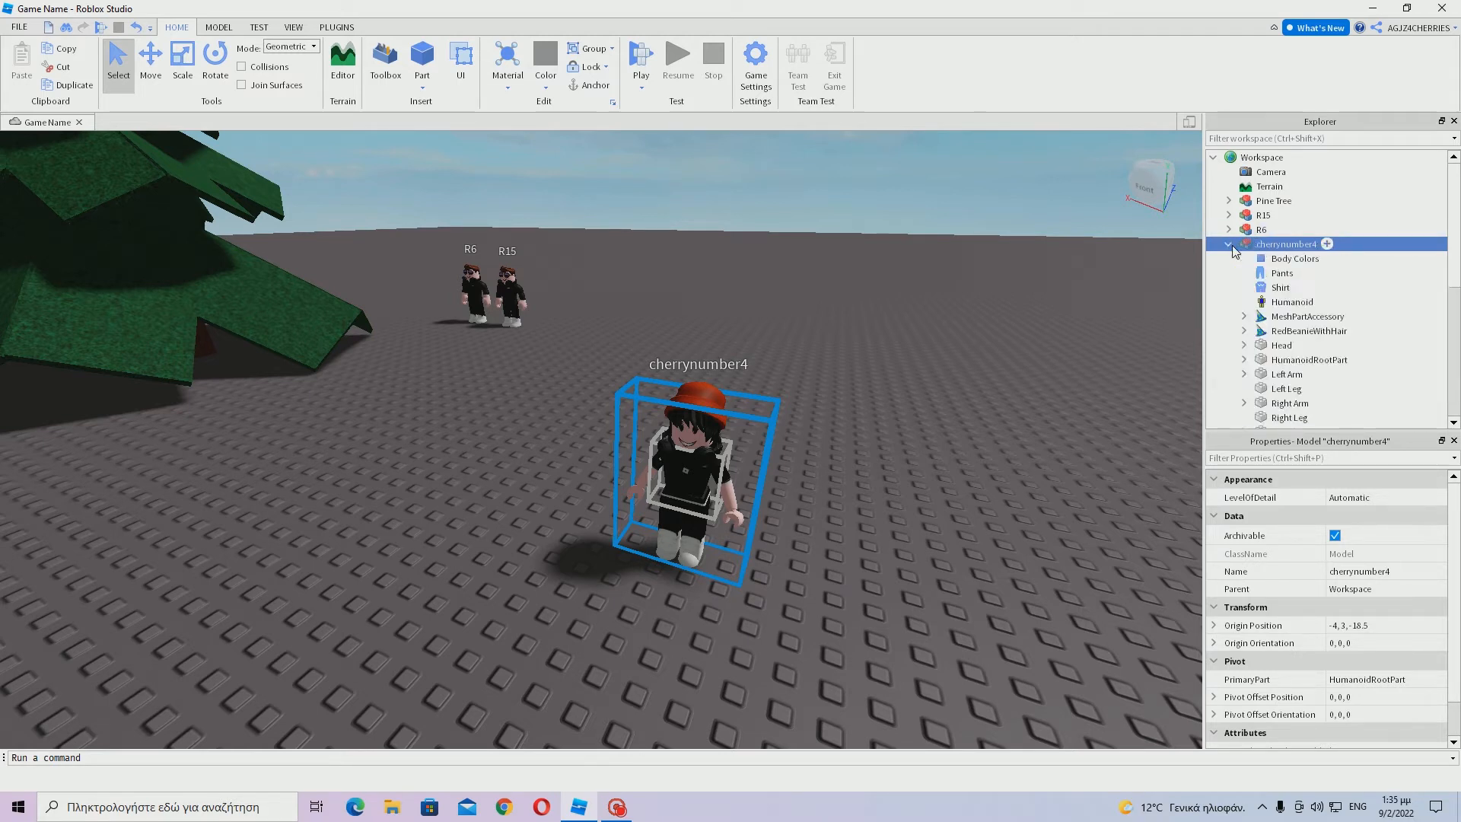
scroll(1324, 304, "down", 3)
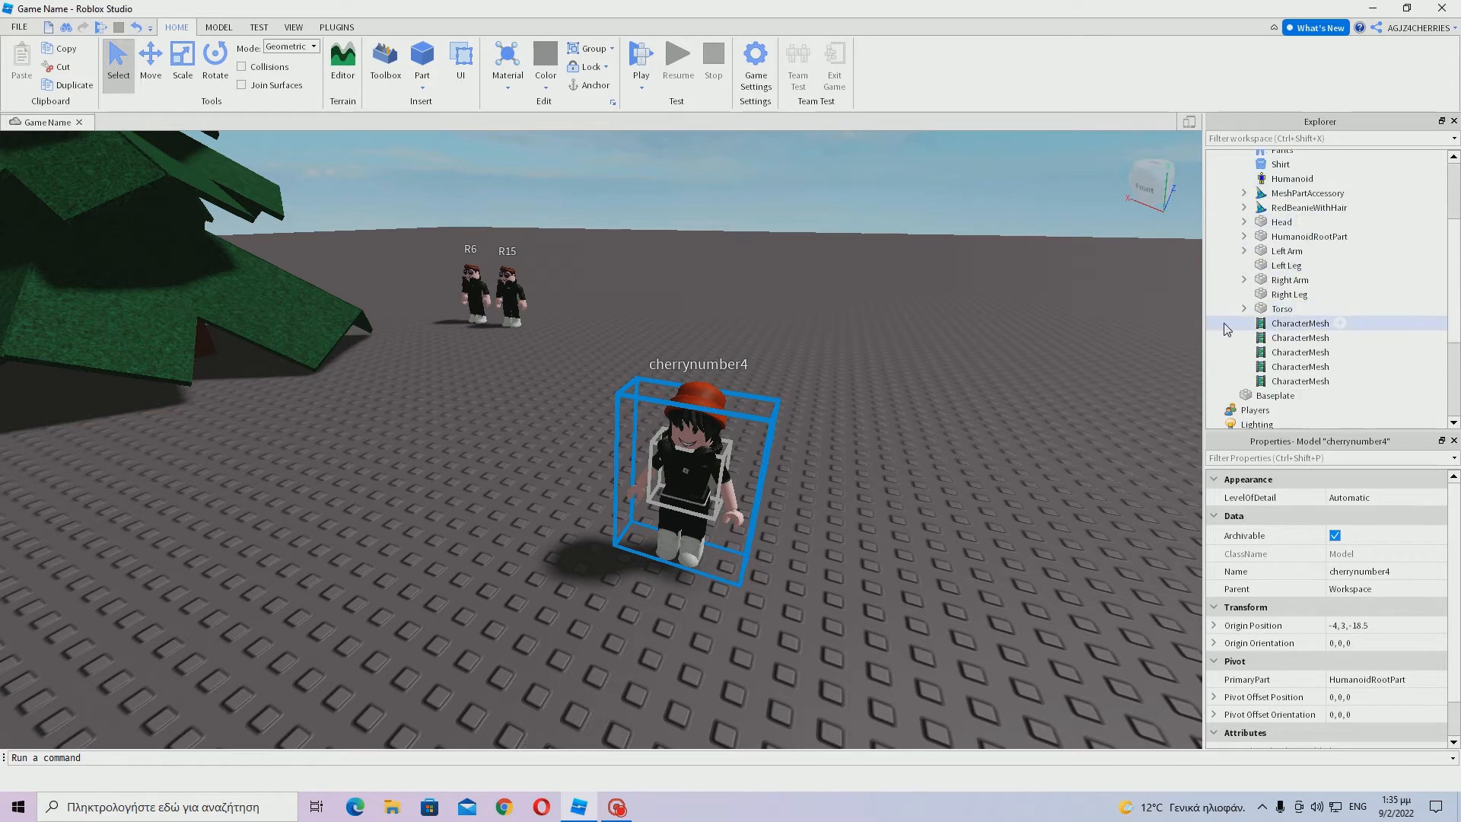
right_click_drag(916, 457, 917, 457)
key("f")
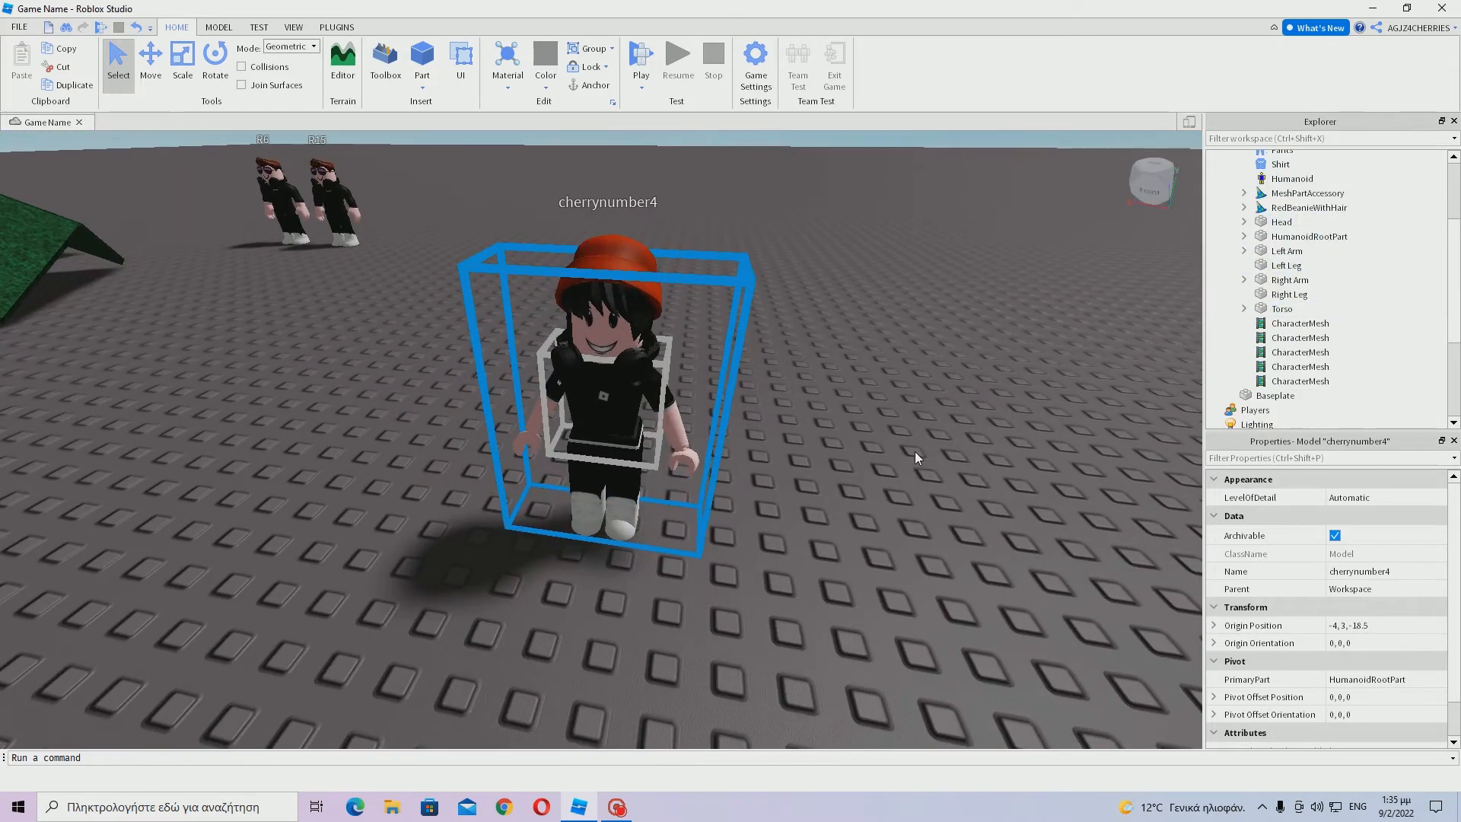
Highlight the character's Head, Left Arm, Left Leg and Right Leg in turn, finishing on the Head.
left_click(1271, 222)
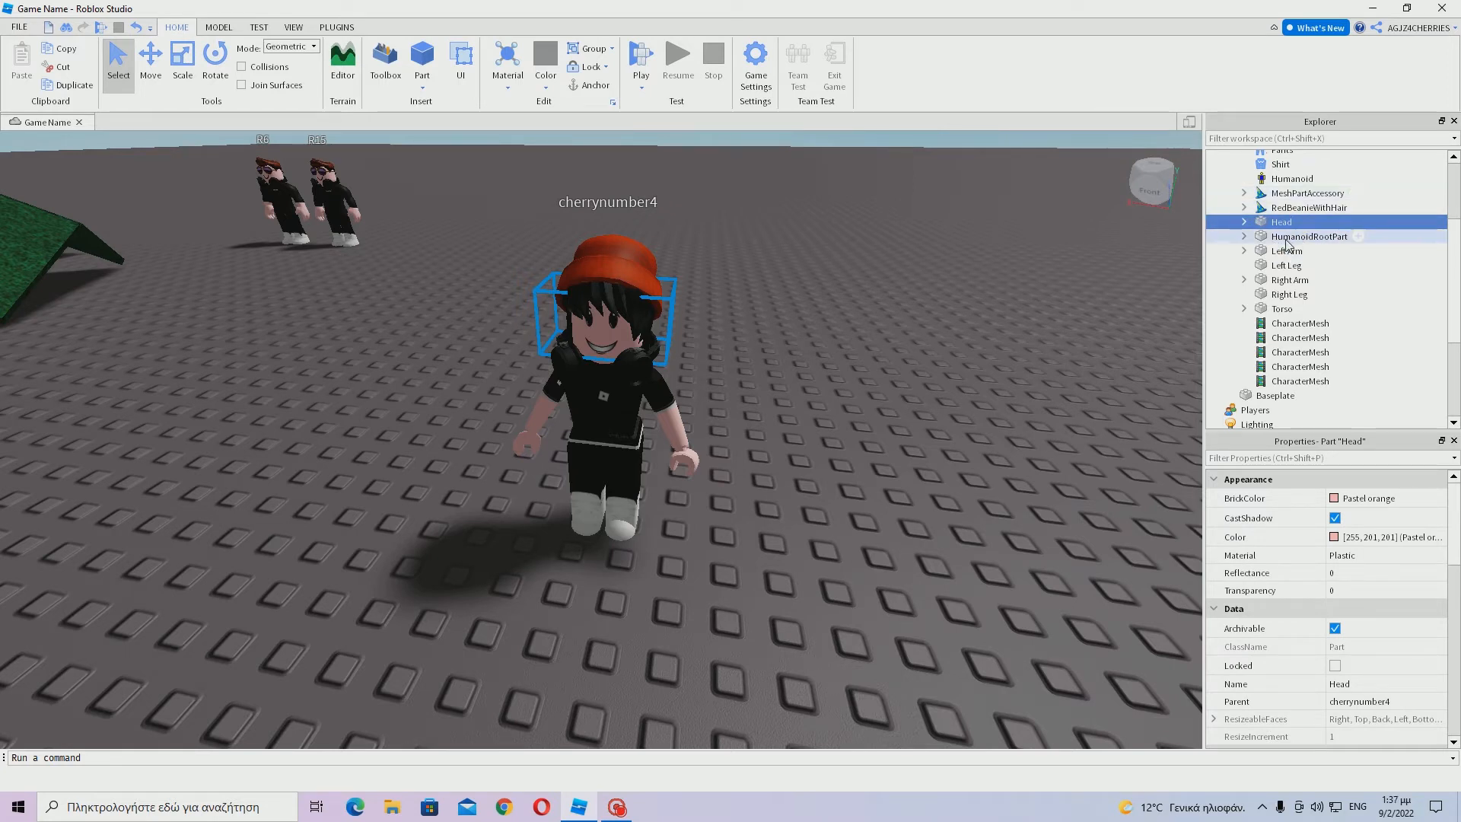
left_click(1286, 252)
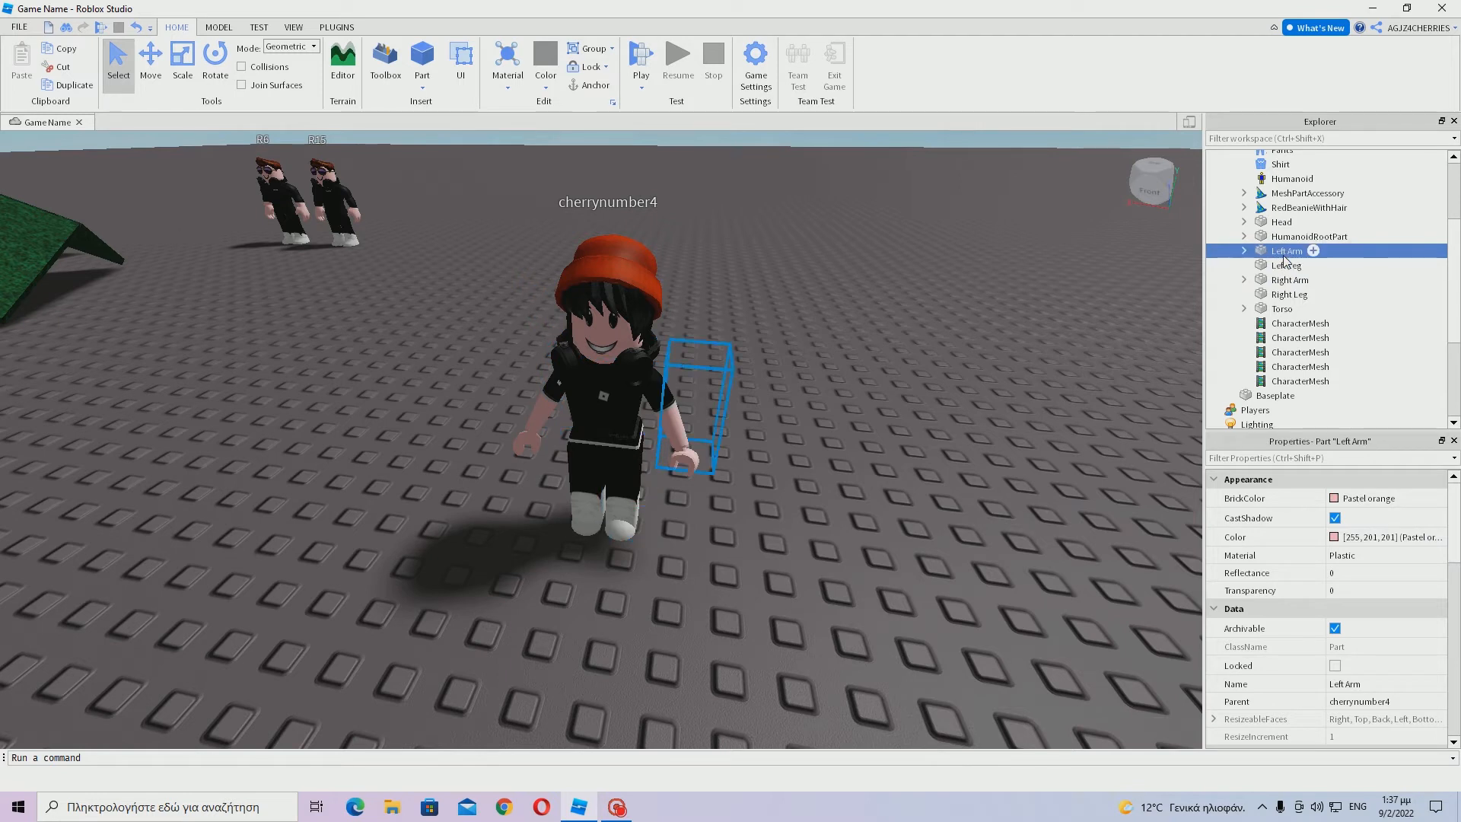
left_click(1285, 266)
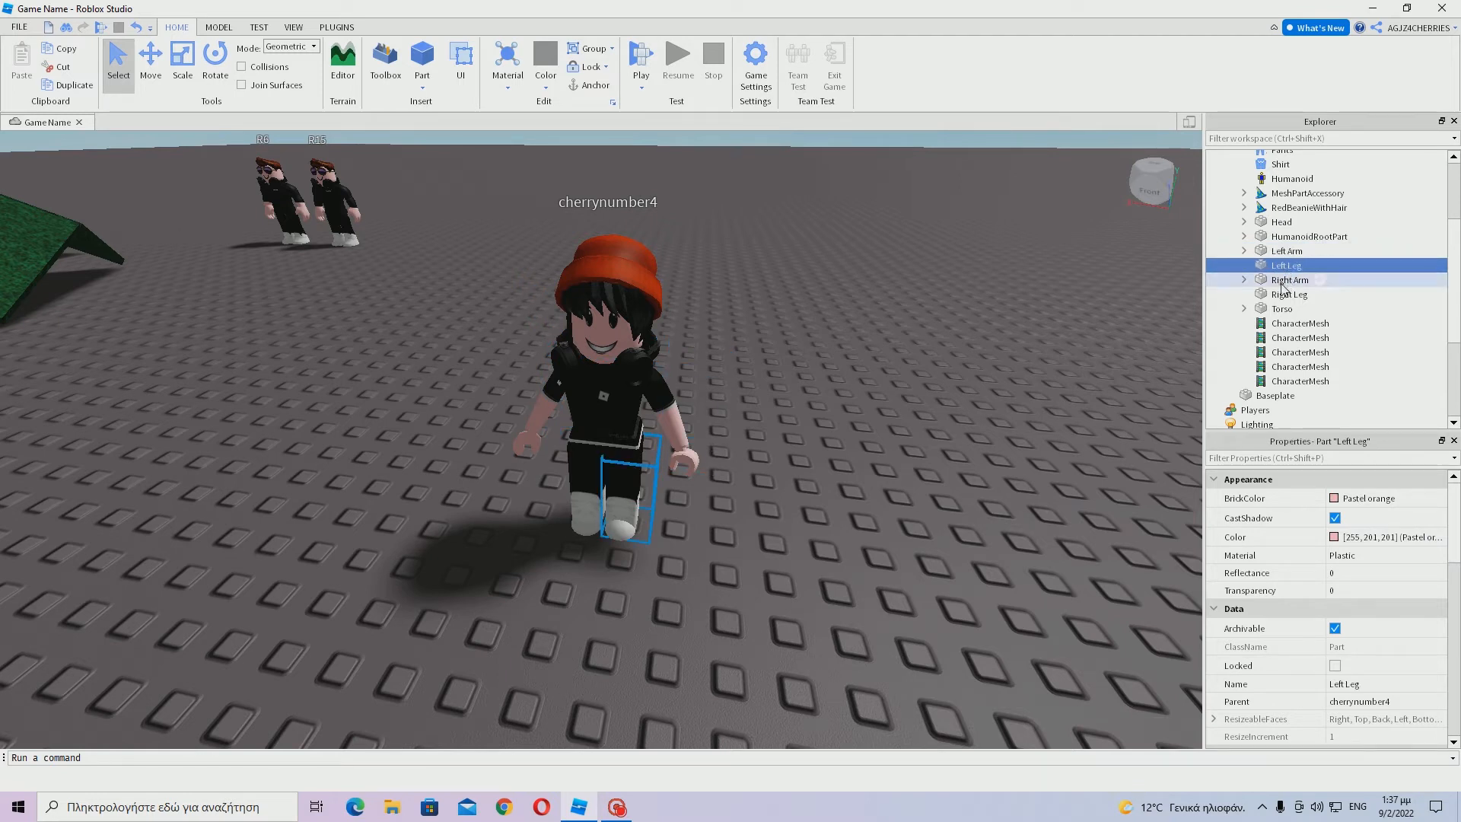
left_click(1278, 295)
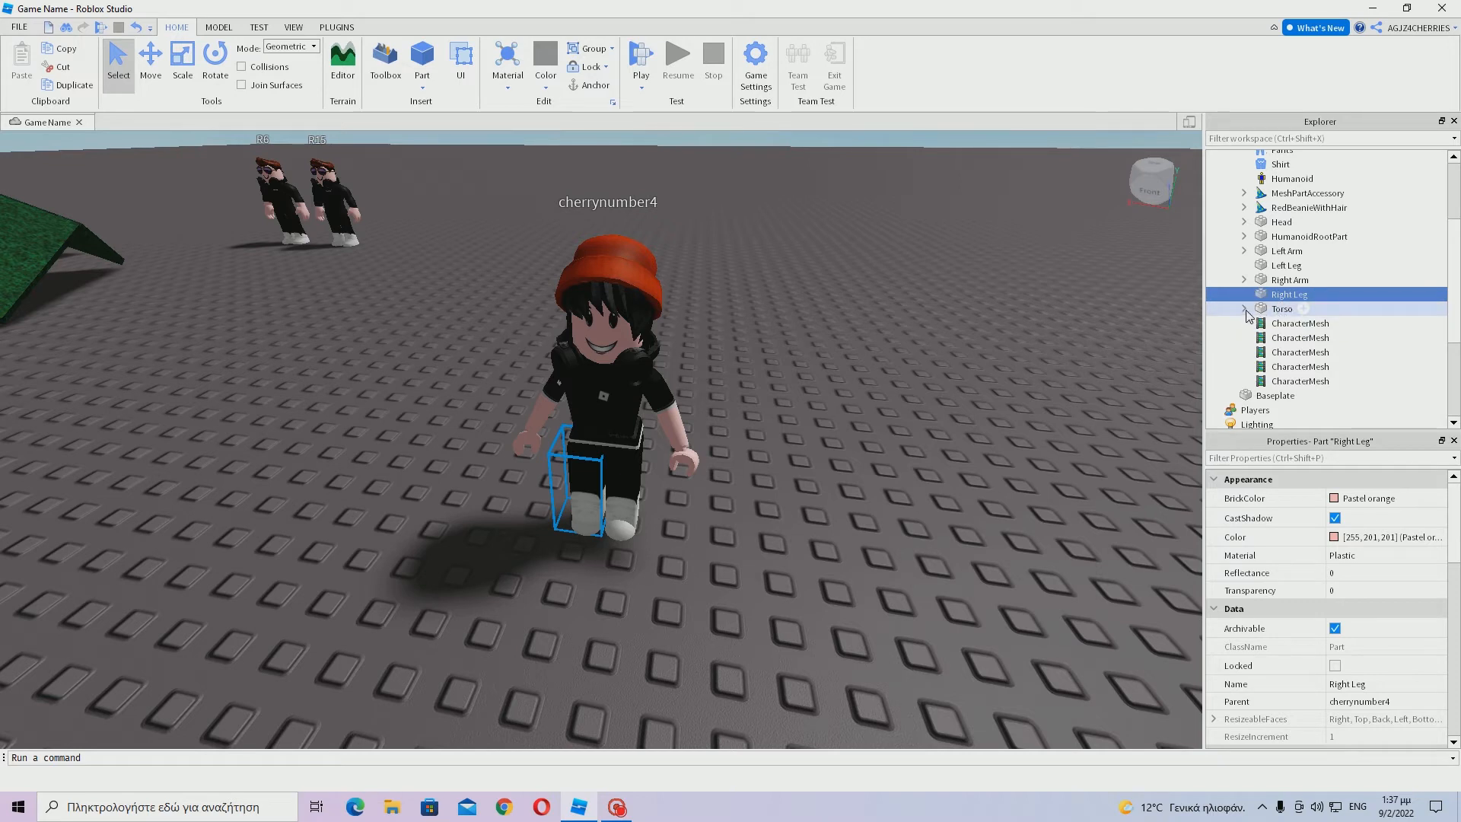
left_click(1263, 226)
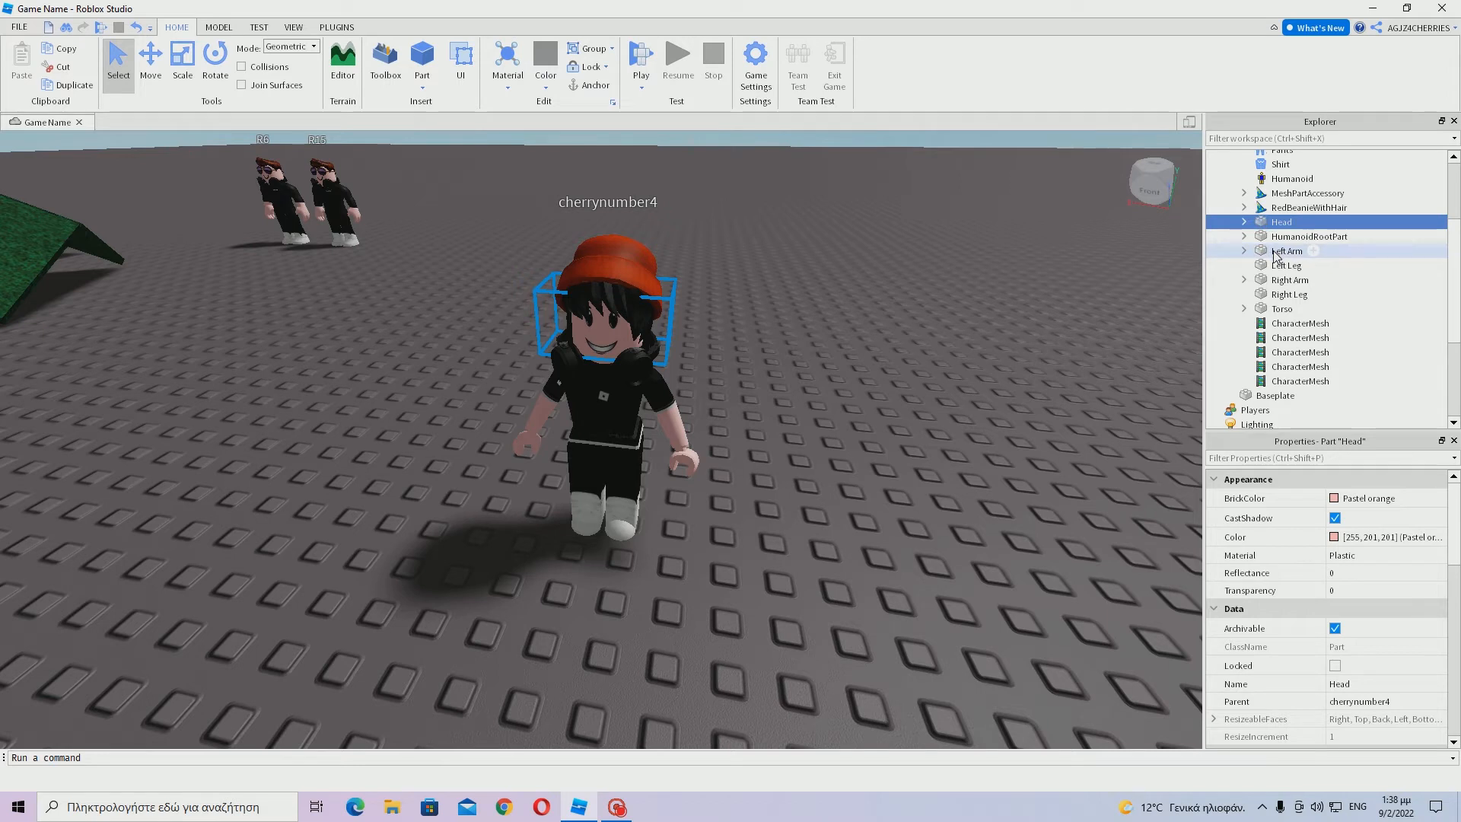
Highlight the character's Head, Left Arm, Left Leg, Right Arm, Right Leg and Torso together.
left_click_drag(1351, 250, 1308, 311)
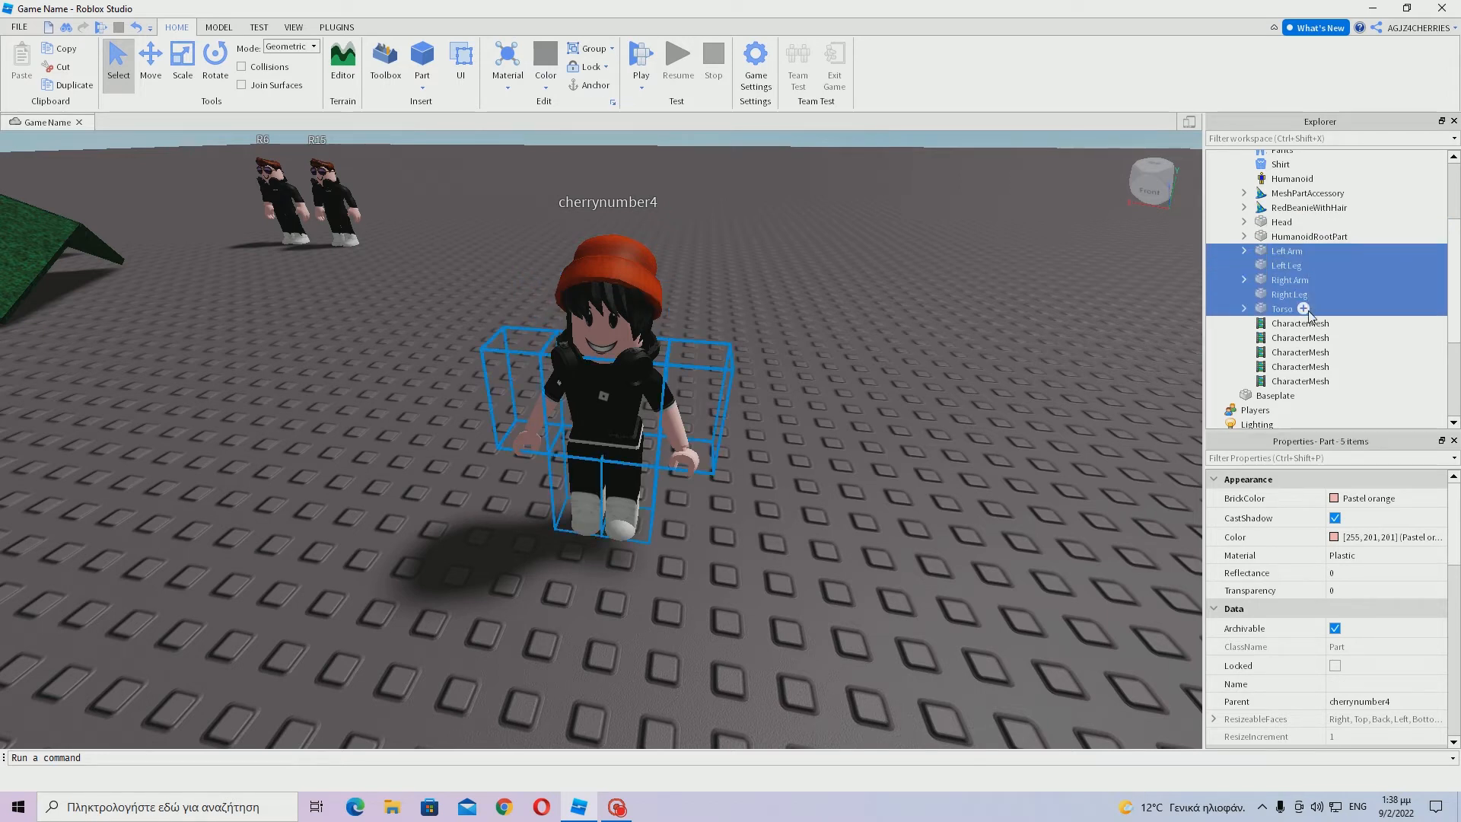
left_click(1278, 223, "ctrl")
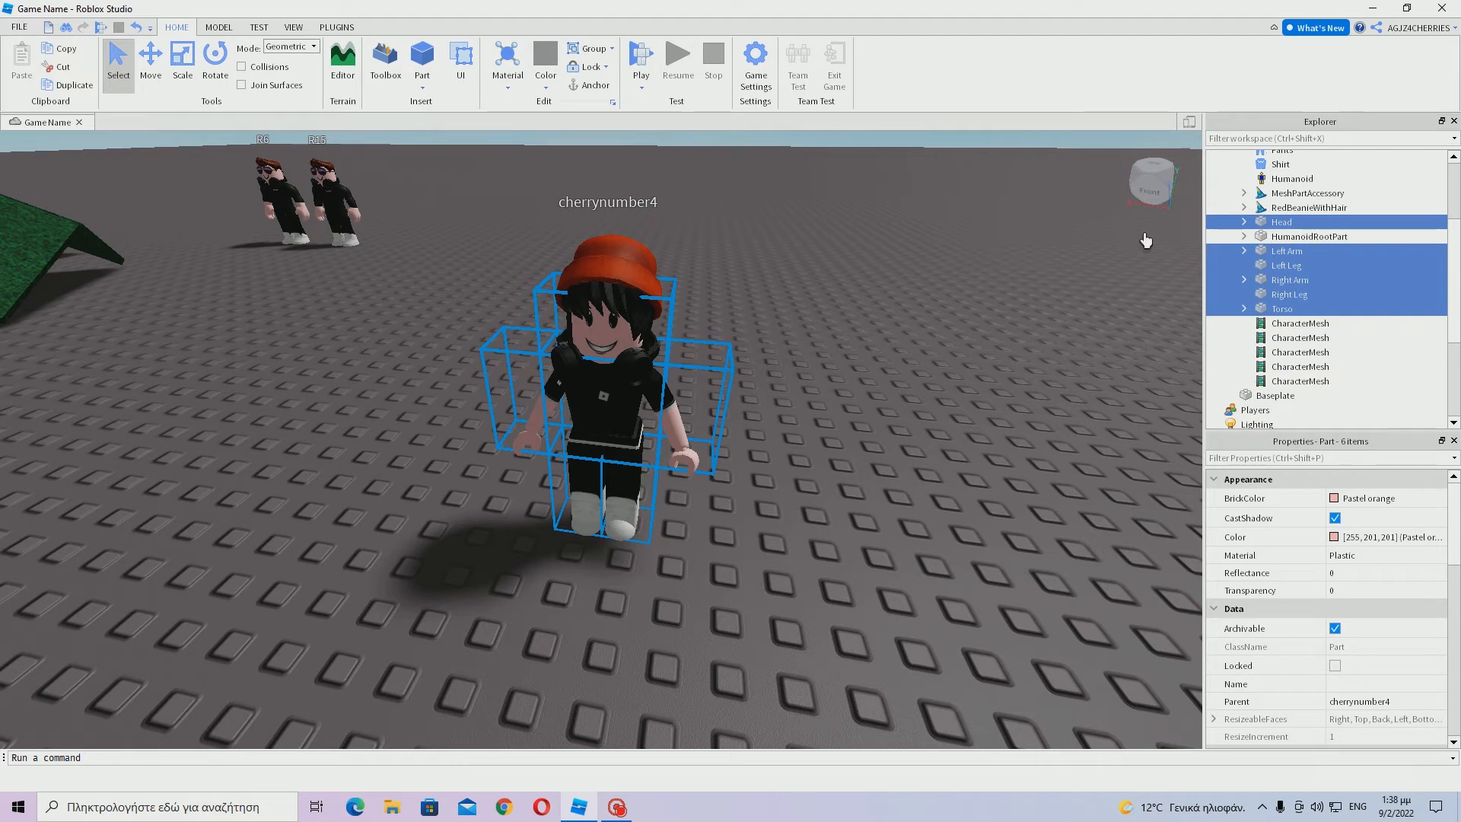
scroll(1299, 260, "up", 3)
scroll(1299, 260, "down", 4)
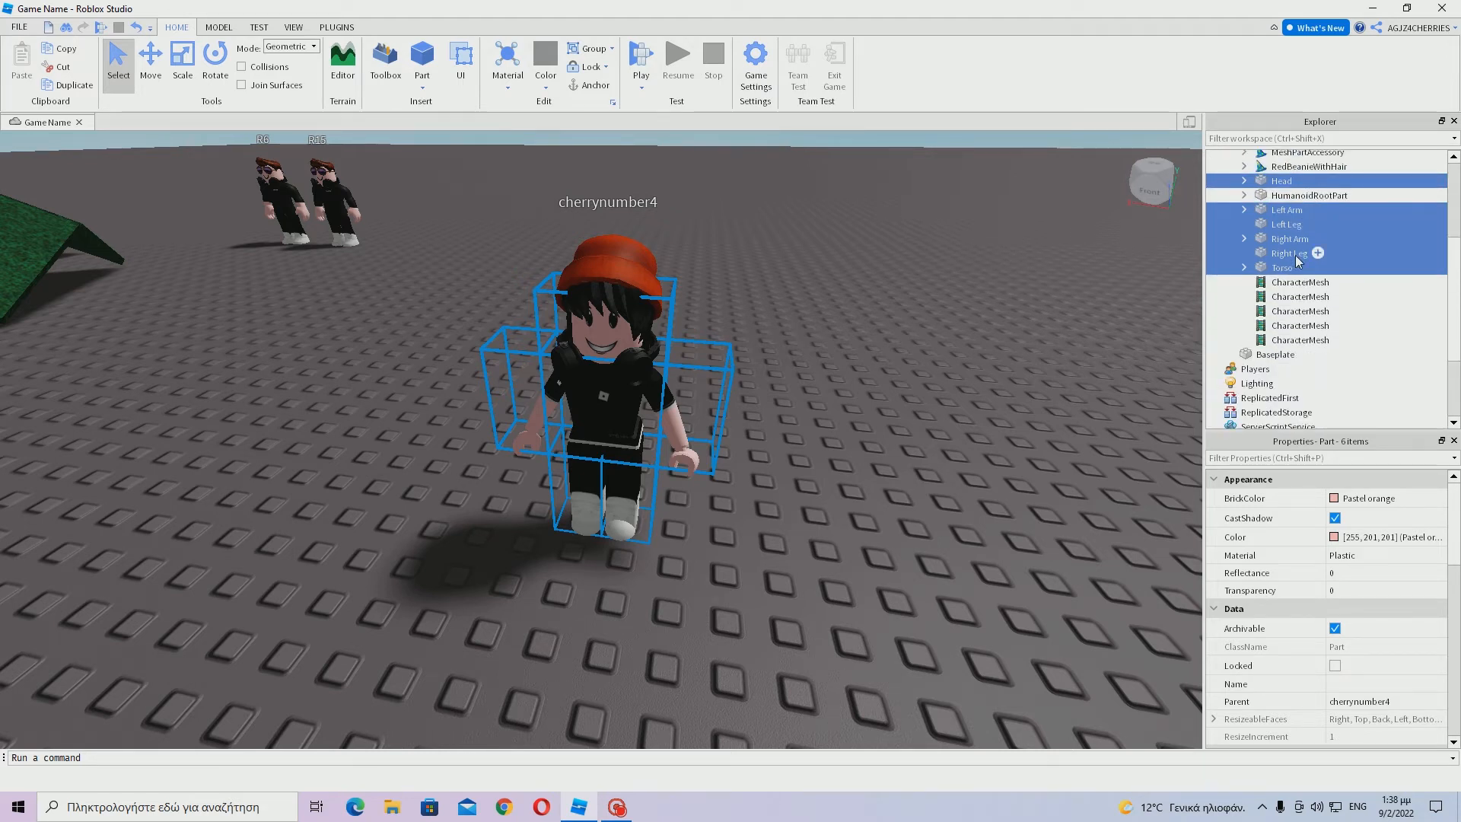
scroll(1298, 260, "up", 2)
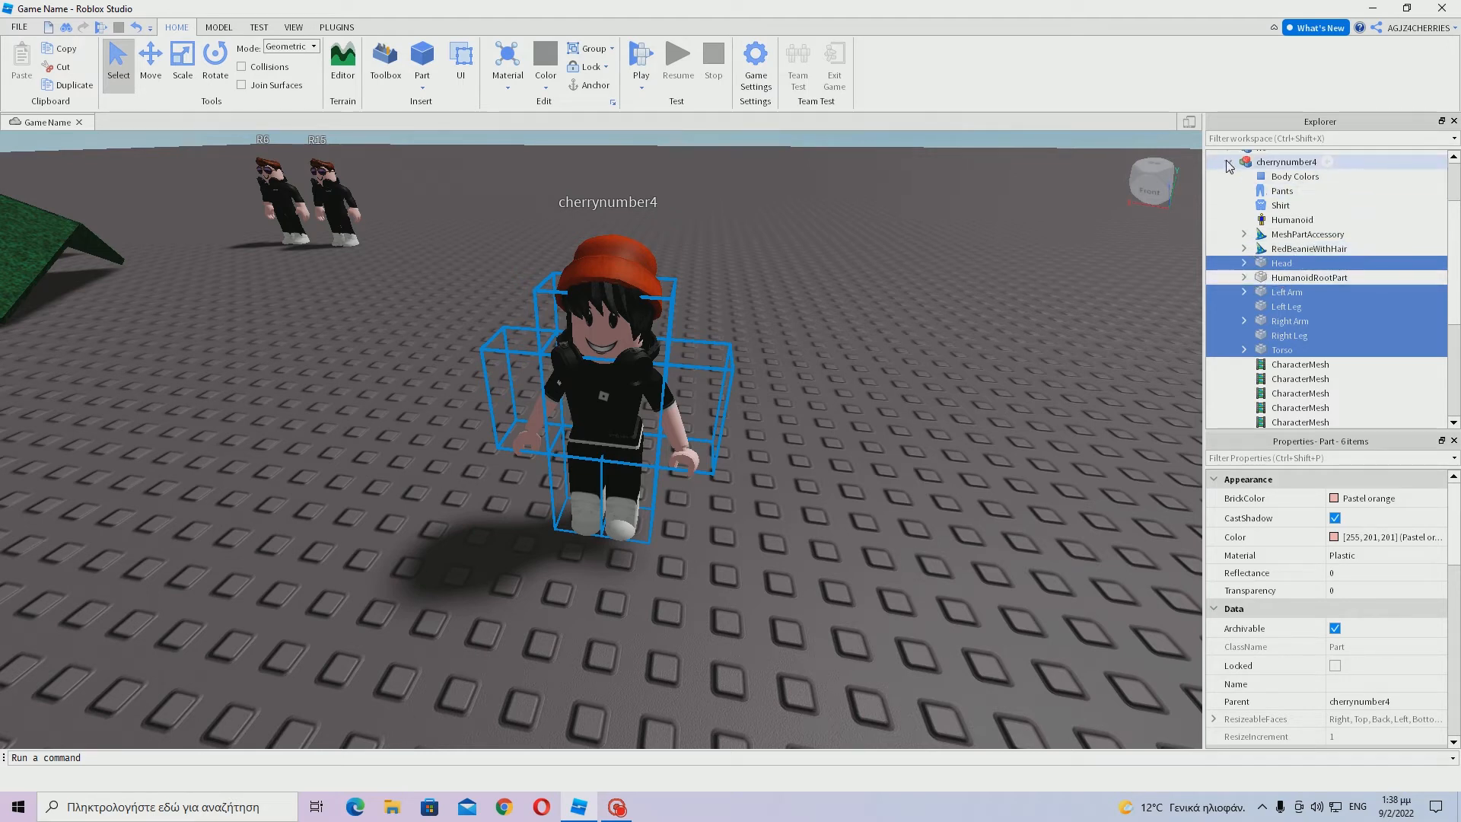
Set the character model's Origin Position to 0, 0, 0 and focus the view on it.
left_click(1283, 162)
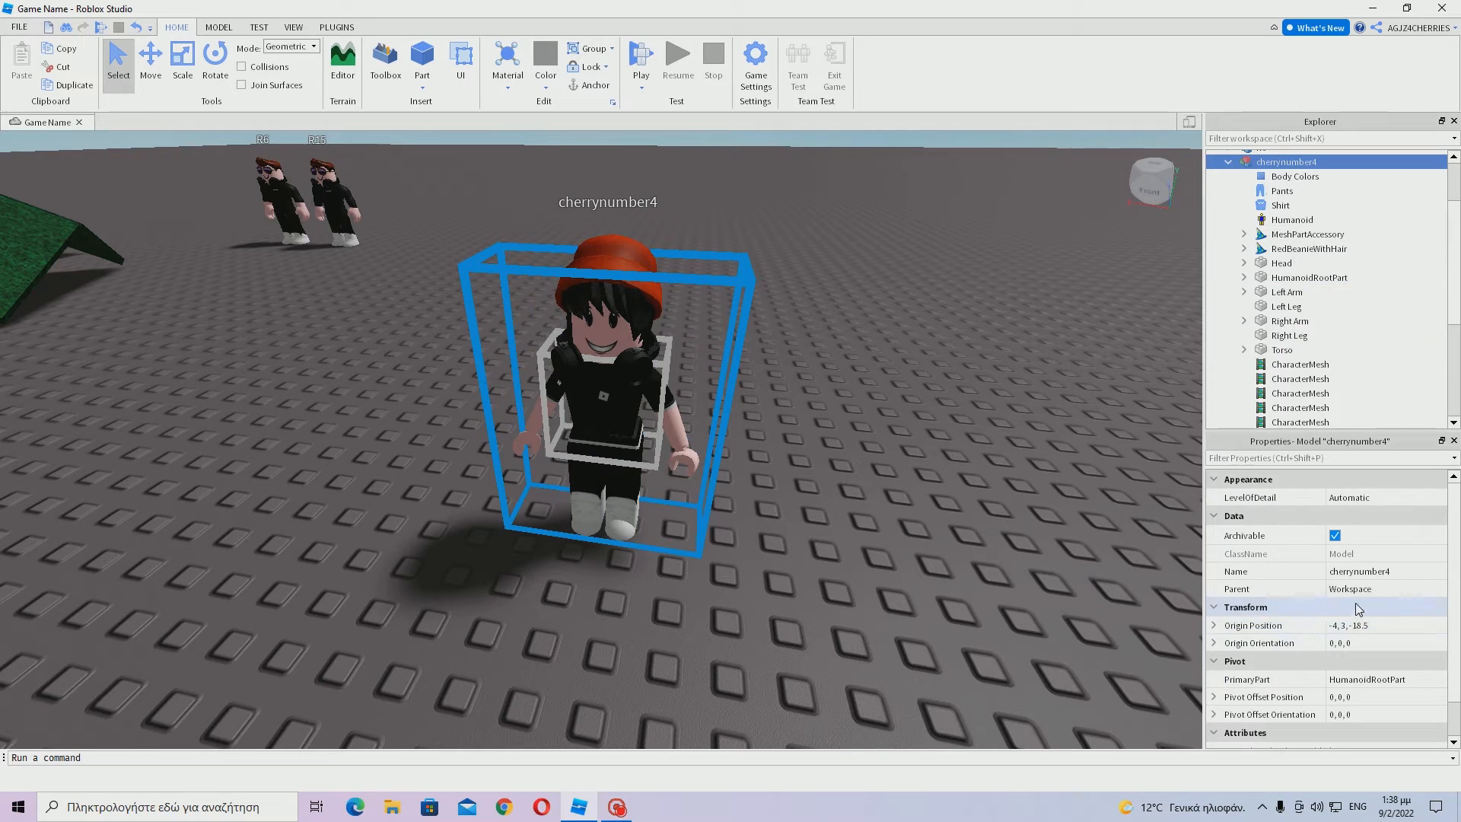
left_click(1372, 630)
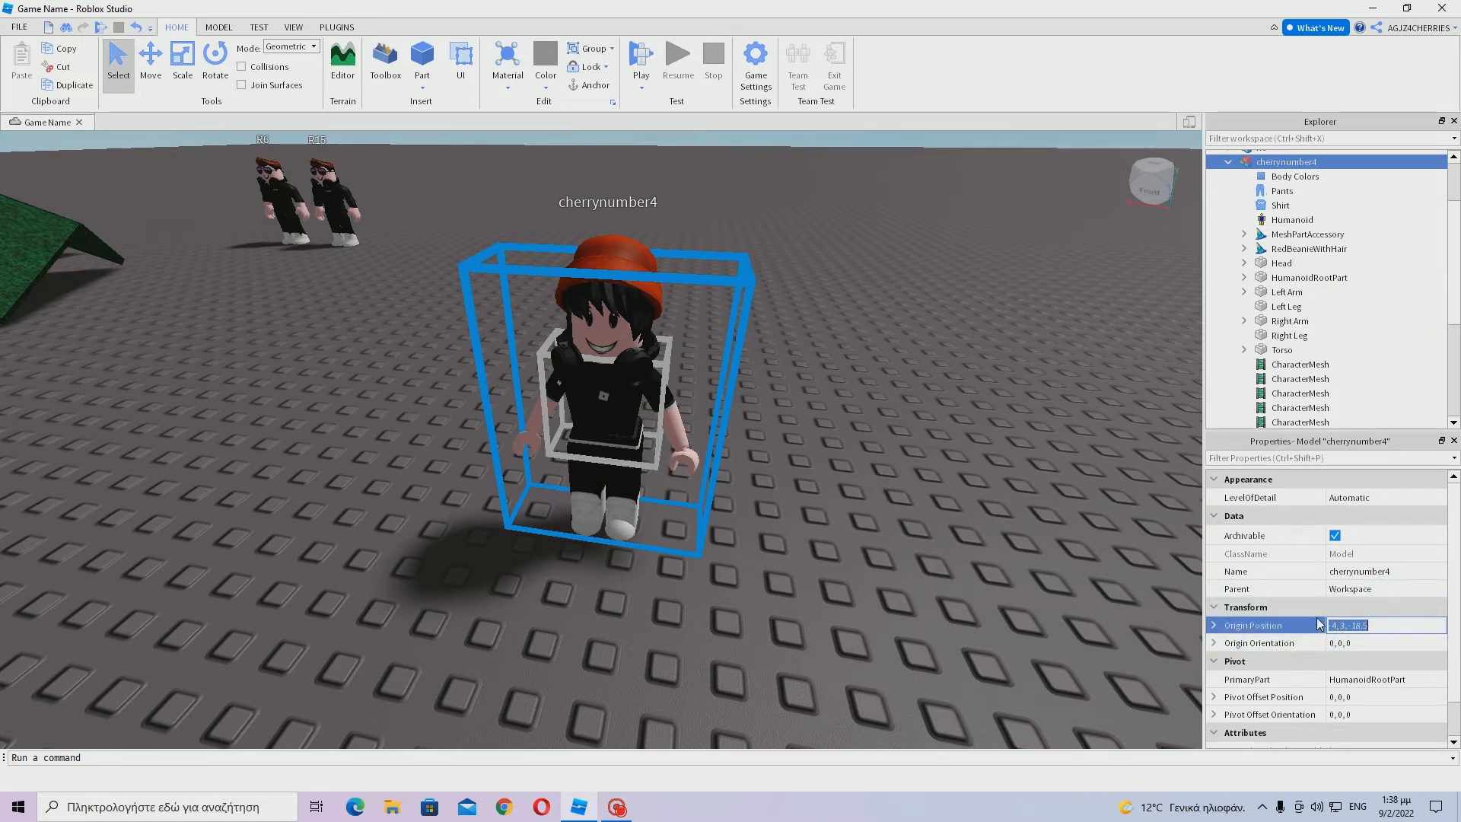
type("0")
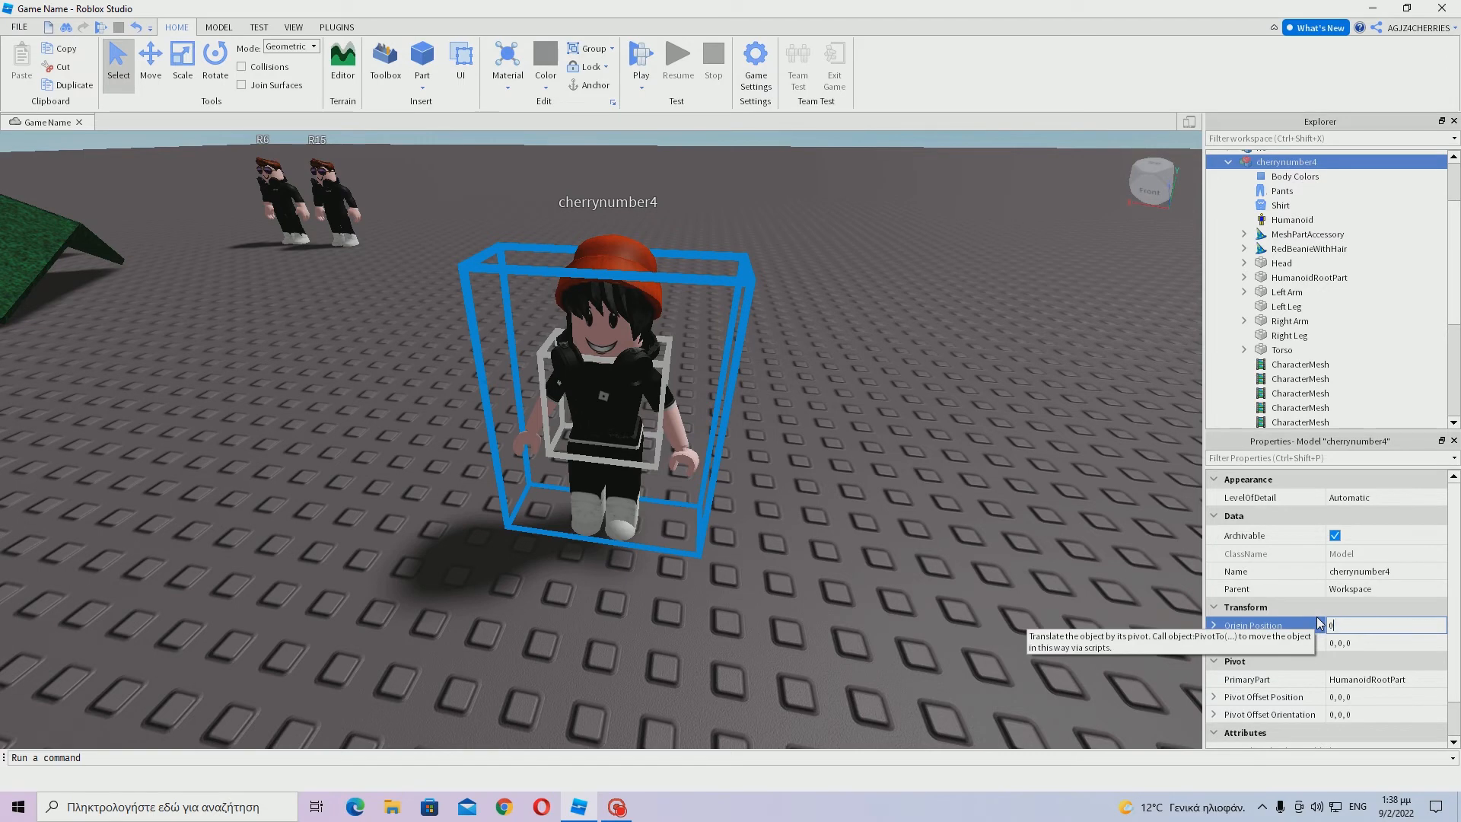
type(", 0, 0")
key("Return")
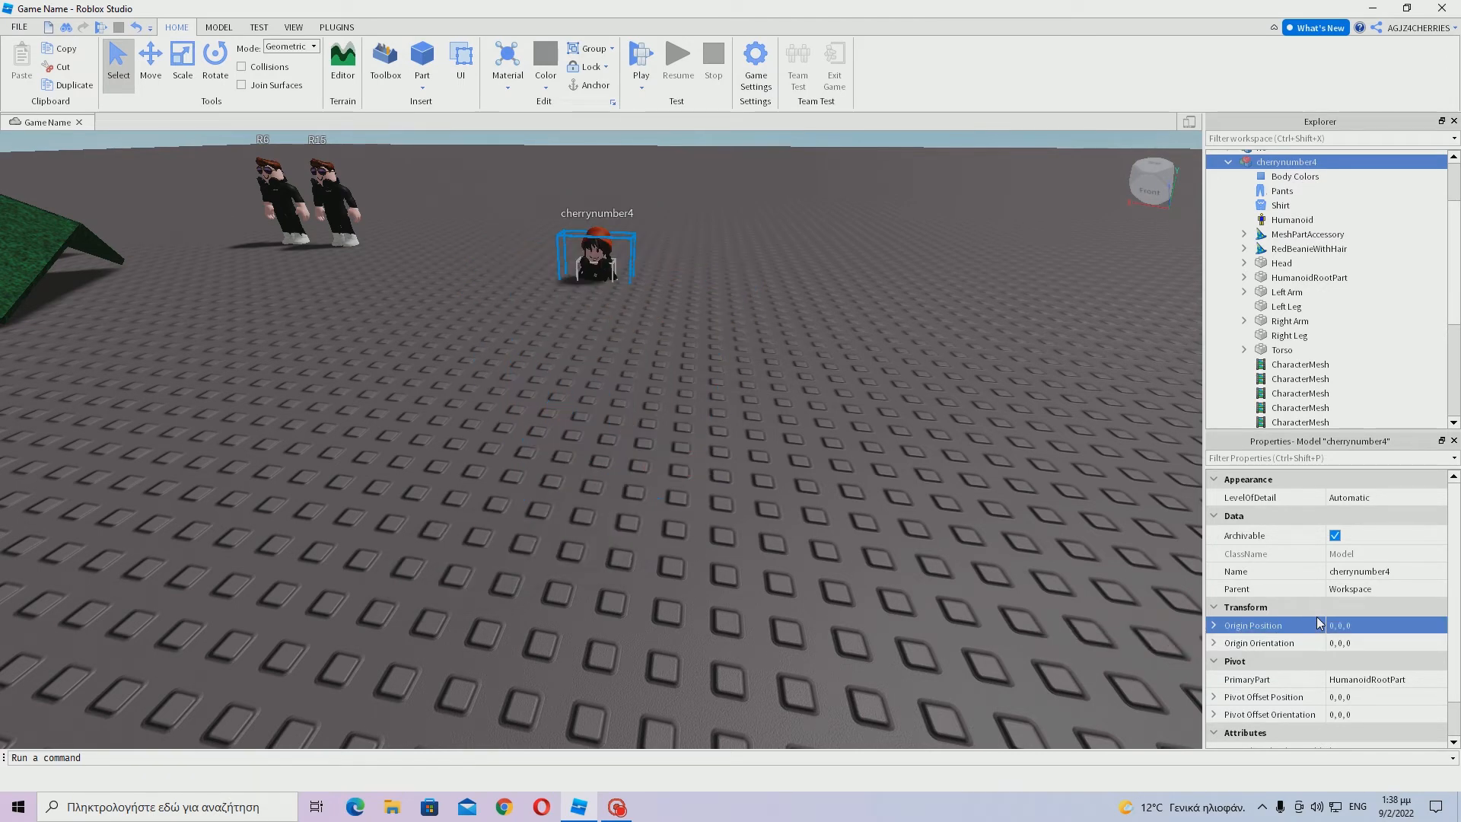
key("f")
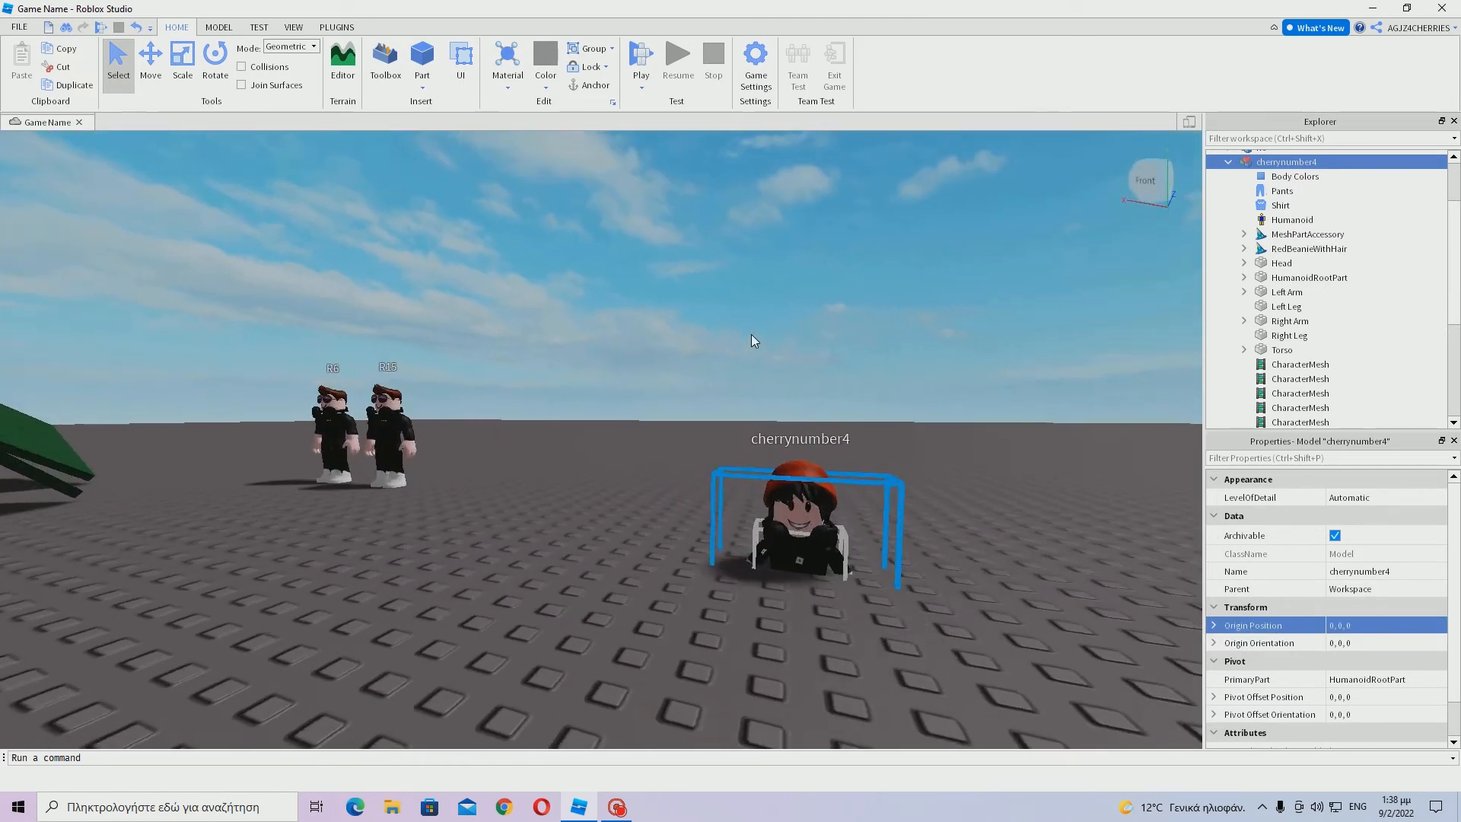
scroll(751, 335, "down", 5)
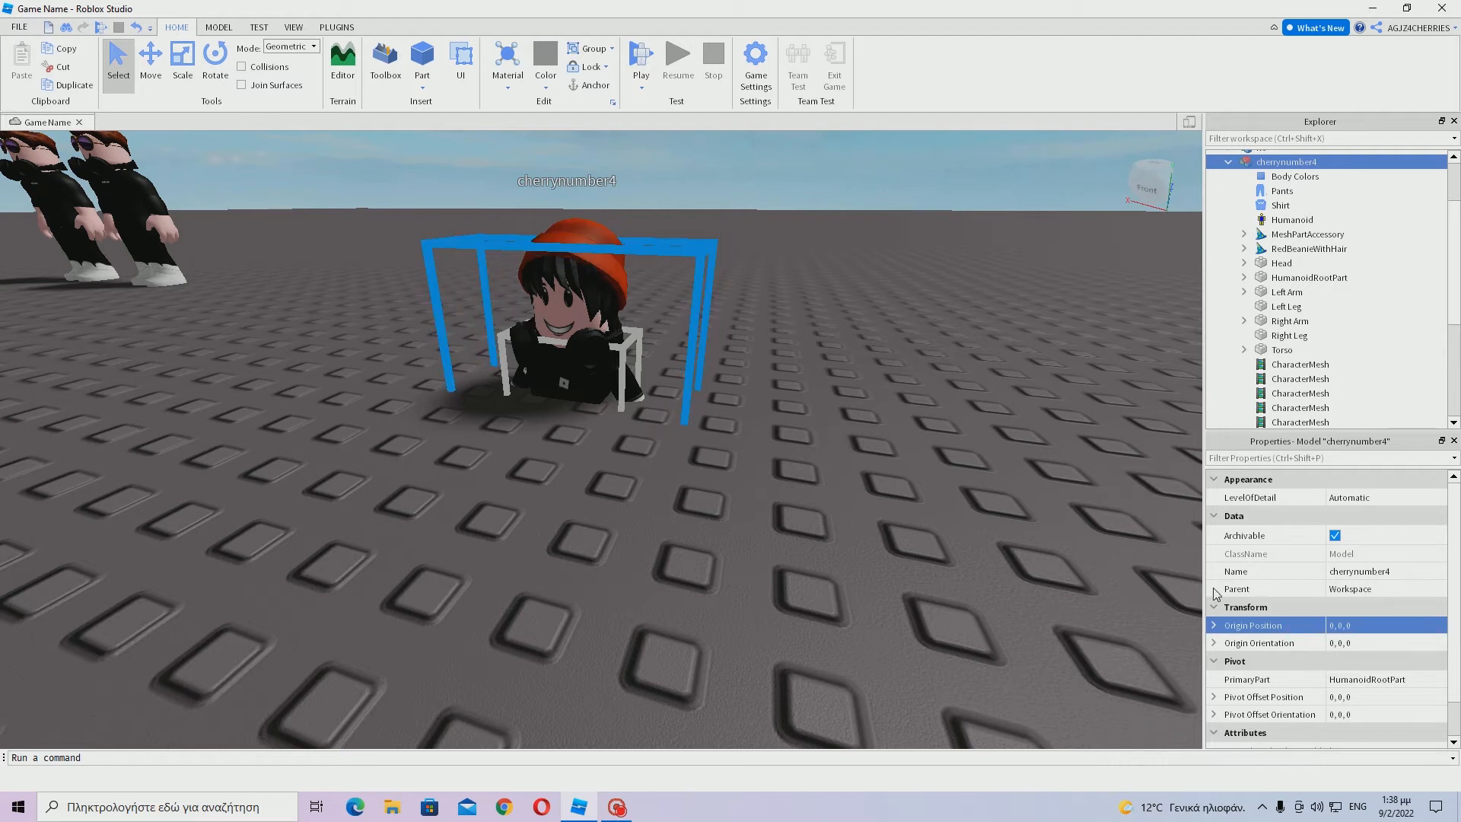
Try moving the character model to Origin Position 0, 0, 100 and undo the move.
left_click(1358, 625)
double_click(1347, 626)
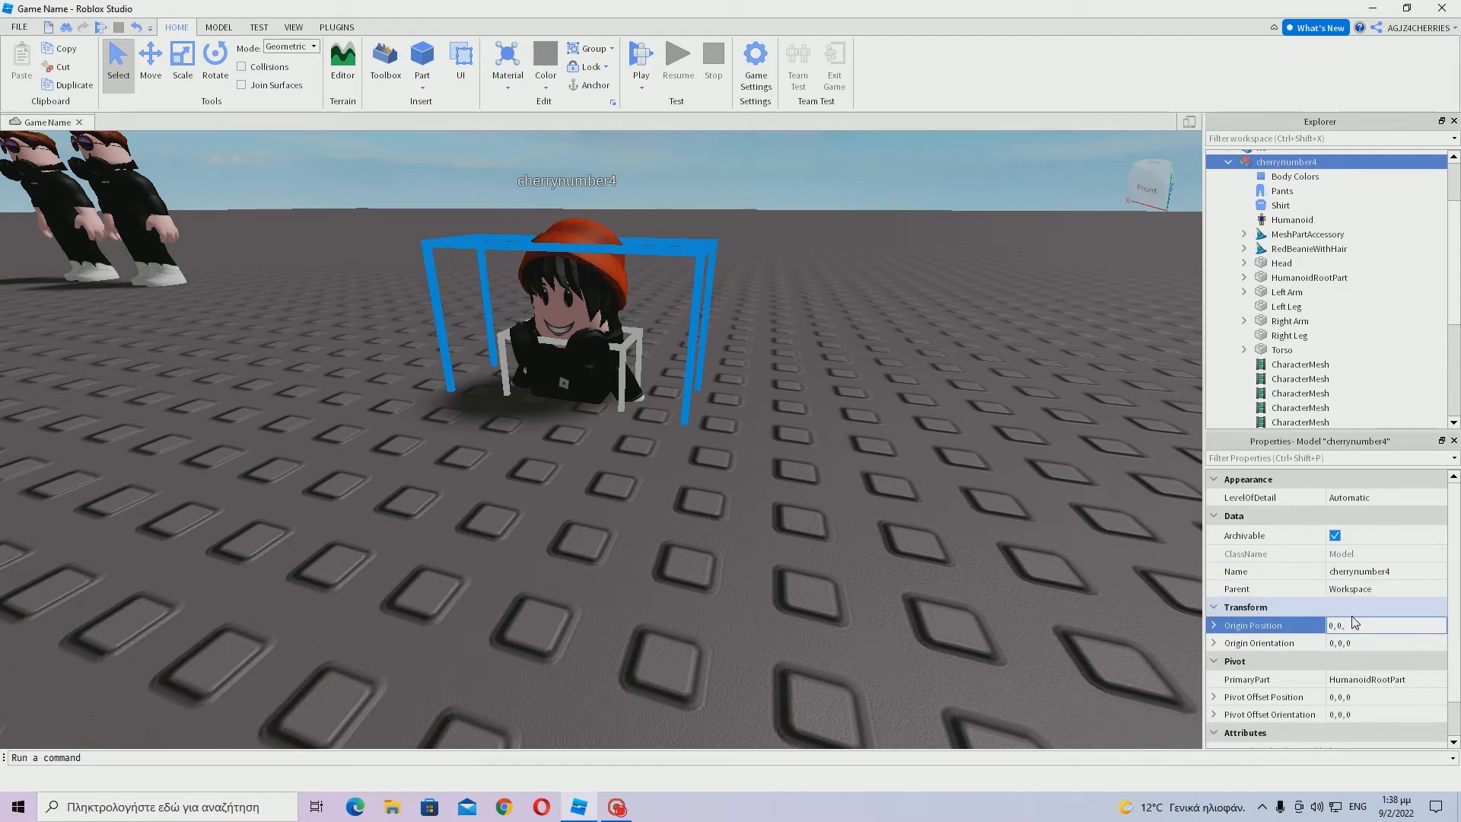
type("100")
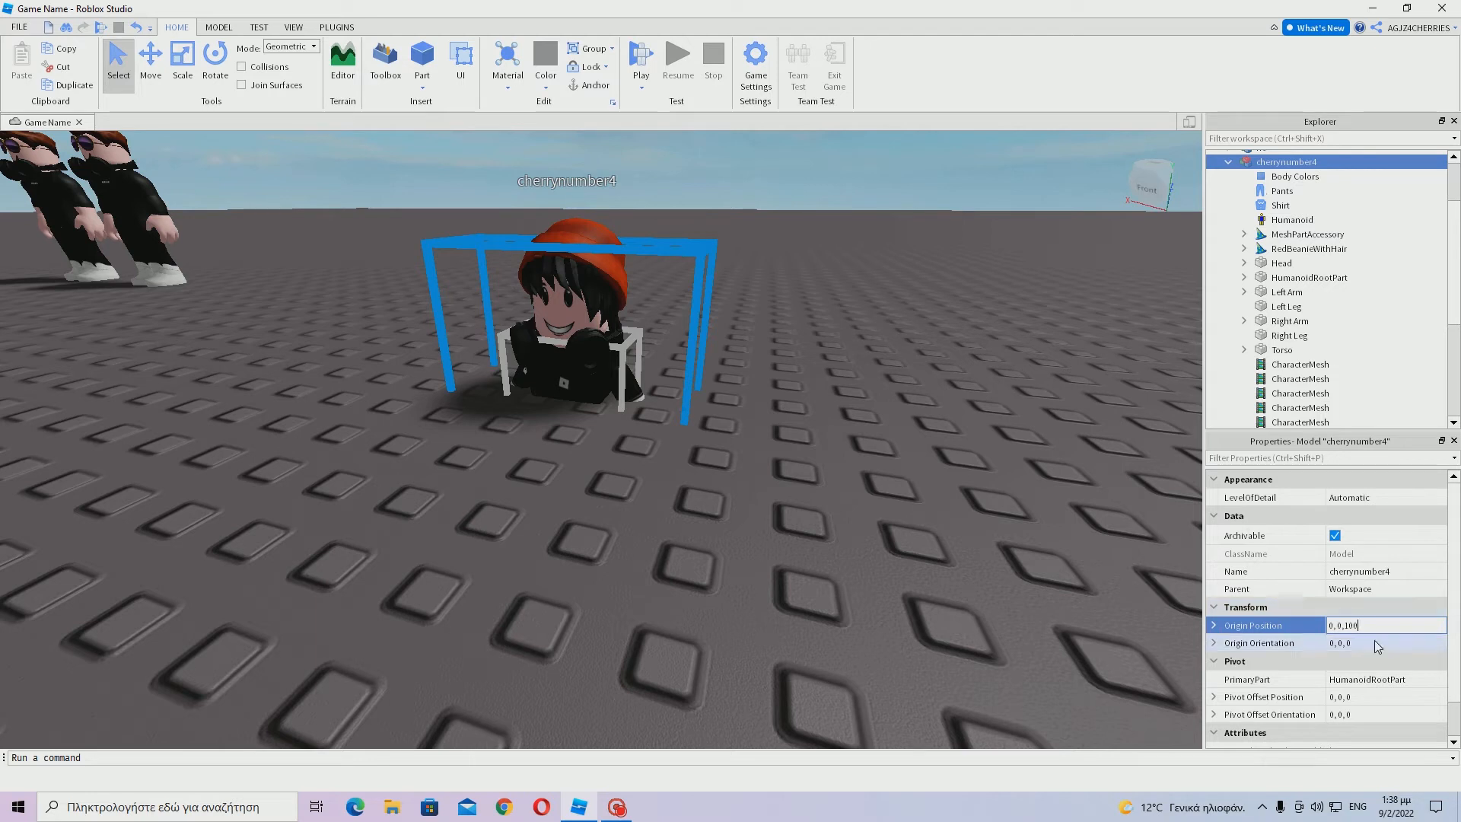
key("Return")
key("ctrl+z")
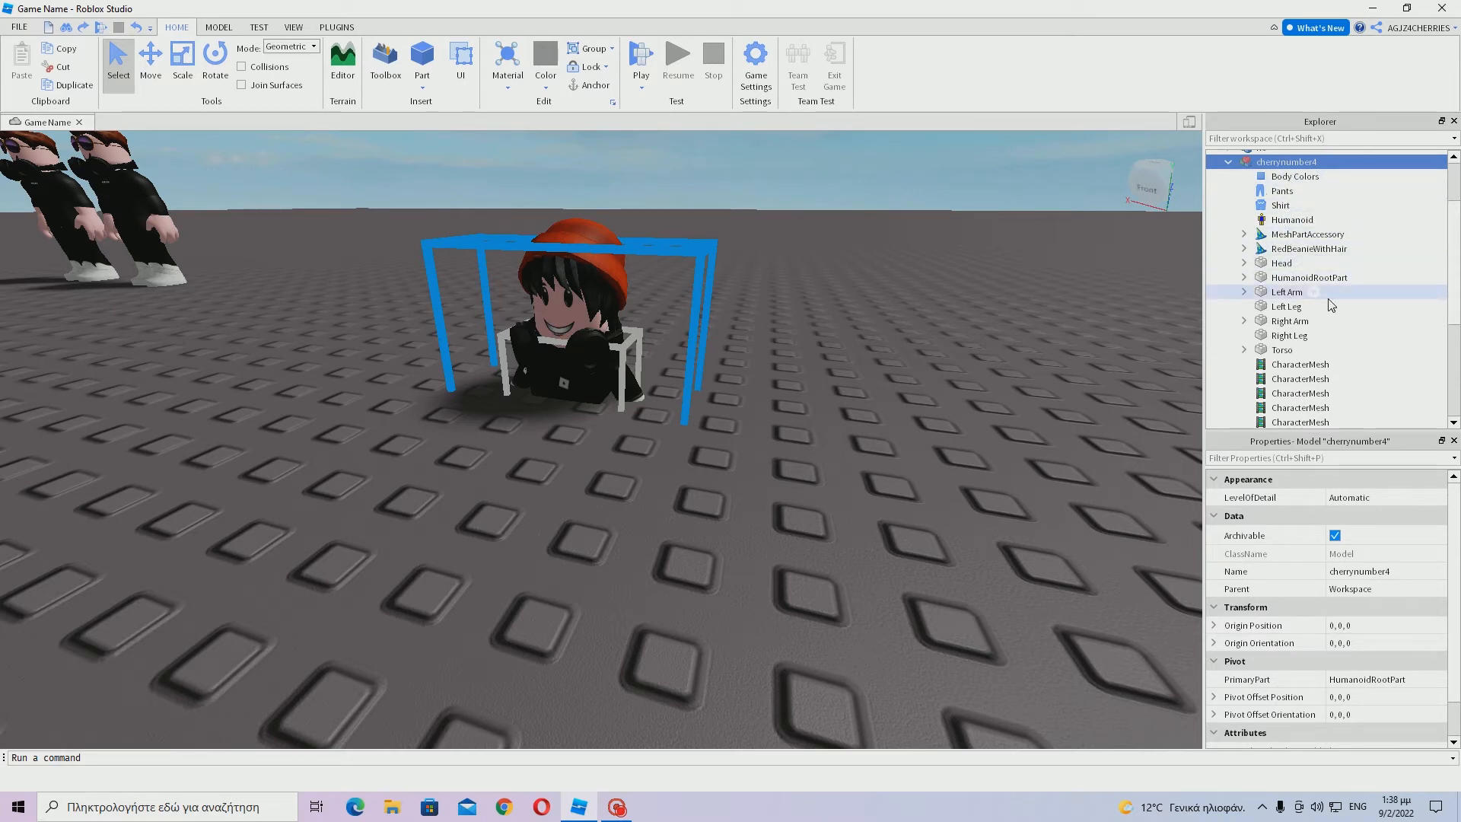
Export the character's Head, both arms, both legs and Torso to the desktop as an OBJ file named Character (Main).
left_click_drag(1374, 288, 1310, 350)
left_click(1275, 263, "ctrl")
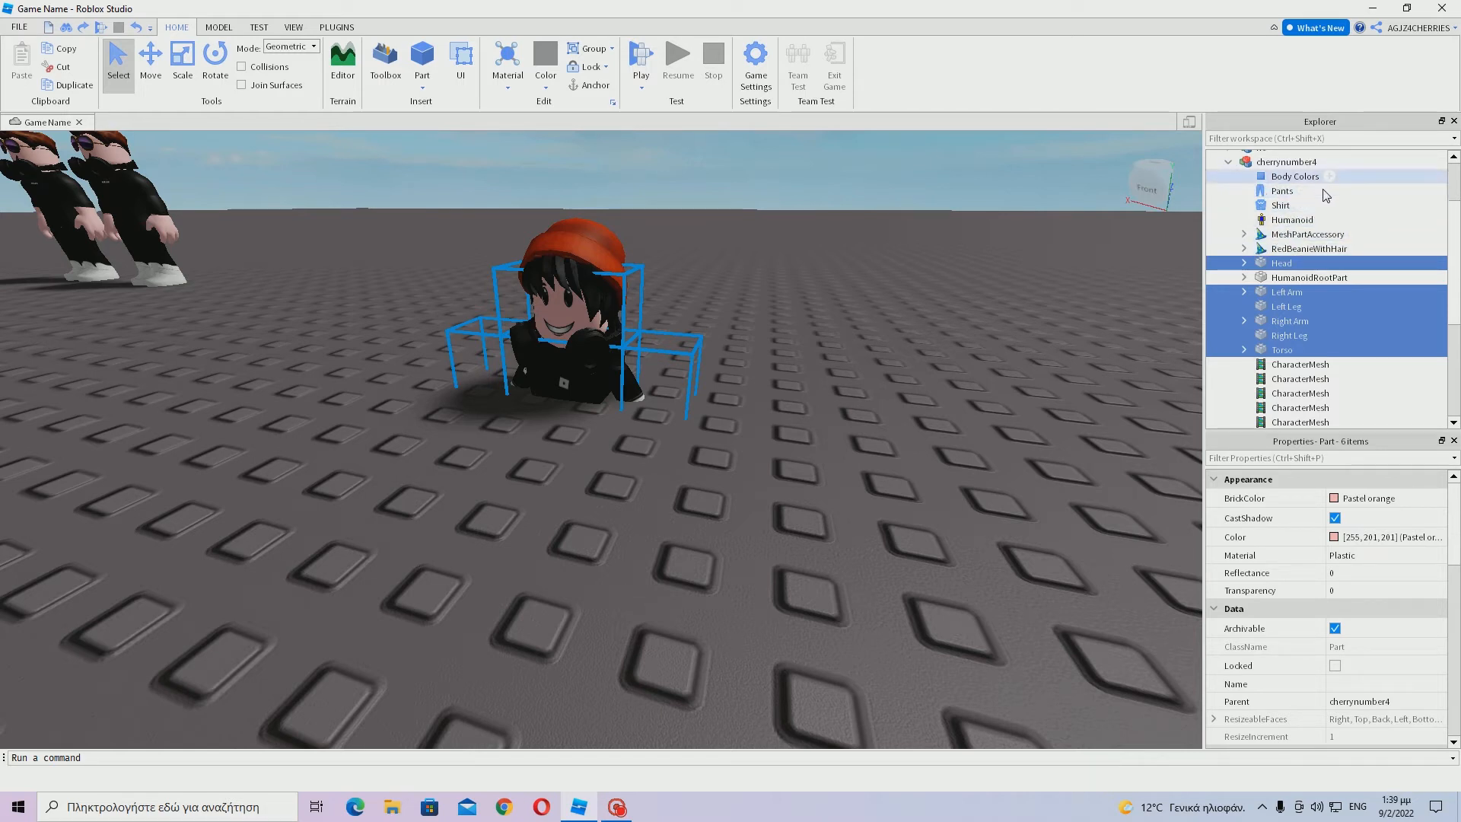
right_click(1286, 325)
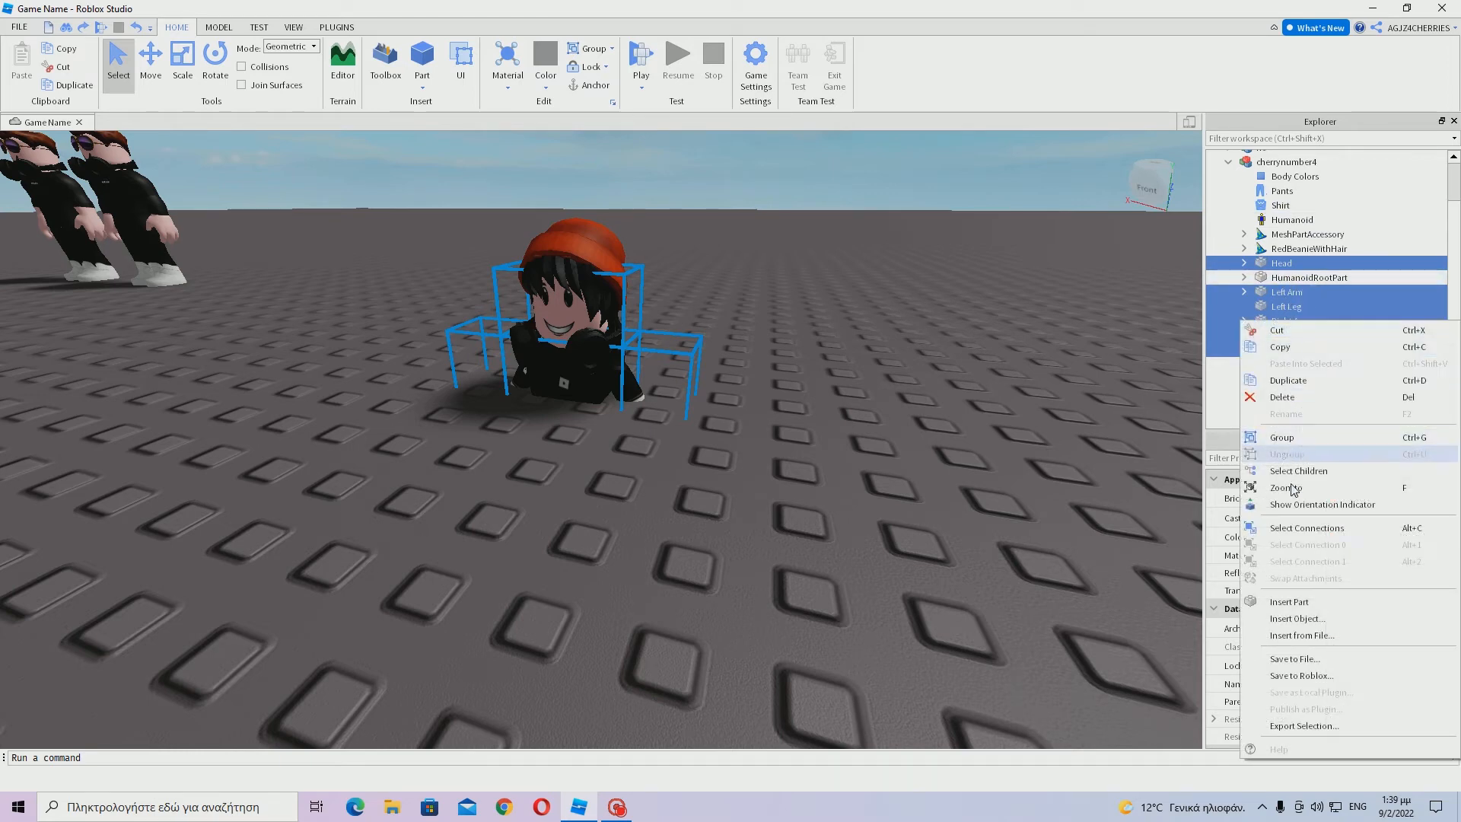
left_click(1296, 726)
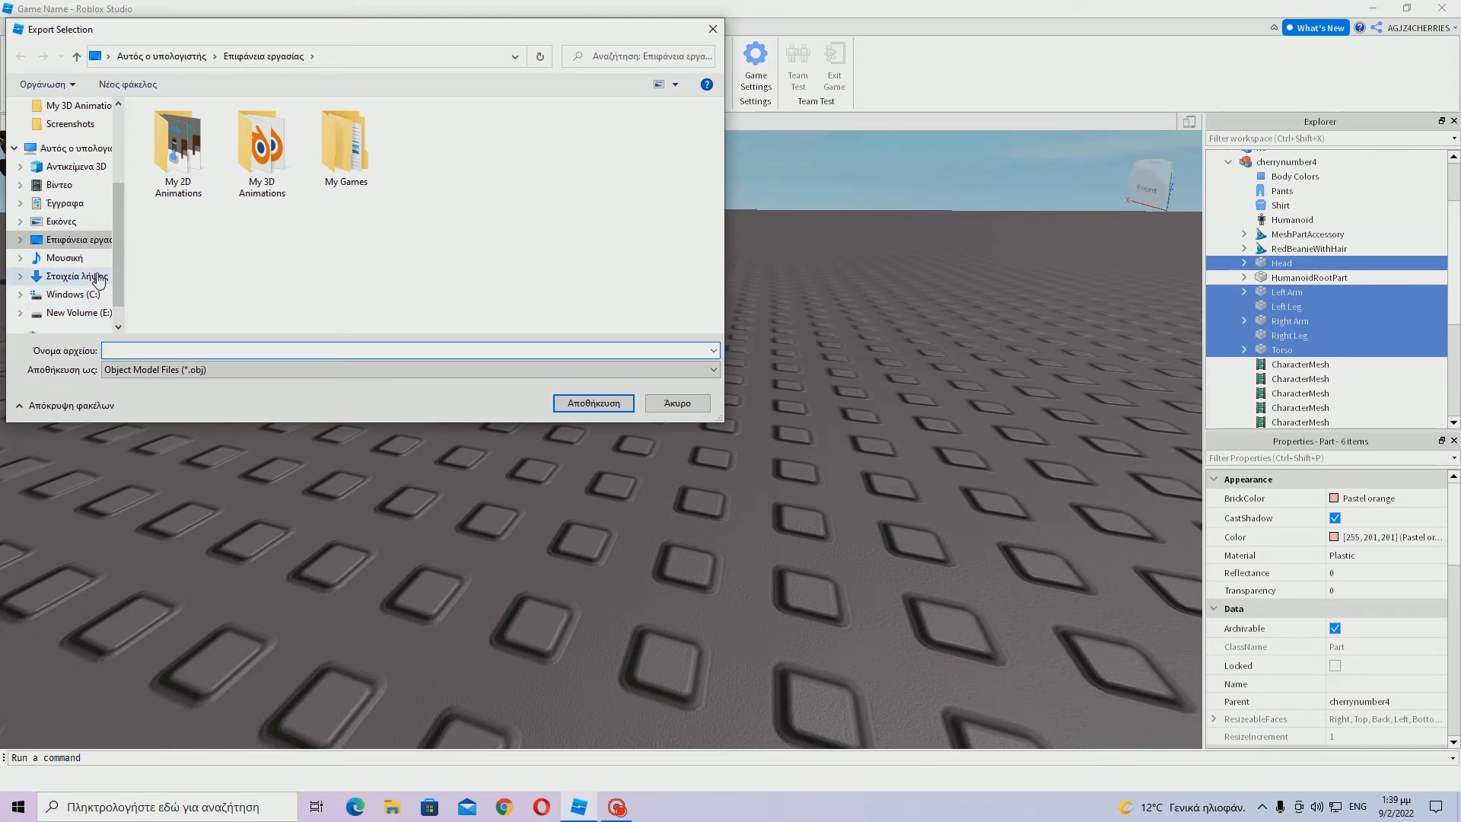
type("Character (Main")
key("Return")
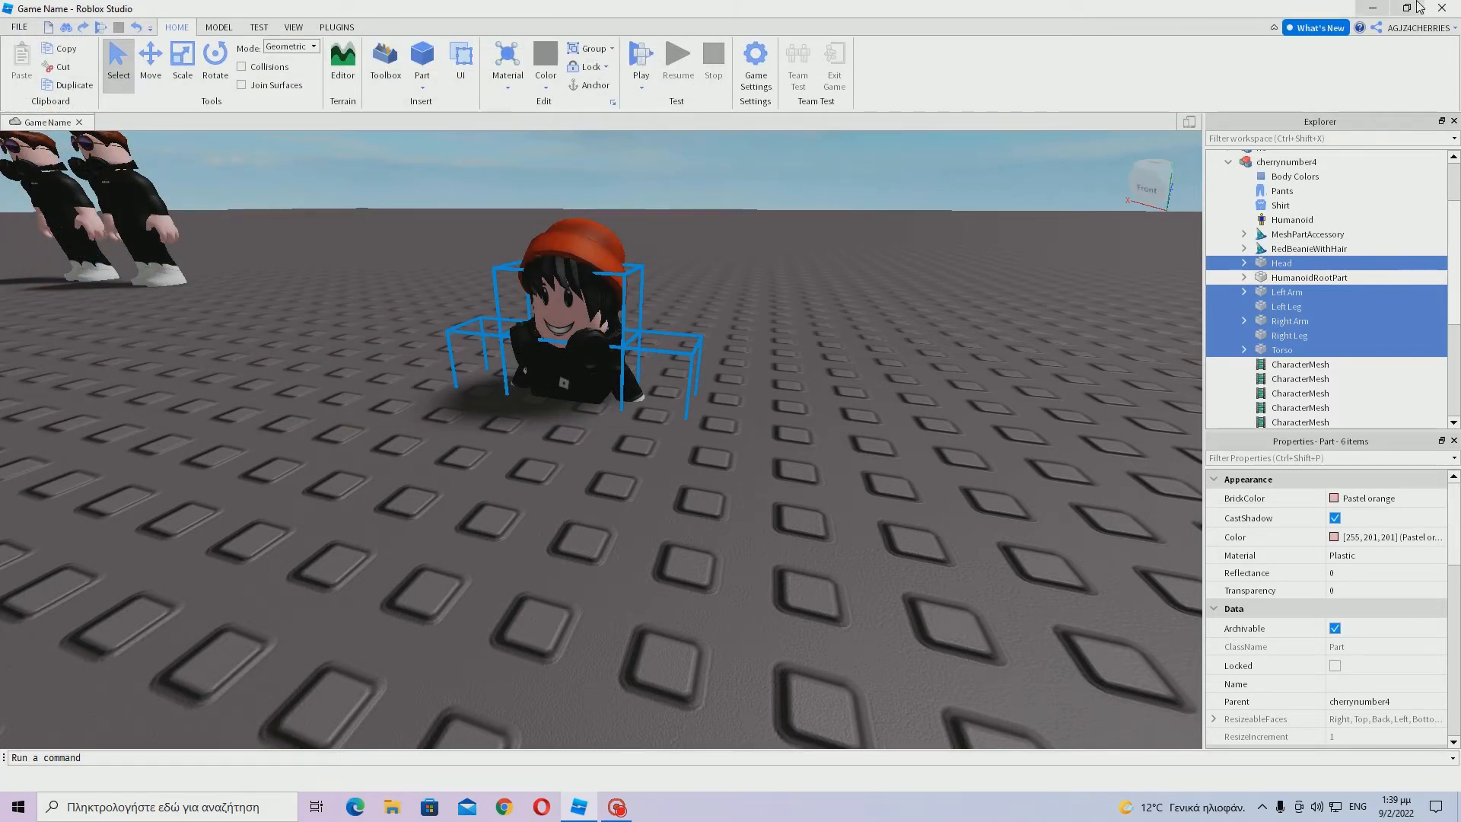
Switch to the desktop and move the three exported character files to its upper-right corner, apart from the other icons.
left_click(1362, 8)
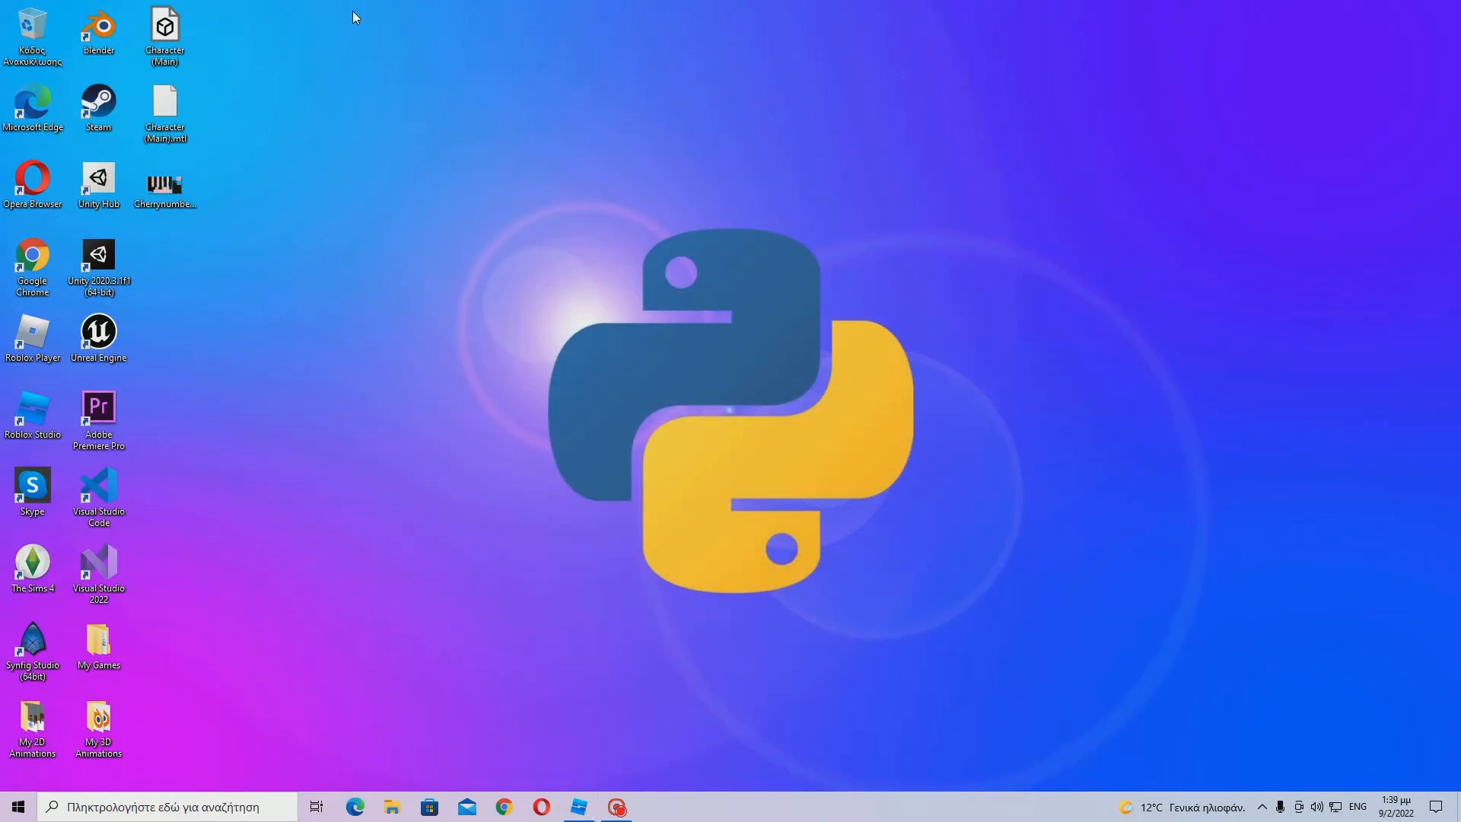
left_click_drag(307, 1, 1362, 236)
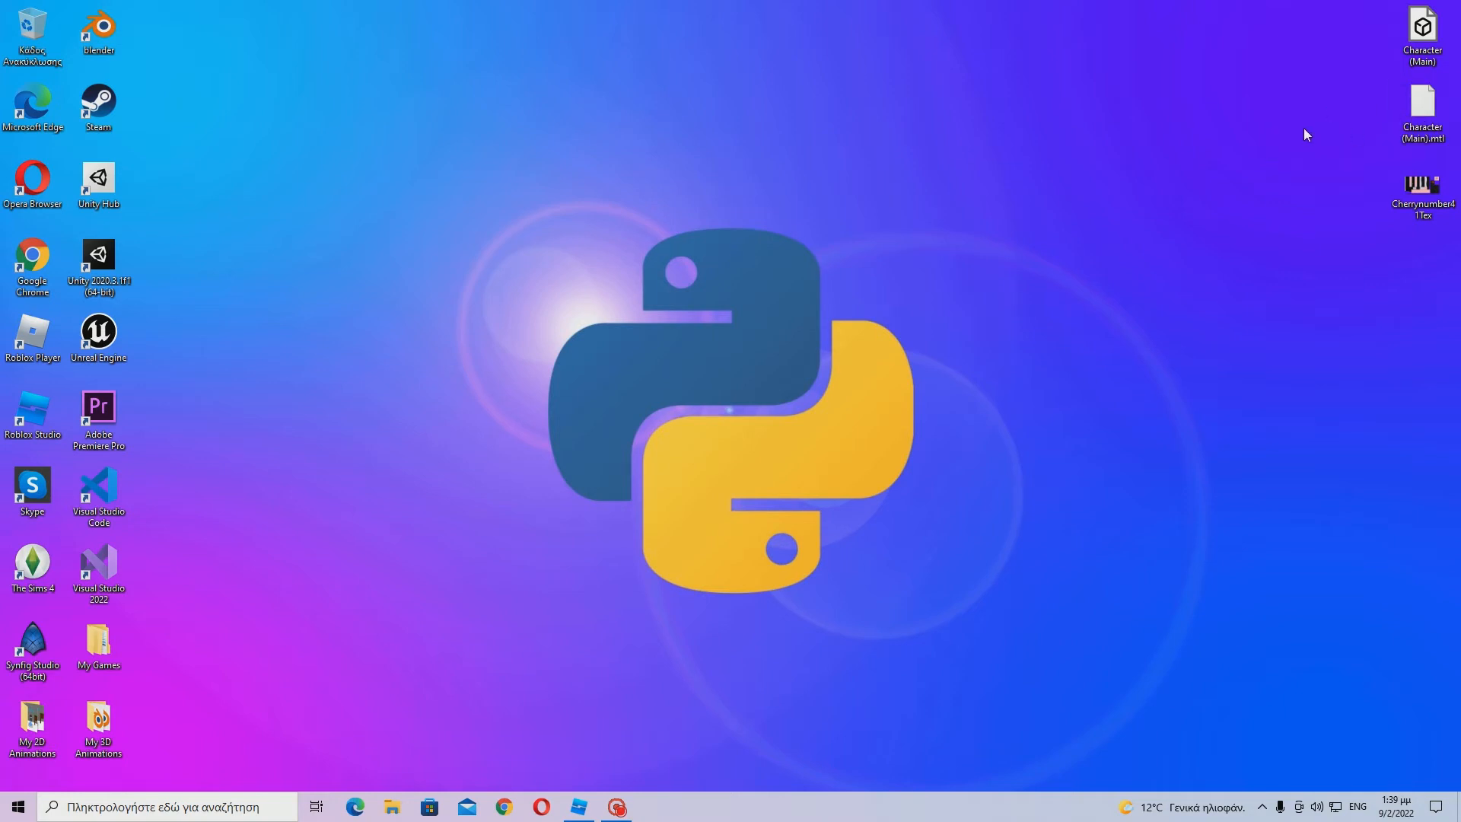
View the exported texture image at normal and enlarged size, and close it.
left_click(1418, 202)
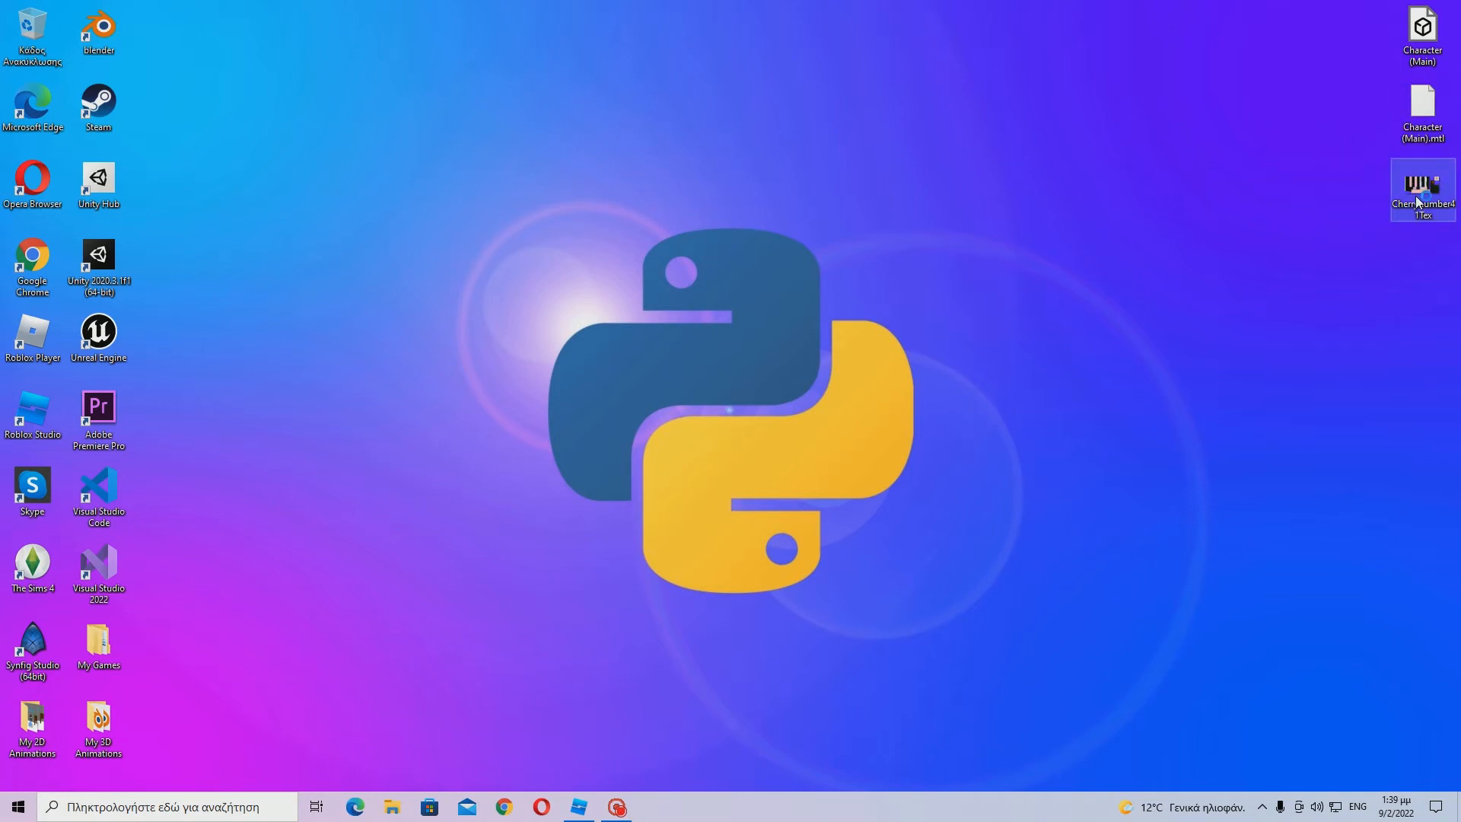
double_click(1418, 201)
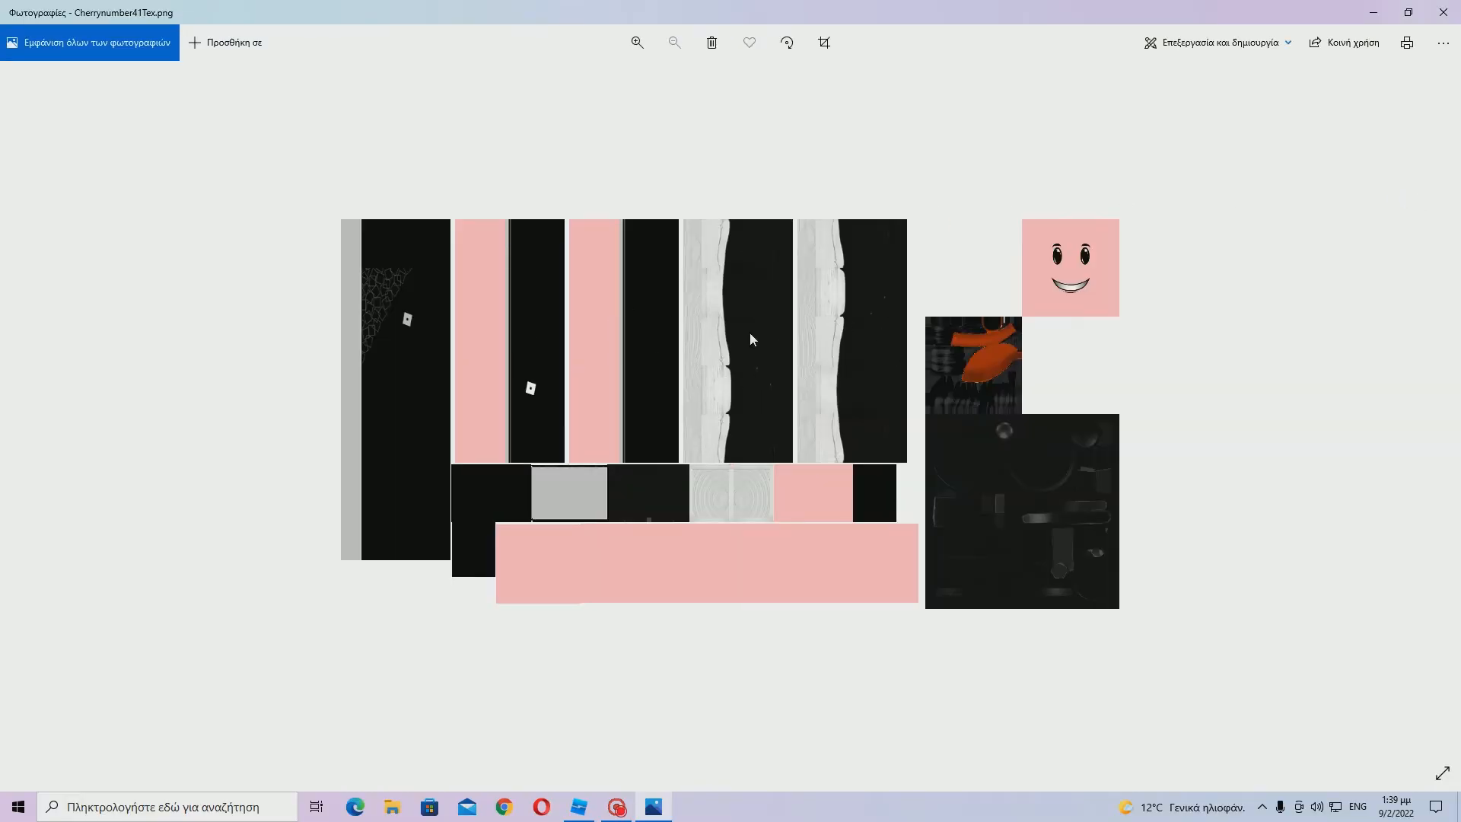
left_click(1445, 11)
left_click(653, 807)
double_click(903, 314)
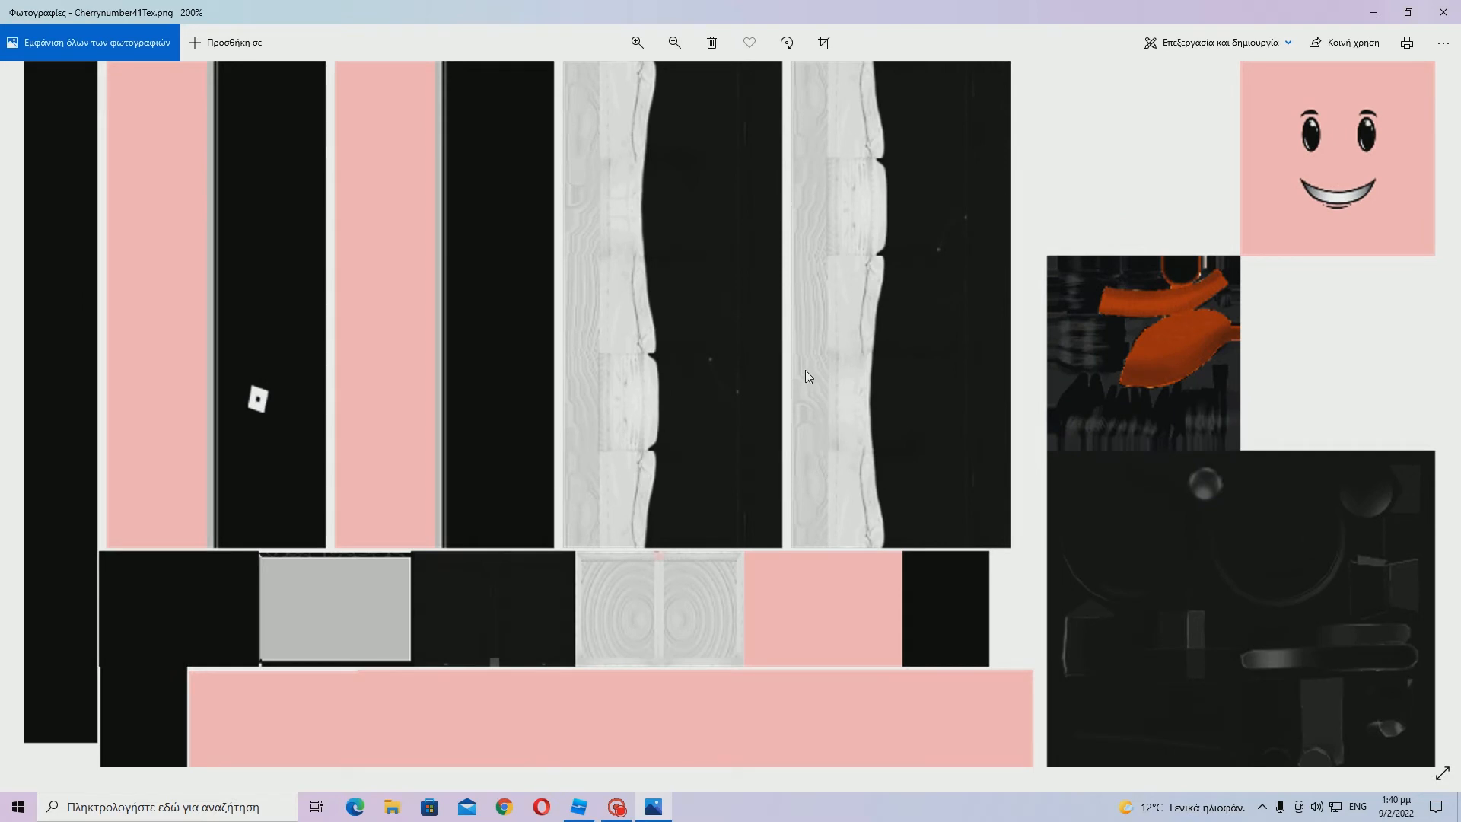
double_click(623, 517)
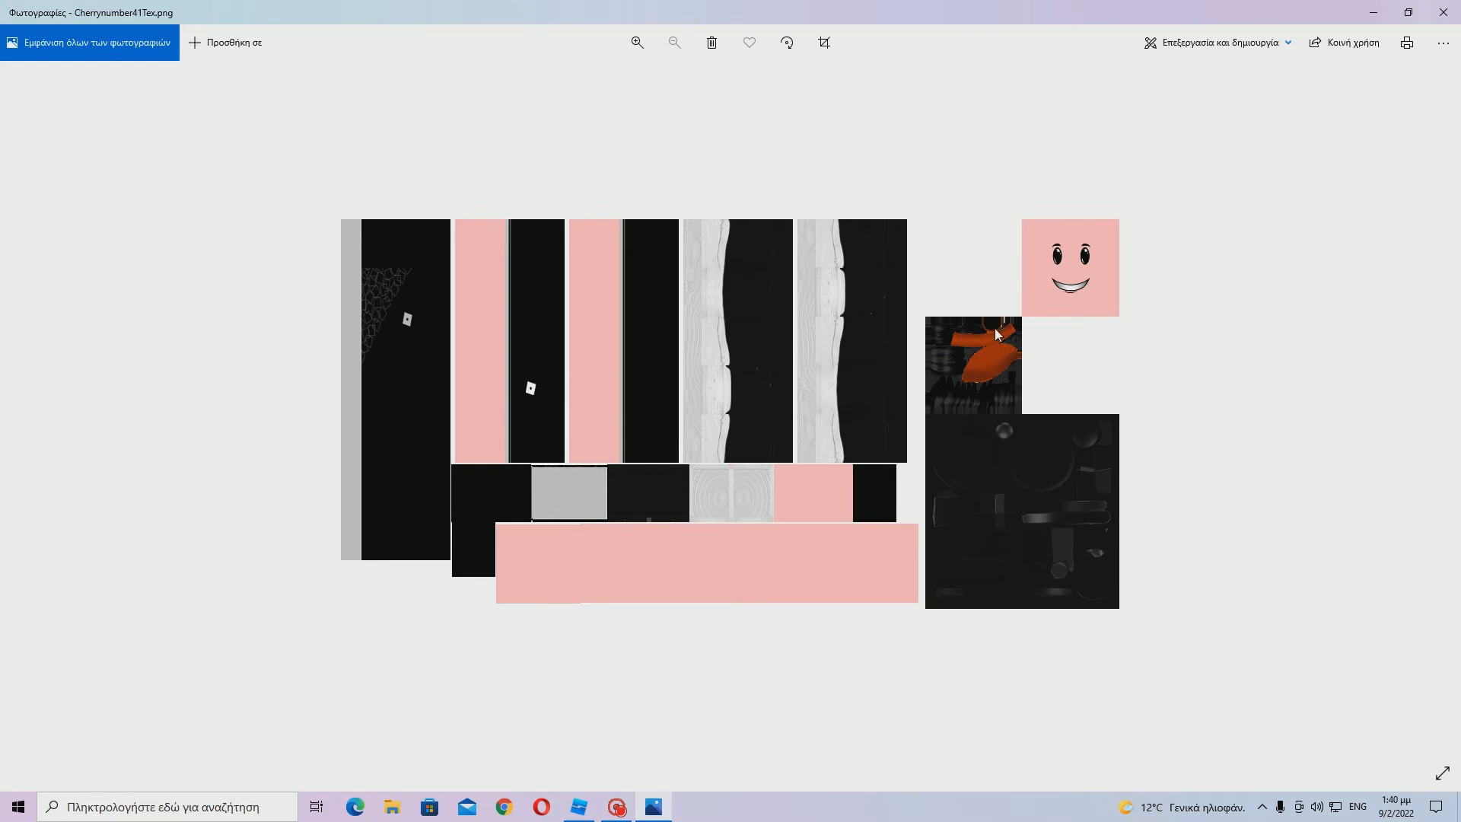
left_click(1444, 12)
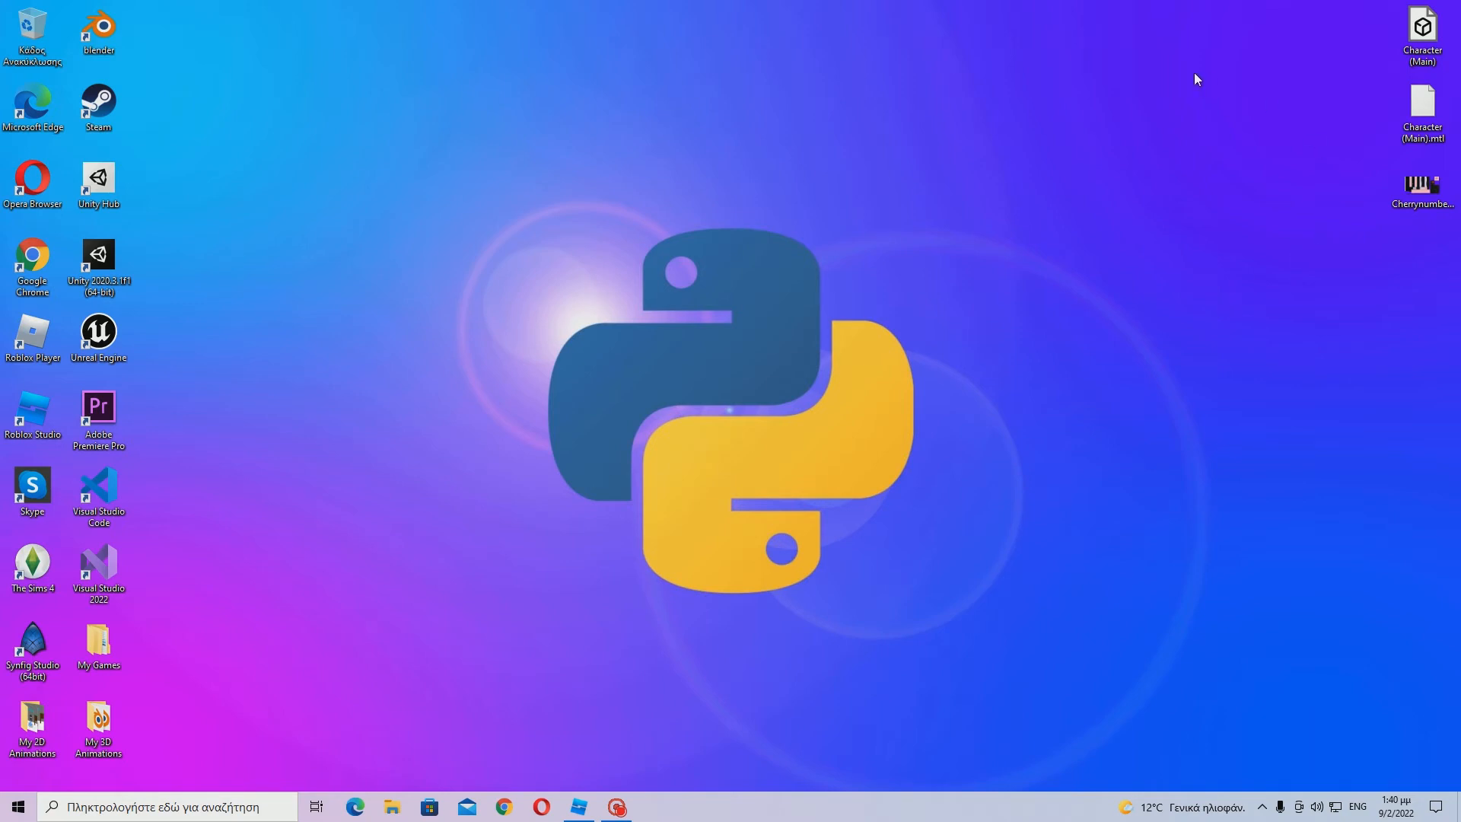
Open the exported Character (Main) model in the 3D viewer, inspect it up close and from different angles, and close it.
left_click(1370, 41)
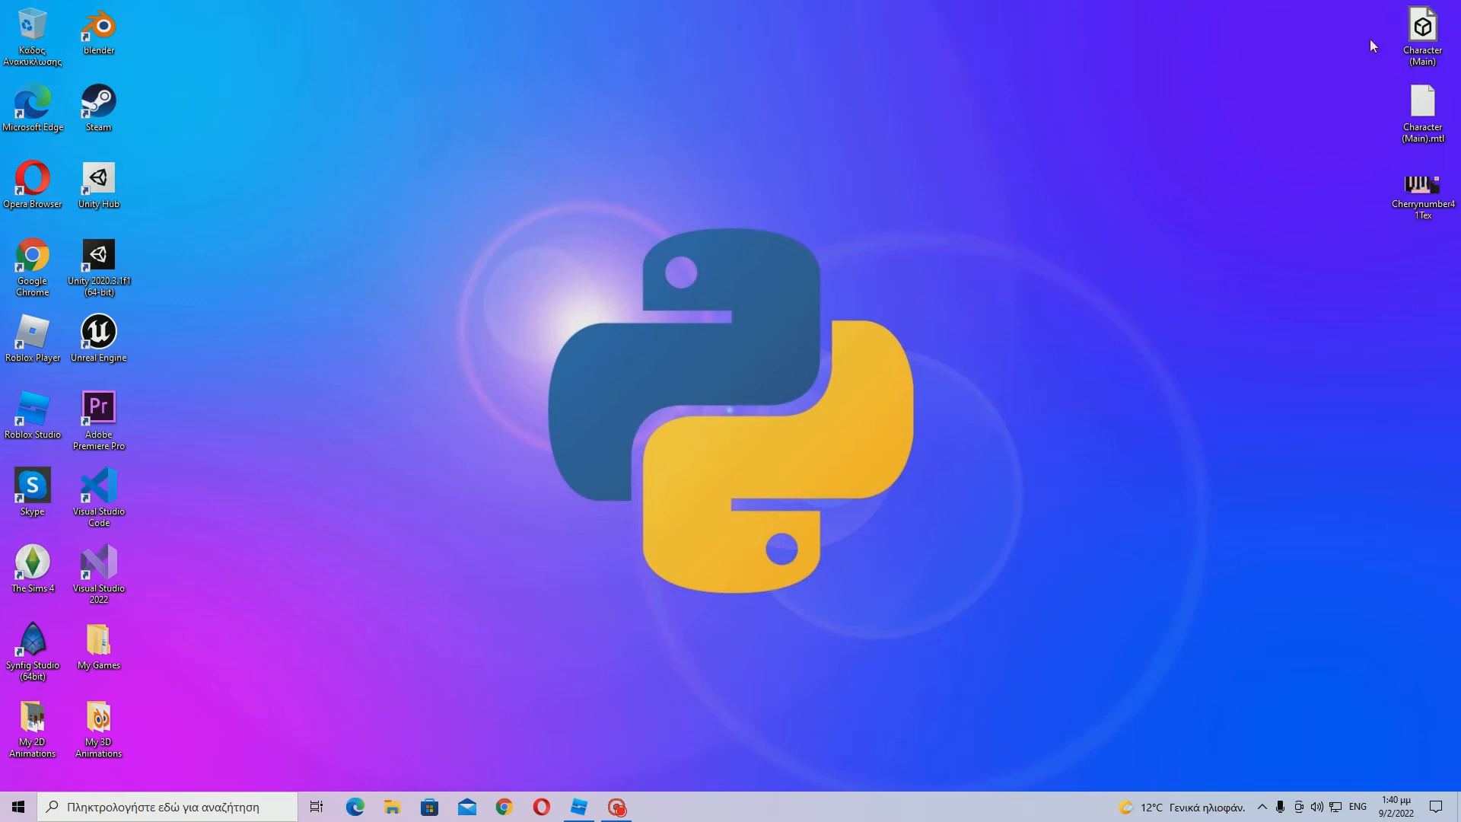
double_click(1431, 34)
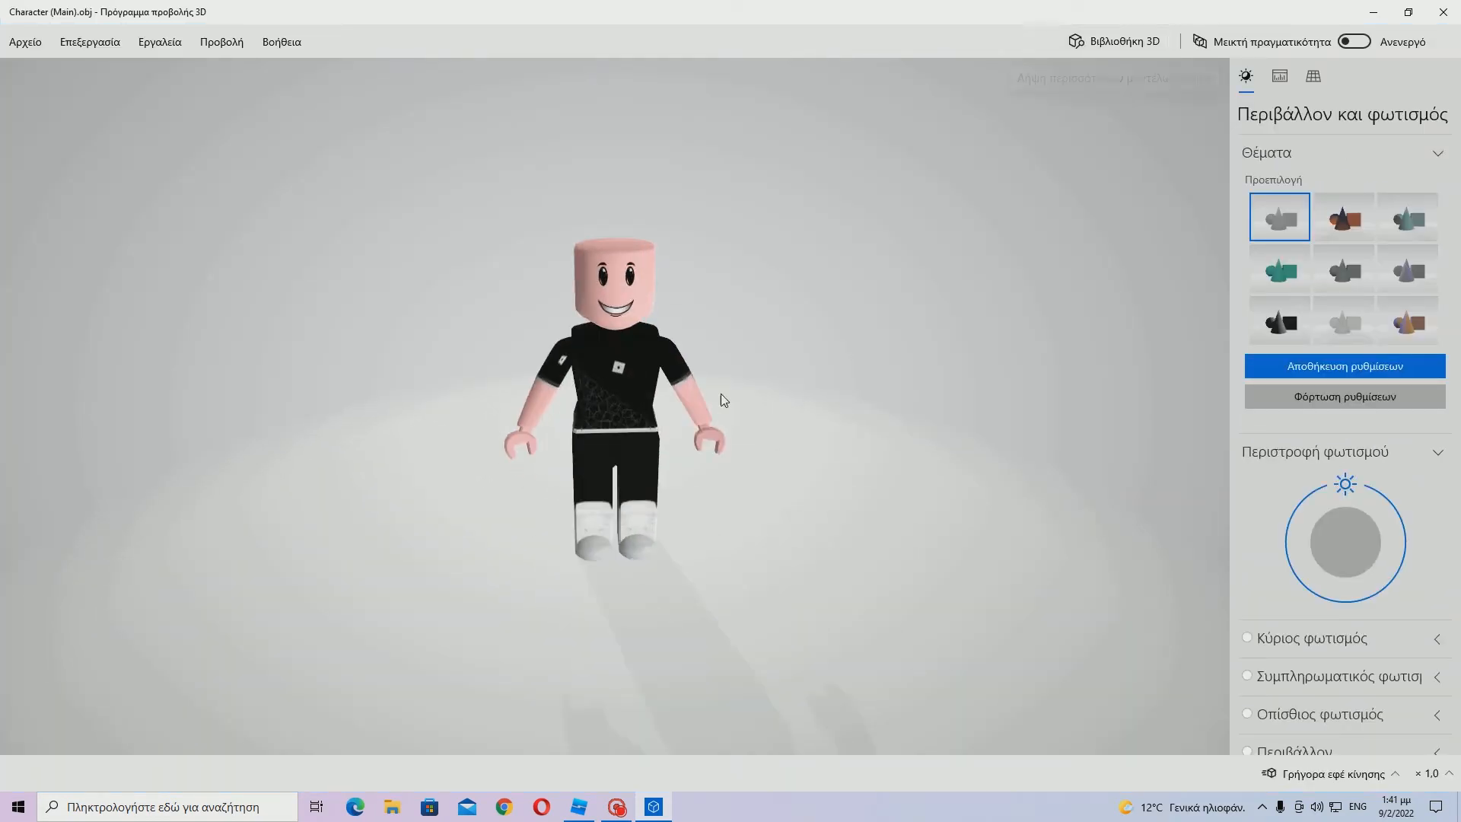
scroll(833, 364, "up", 5)
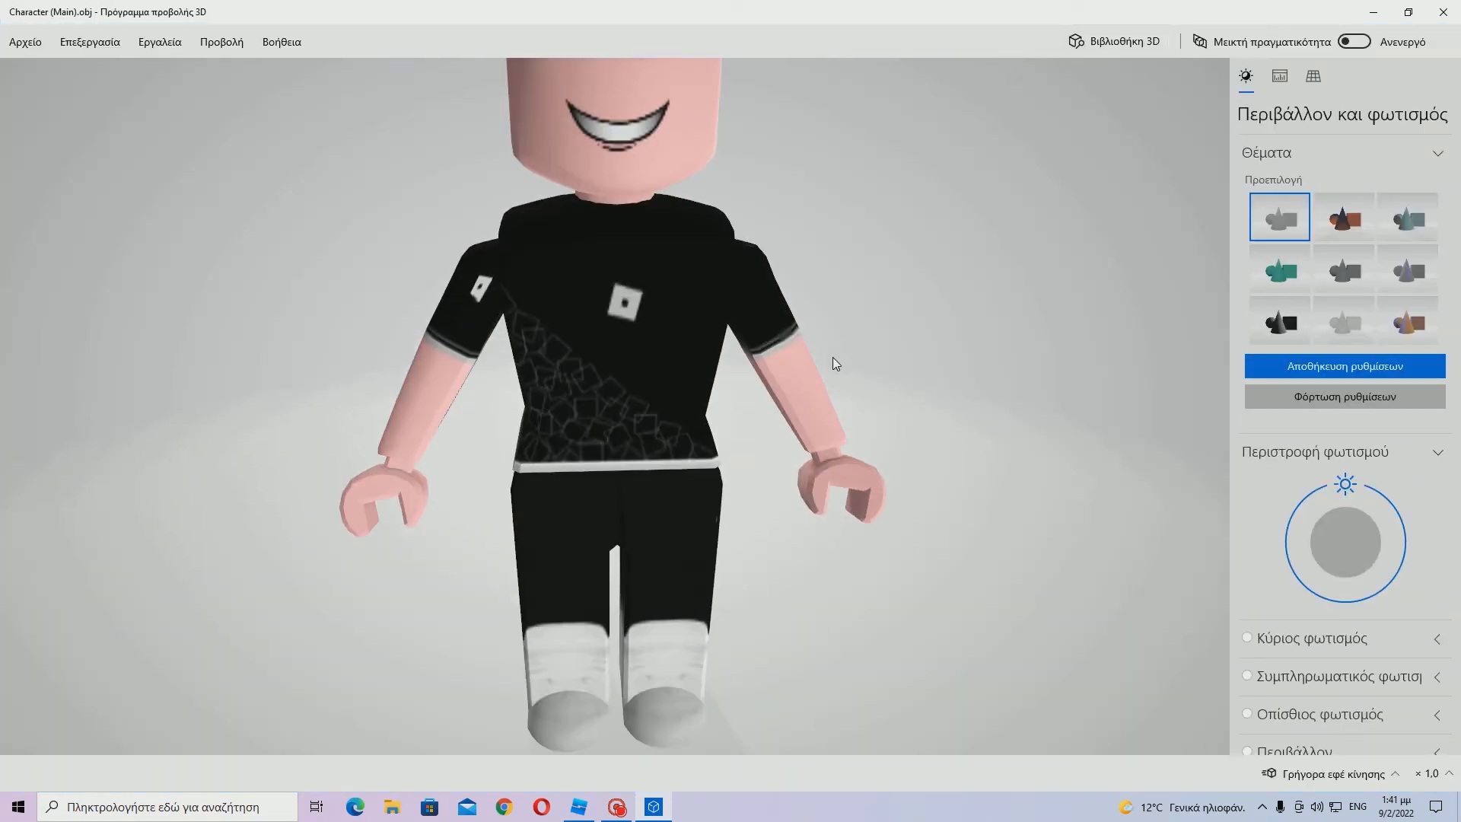
scroll(832, 364, "down", 6)
scroll(832, 364, "up", 1)
left_click_drag(809, 368, 918, 259)
left_click_drag(927, 373, 771, 397)
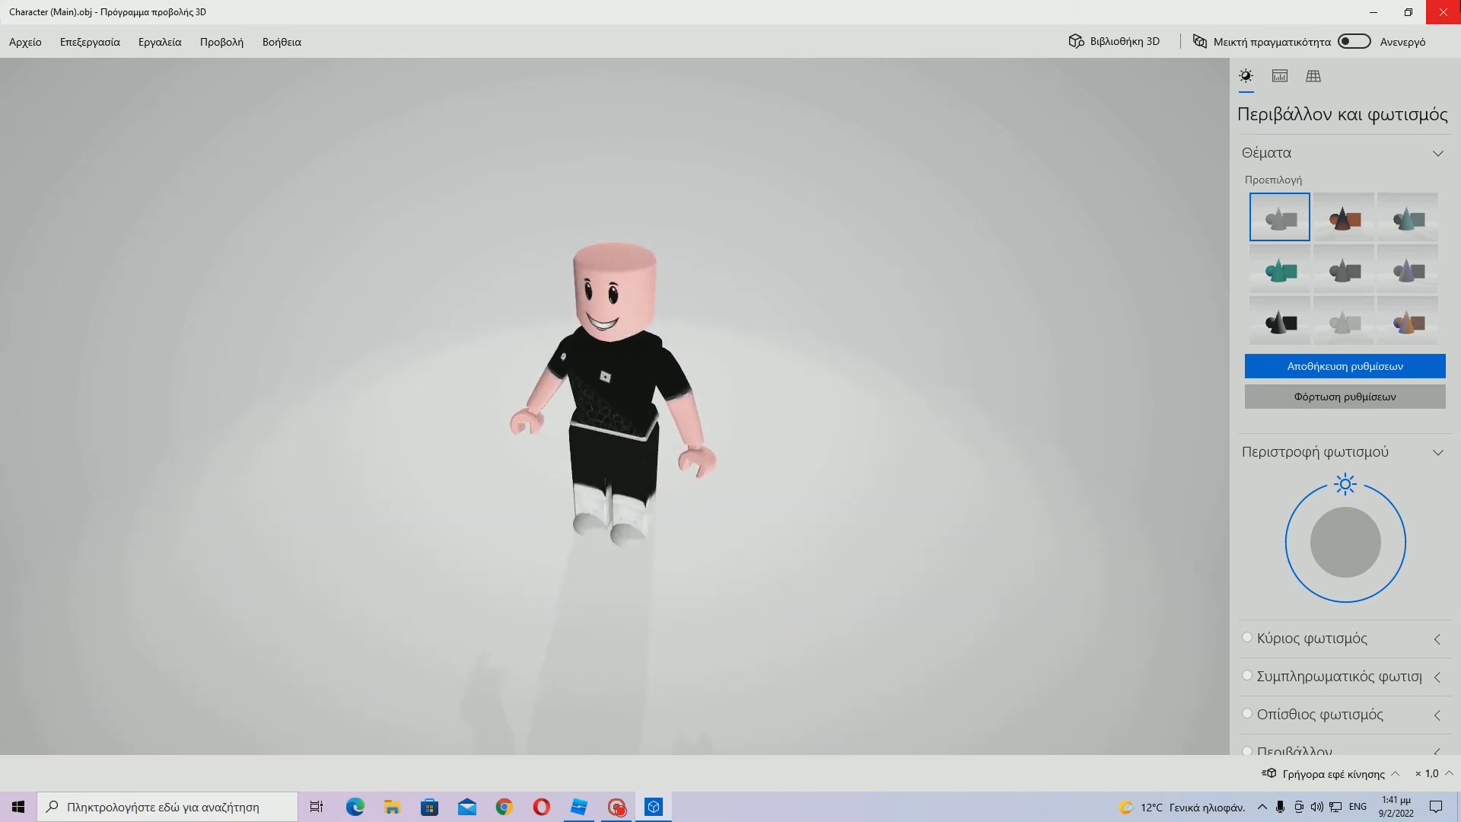
left_click(1443, 12)
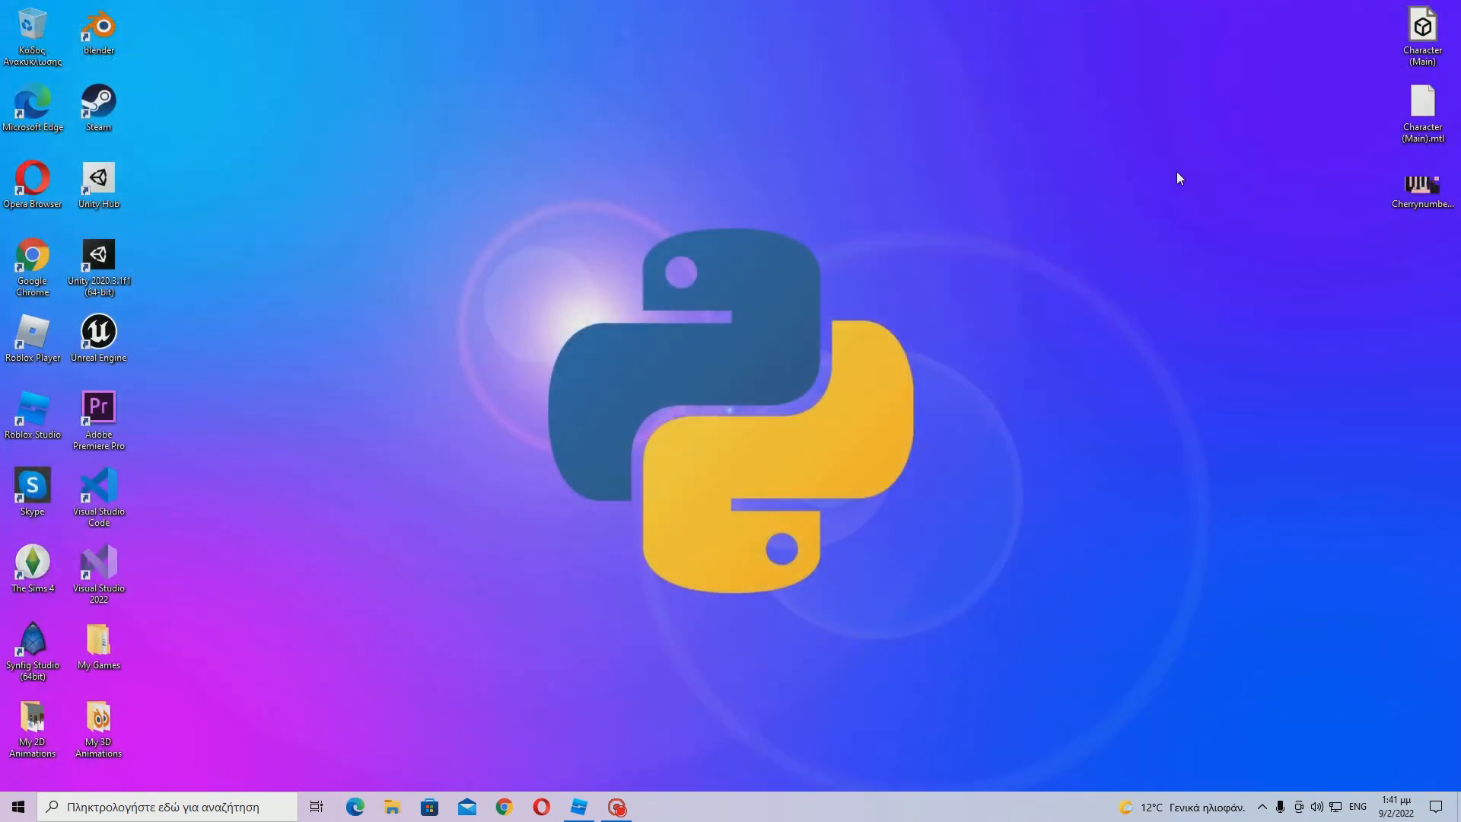
Switch back to Roblox Studio and highlight the character's two accessories, leaving only RedBeanieWithHair selected.
left_click(579, 805)
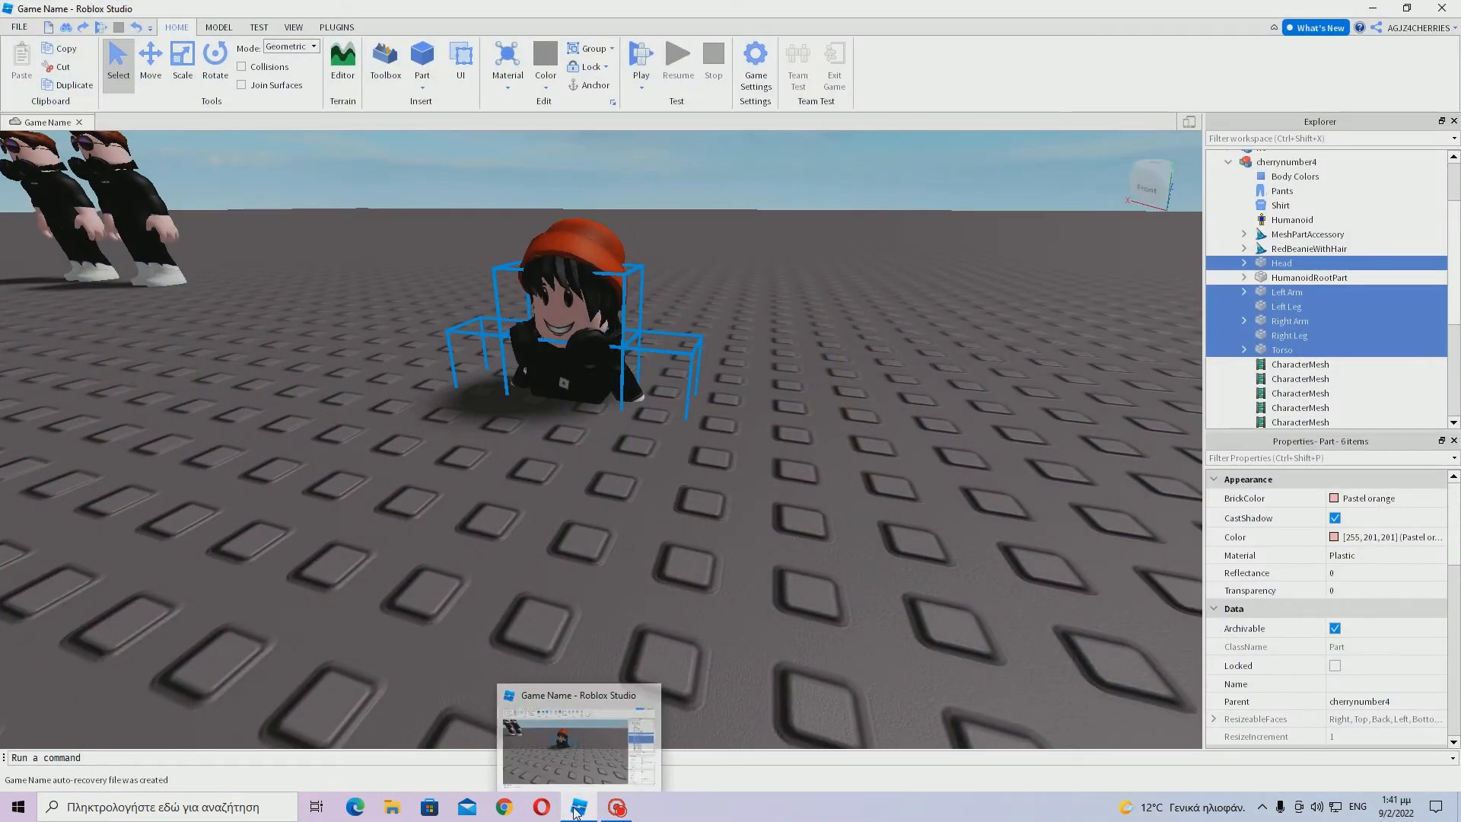
left_click(1278, 250)
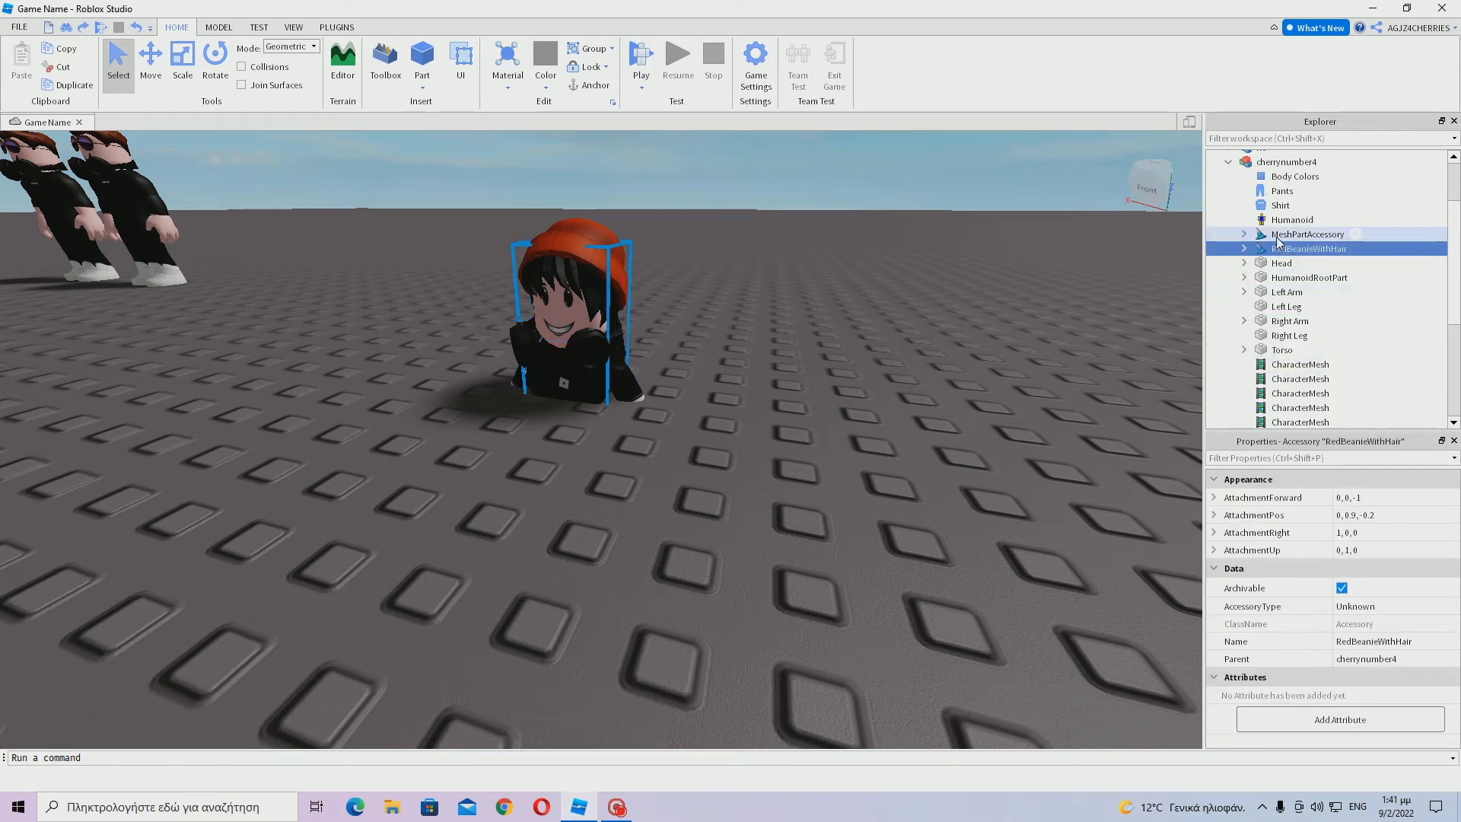
left_click(1283, 234)
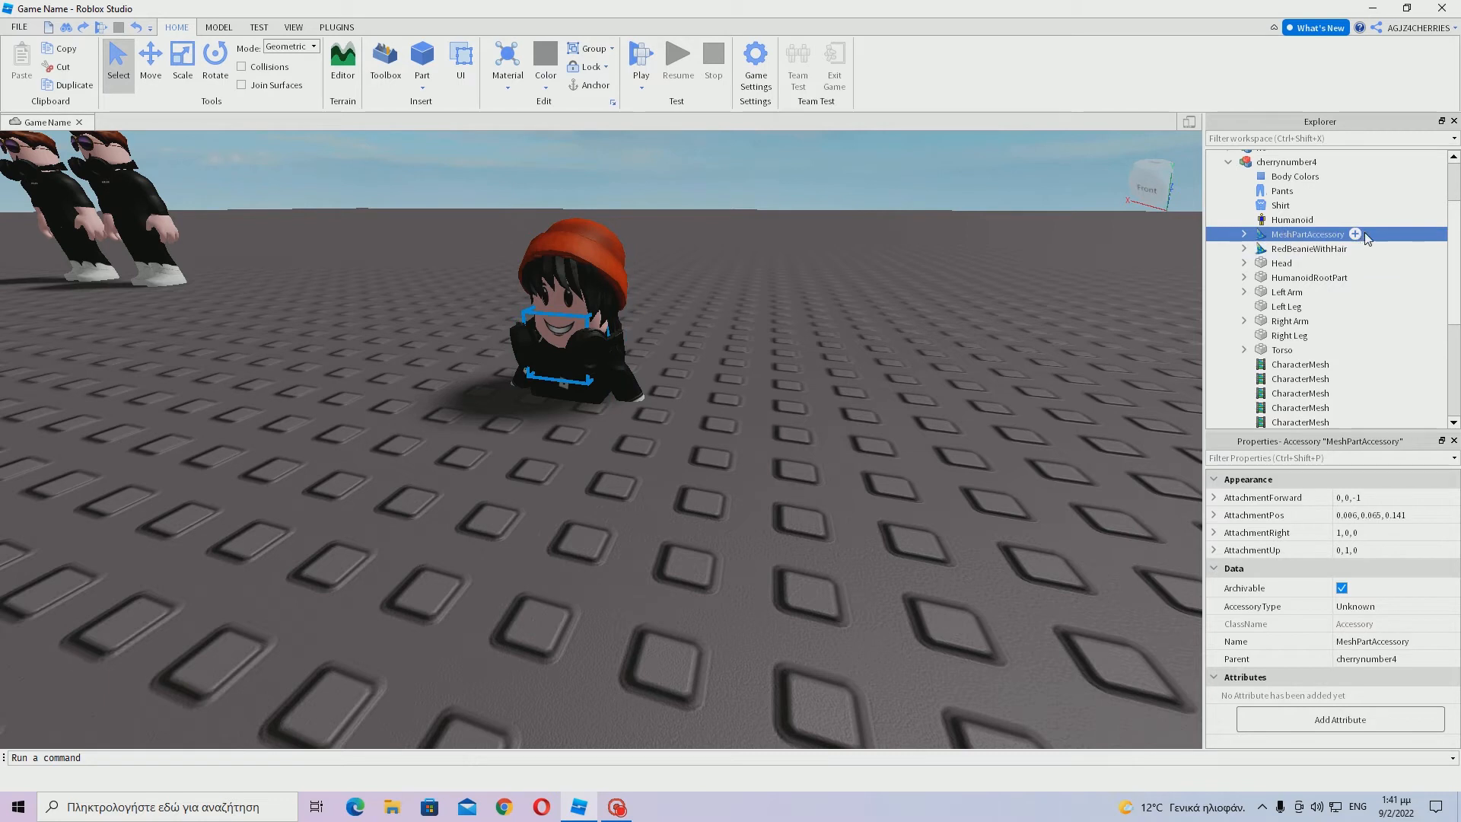
left_click(1382, 250, "ctrl")
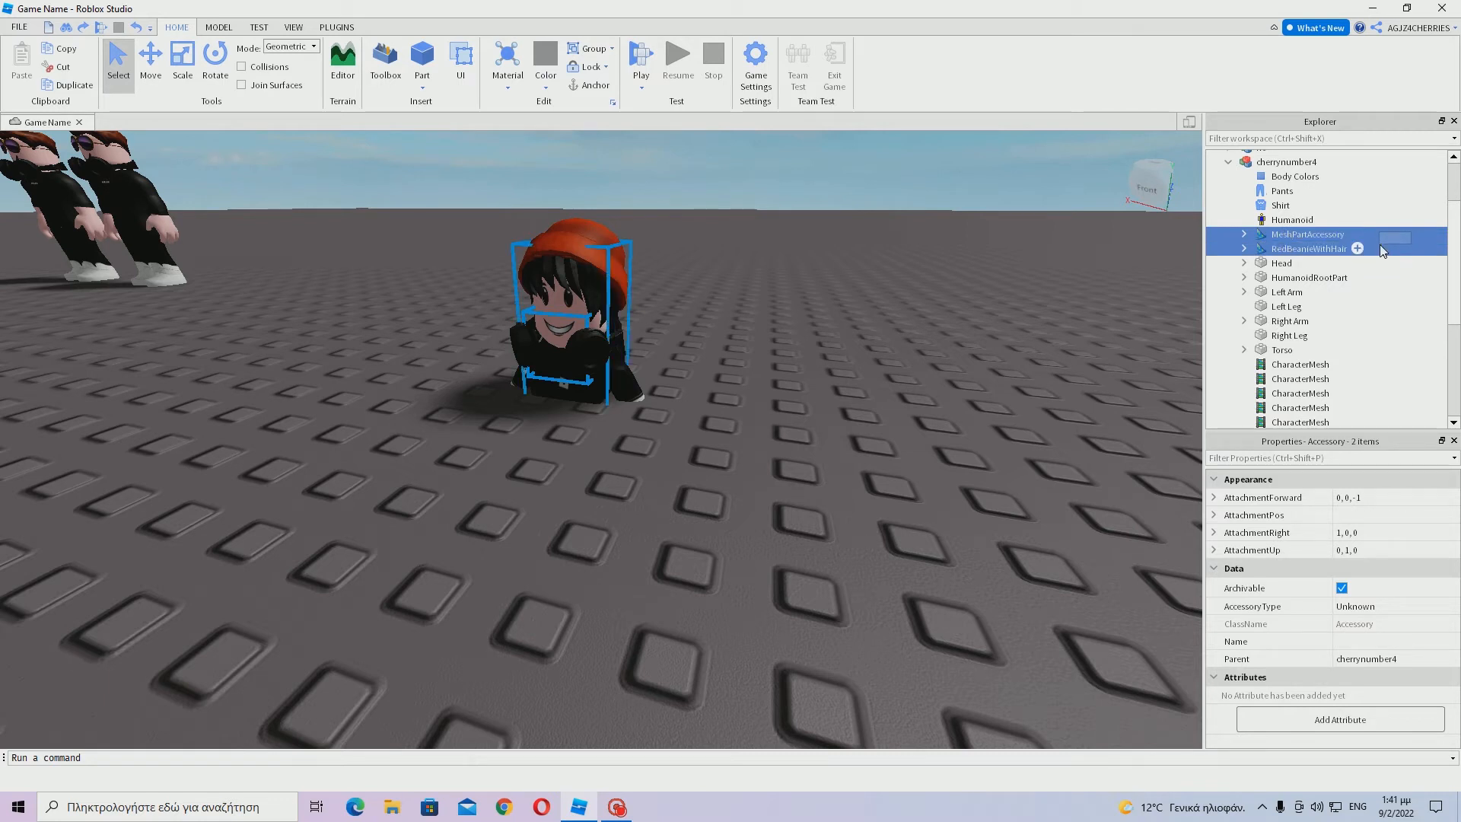
left_click(1296, 250, "ctrl")
key("F2")
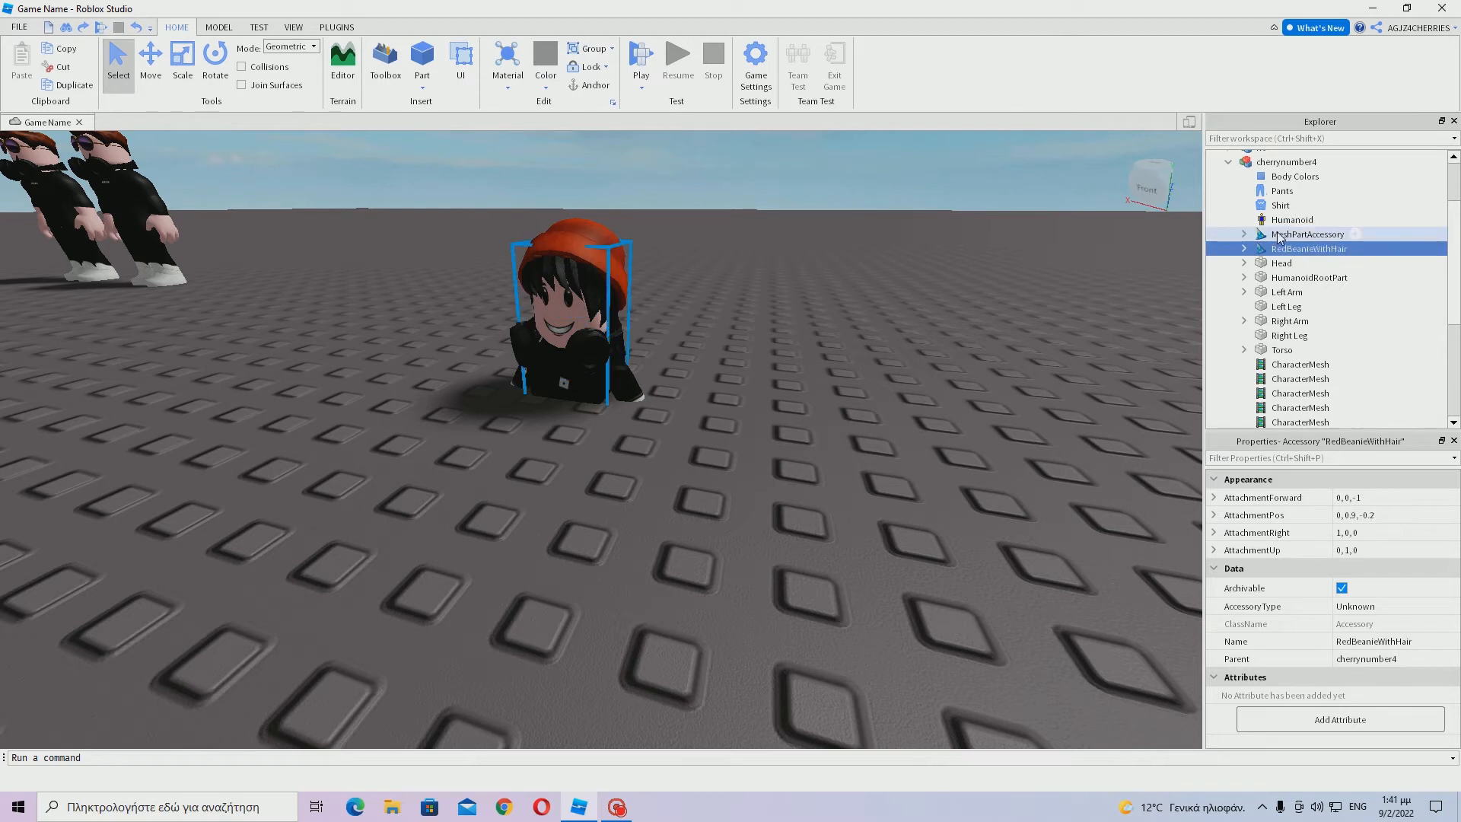
left_click(1293, 249)
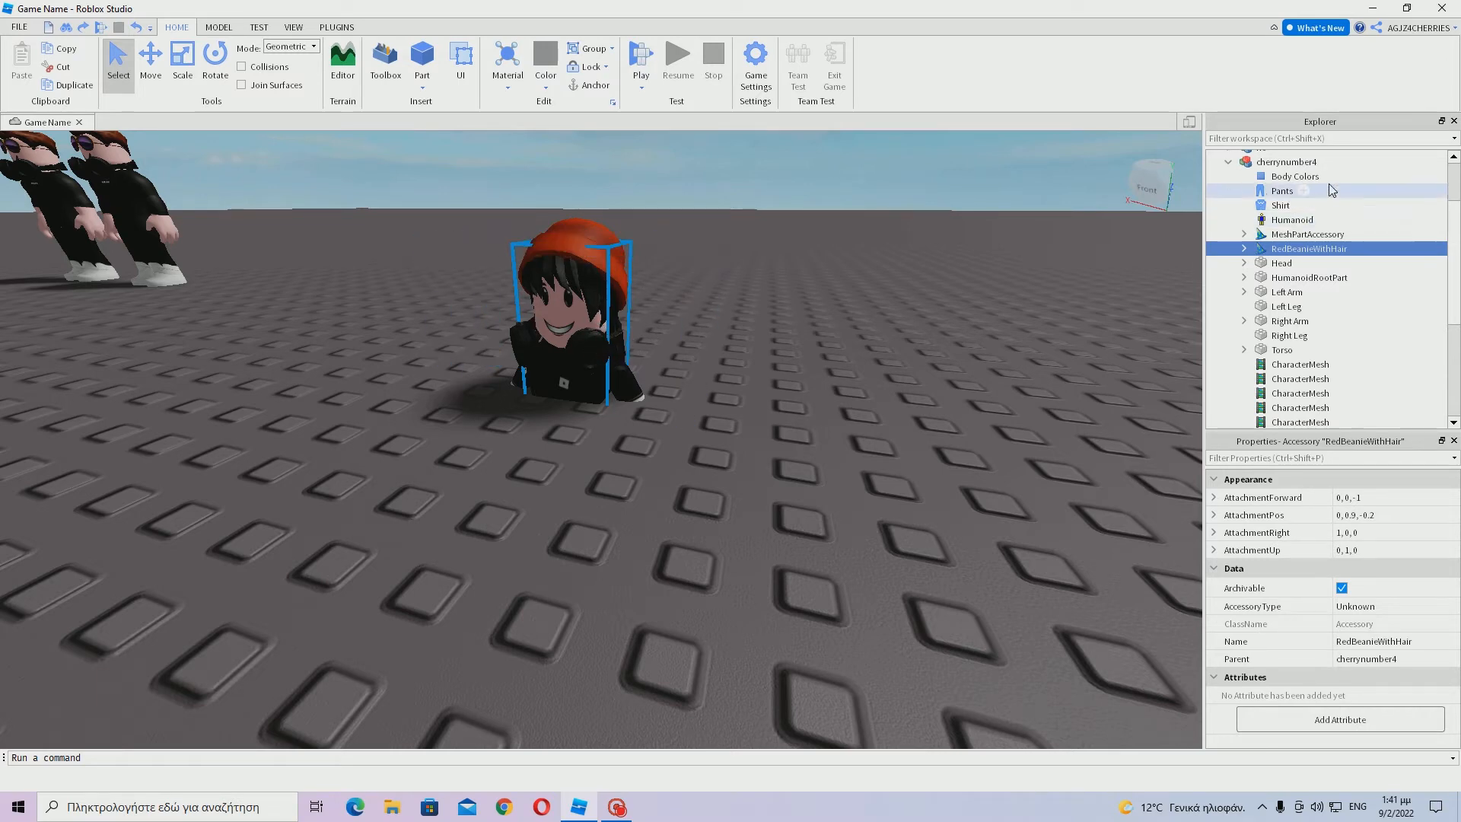
Highlight MeshPartAccessory and RedBeanieWithHair in turn to identify which item on the character each one is.
left_click(1291, 235)
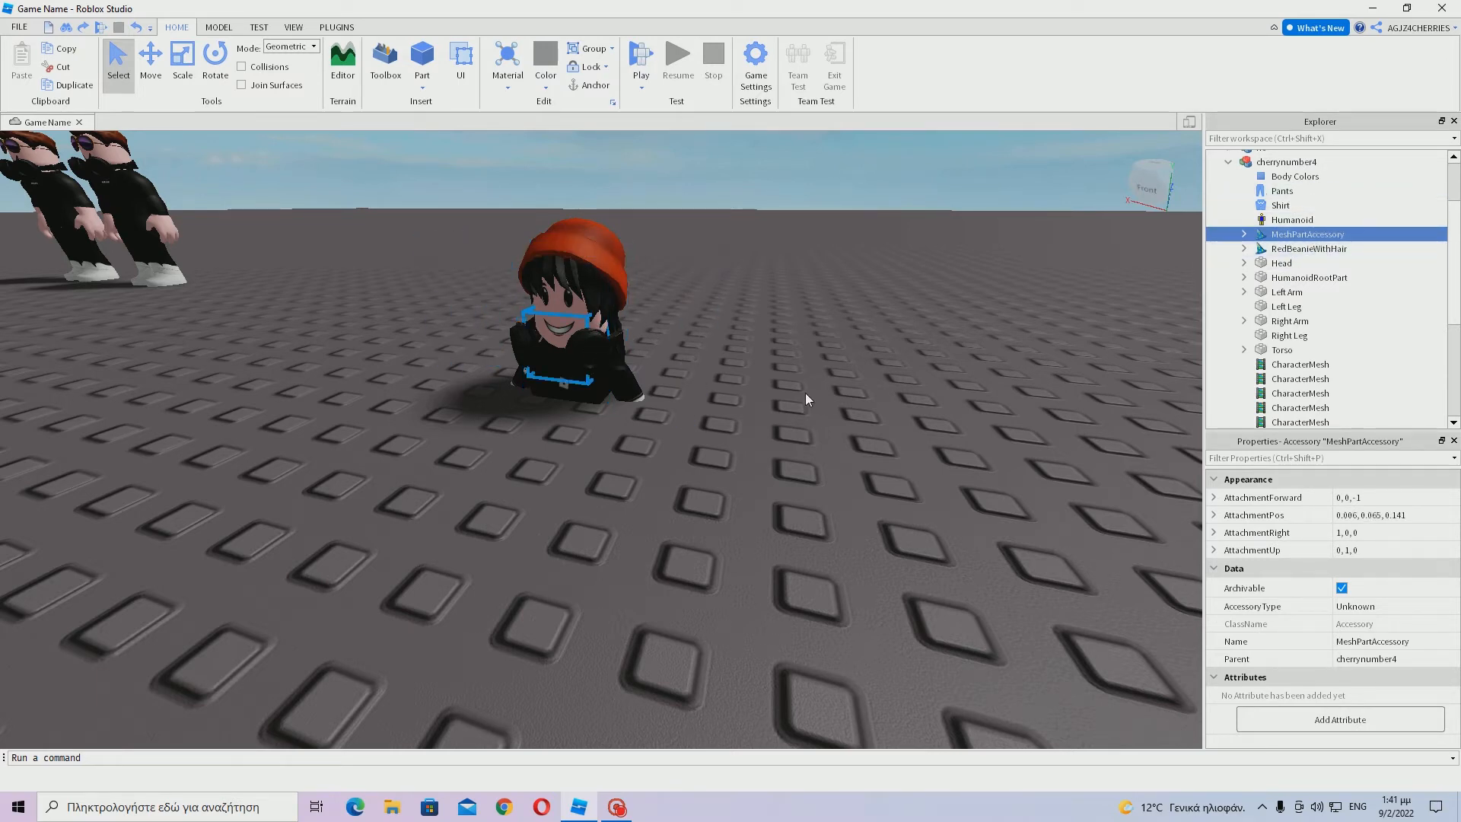
middle_click_drag(805, 395, 742, 344)
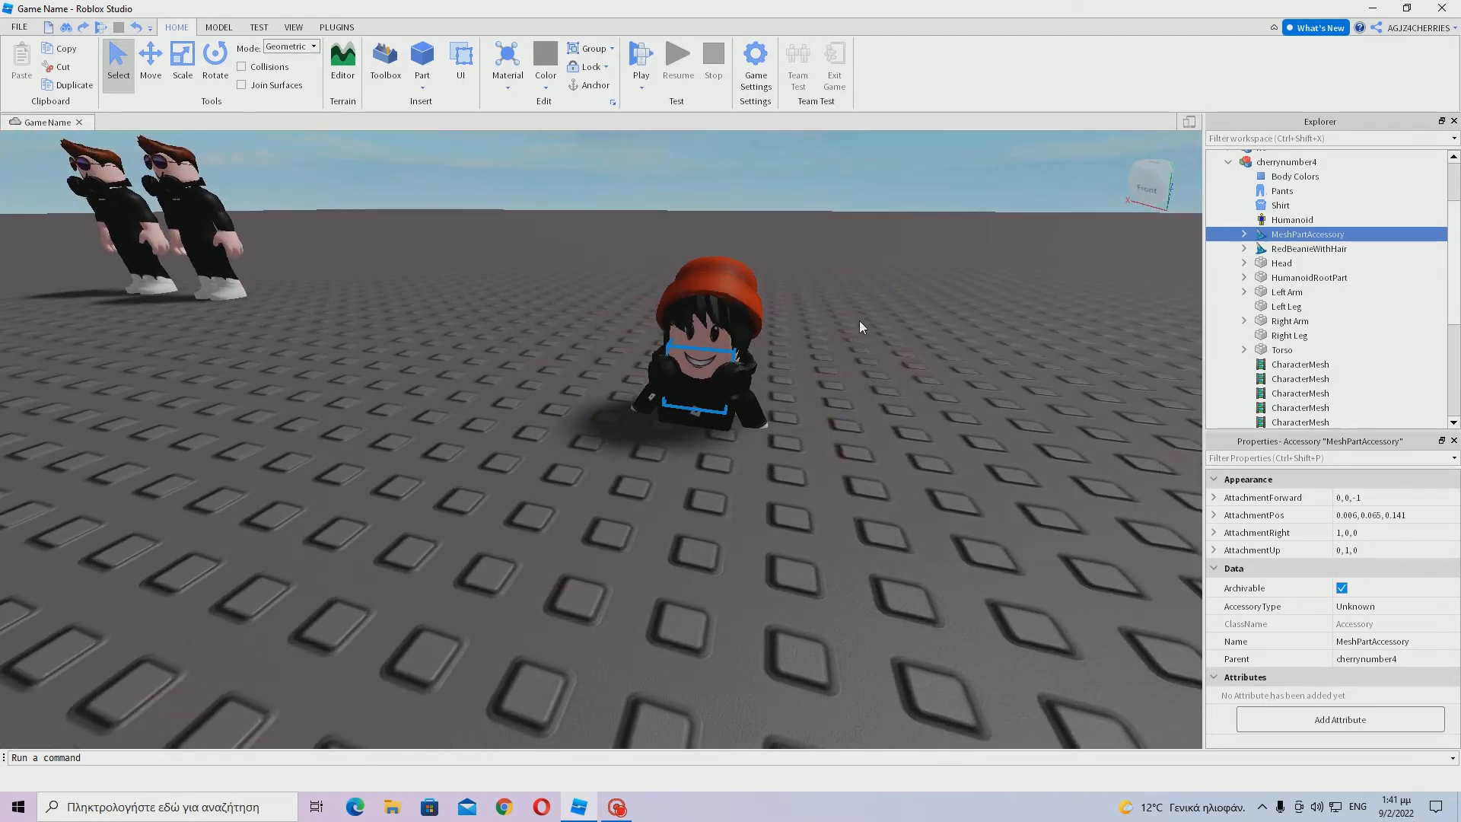
scroll(858, 323, "up", 1)
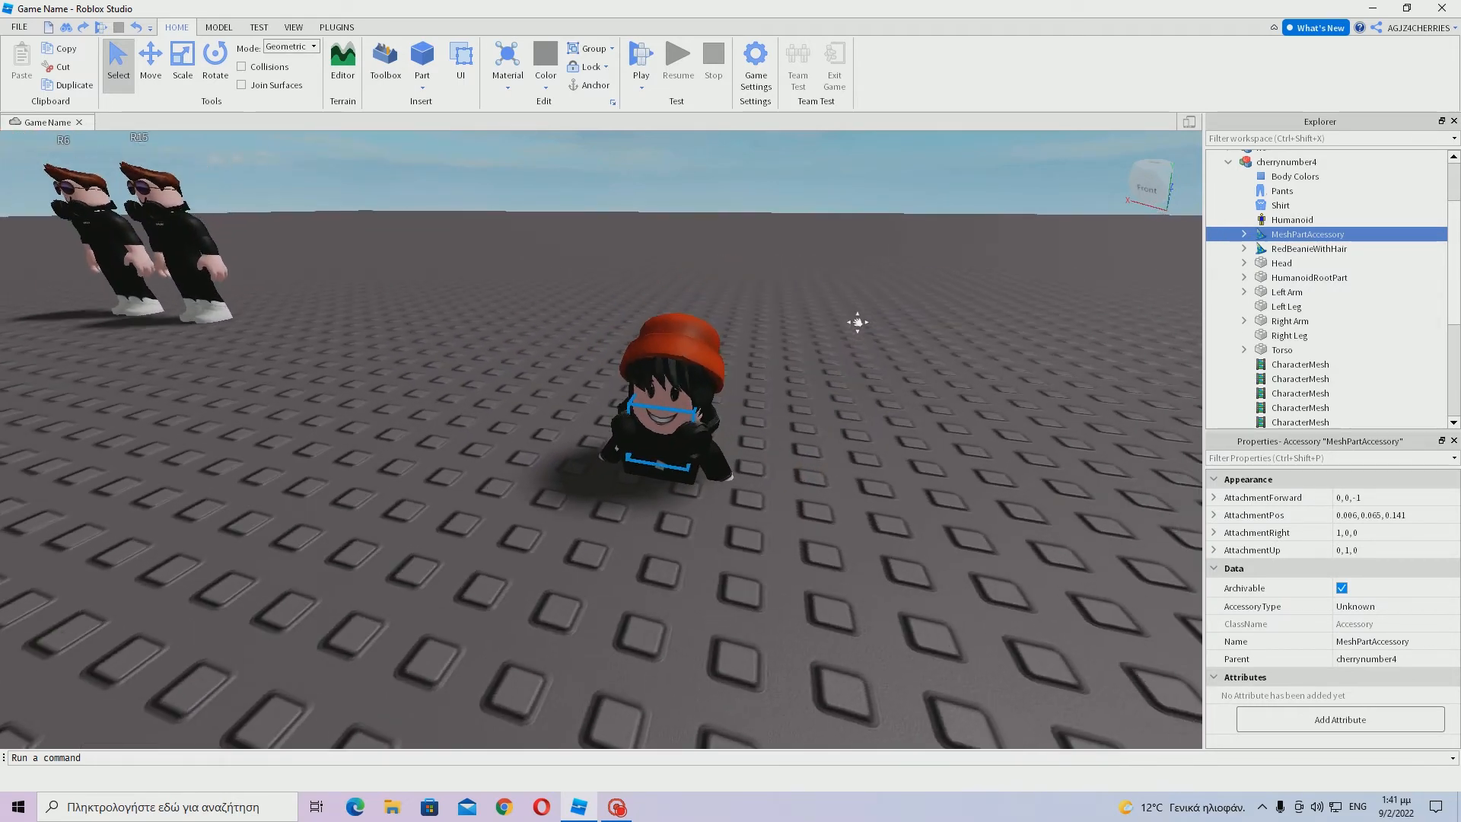
left_click(1301, 251)
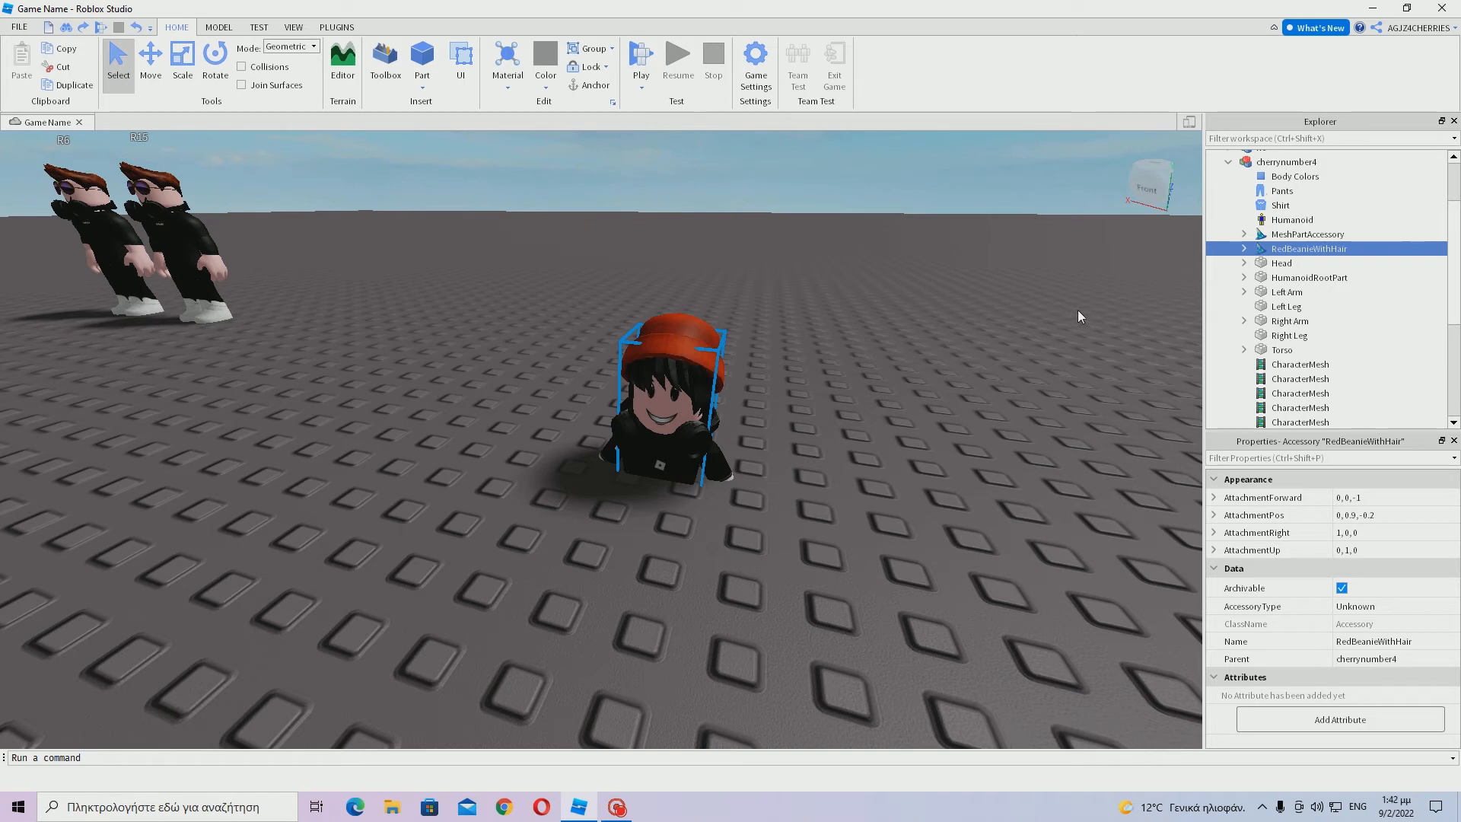
left_click(1308, 236)
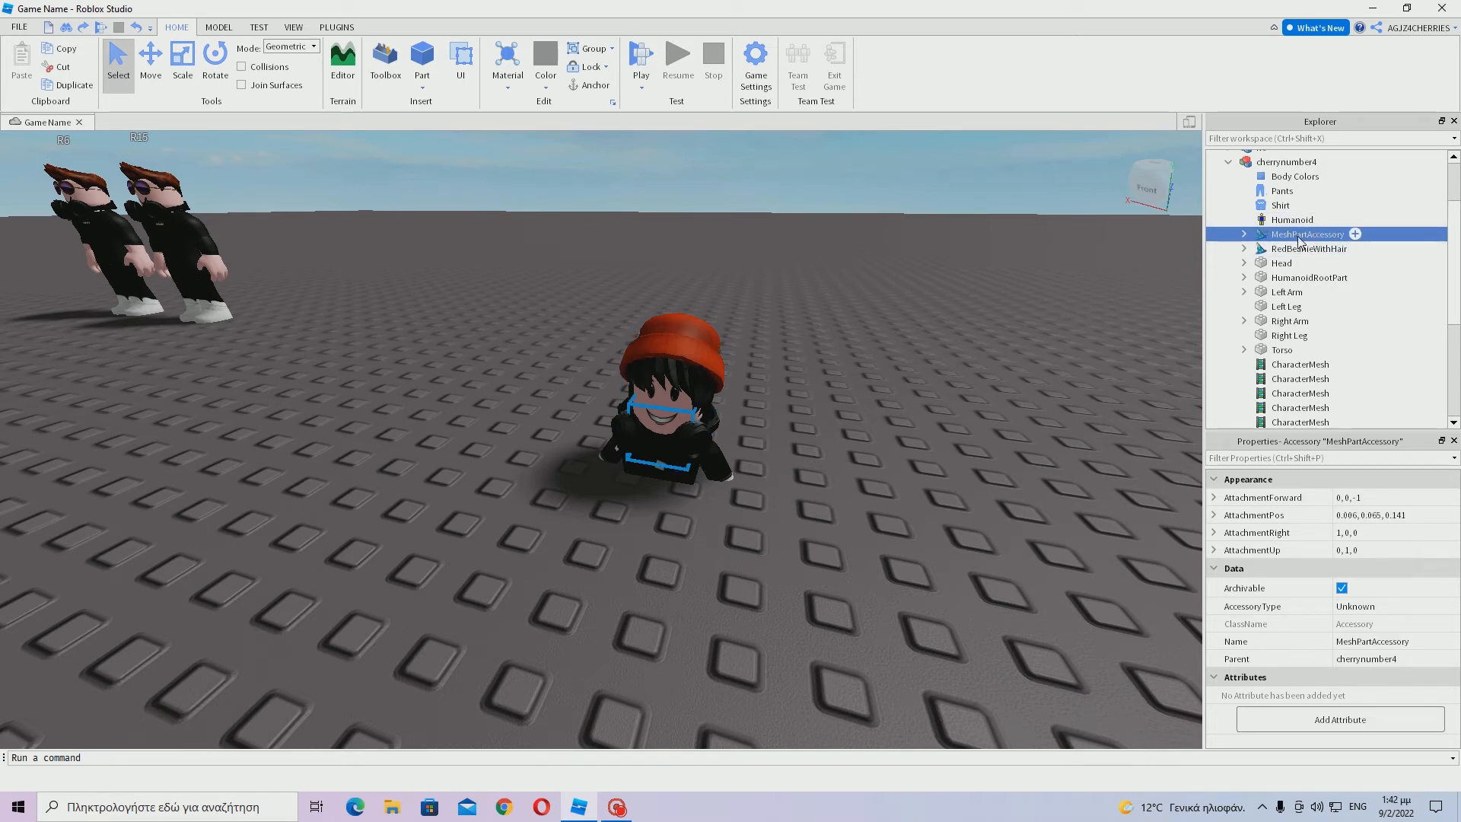
left_click(1300, 252)
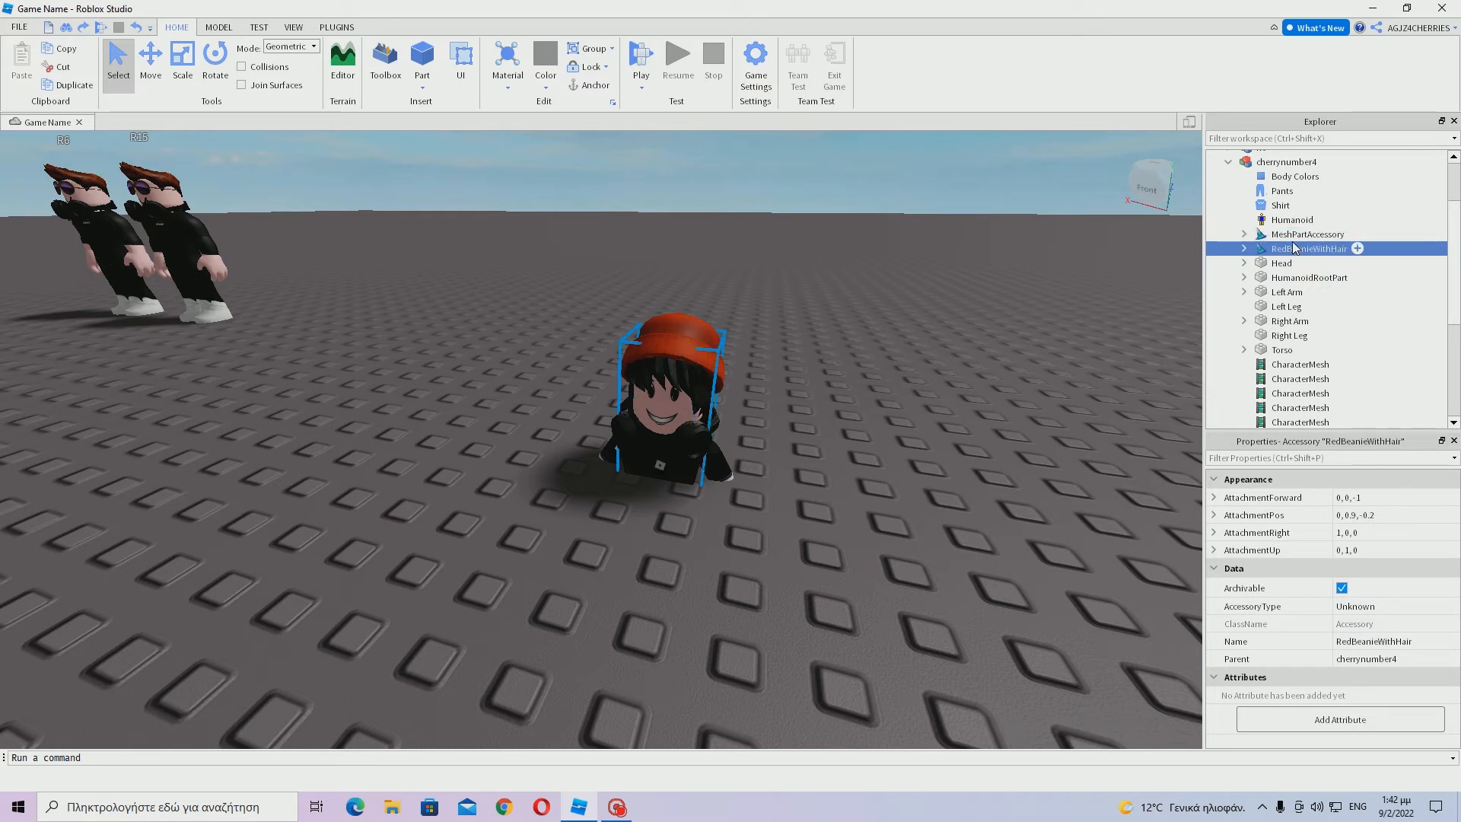
left_click(1291, 236)
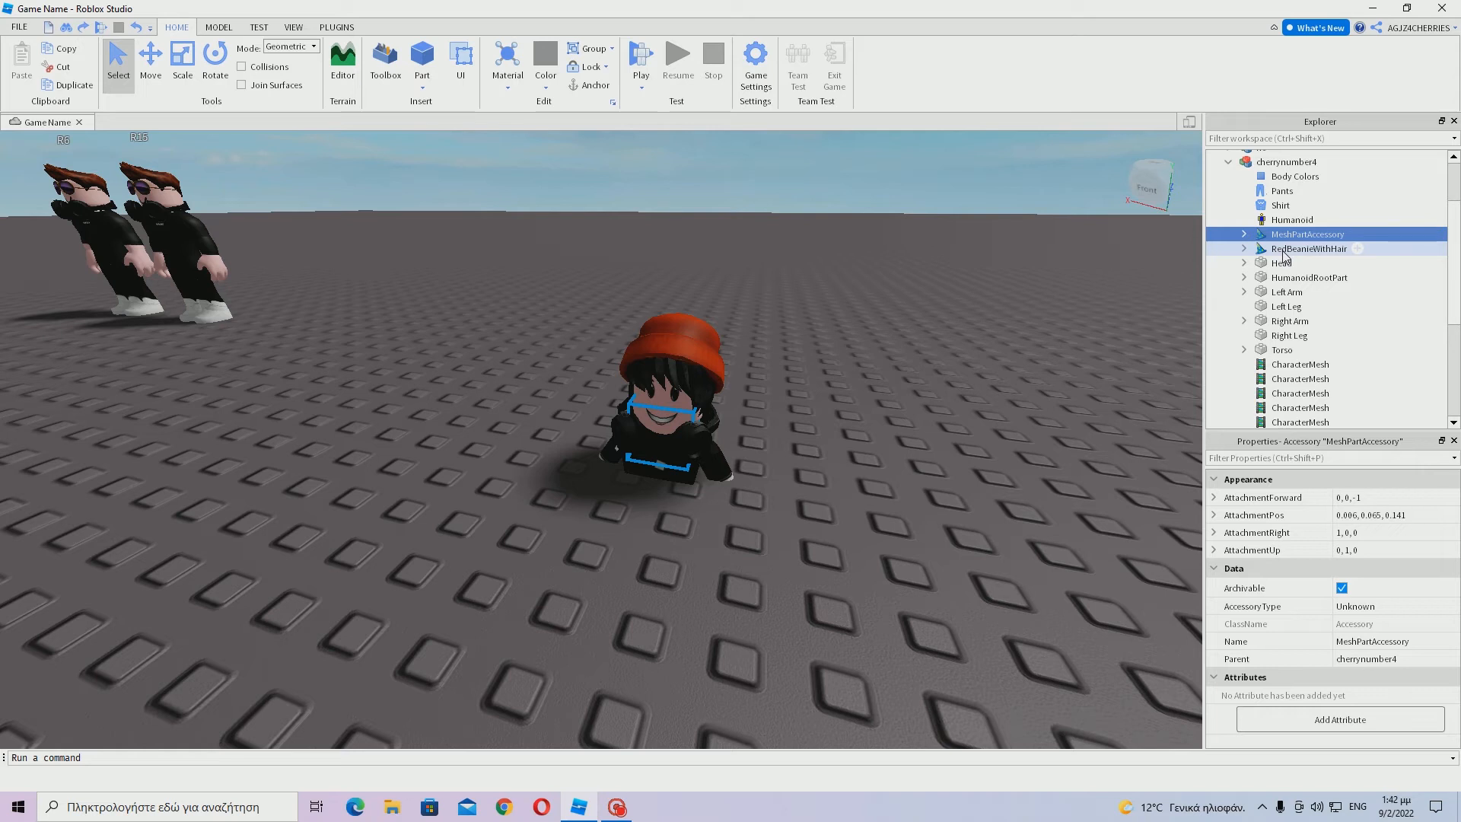
left_click(1286, 250)
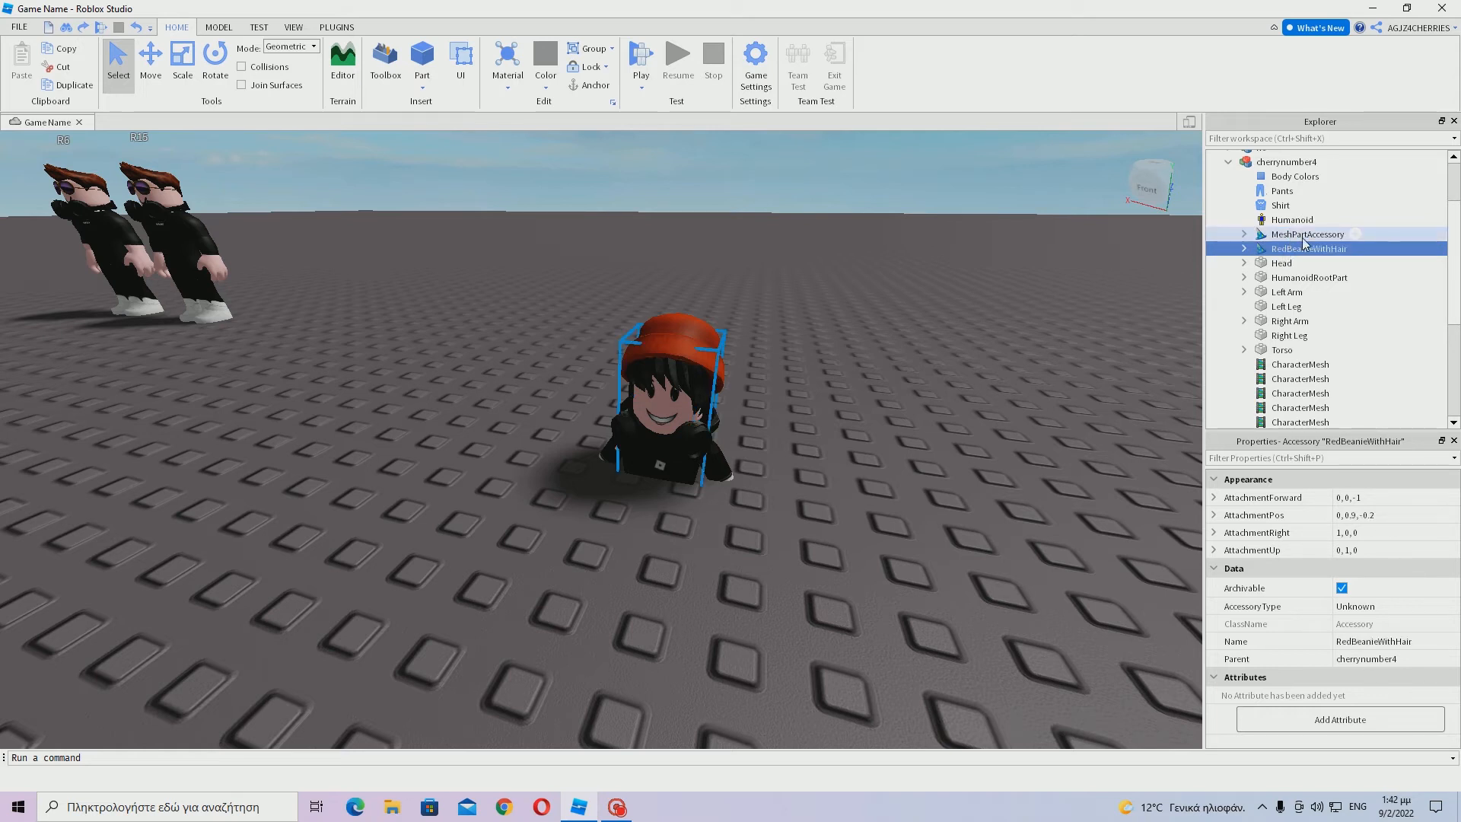
left_click(1302, 237)
left_click(1304, 251)
left_click(1303, 235)
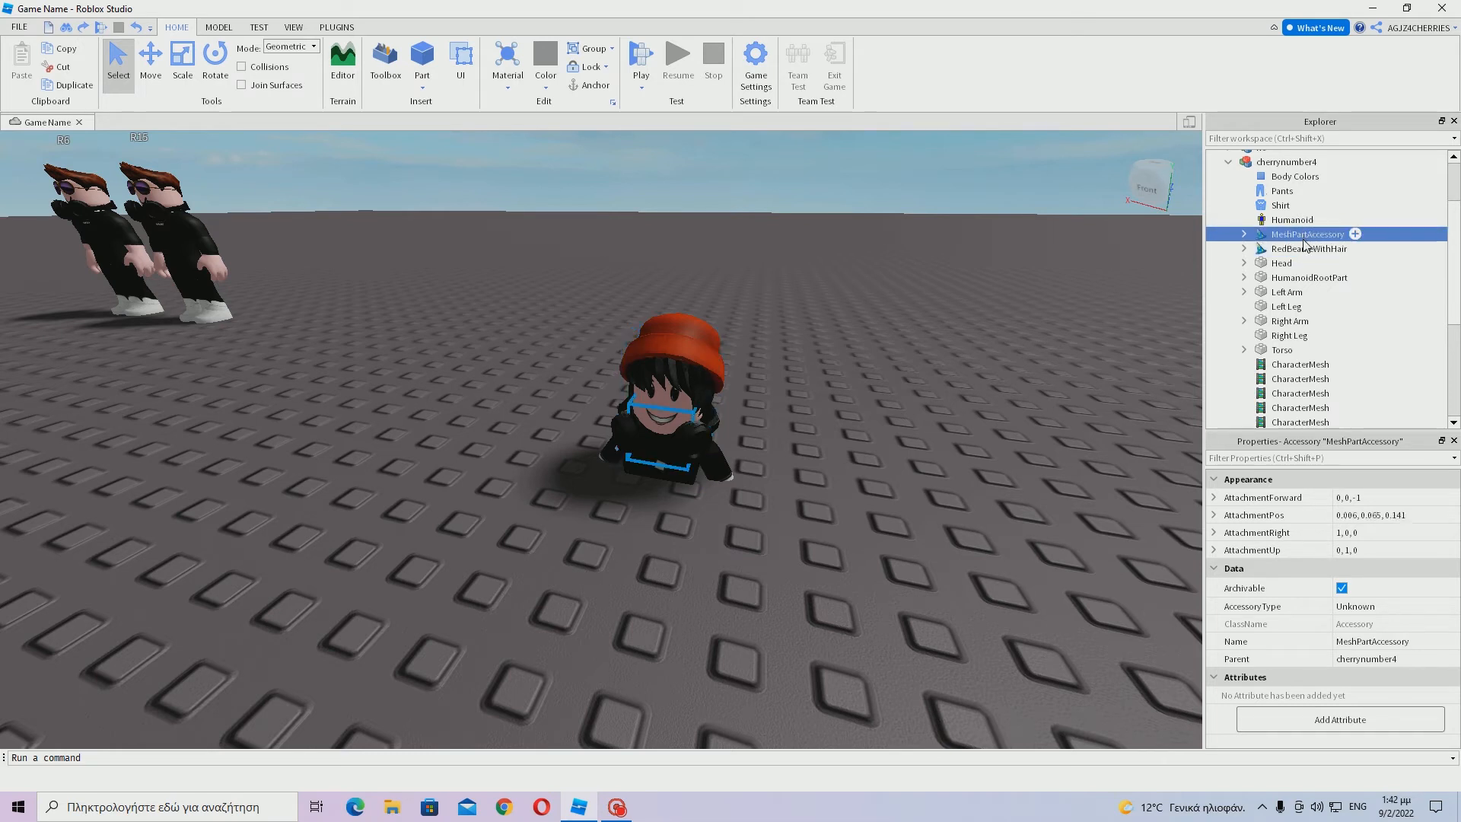
Export the MeshPartAccessory and RedBeanieWithHair accessories together to the desktop as an OBJ file named Character (Secondary).
left_click(1306, 250)
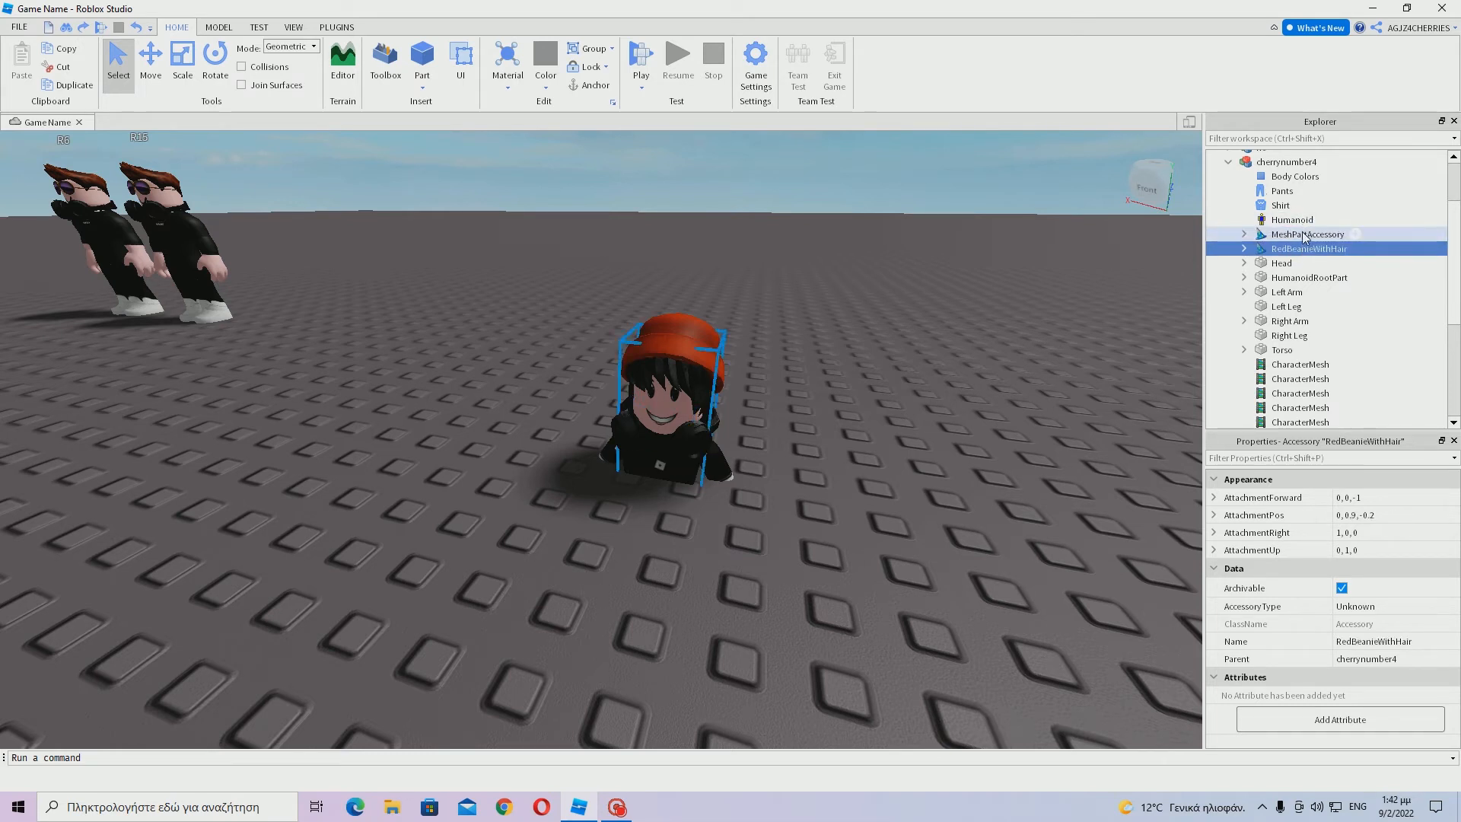
left_click(1303, 237, "ctrl")
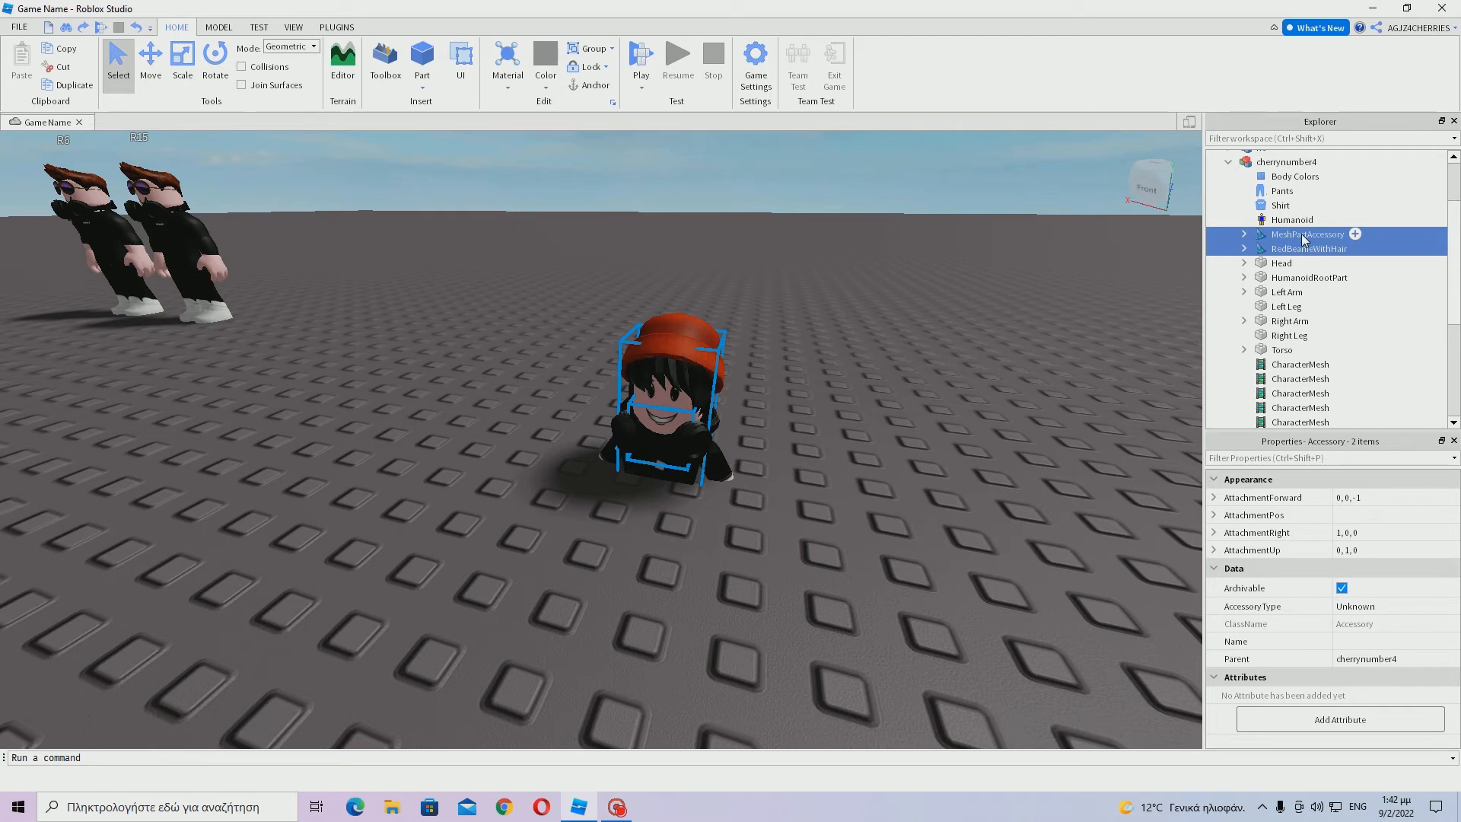
right_click(1304, 237)
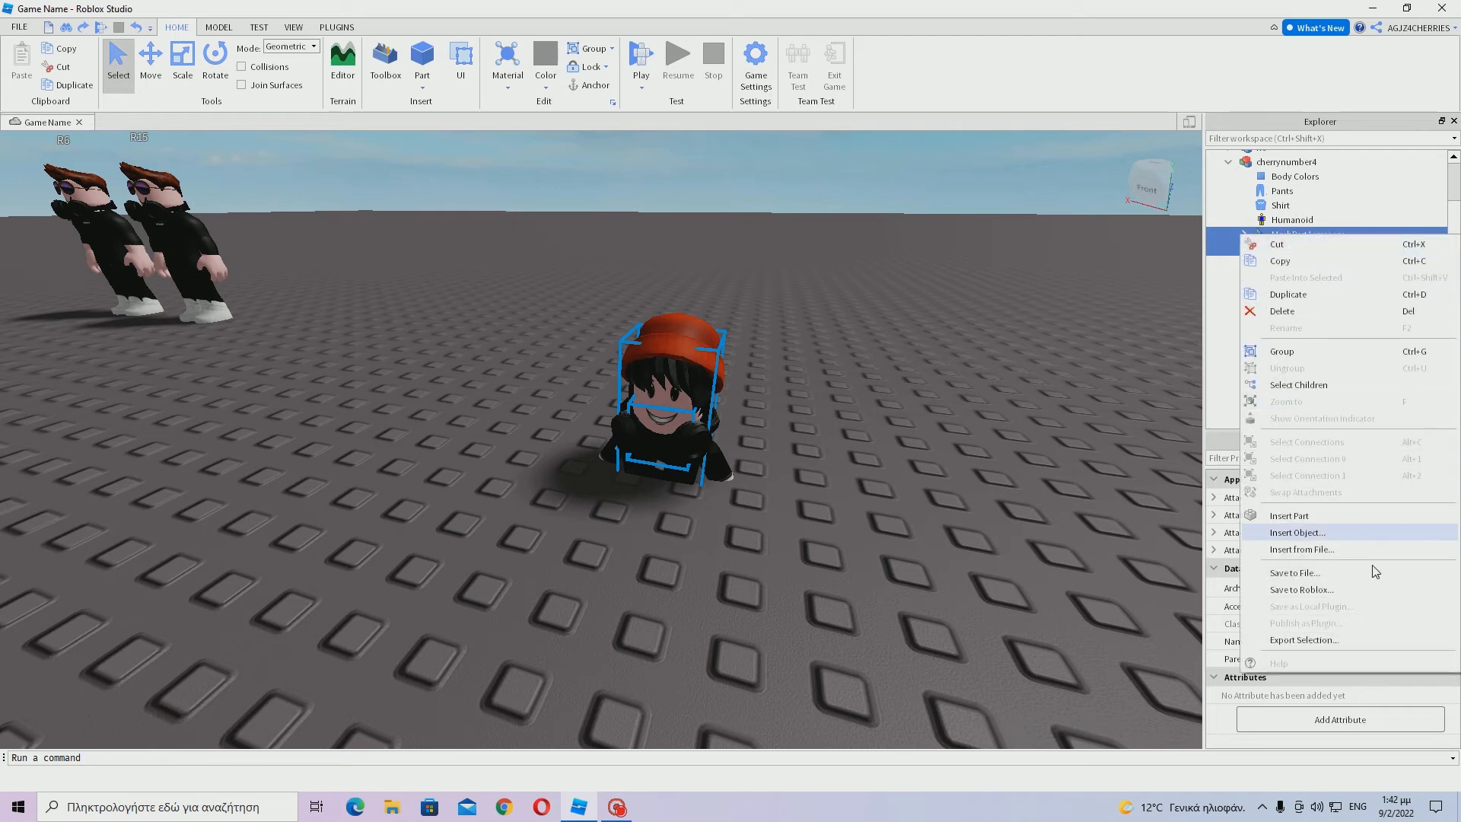
left_click(1323, 641)
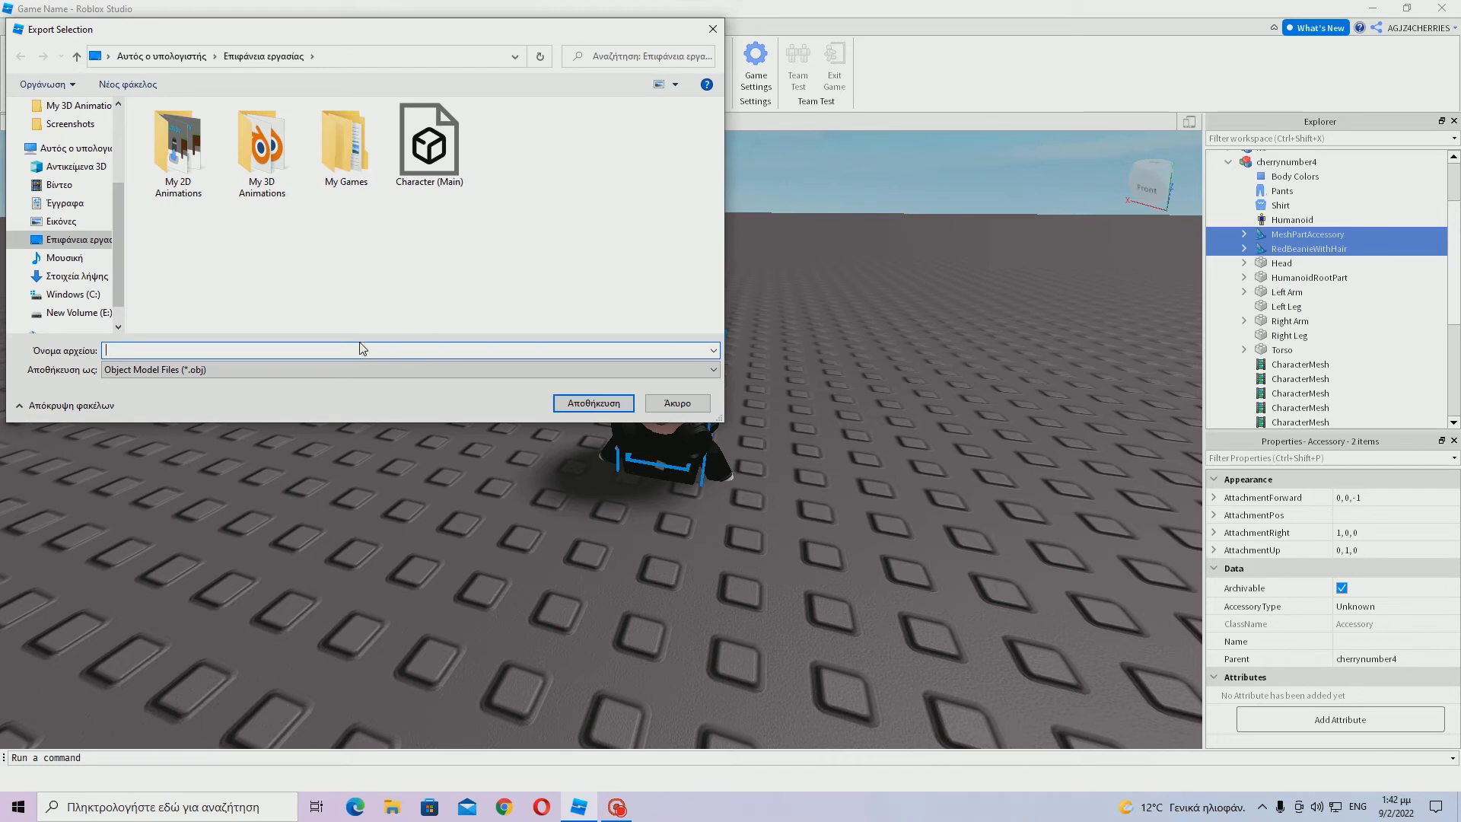
left_click(437, 182)
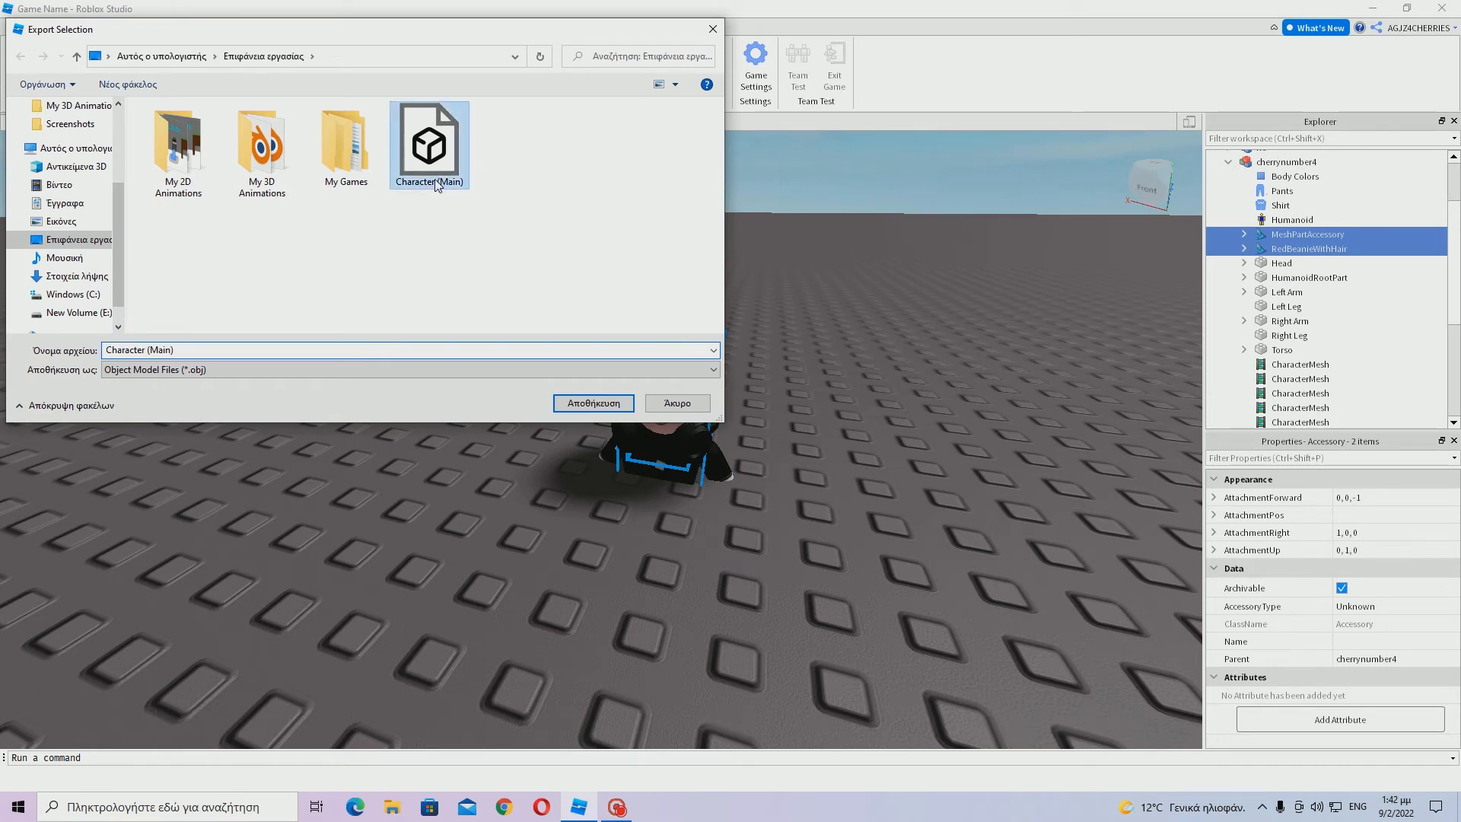
left_click(157, 350)
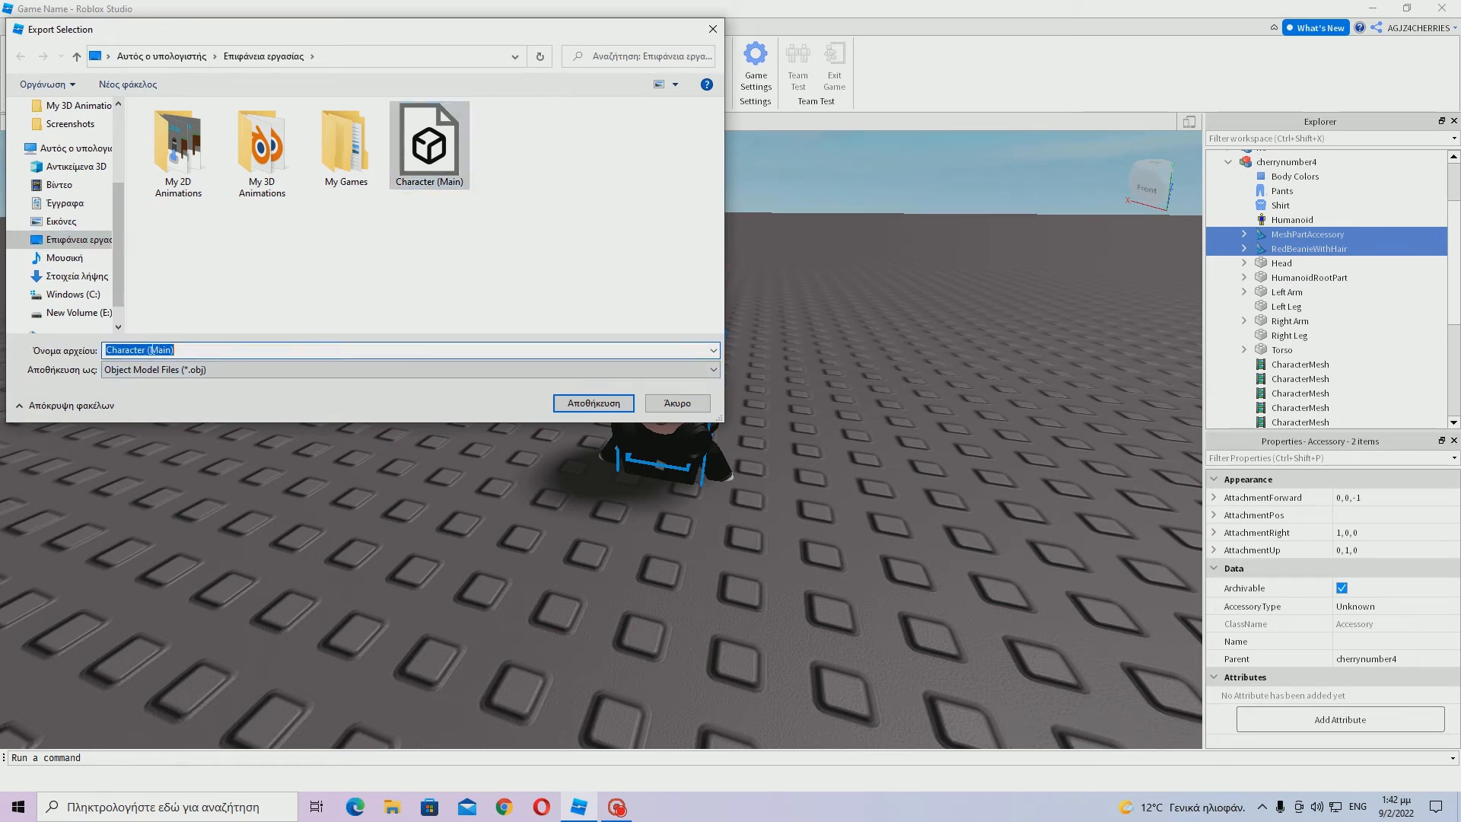
left_click(149, 350)
left_click_drag(149, 350, 172, 350)
type("Second")
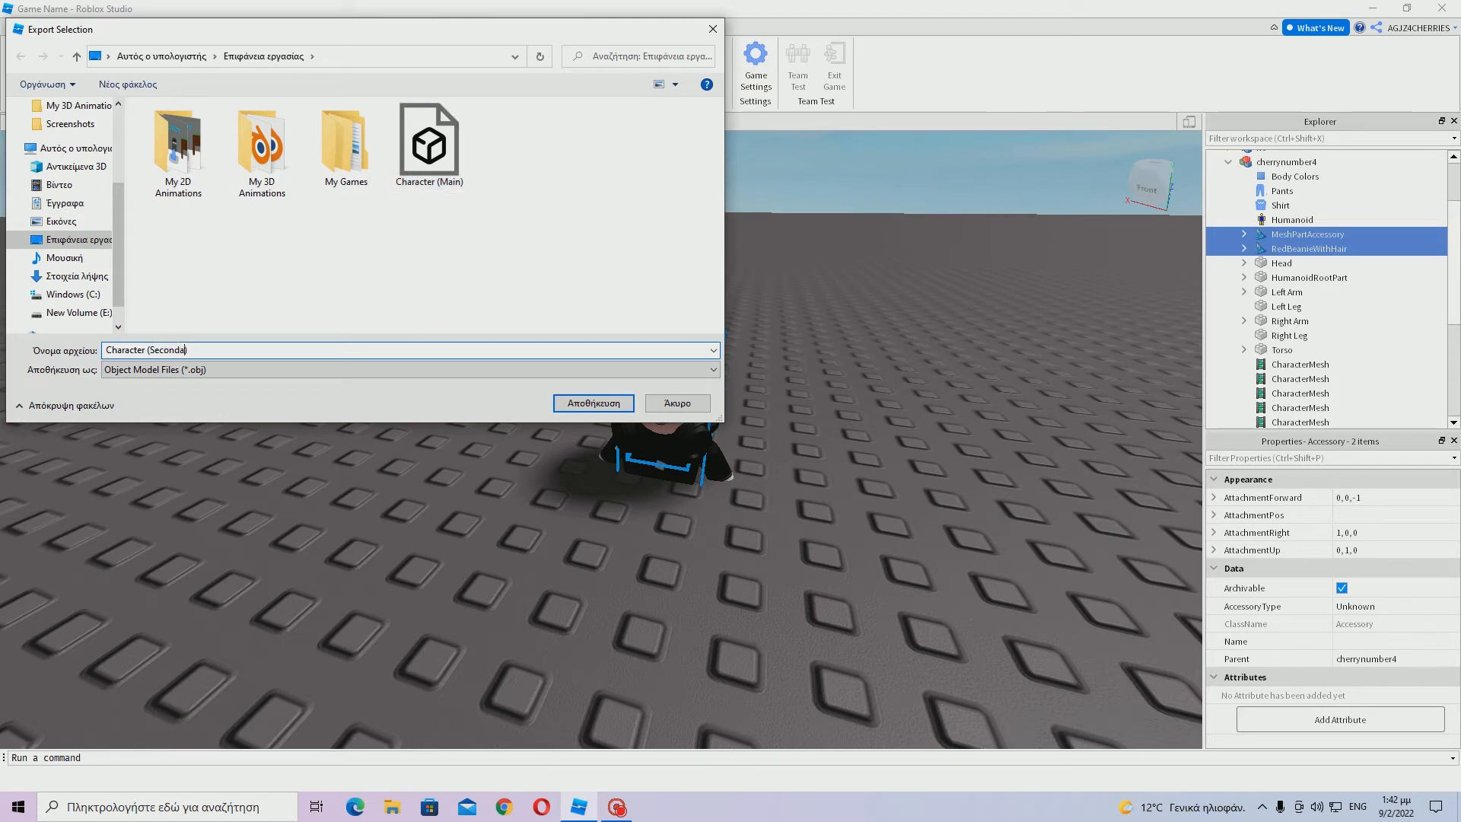
type("ary")
key("Return")
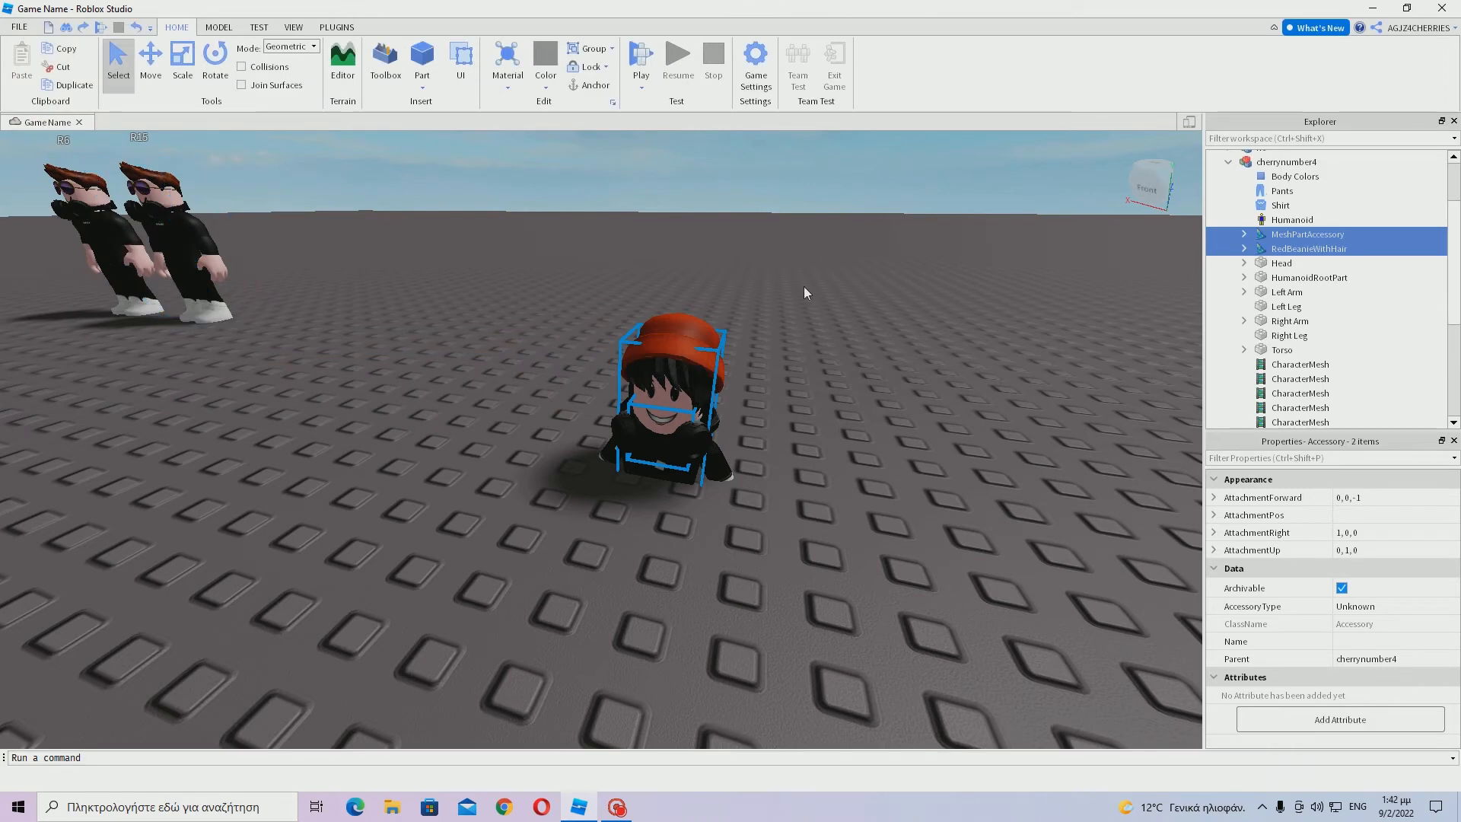
Switch to the desktop and arrange the two Character (Secondary) files in their own column beside the Character (Main) files in the upper-right corner.
left_click(1374, 9)
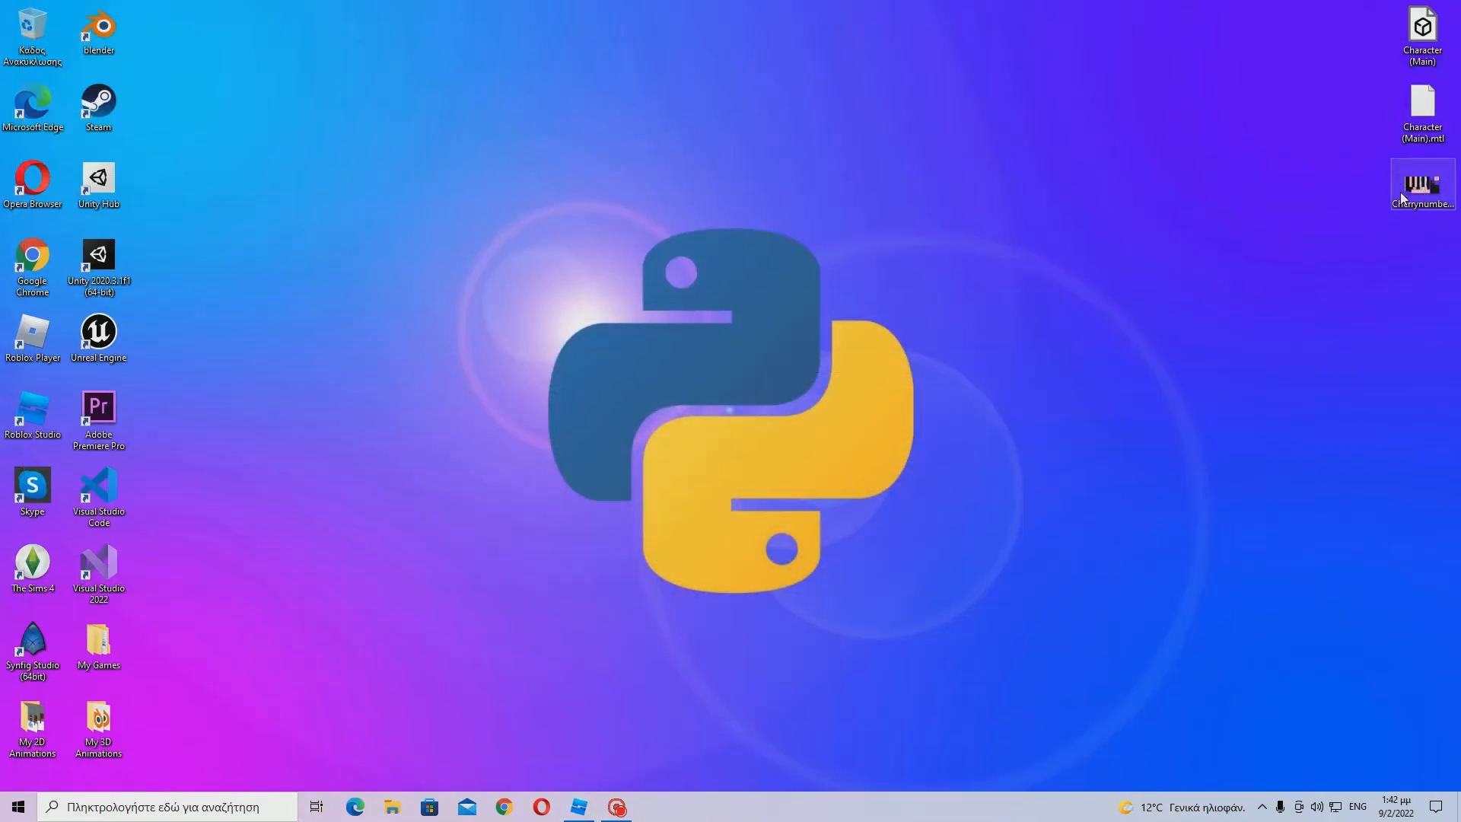
left_click_drag(174, 1, 295, 153)
left_click_drag(159, 80, 1396, 387)
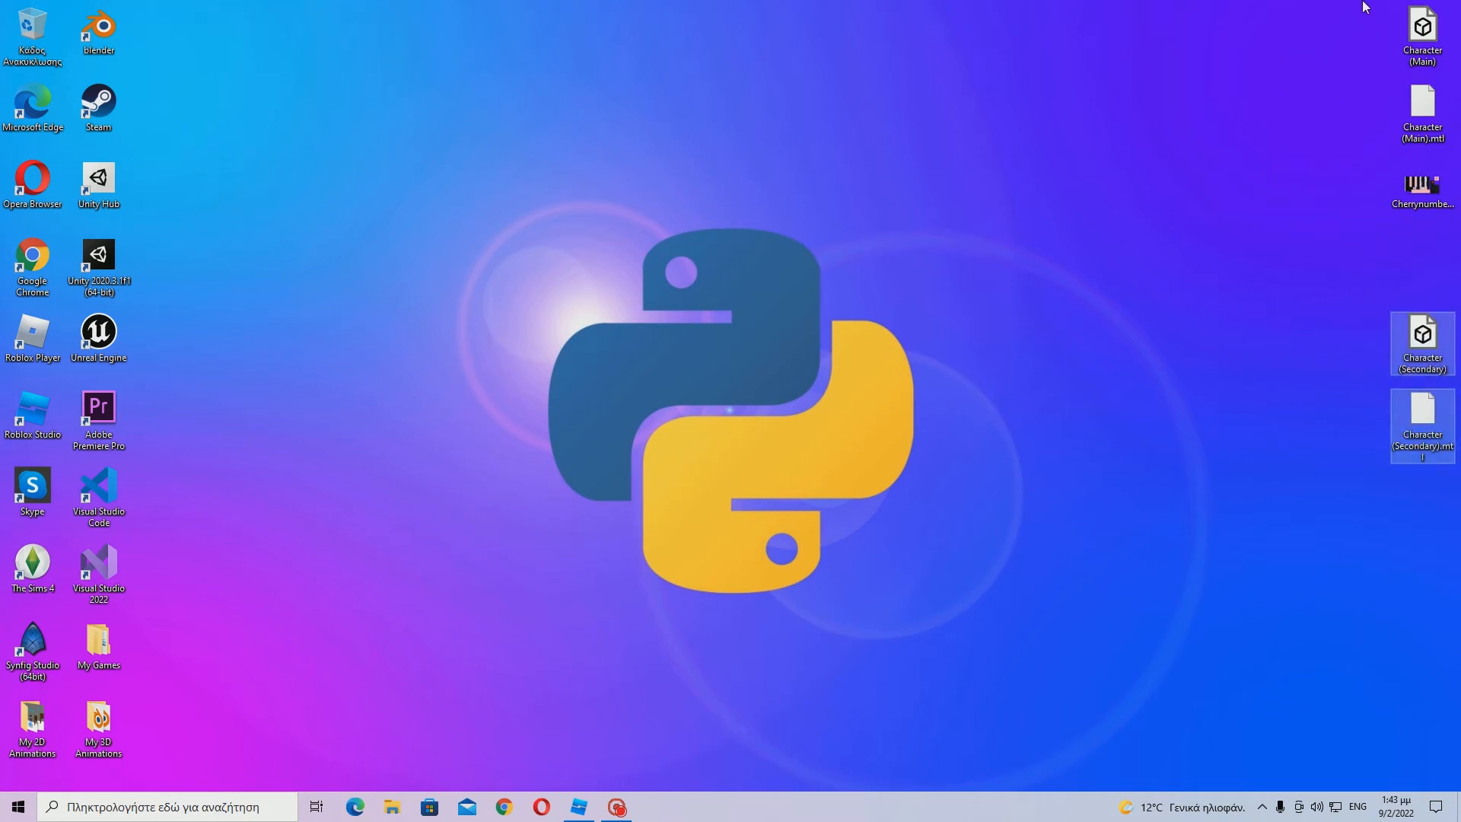
left_click_drag(1366, 10, 1360, 194)
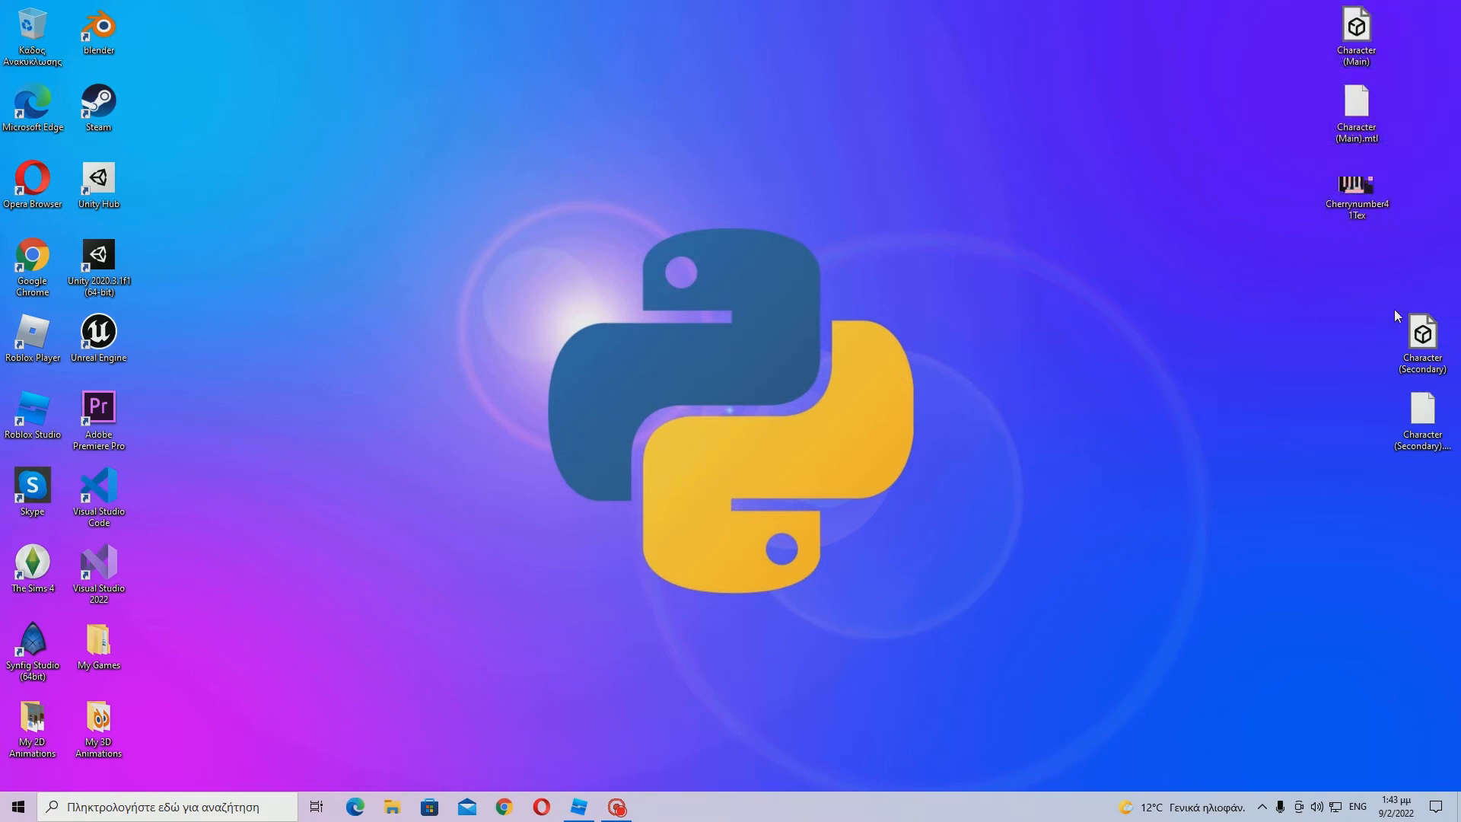
left_click_drag(1397, 312, 1458, 408)
left_click_drag(1423, 339, 1423, 32)
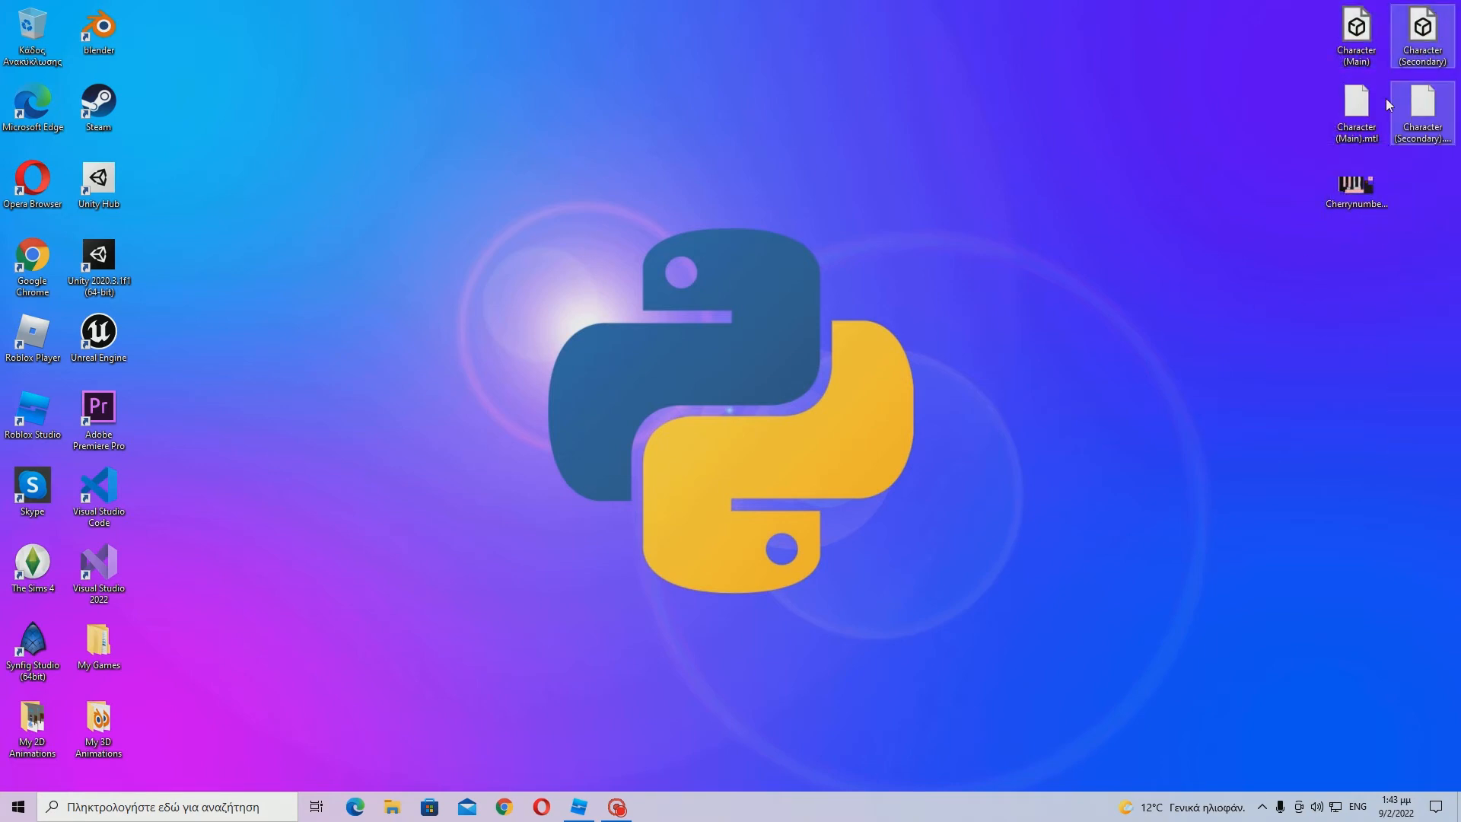
View the exported texture image and close it, and inspect the Character (Secondary) model from different angles in the 3D viewer and close it.
double_click(1333, 194)
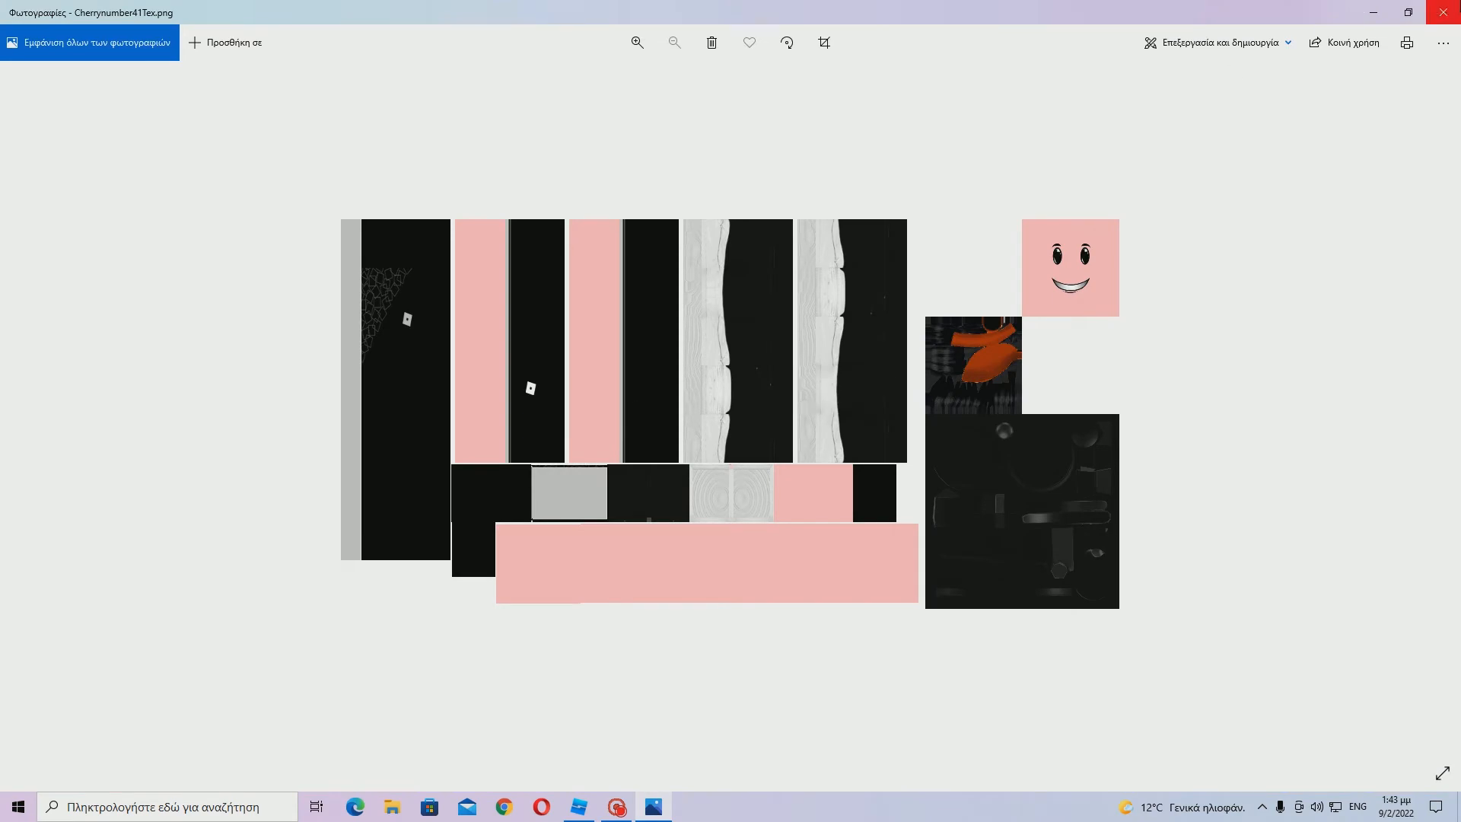
left_click(1443, 12)
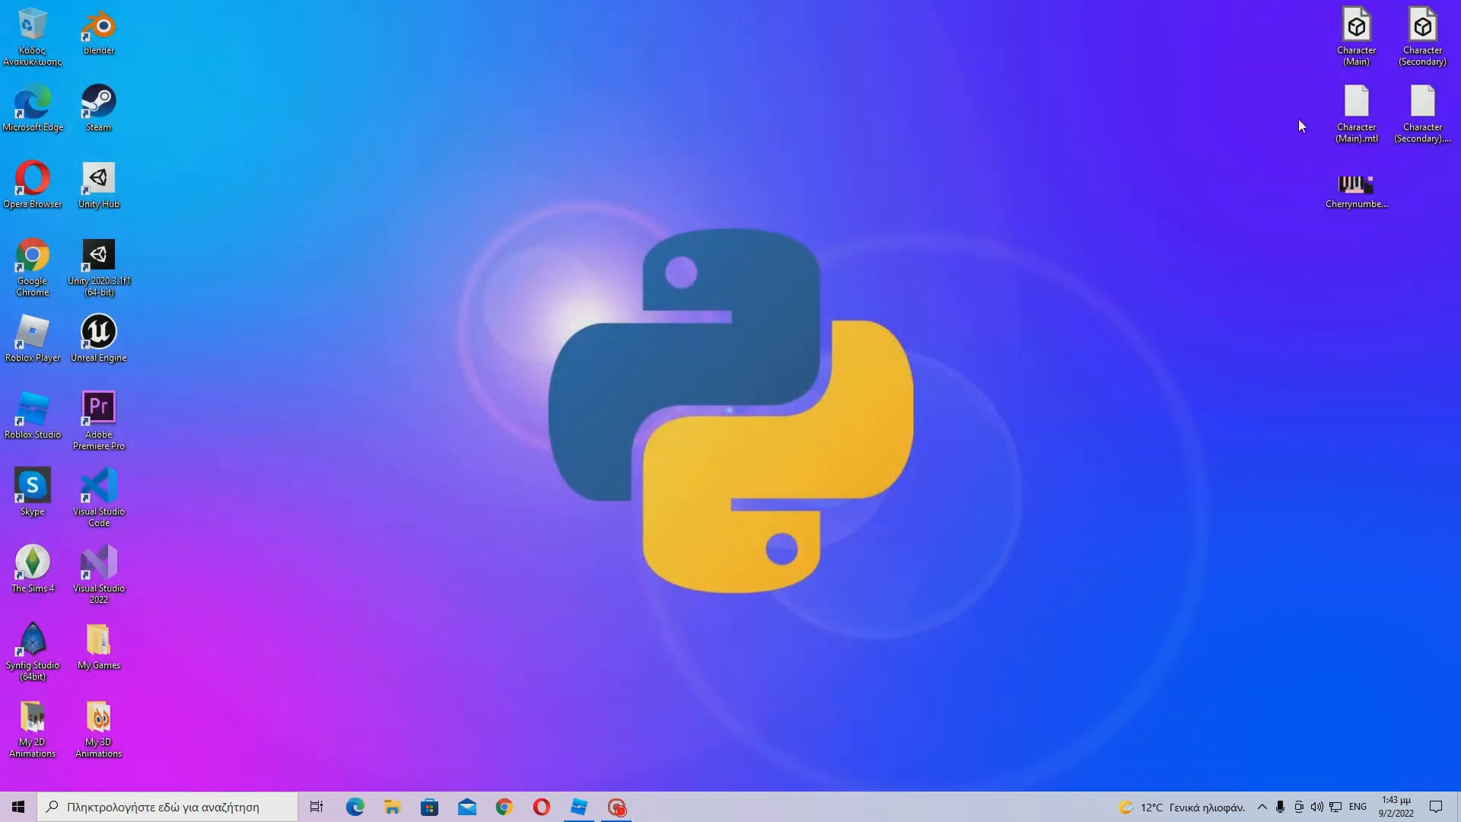
double_click(1423, 34)
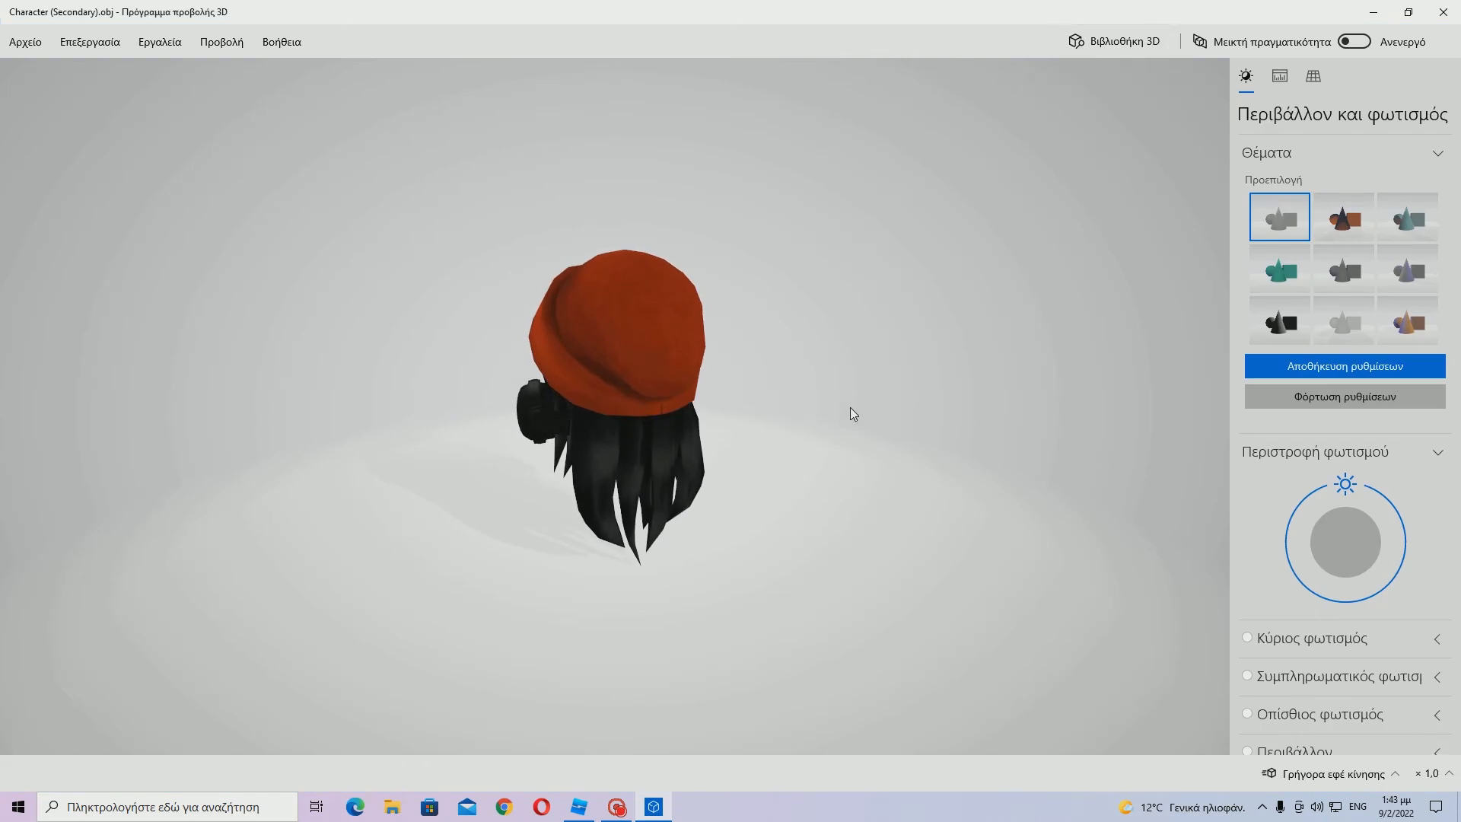
mouse_move(851, 408)
left_mouse_down()
mouse_move(992, 388)
mouse_move(779, 398)
mouse_move(759, 376)
mouse_move(851, 391)
mouse_move(834, 368)
mouse_move(861, 388)
left_mouse_up()
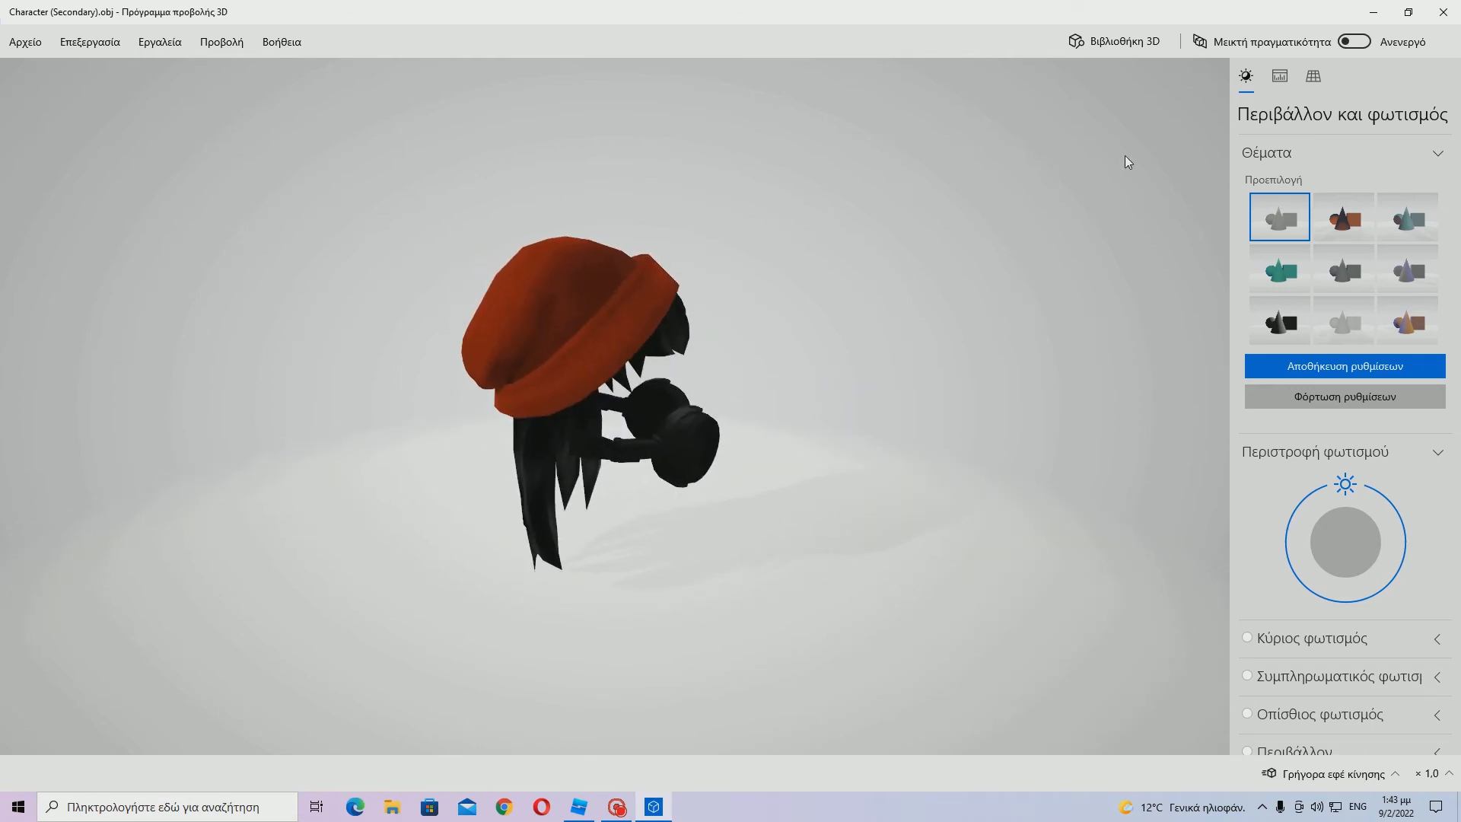
left_click(1442, 12)
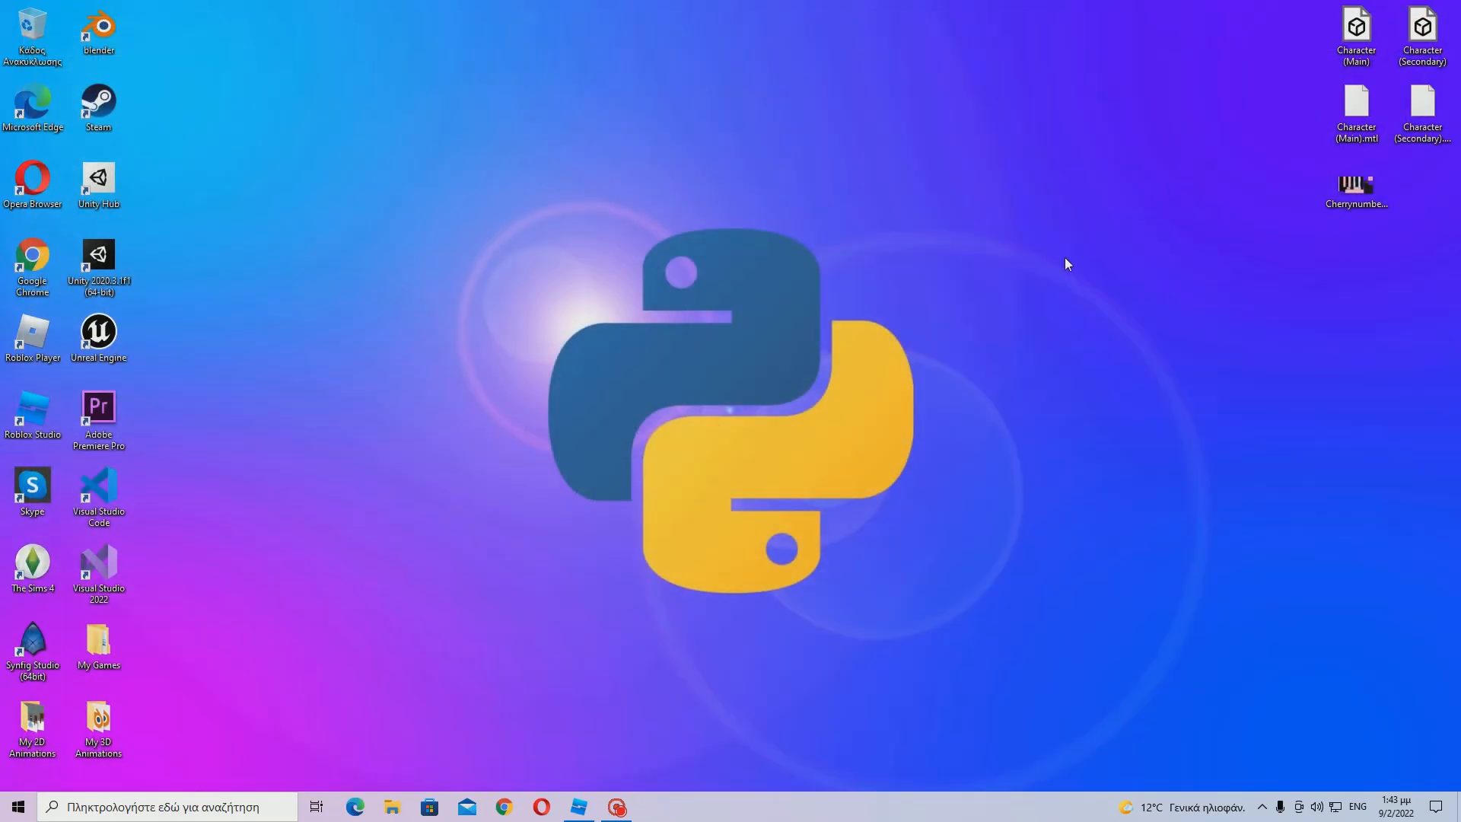
Switch back to Roblox Studio, collapse the character model's hierarchy, and move the whole character across the baseplate to about 14, 3, -24.5.
left_click(577, 803)
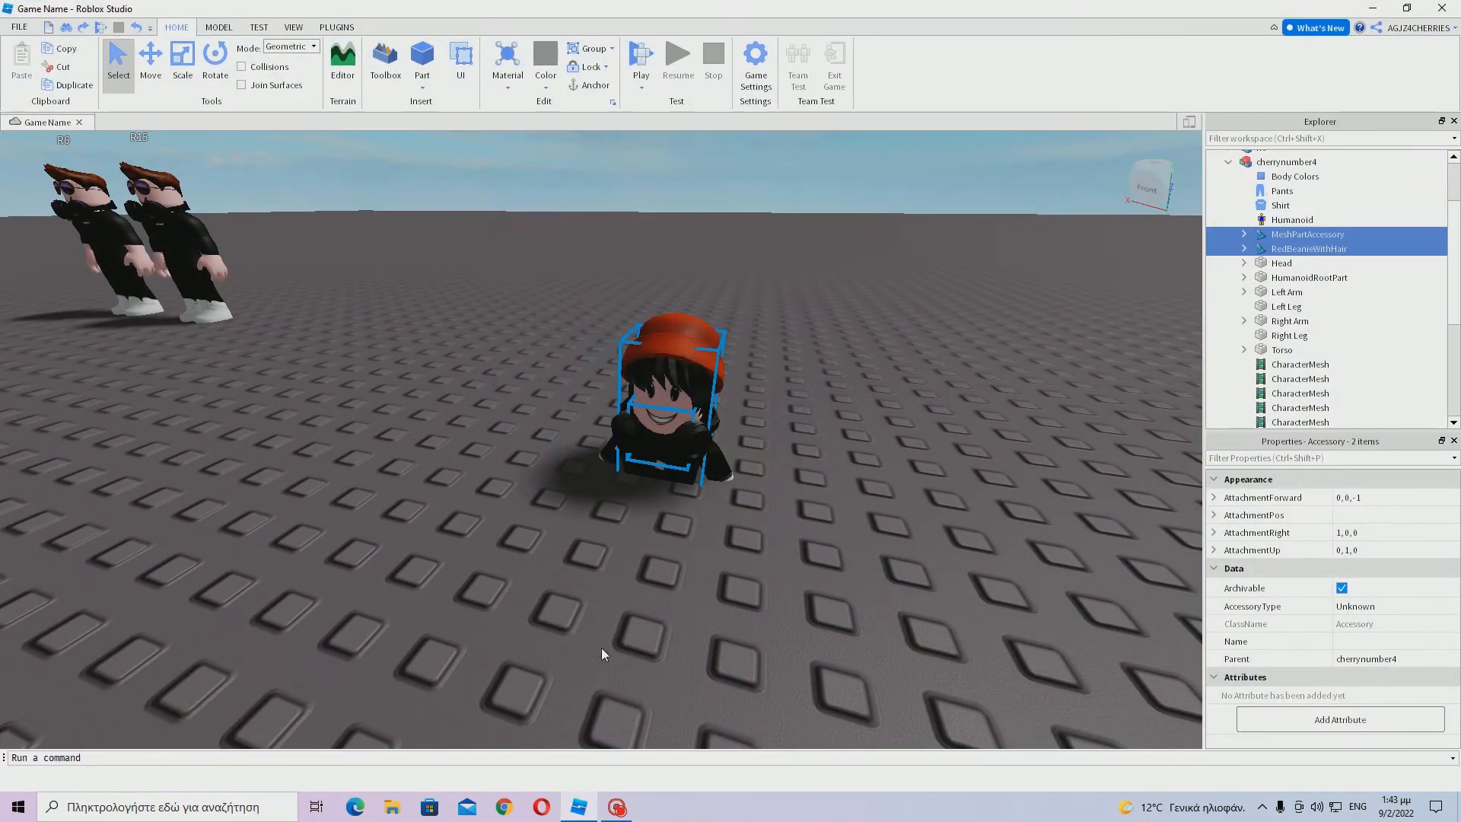
left_click(1257, 162)
left_click(1230, 162)
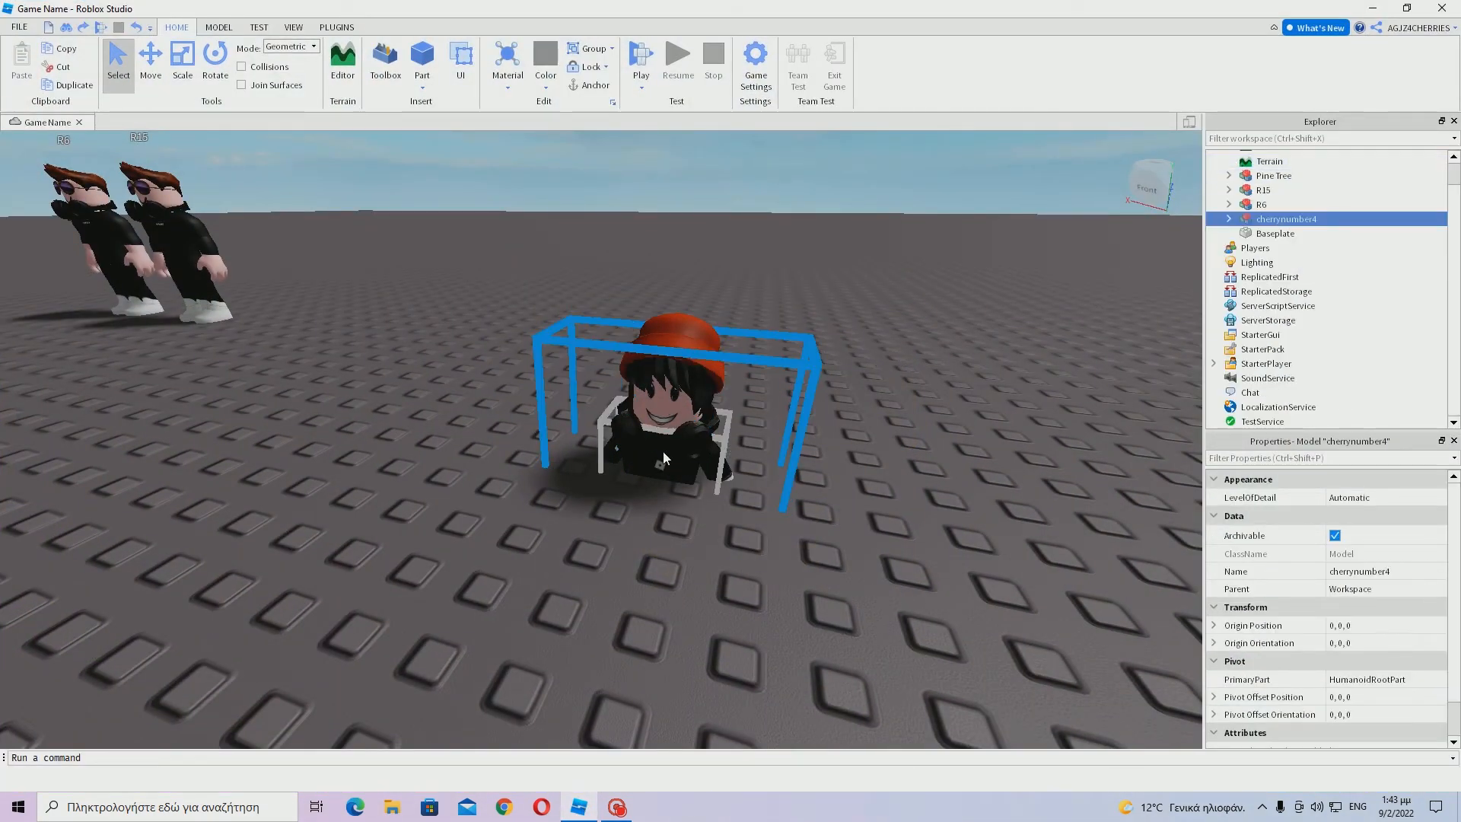
left_click_drag(679, 376, 659, 424)
right_click_drag(659, 427, 659, 424)
left_click_drag(659, 425, 900, 320)
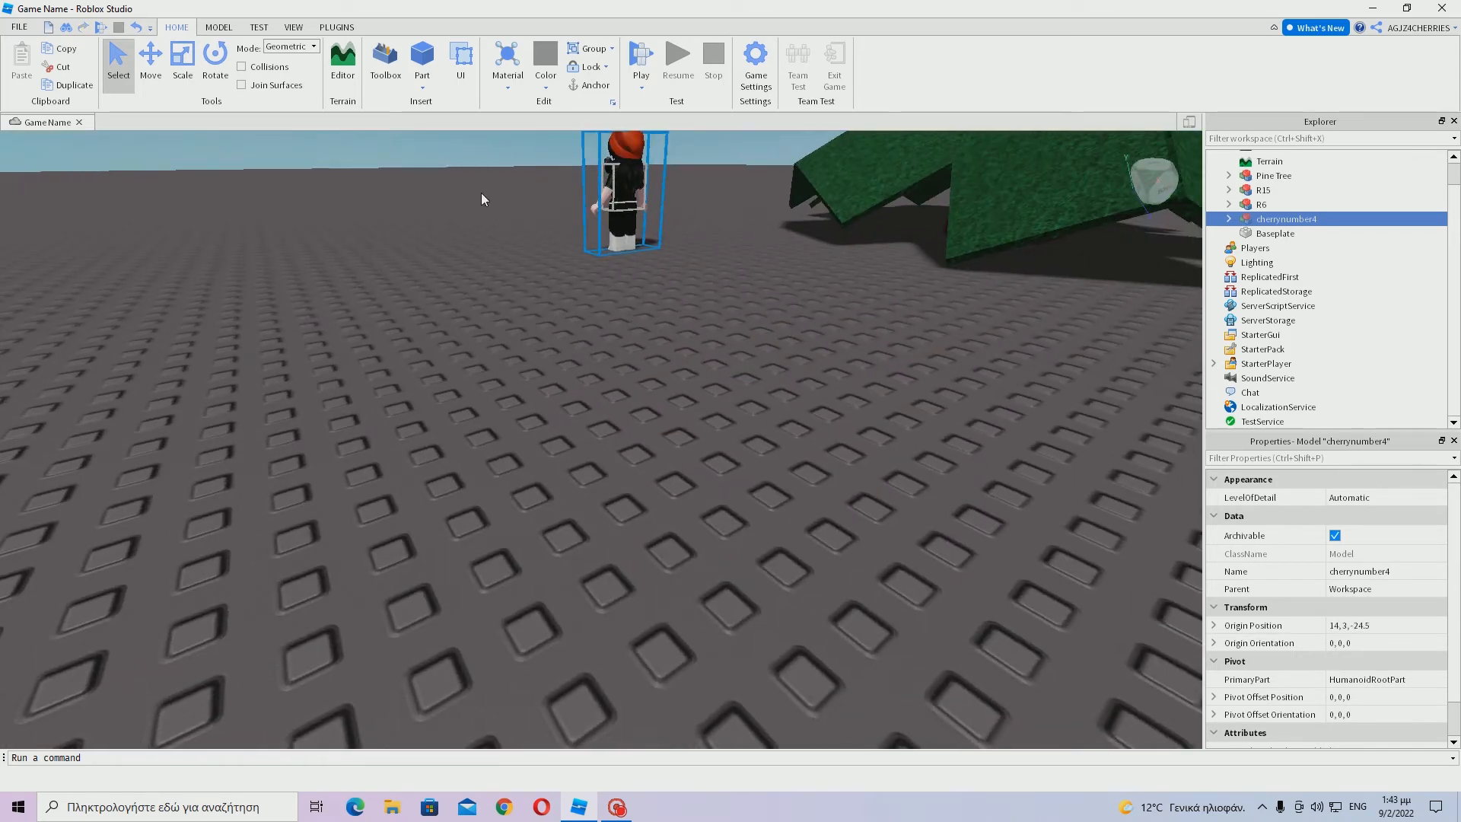
Rotate the character about its vertical axis to face the camera, deselect it, and return to the Select tool.
left_click(218, 76)
left_click_drag(656, 200, 542, 181)
left_click(628, 415)
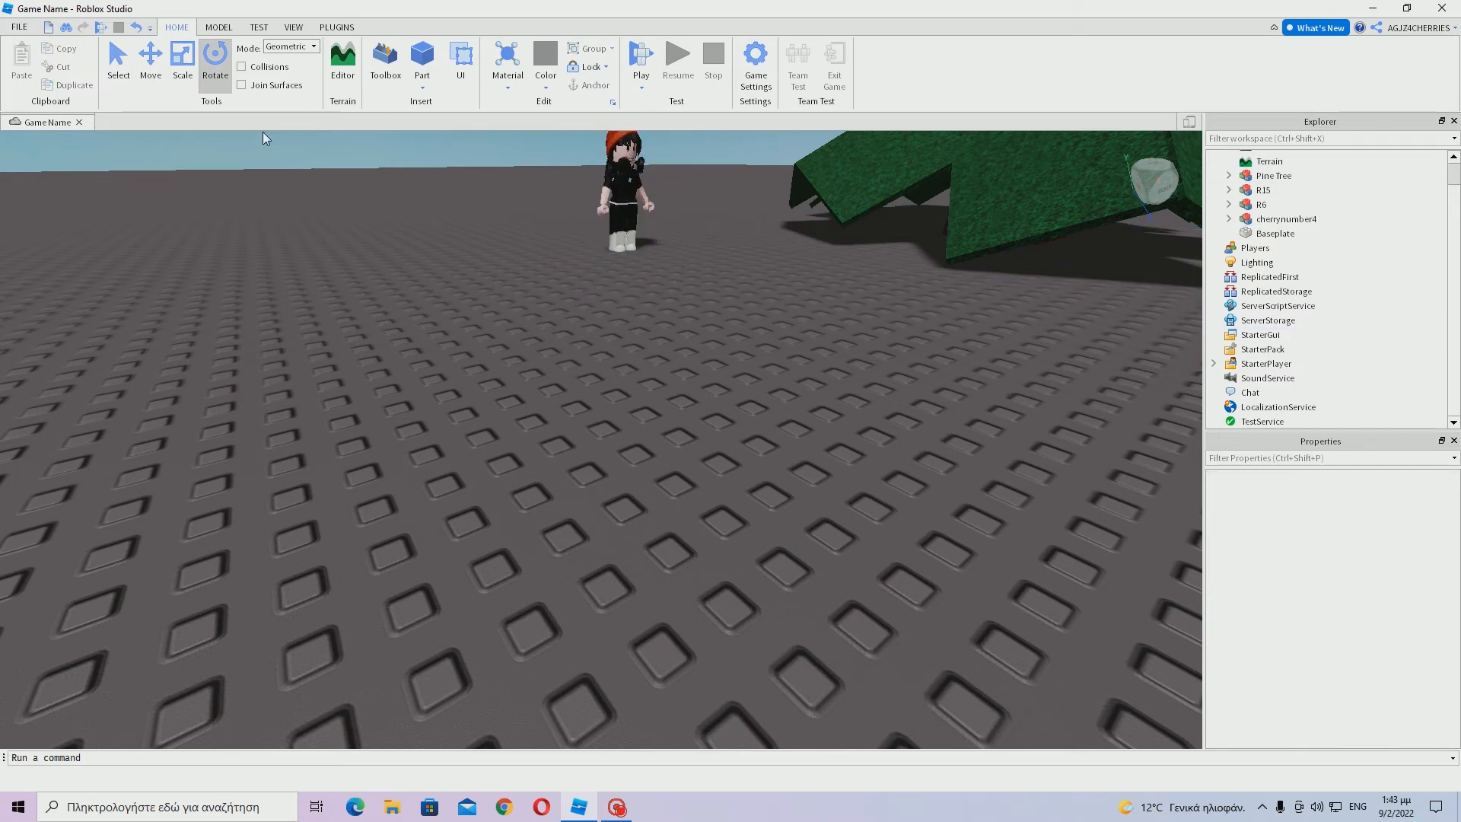
left_click(118, 65)
Close Roblox Studio, saving the changes to the place and acknowledging the save notice.
left_click(1442, 9)
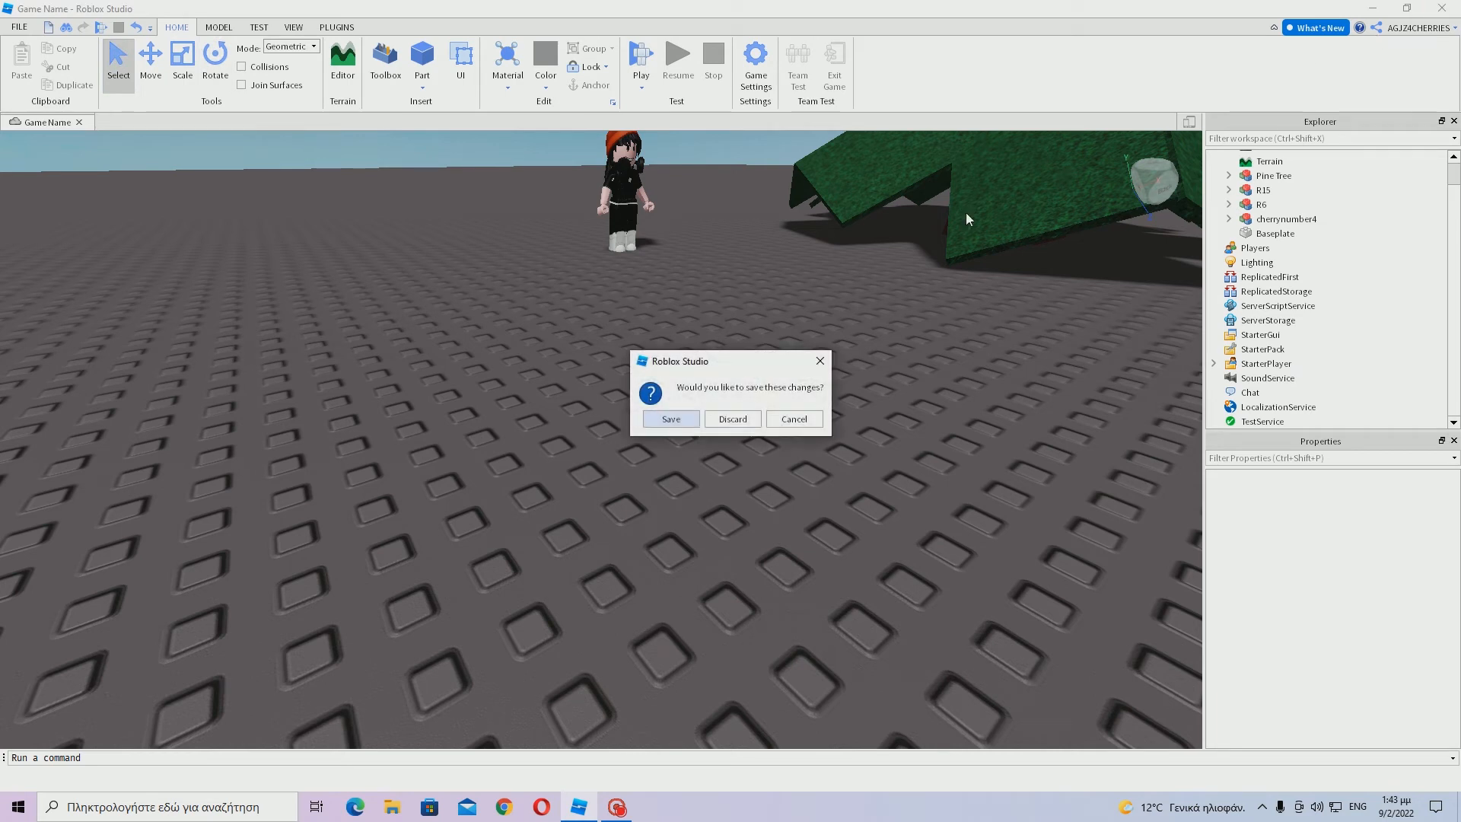
left_click(665, 423)
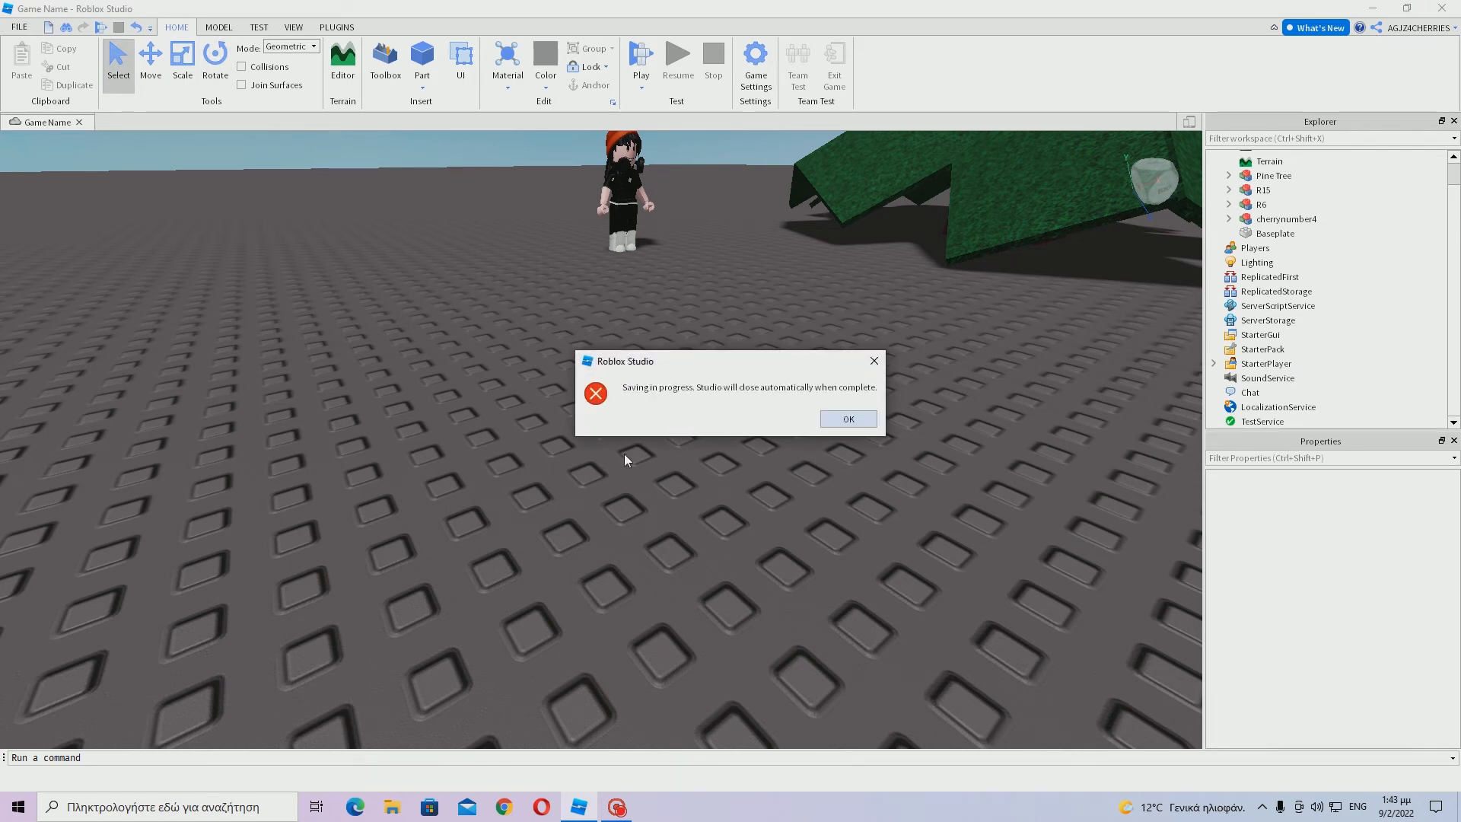
left_click(841, 420)
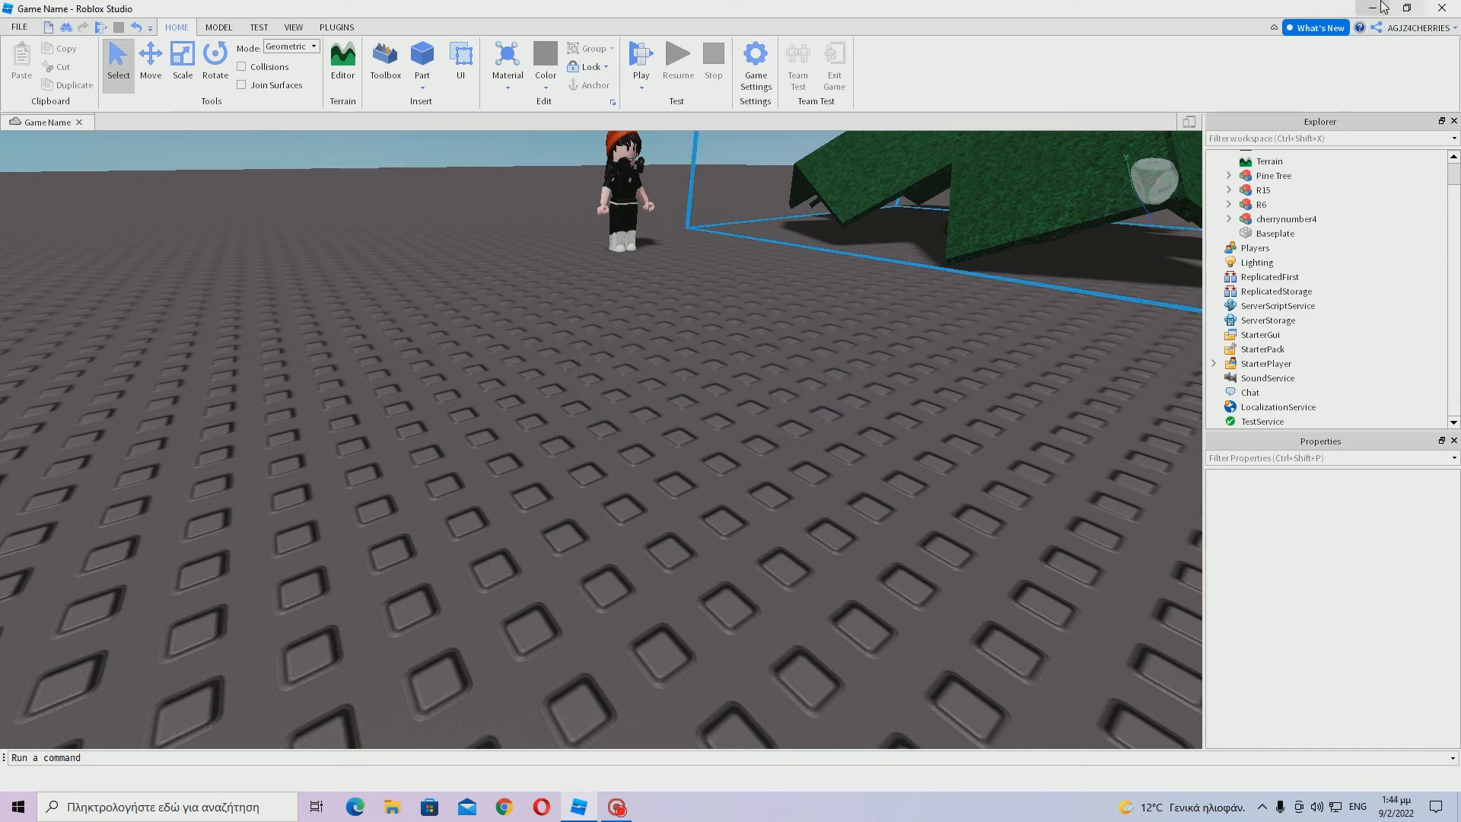
Minimize Roblox Studio and launch Blender from the desktop.
left_click(1373, 8)
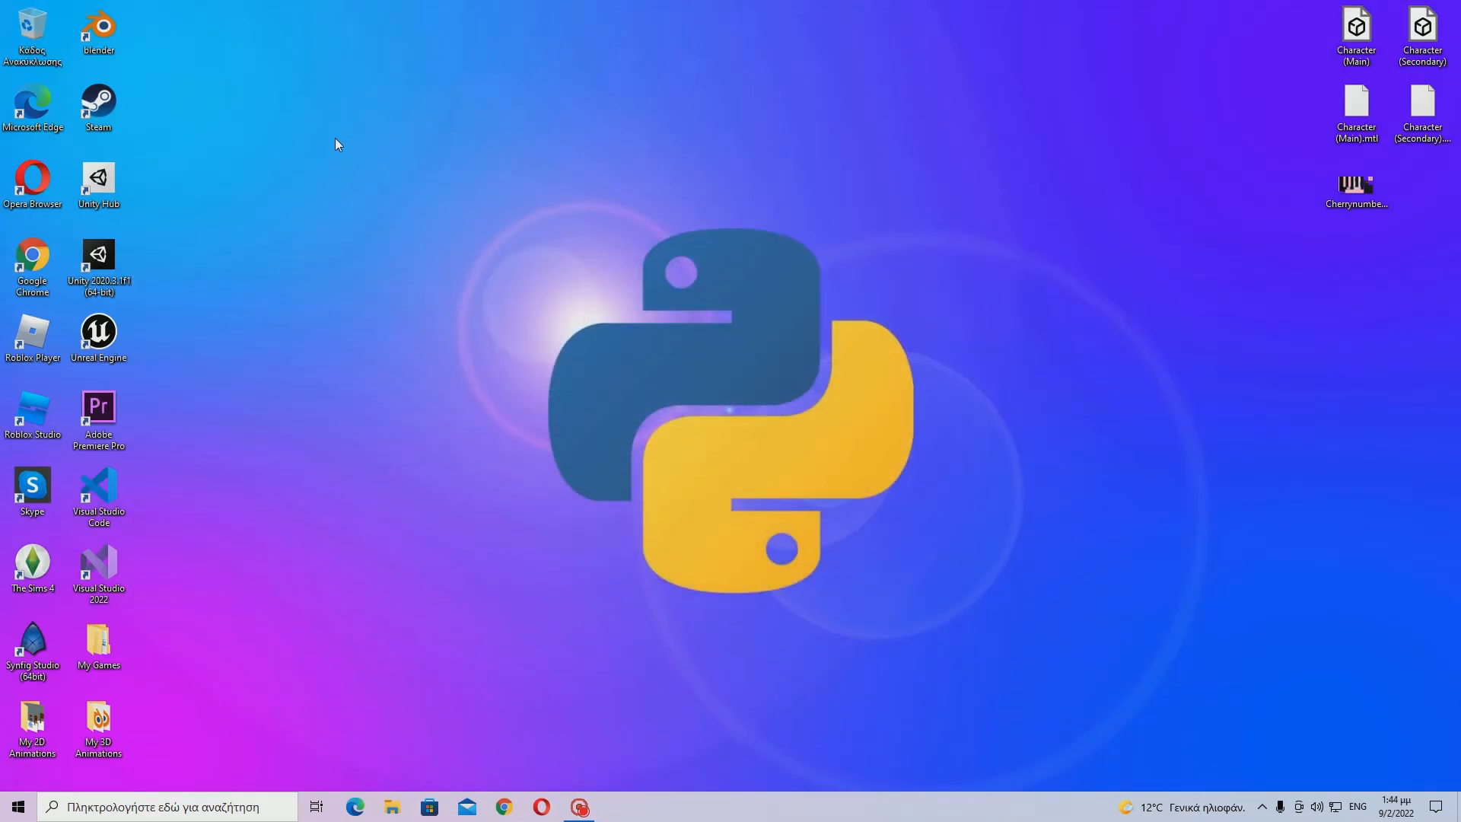
double_click(105, 26)
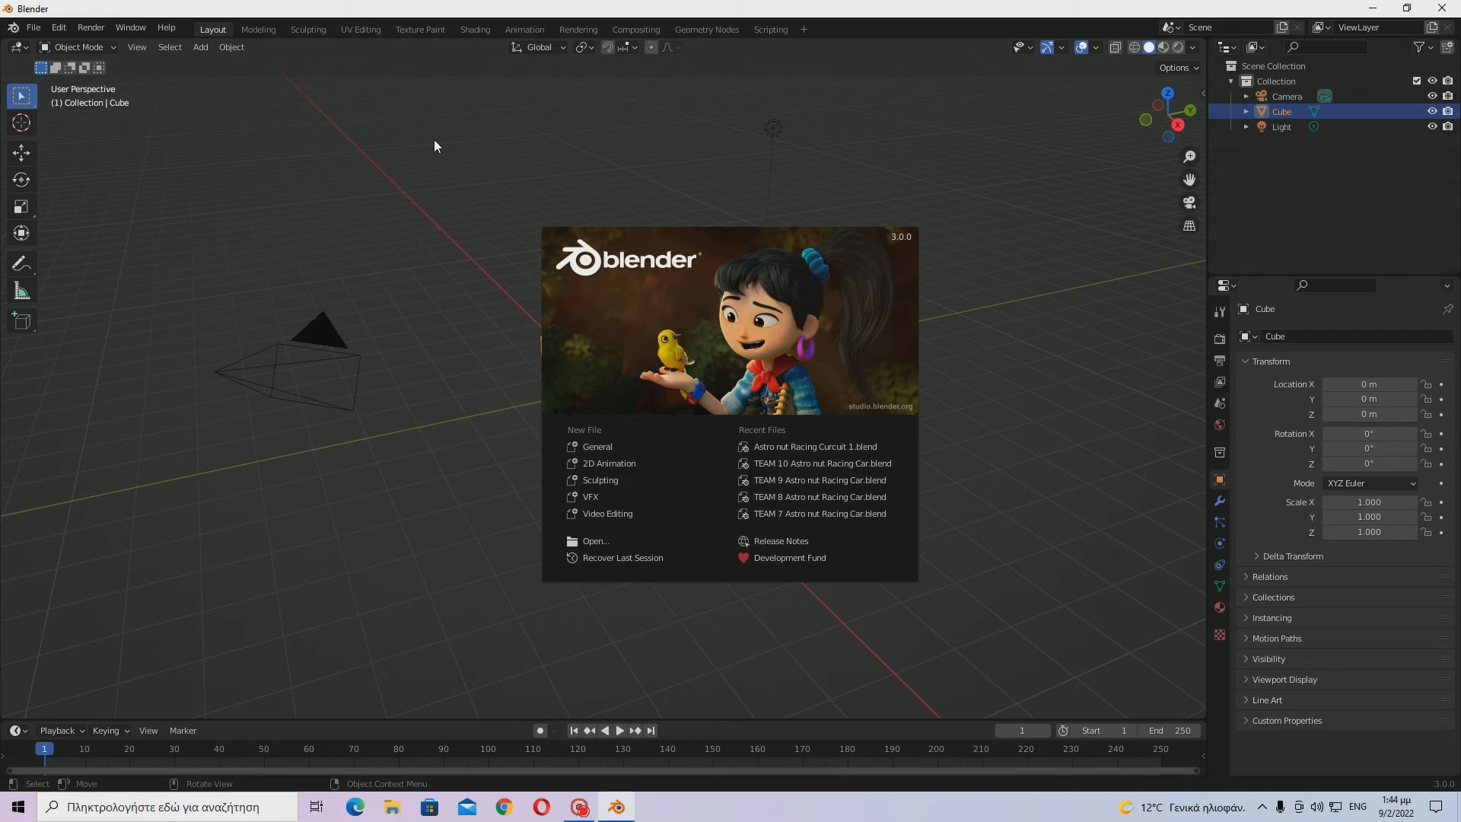
Dismiss the splash screen, relaunch Blender from the desktop, and delete the default cube.
left_click(465, 152)
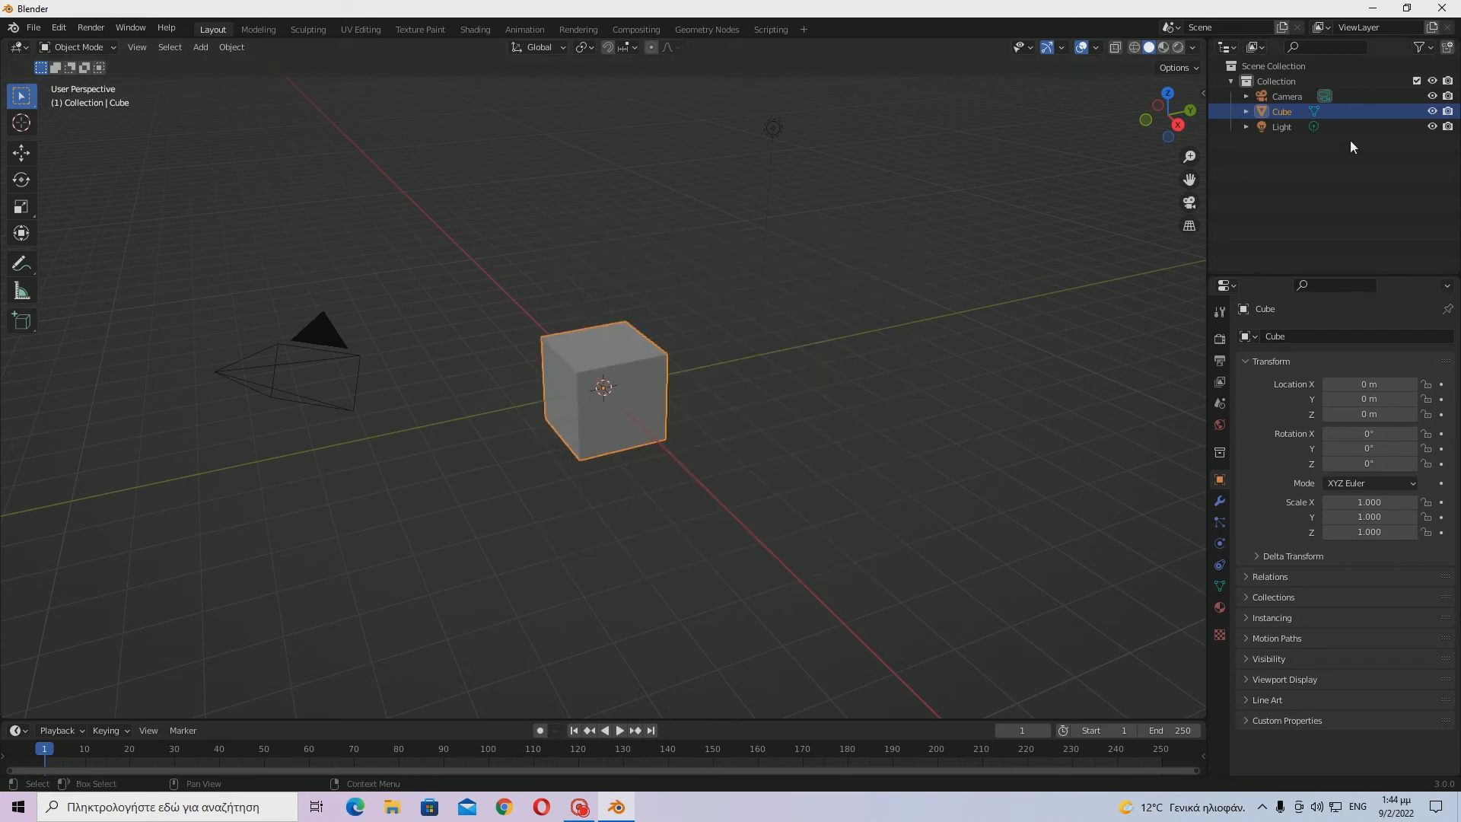
left_click(1379, 6)
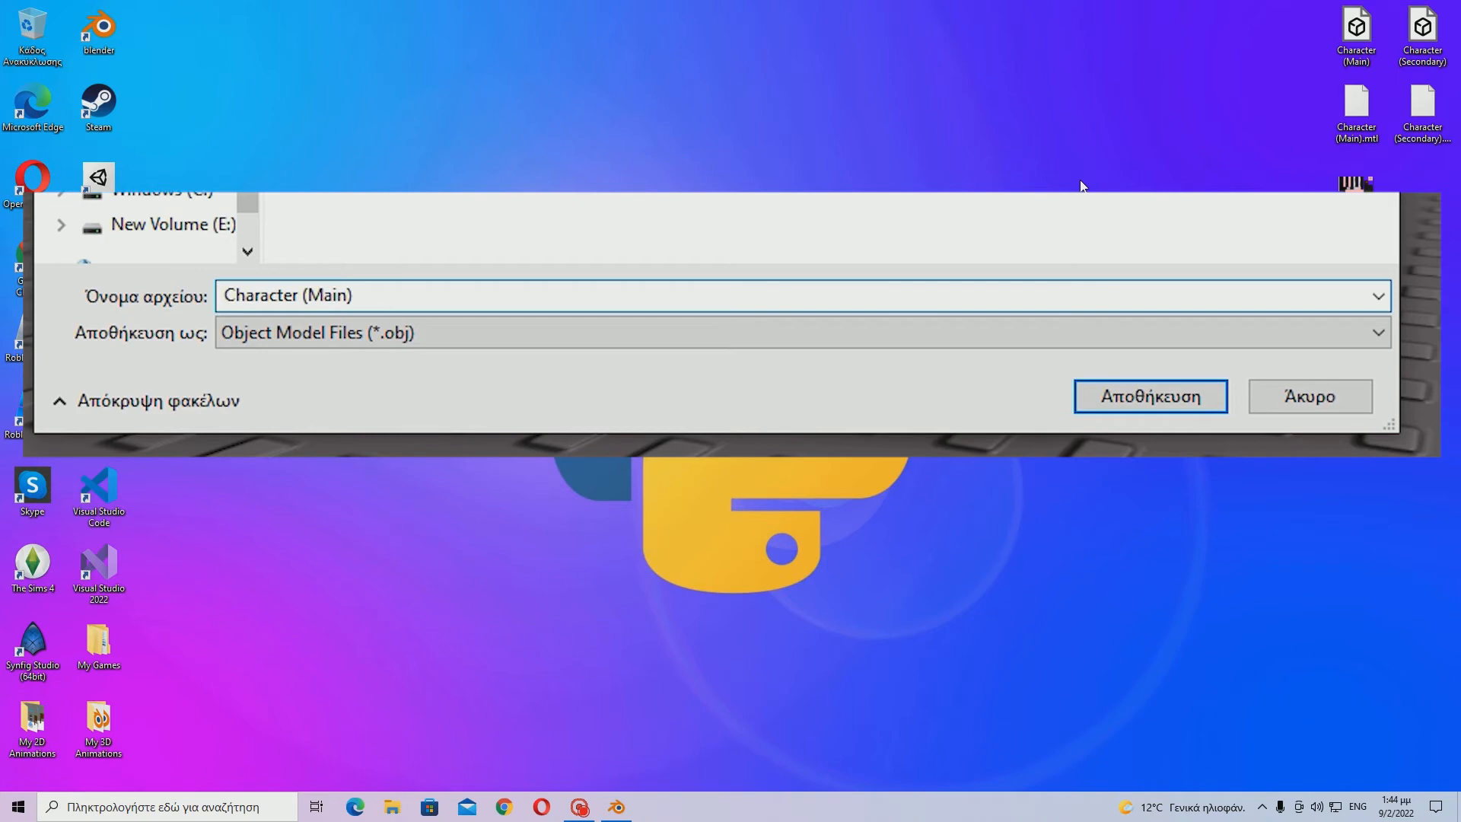
double_click(118, 31)
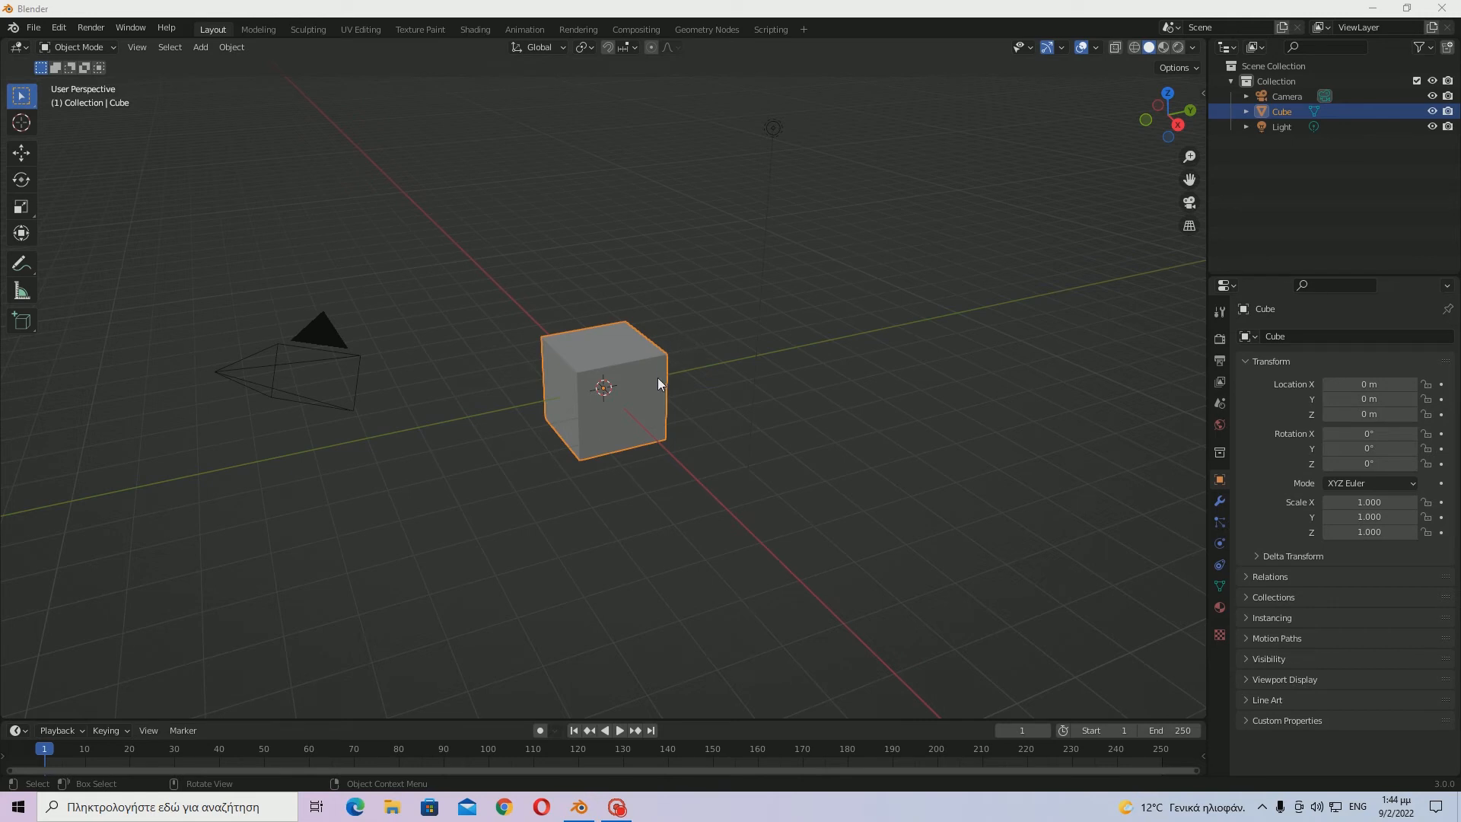
key("Delete")
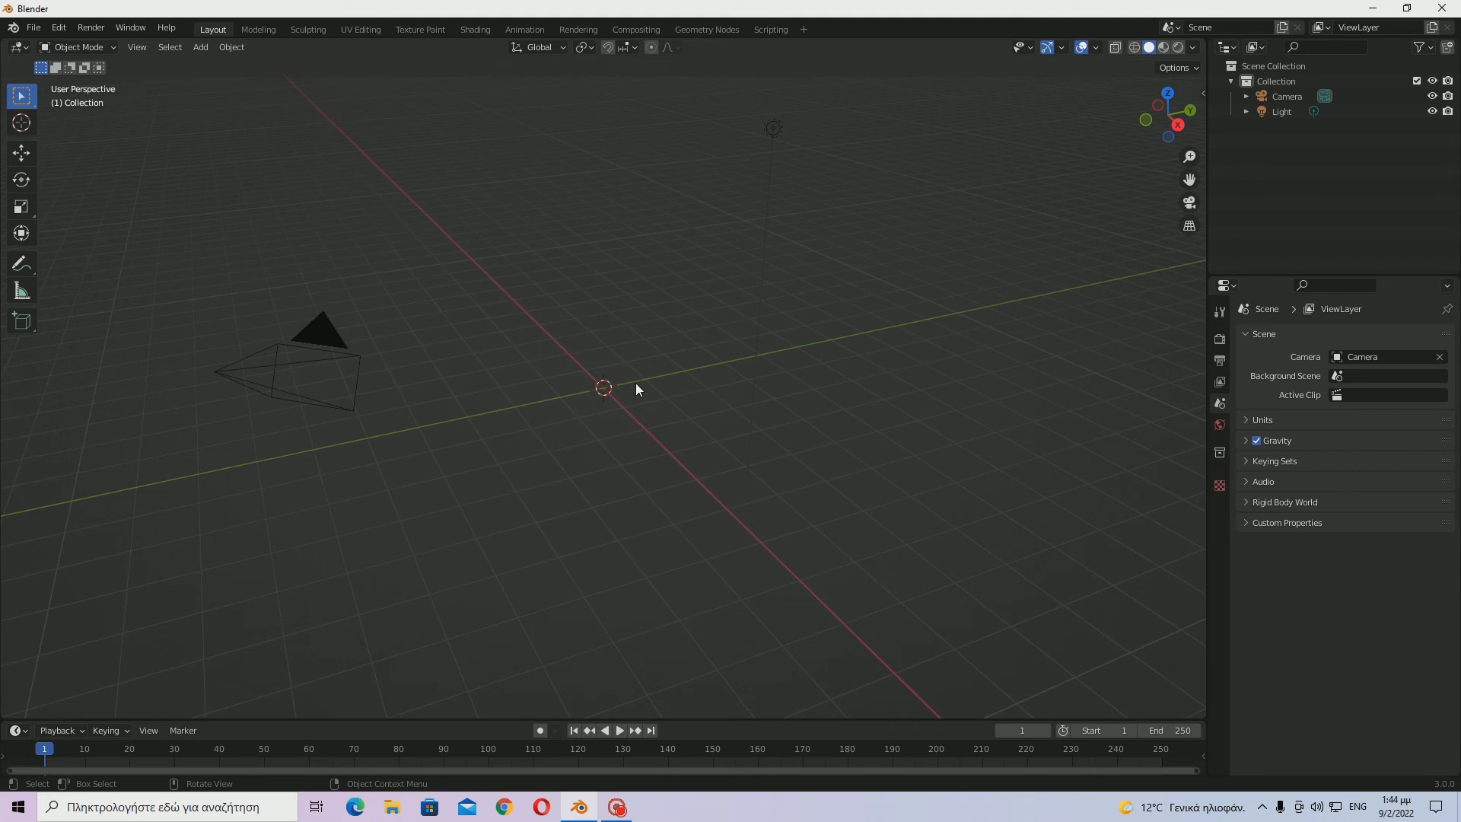
Import Character (Main).obj from the Desktop folder as a Wavefront OBJ and leave it deselected.
middle_click_drag(599, 388, 868, 351)
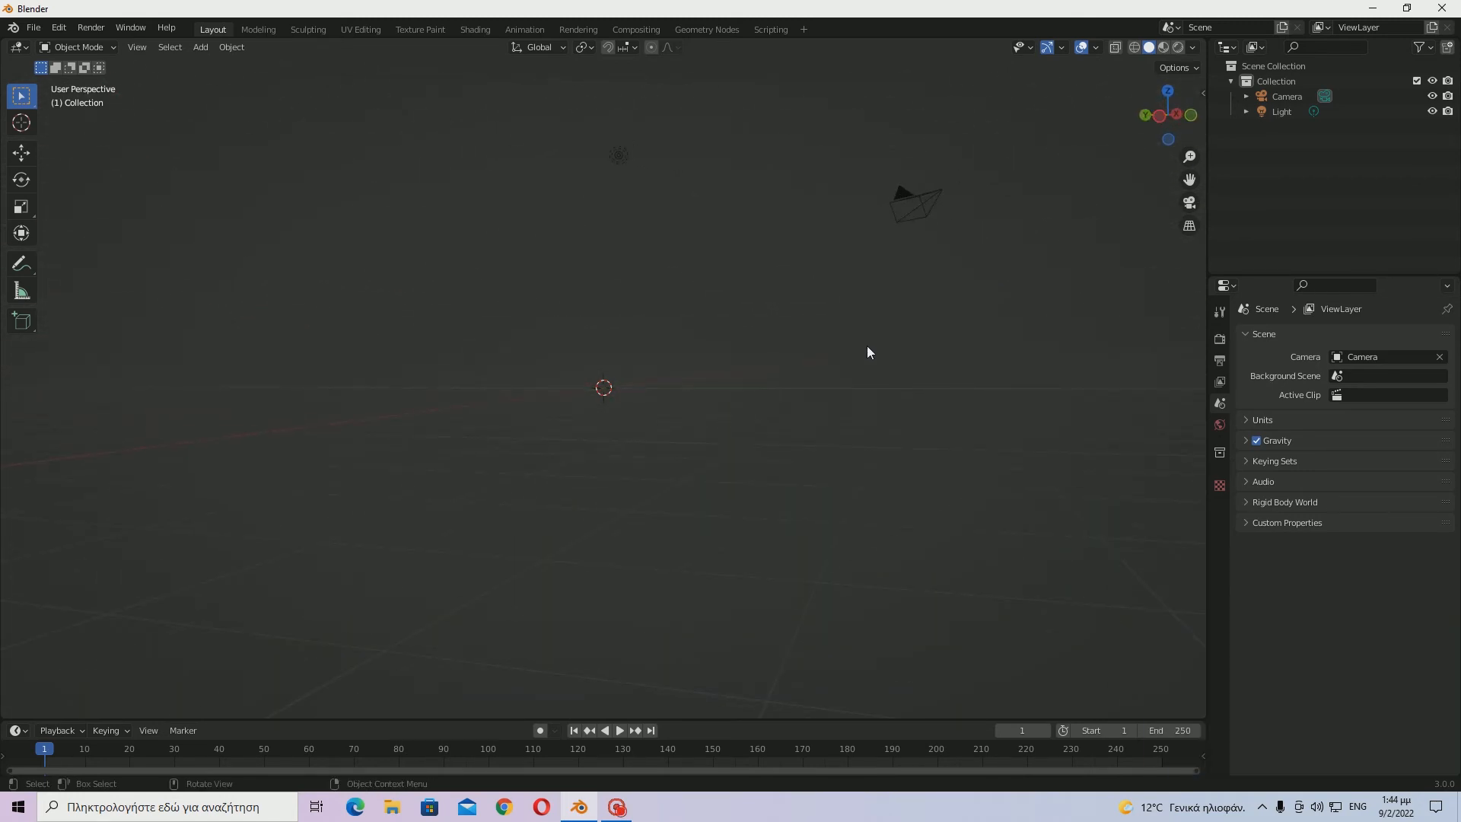
middle_click_drag(669, 361, 750, 408)
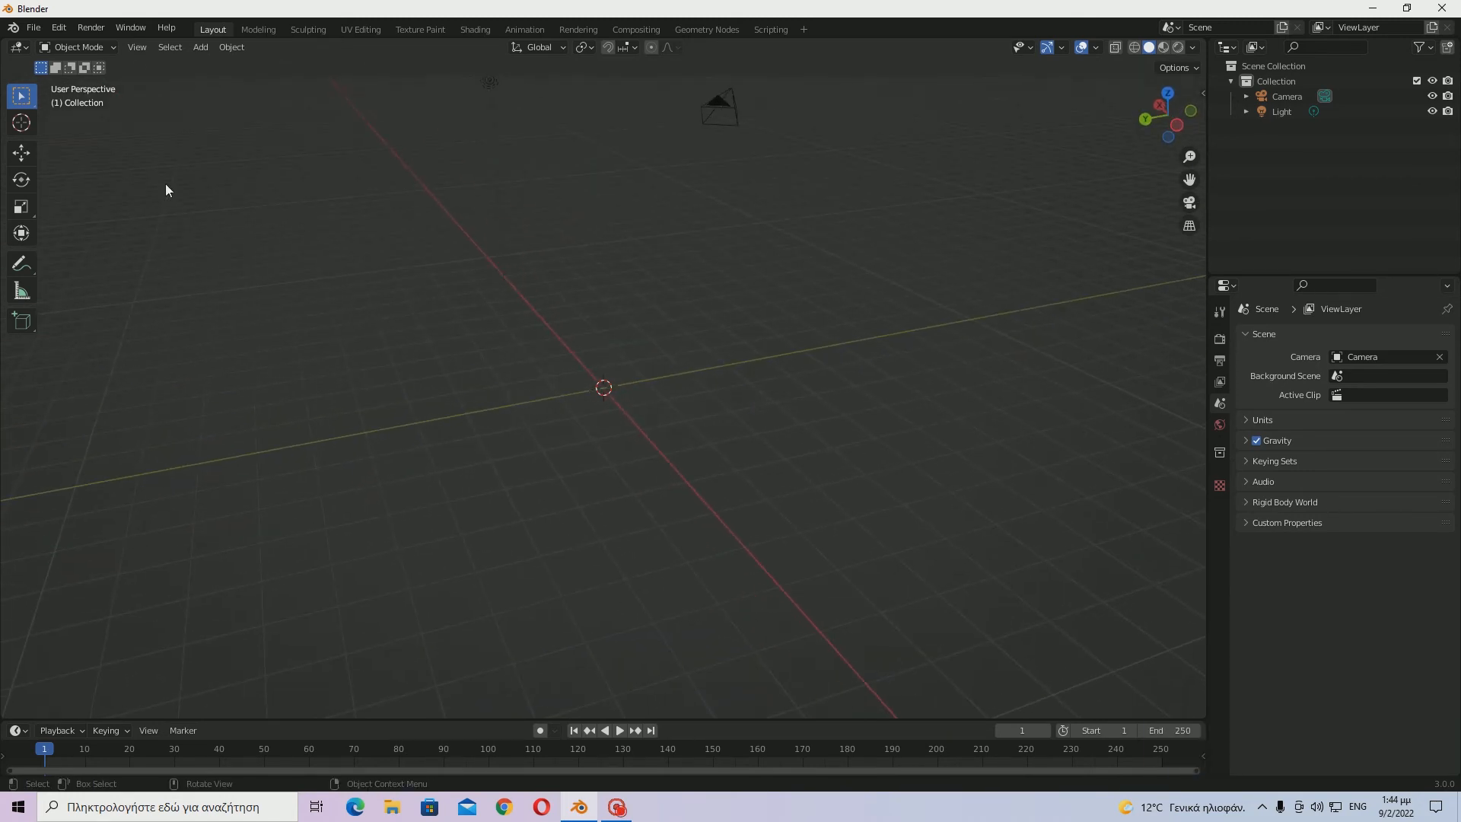
left_click(33, 28)
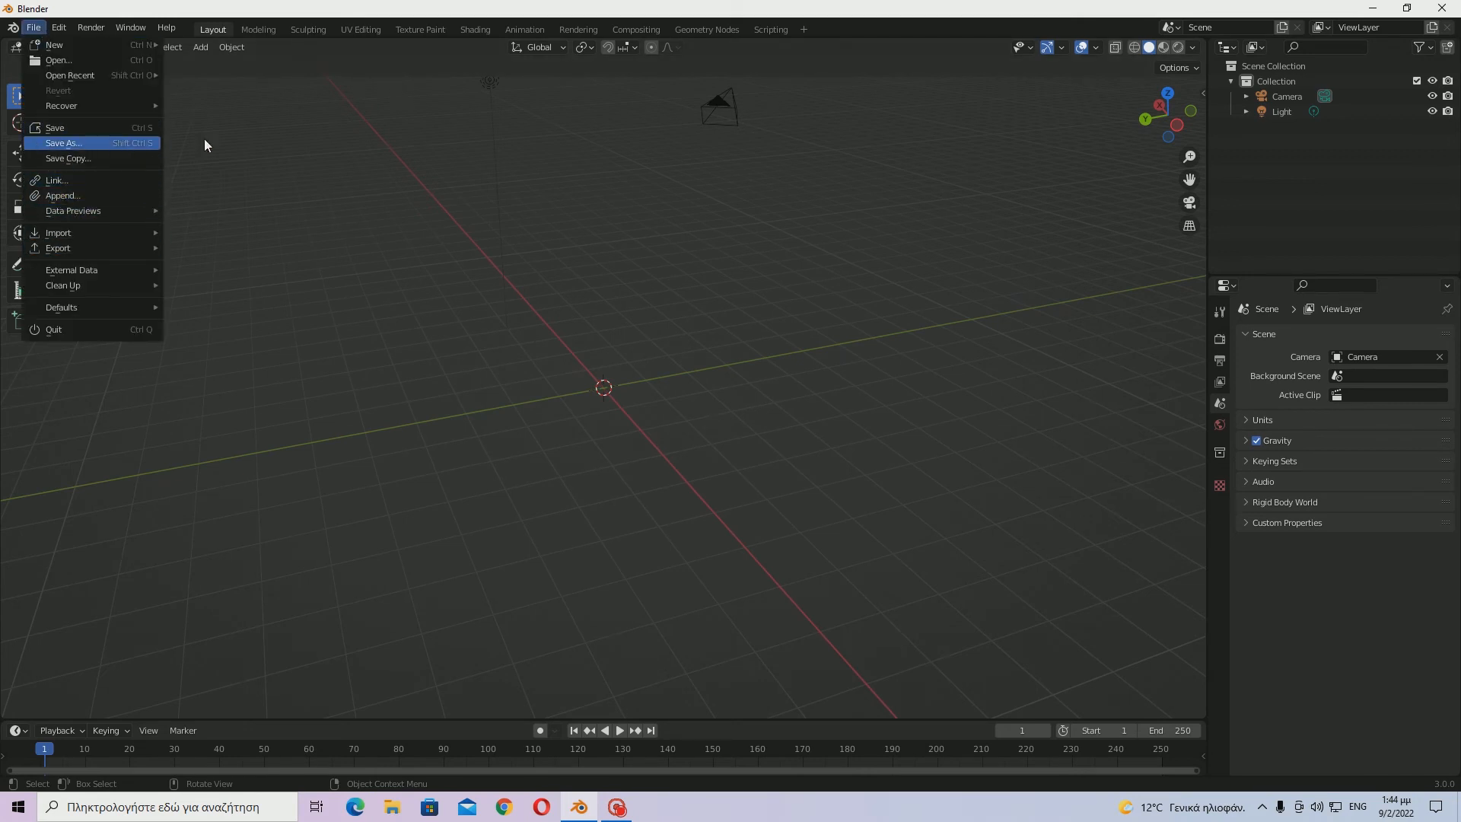
left_click(40, 28)
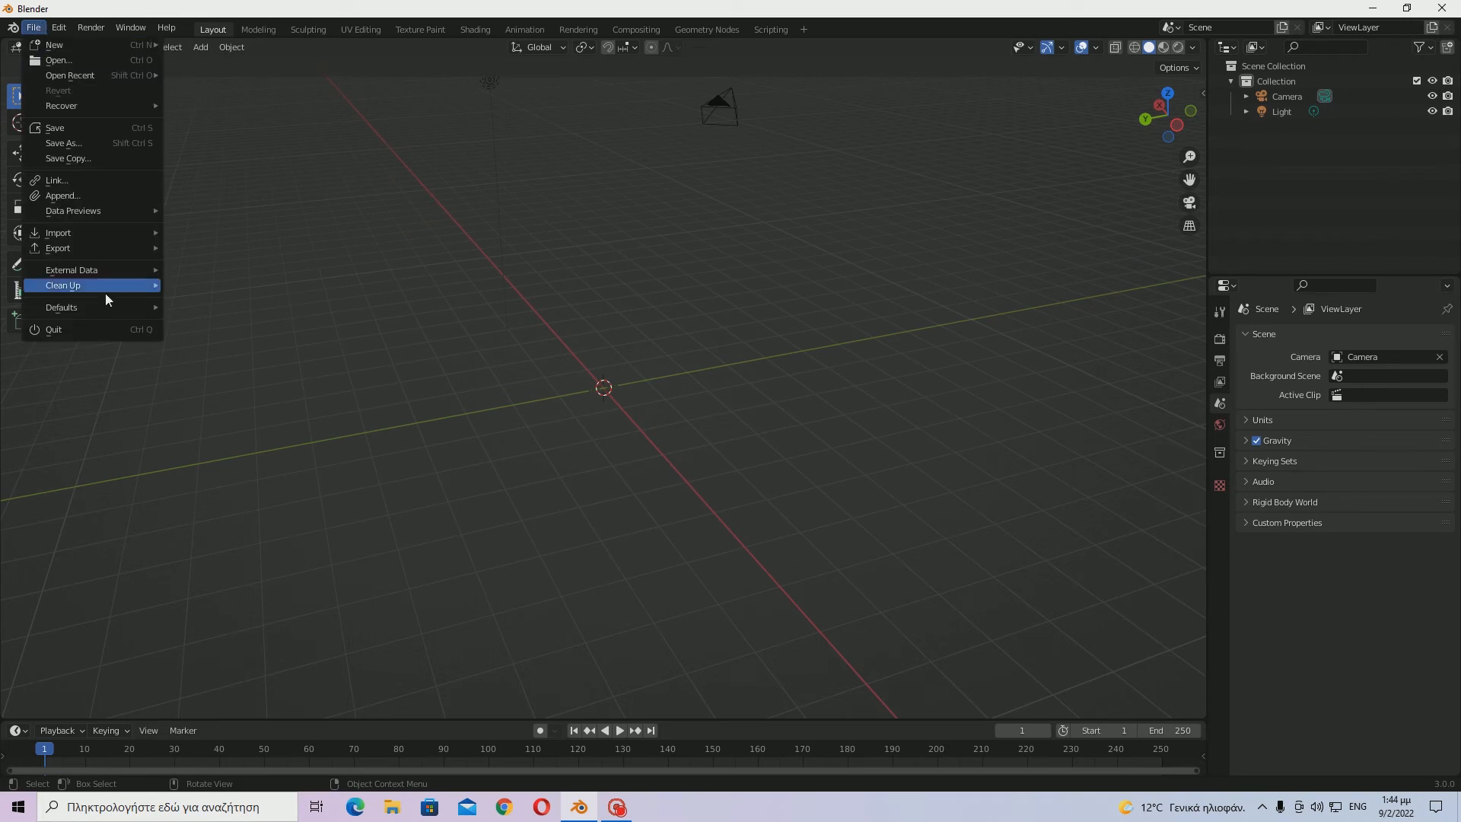
mouse_move(74, 233)
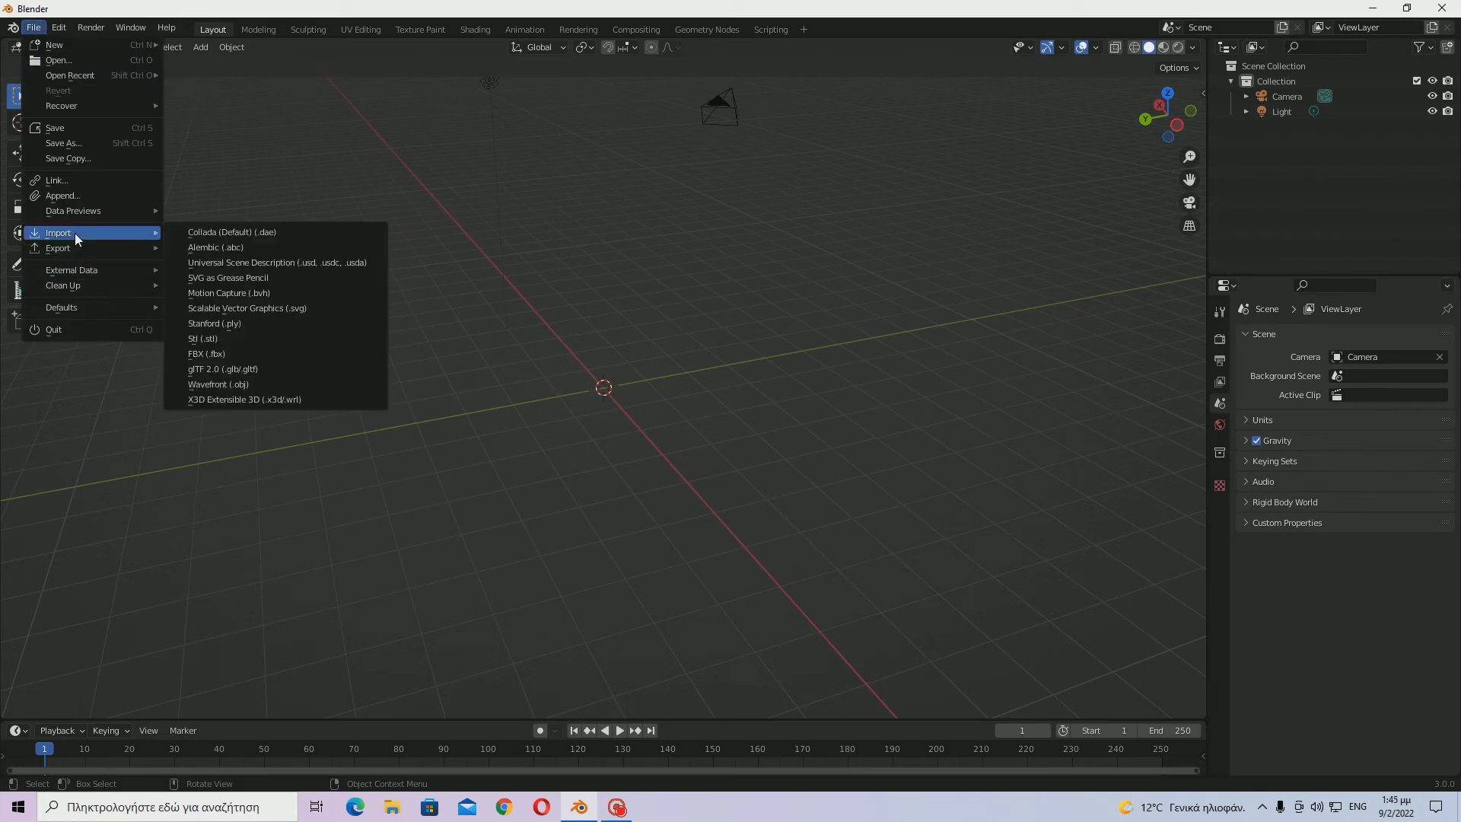
left_click(200, 385)
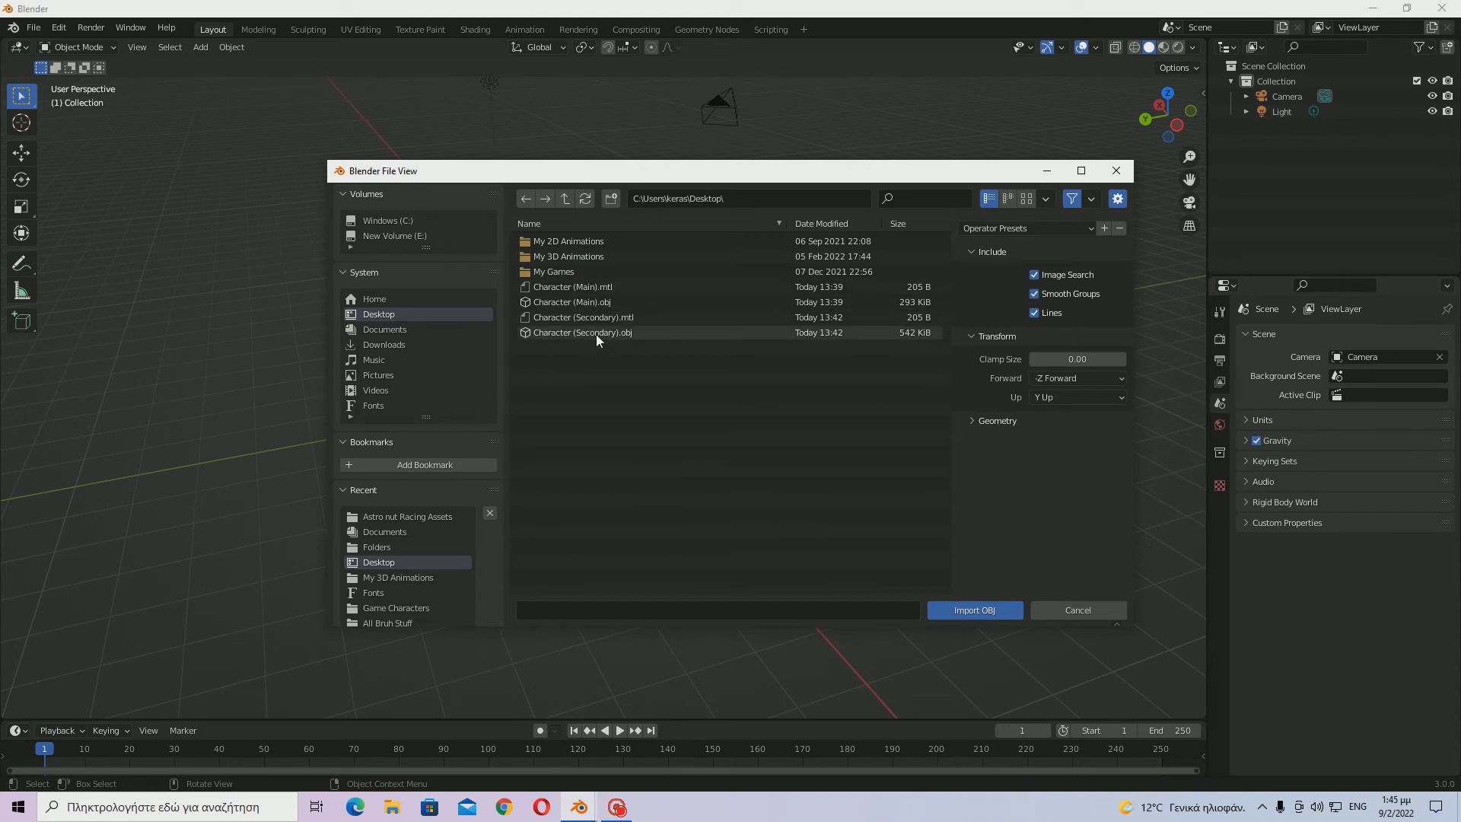
left_click(527, 286)
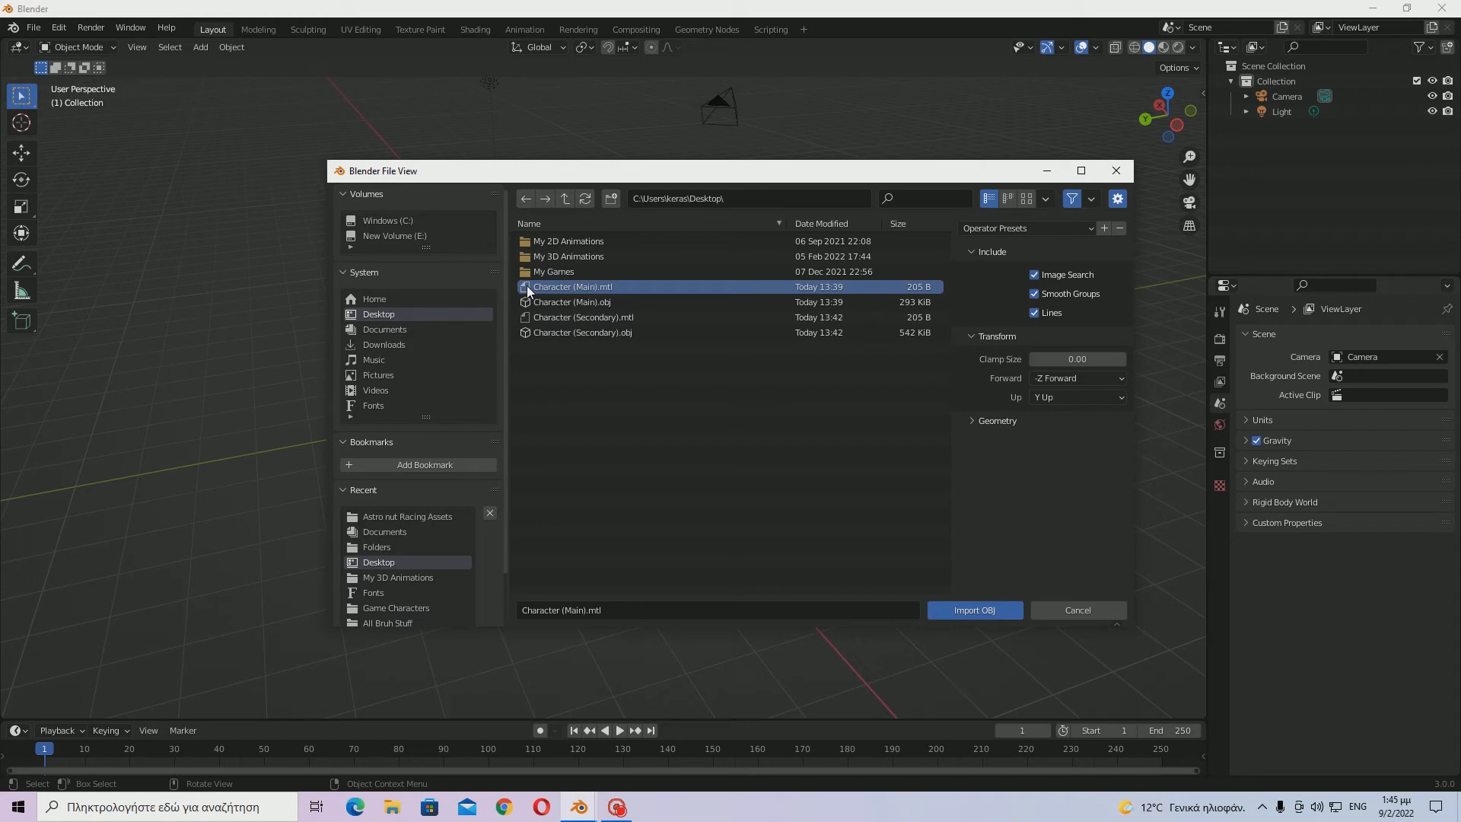
left_click(532, 319)
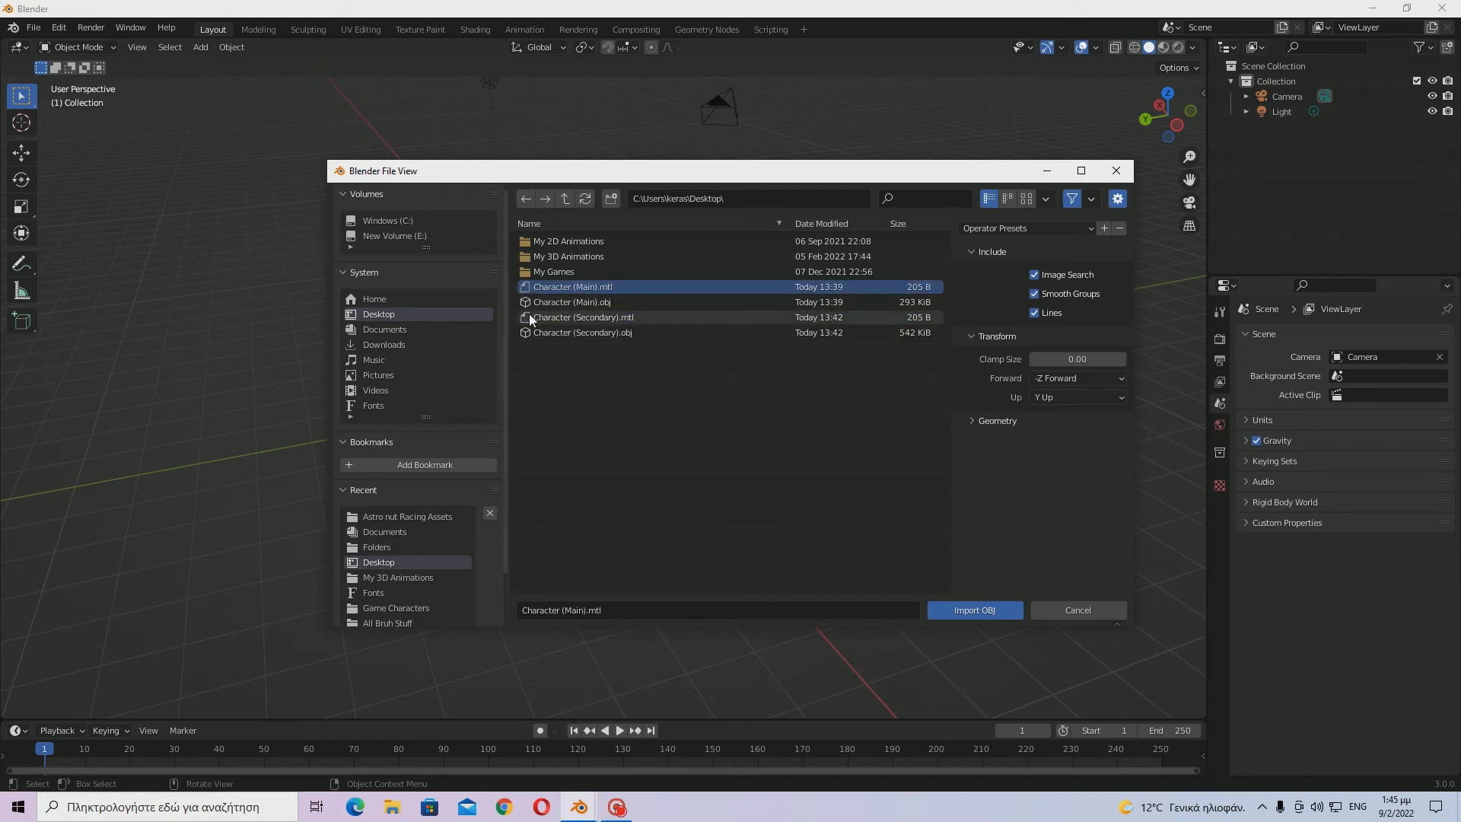
left_click(523, 303)
double_click(524, 303)
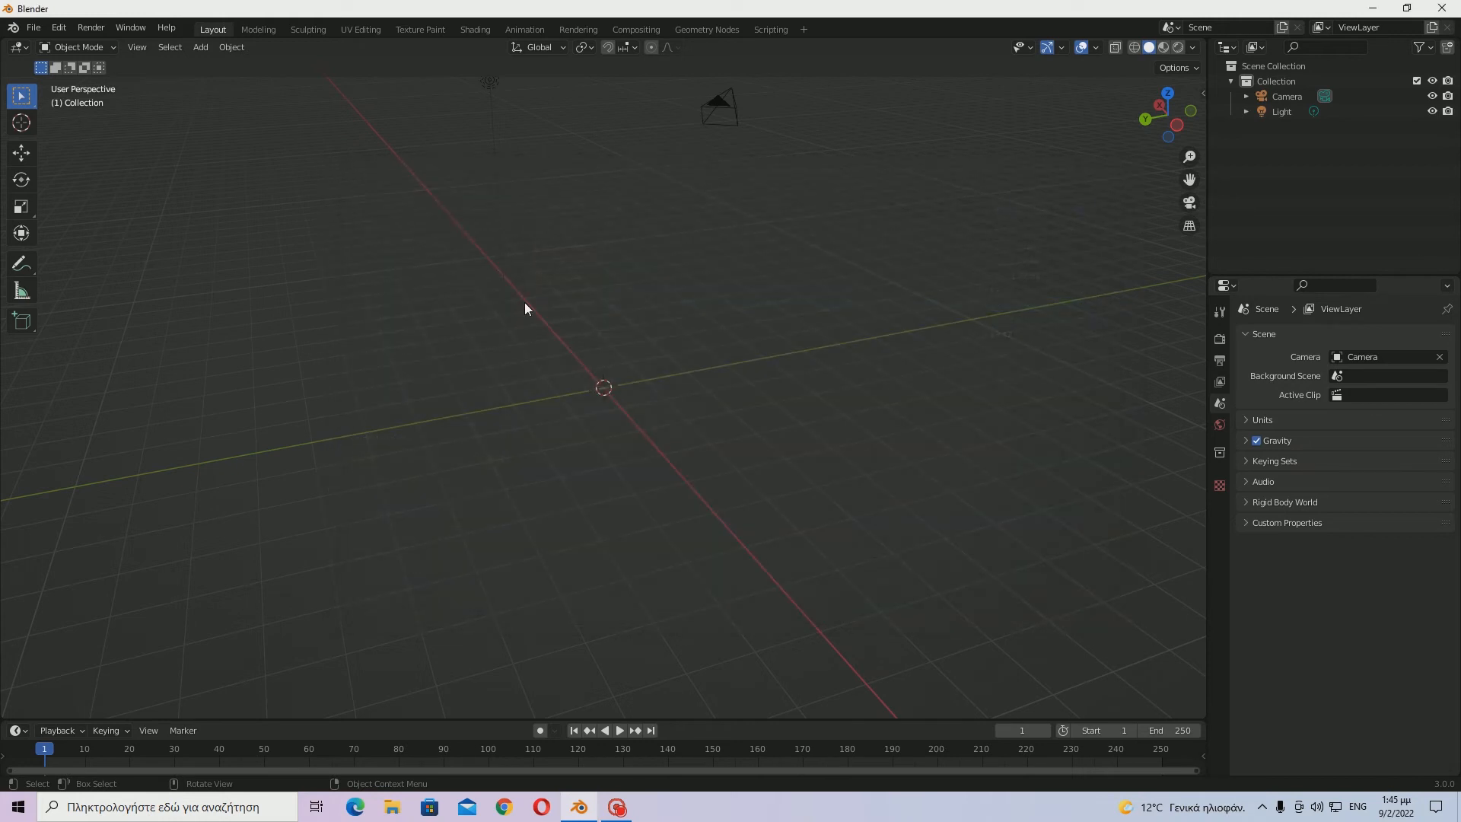
left_click(801, 330)
Import Character (Secondary).obj from the Desktop folder as a Wavefront OBJ and leave it deselected.
left_click(34, 27)
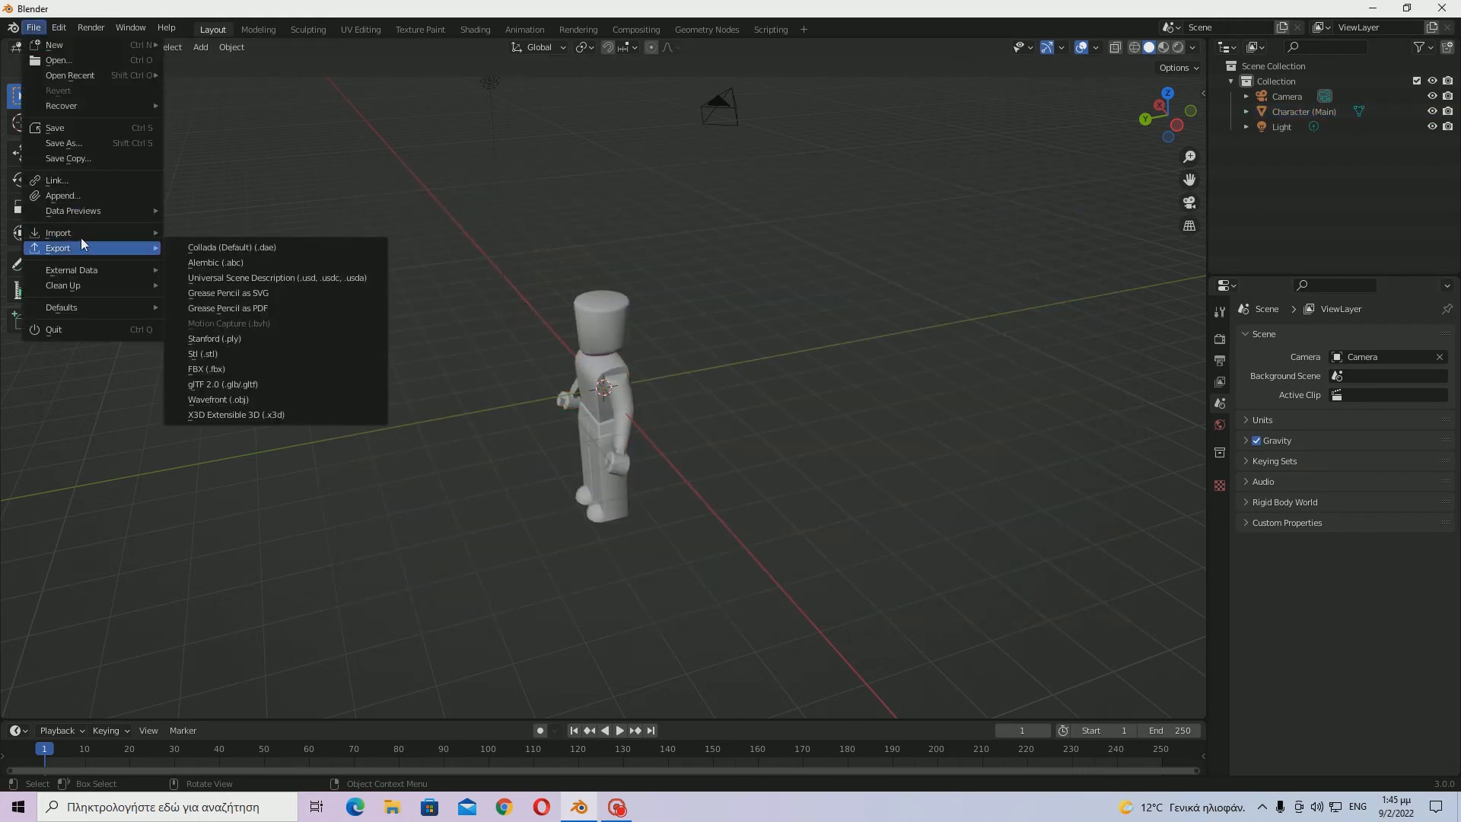
left_click(217, 382)
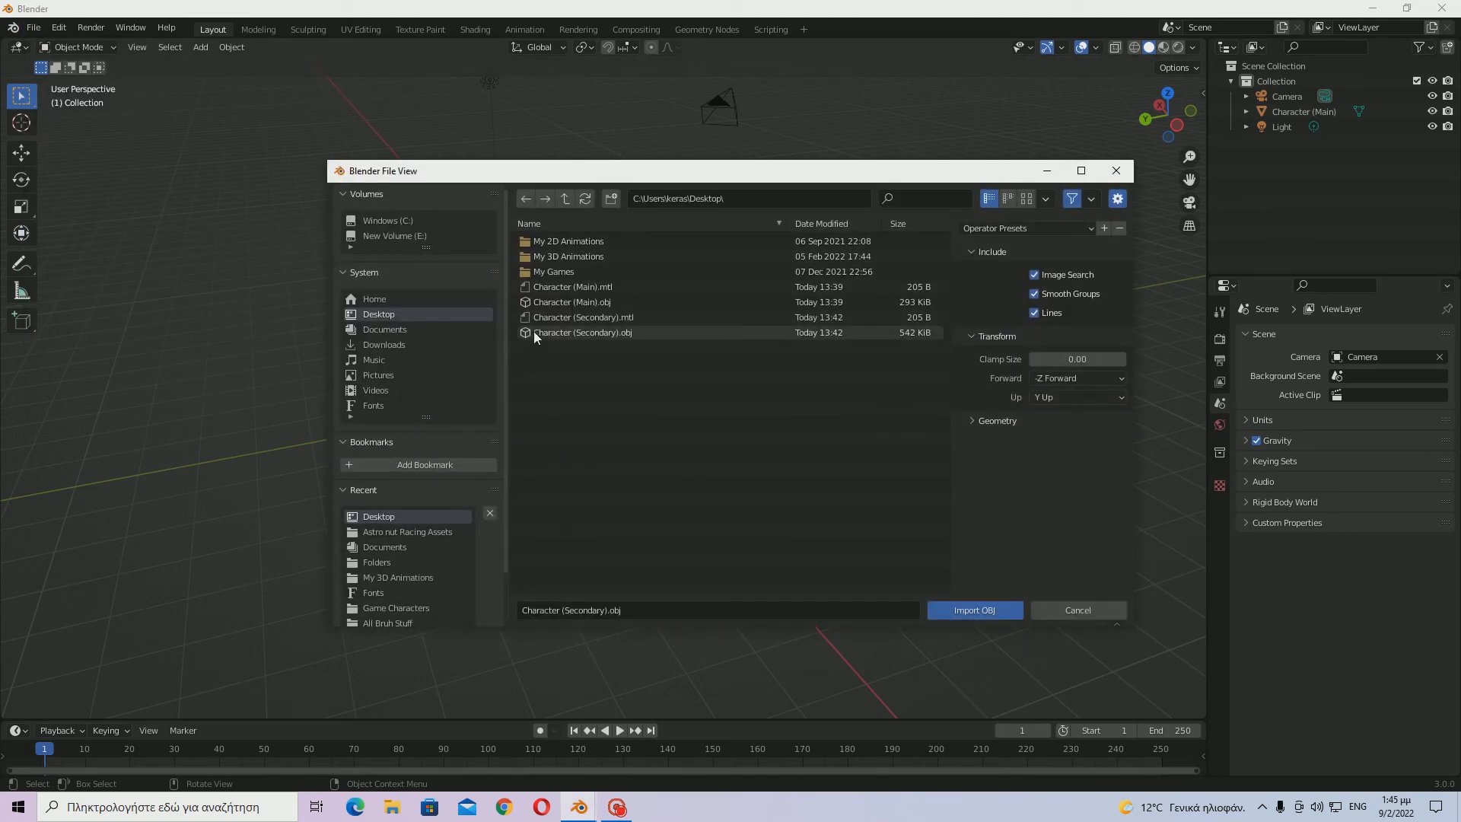
double_click(545, 332)
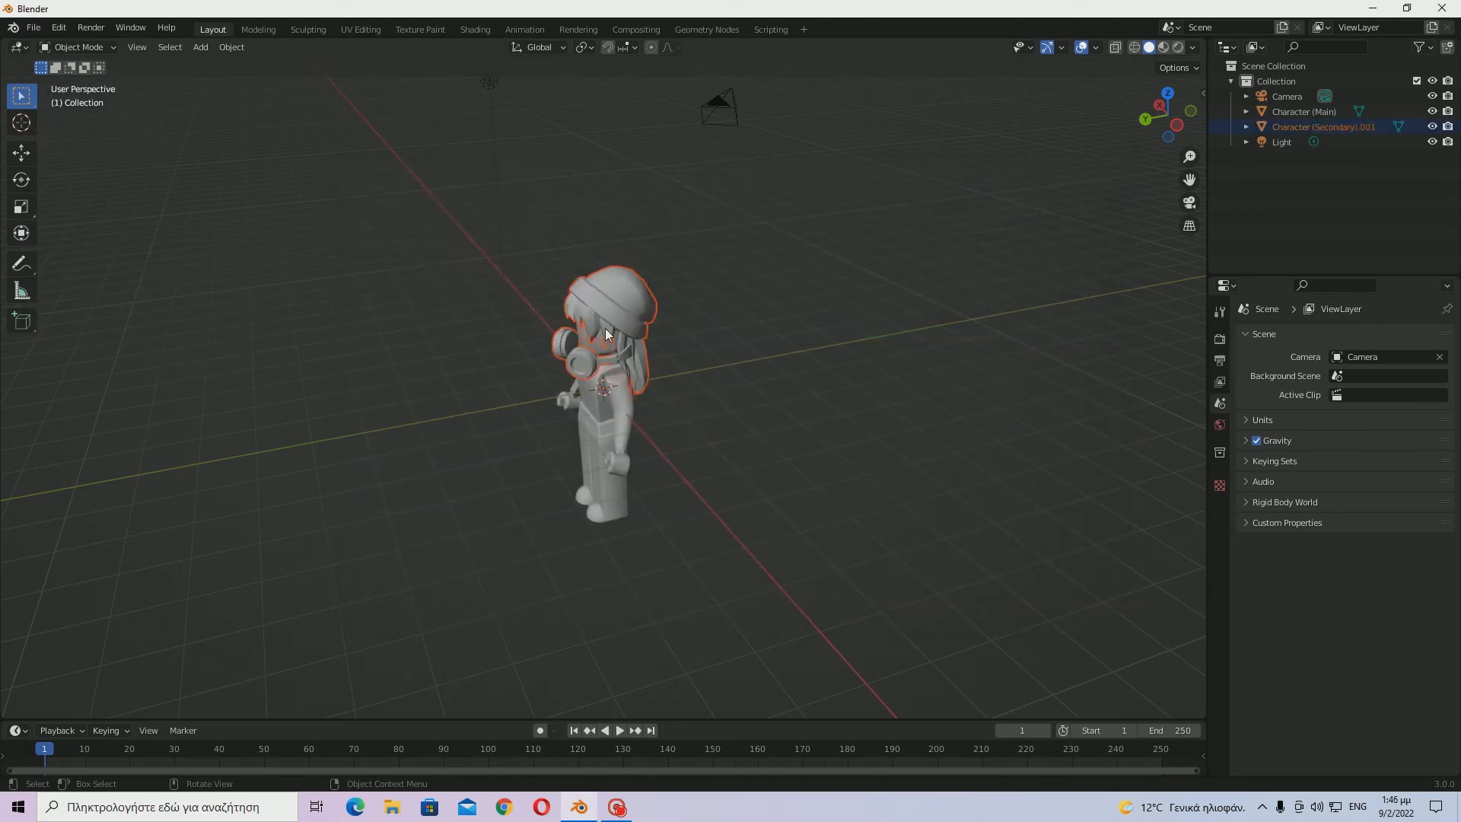
left_click(728, 346)
Switch the viewport to Rendered shading and open the material properties of Character (Main).
key("z")
left_click(691, 105)
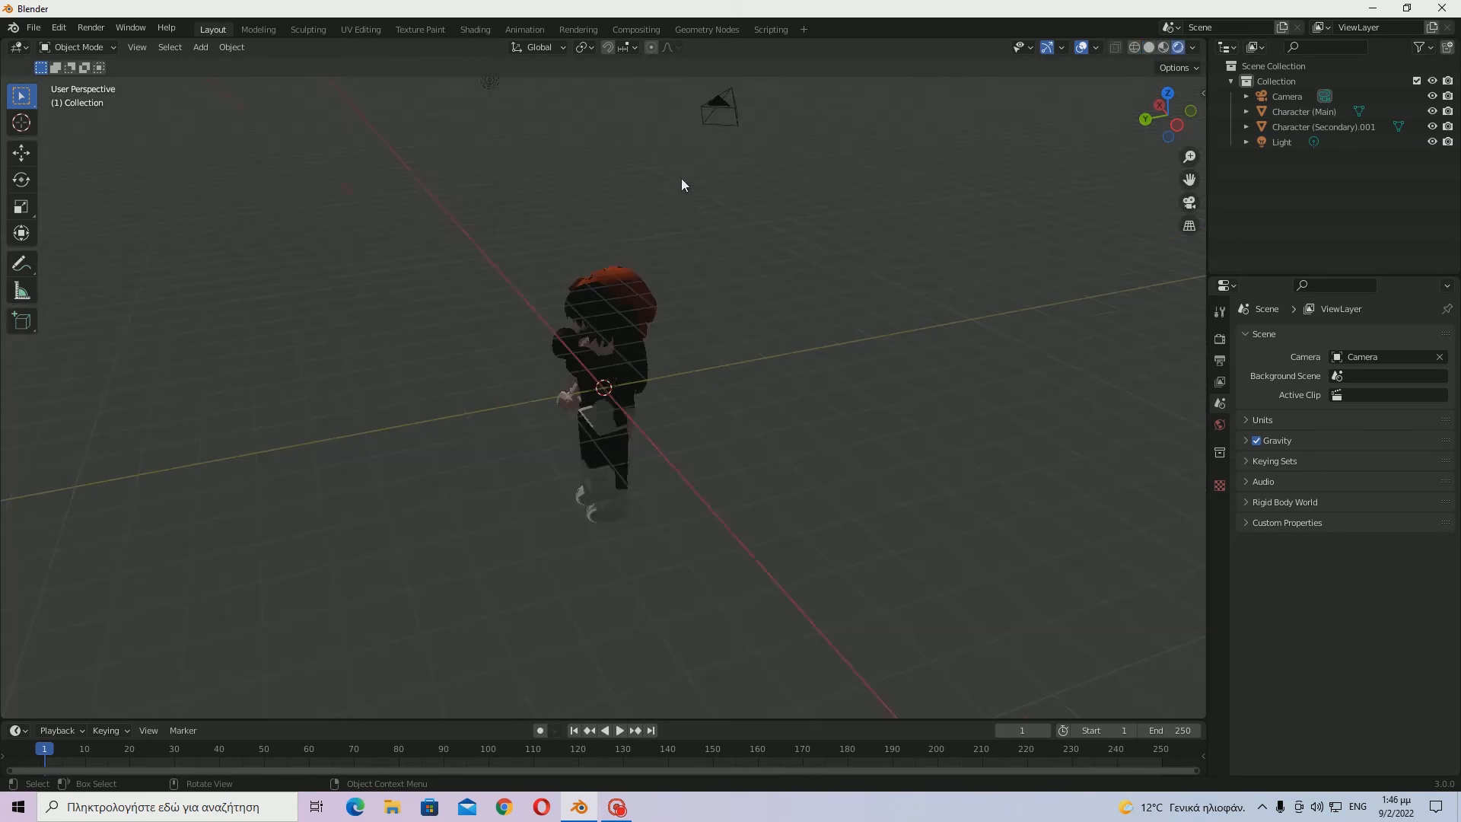
mouse_move(682, 178)
middle_mouse_down()
mouse_move(860, 189)
mouse_move(796, 212)
mouse_move(832, 219)
mouse_move(805, 199)
mouse_move(816, 156)
mouse_move(851, 175)
mouse_move(910, 142)
mouse_move(957, 154)
mouse_move(583, 180)
mouse_move(410, 173)
mouse_move(590, 137)
mouse_move(740, 202)
middle_mouse_up()
scroll(739, 202, "up", 4)
left_click(685, 424)
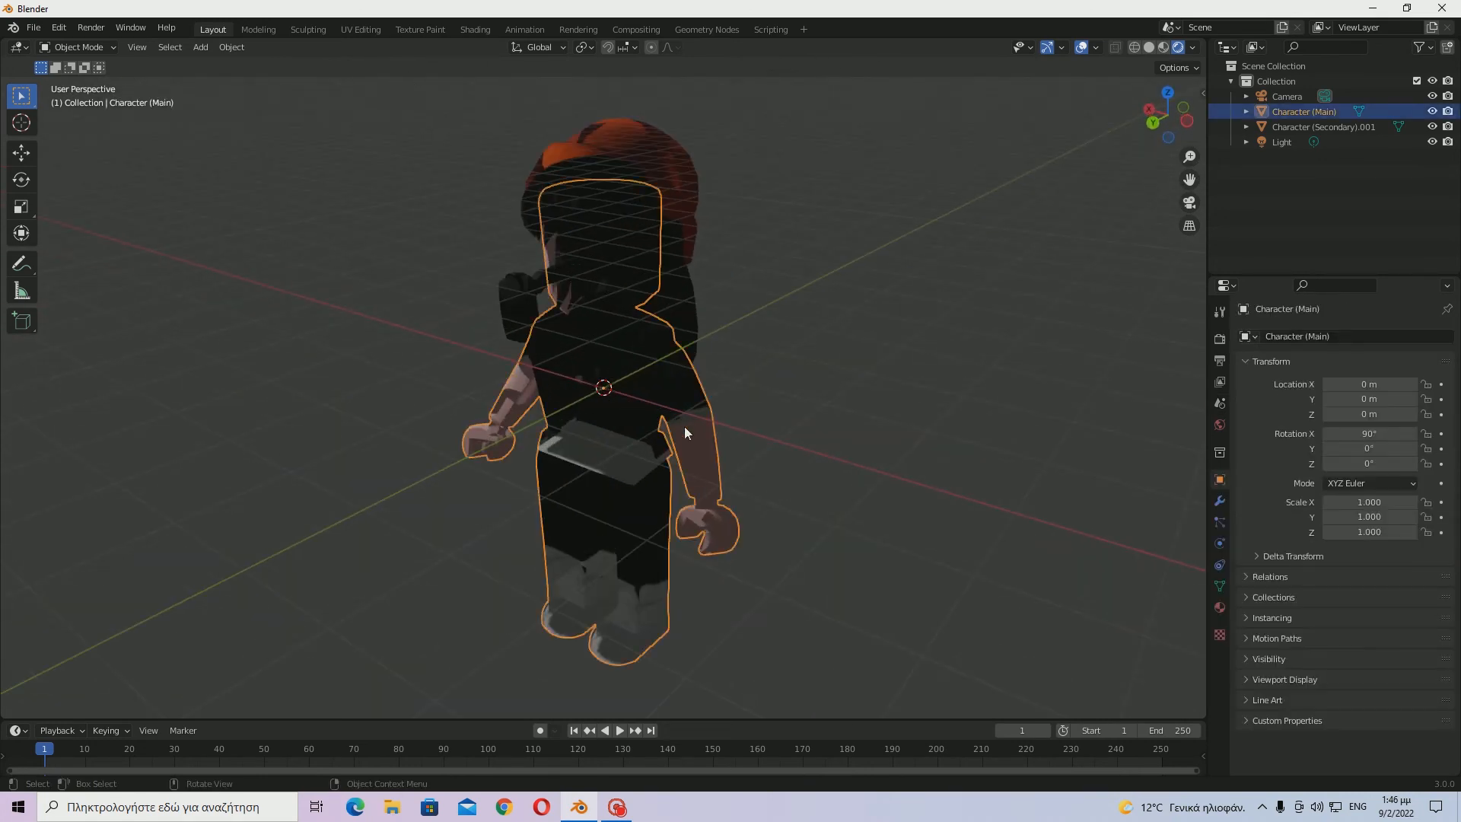
left_click(1220, 606)
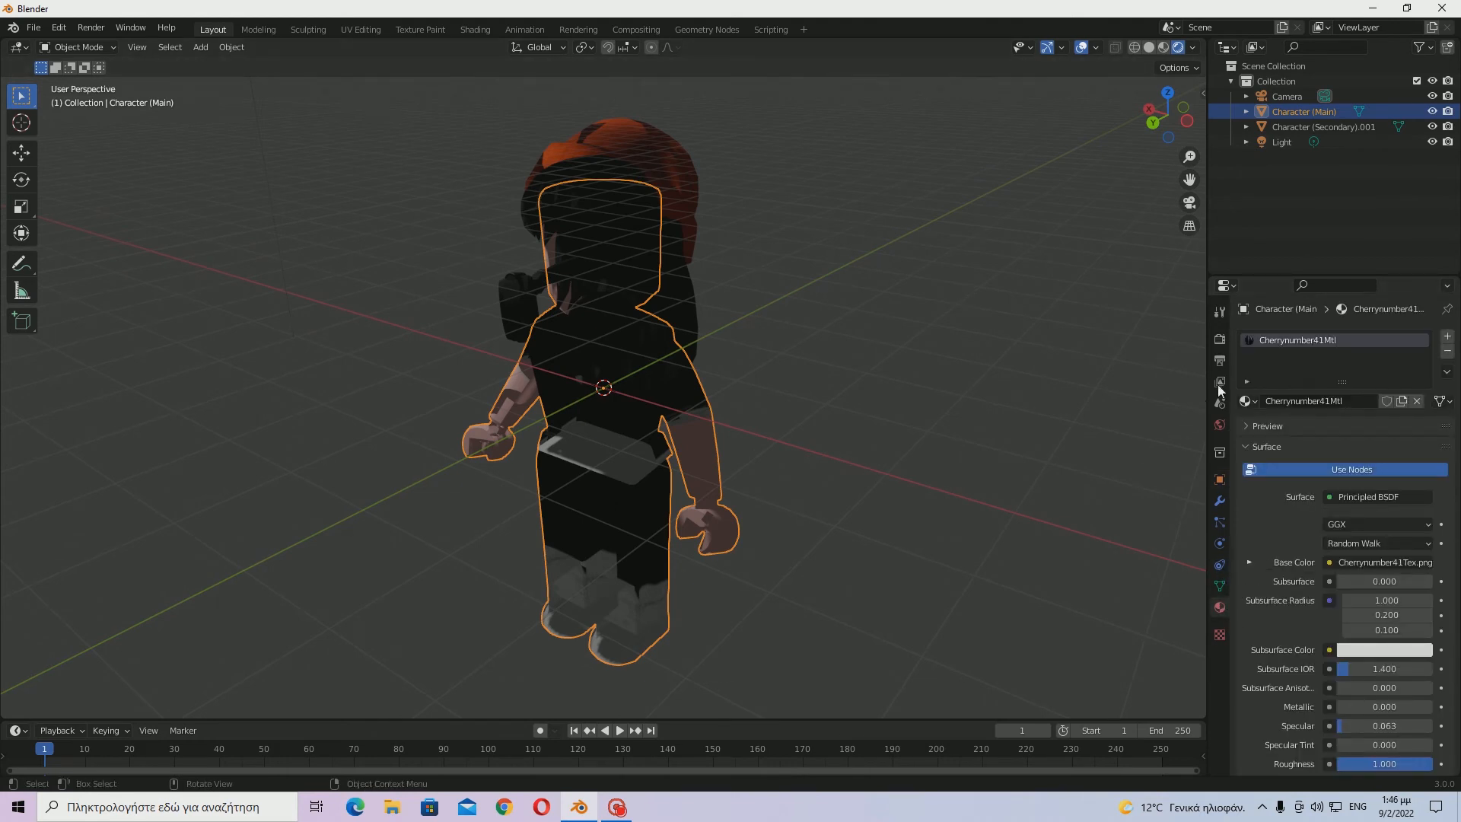
Select the accessories object and rename it to Character (Secondary), removing the .001 suffix.
left_click(669, 259)
left_click(658, 293)
left_click(1372, 129)
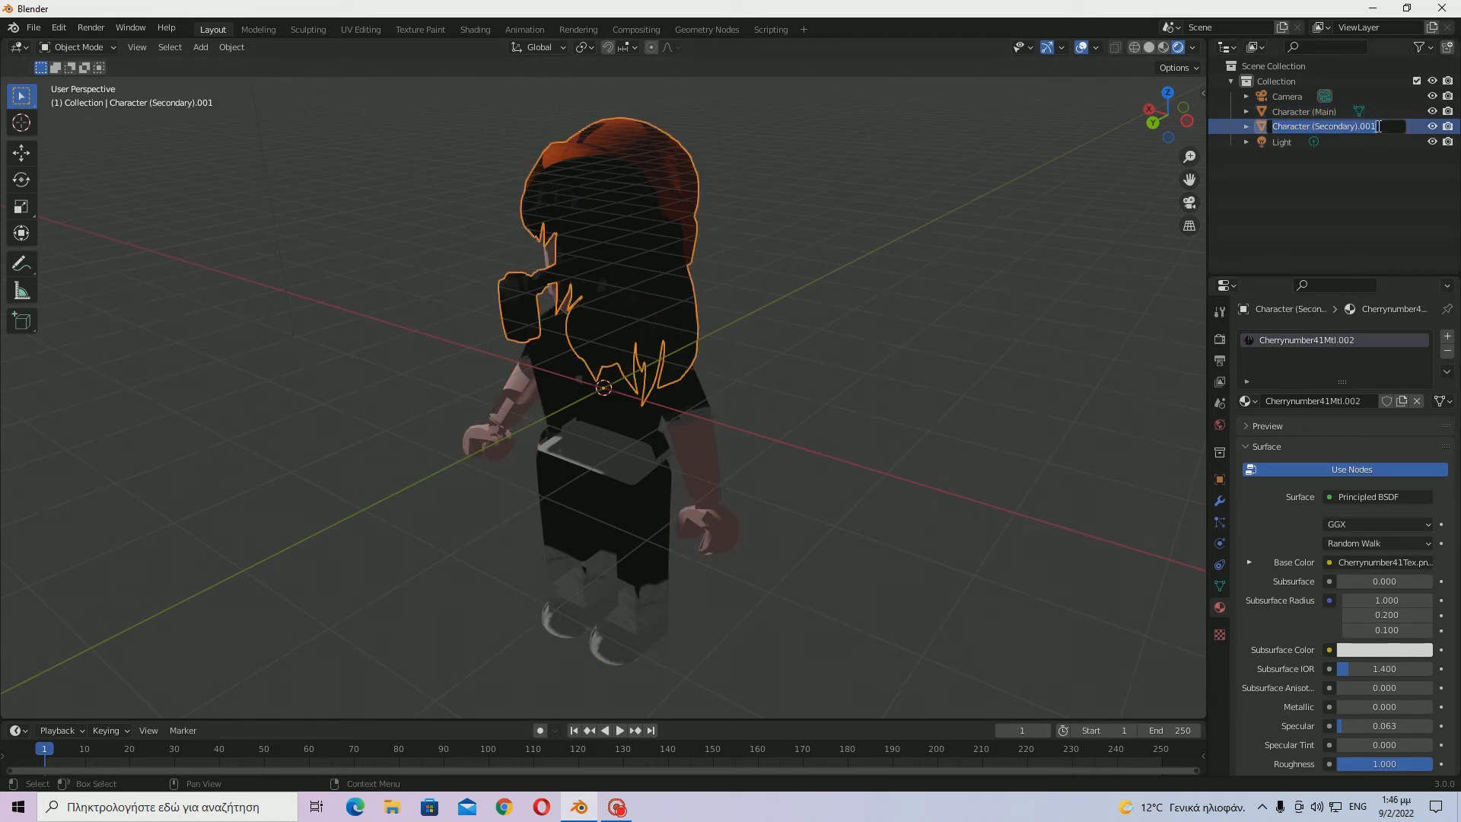
double_click(1365, 130)
key("BackSpace")
key("BackSpace")
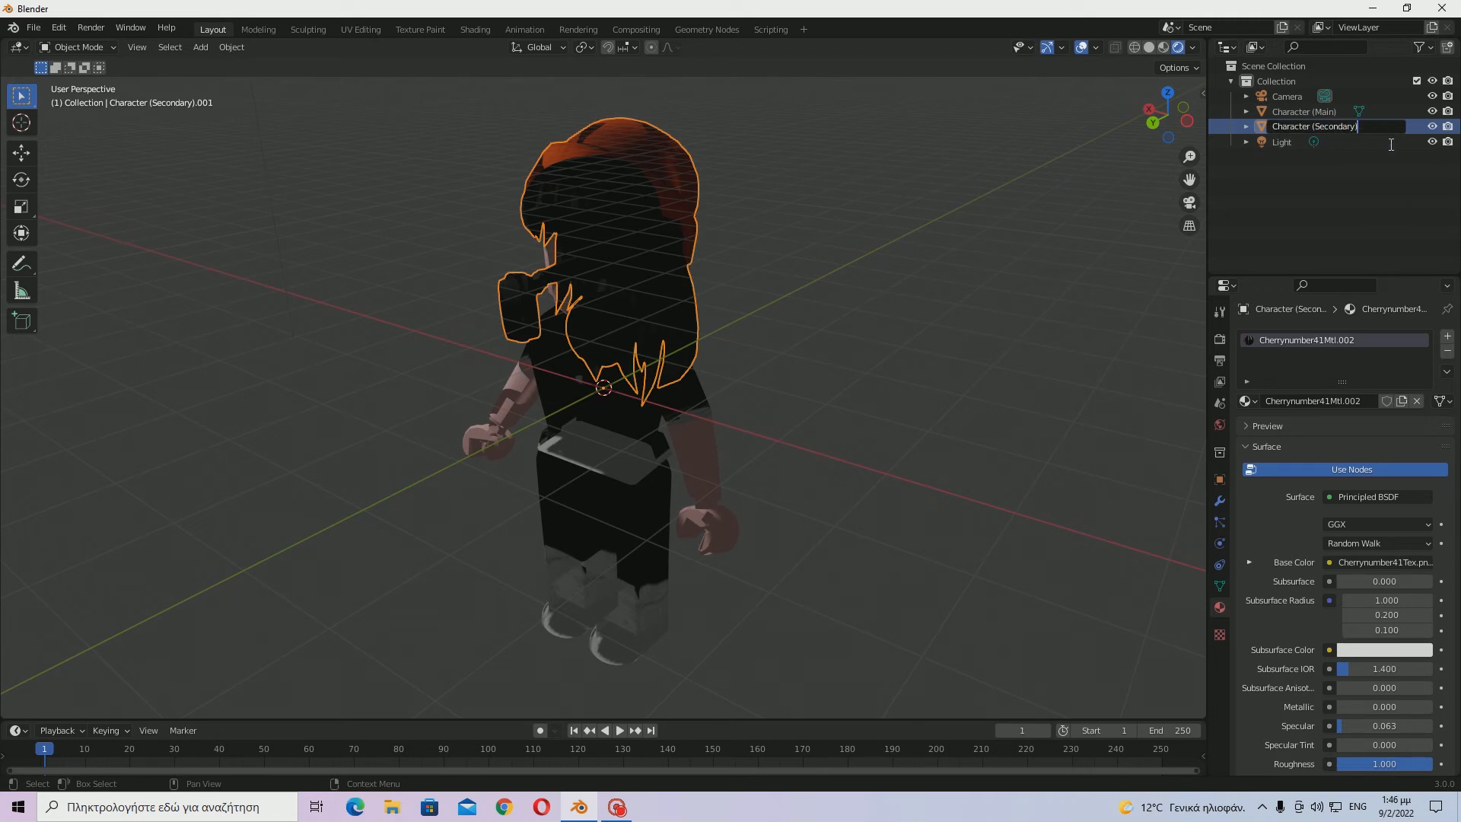
key("Return")
Turn off Show Backface in the material settings of Character (Main).
left_click(636, 437)
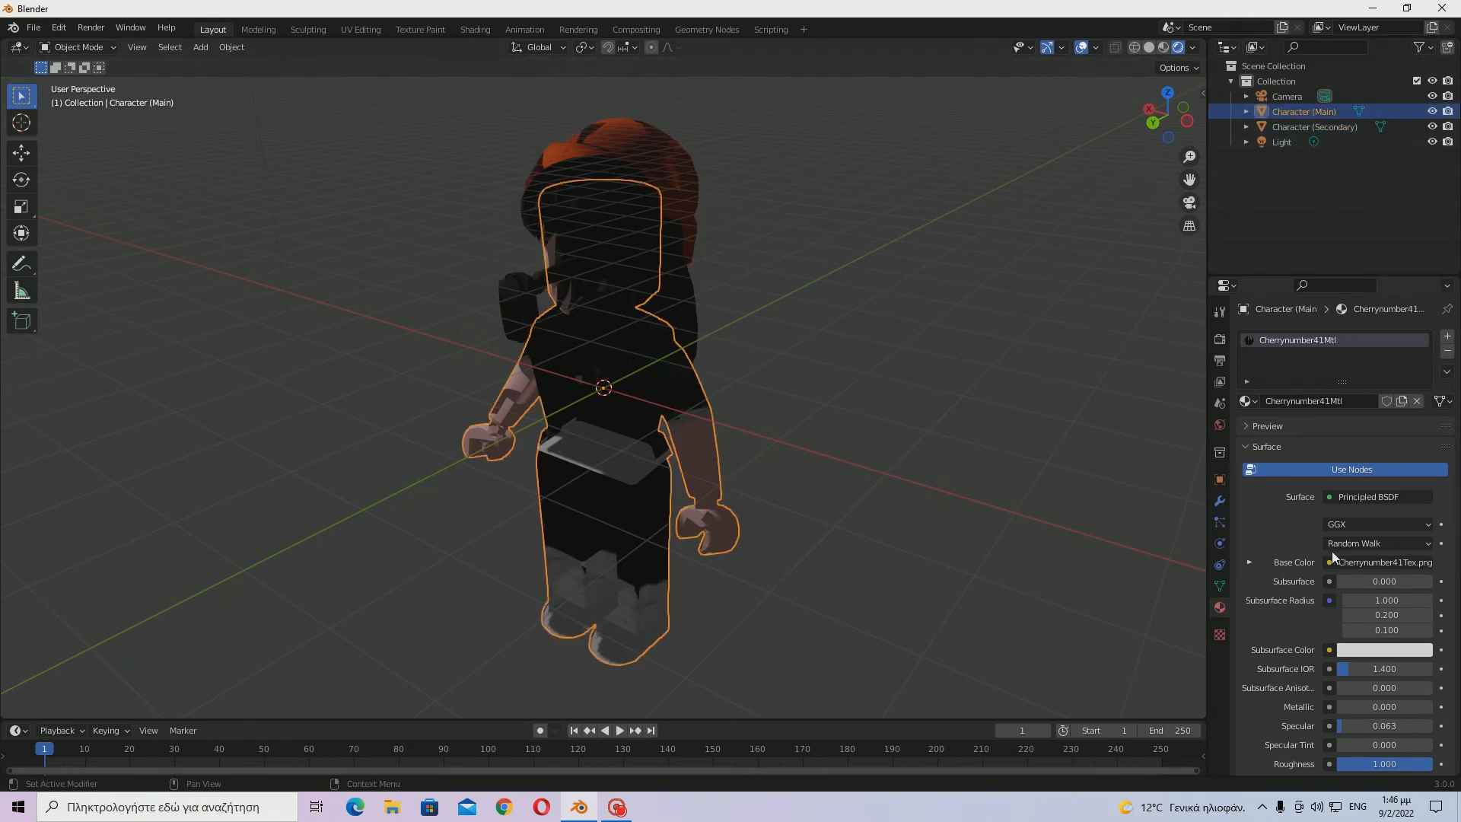
scroll(1362, 601, "down", 12)
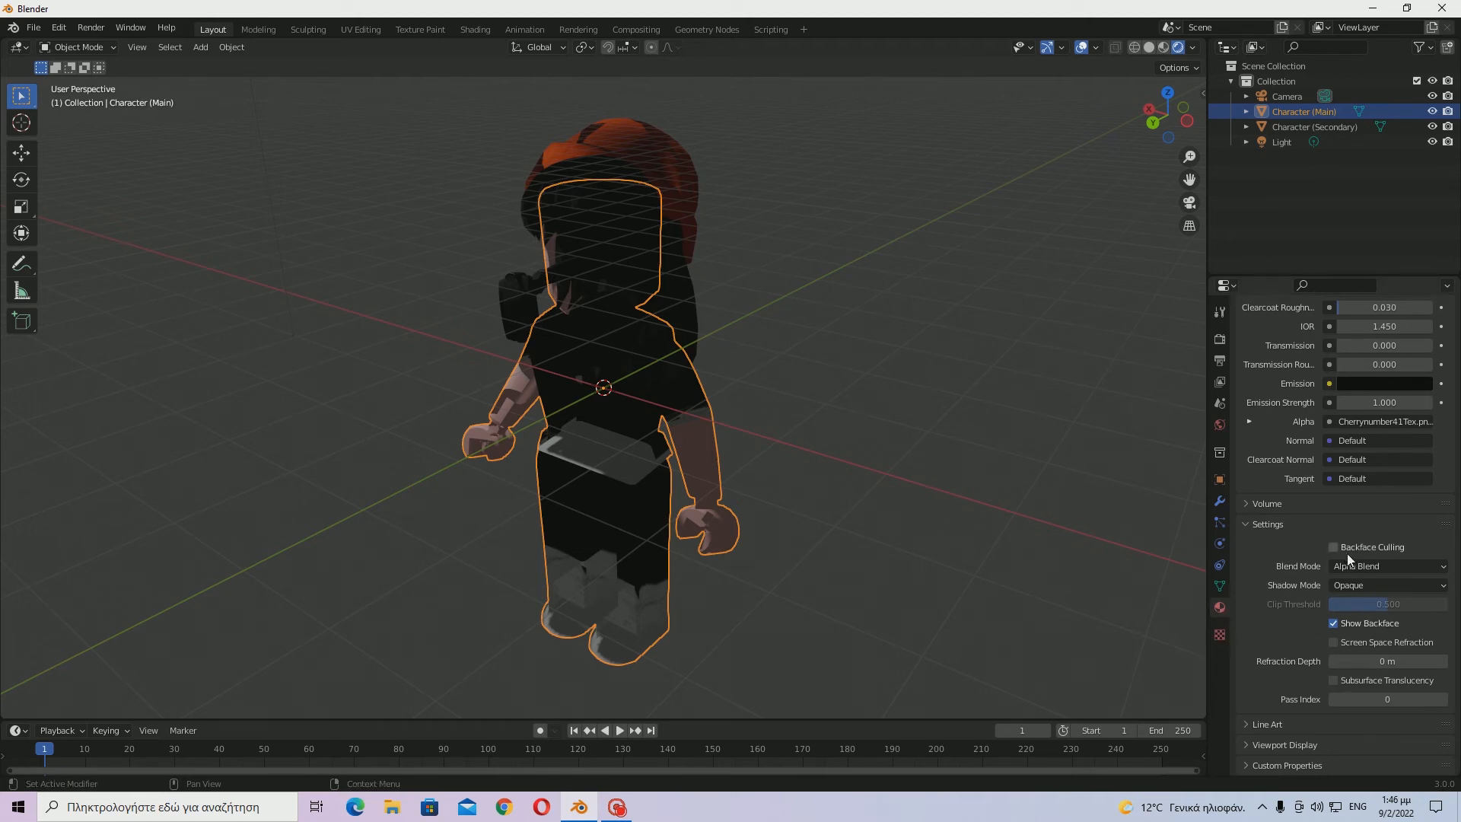
left_click(1332, 624)
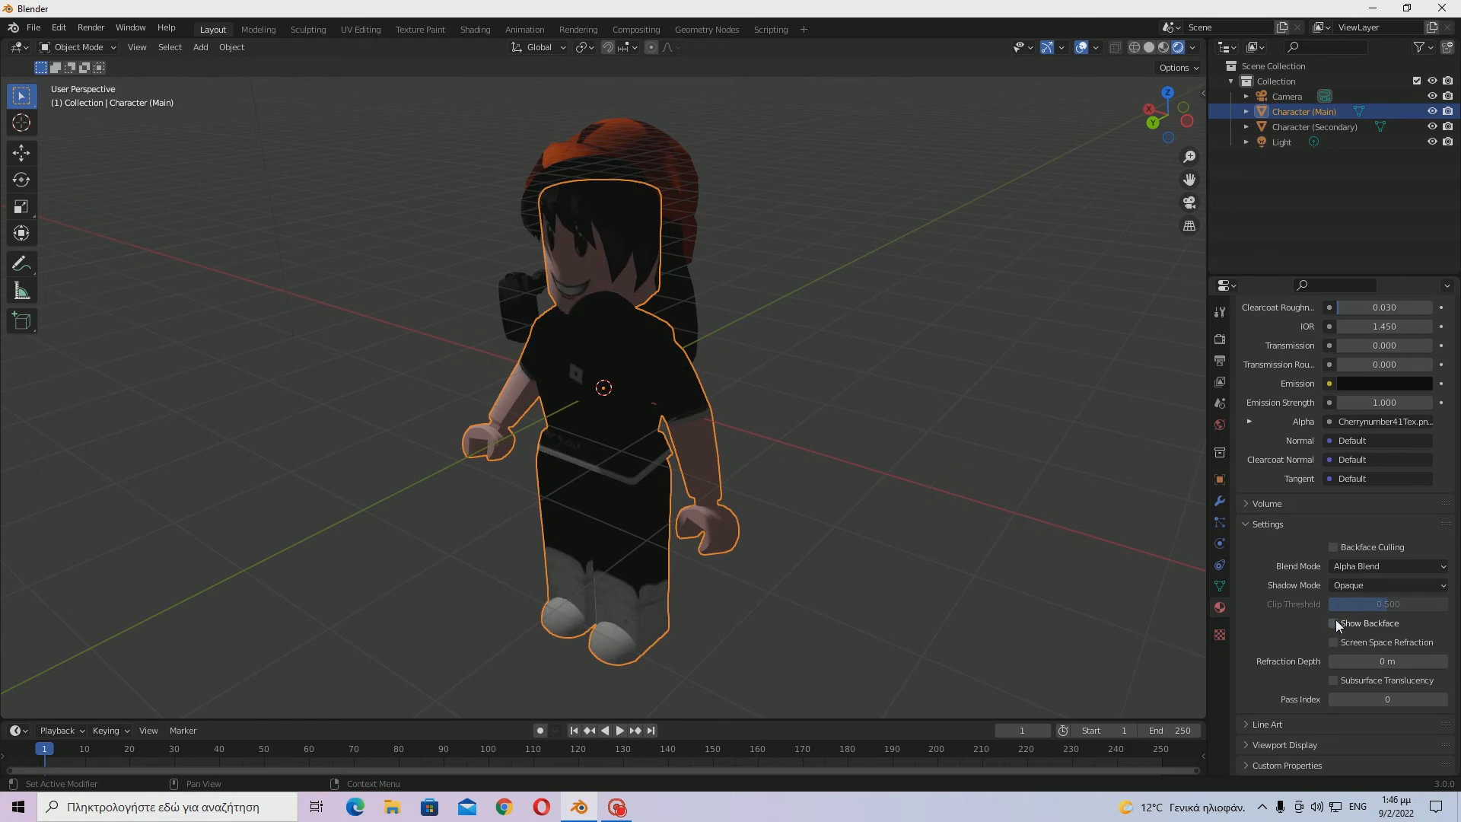
scroll(1292, 535, "up", 20)
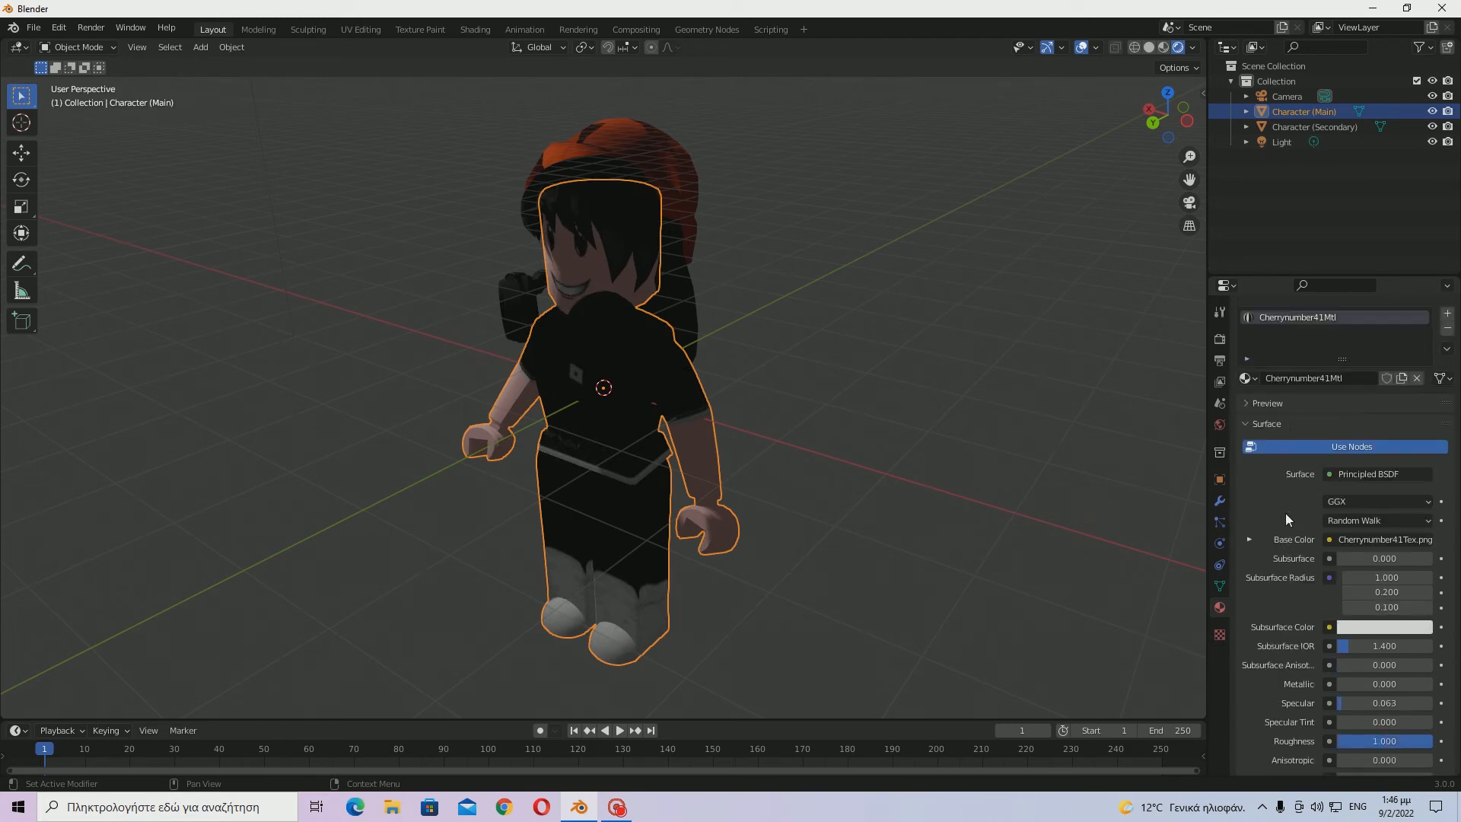
Turn off Show Backface in the material settings of Character (Secondary) and deselect the object.
left_click(646, 146)
scroll(1331, 588, "down", 12)
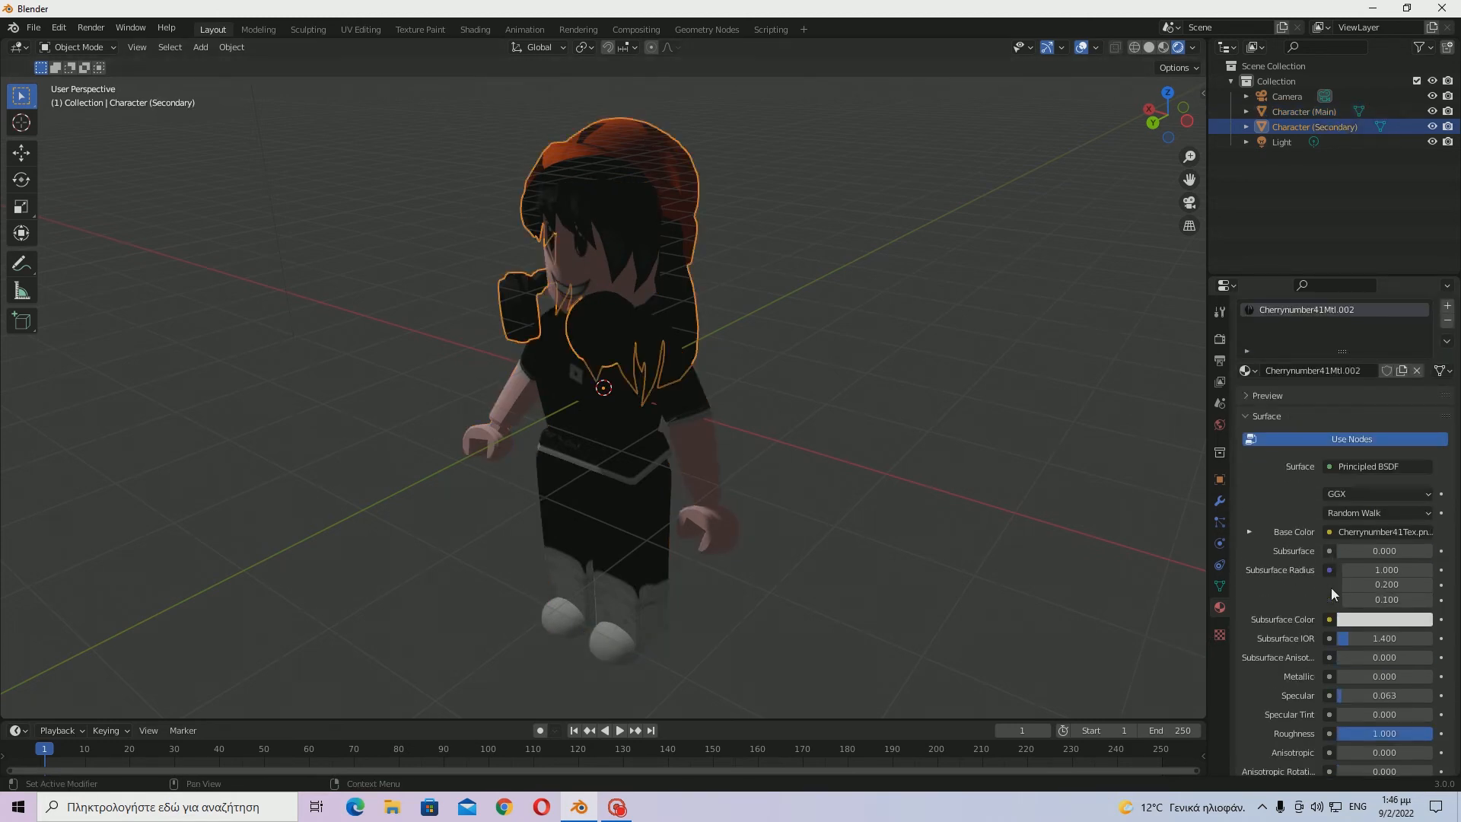
scroll(1331, 584, "down", 5)
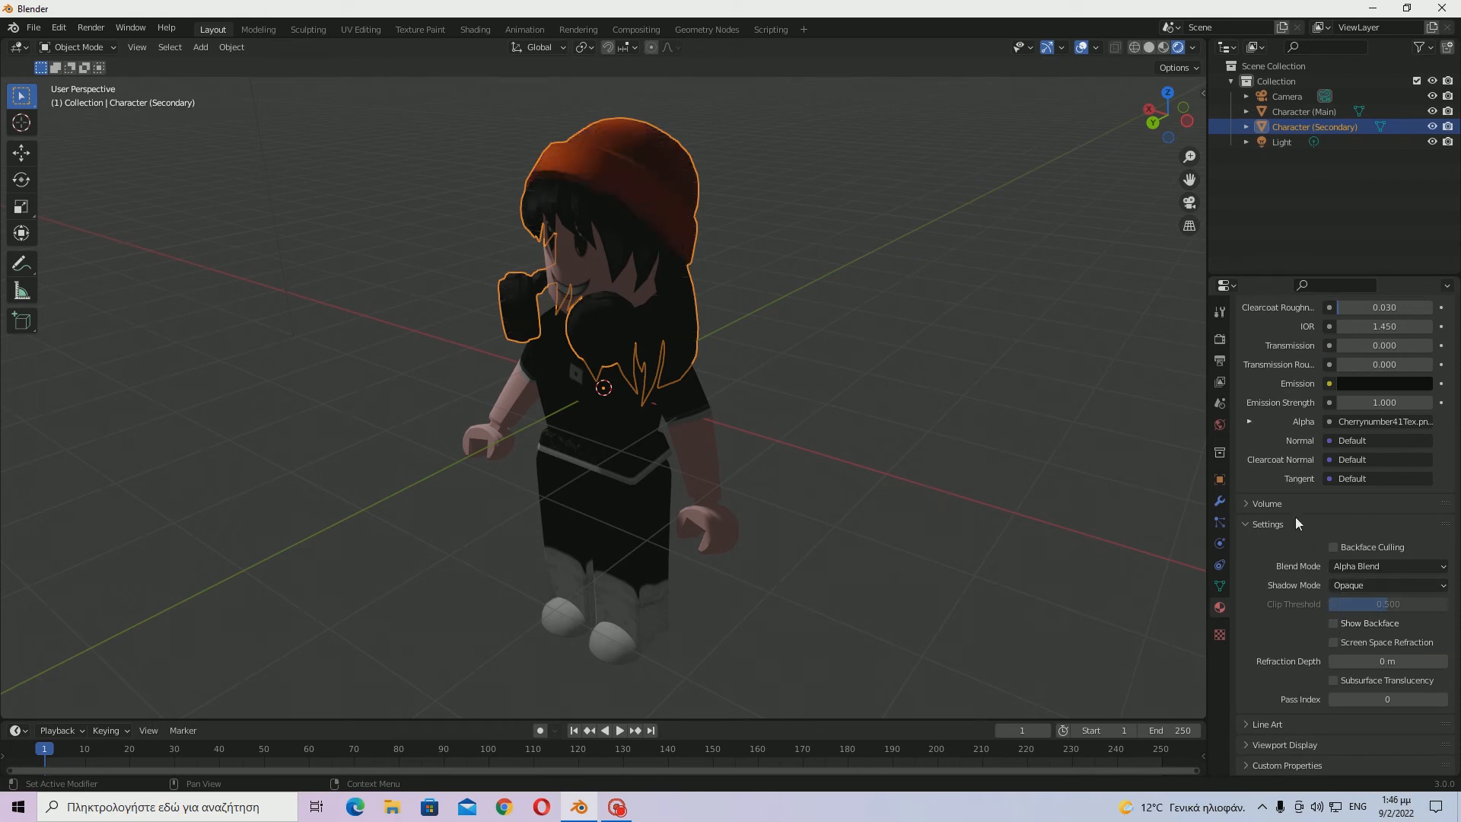
scroll(1309, 495, "up", 15)
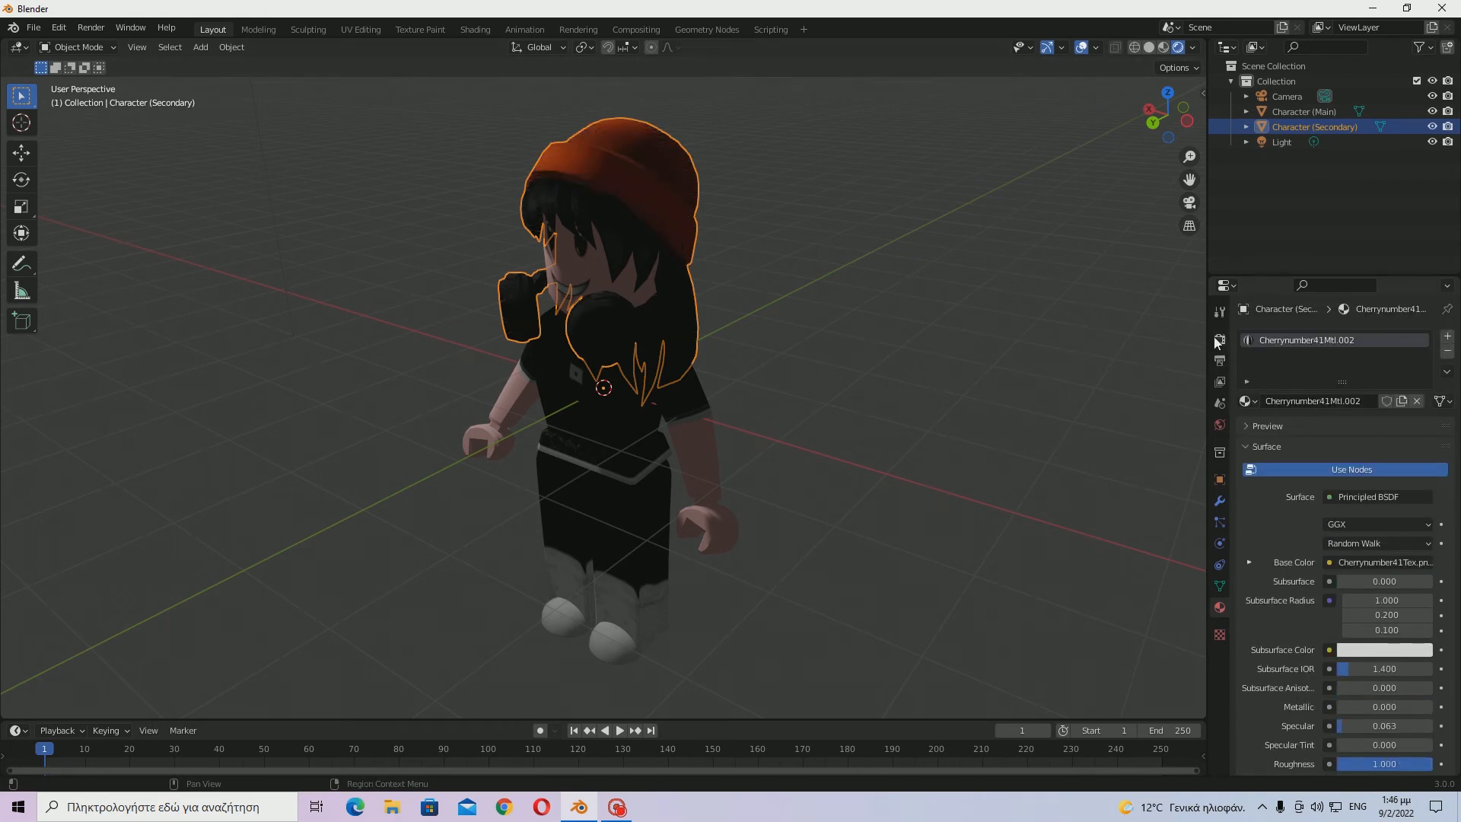
left_click(998, 399)
Examine the textured character from the back orthographic view and at an angle, with the object properties open.
middle_click_drag(998, 399, 1137, 414)
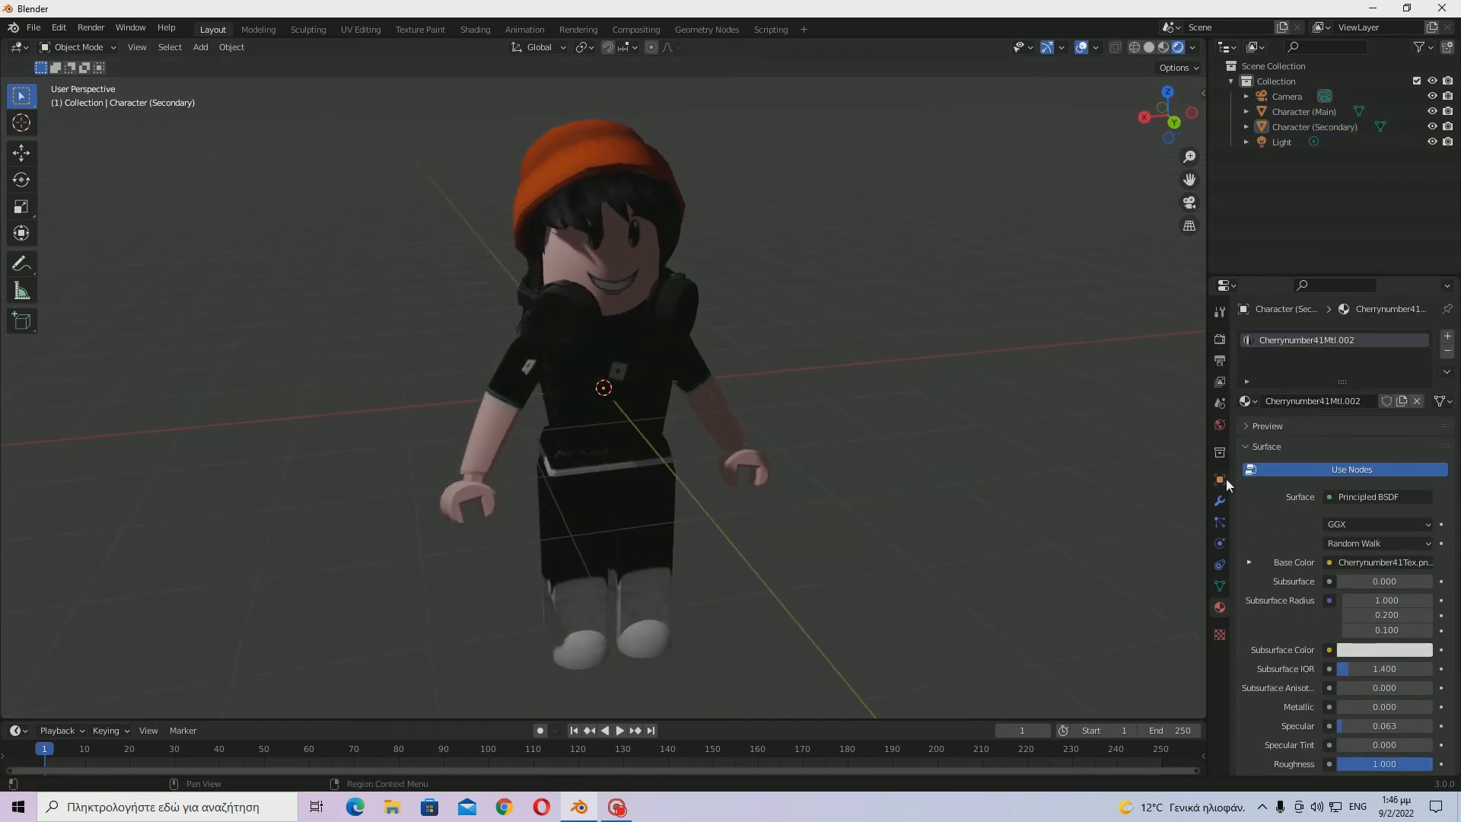
left_click(1222, 480)
left_click(1174, 123)
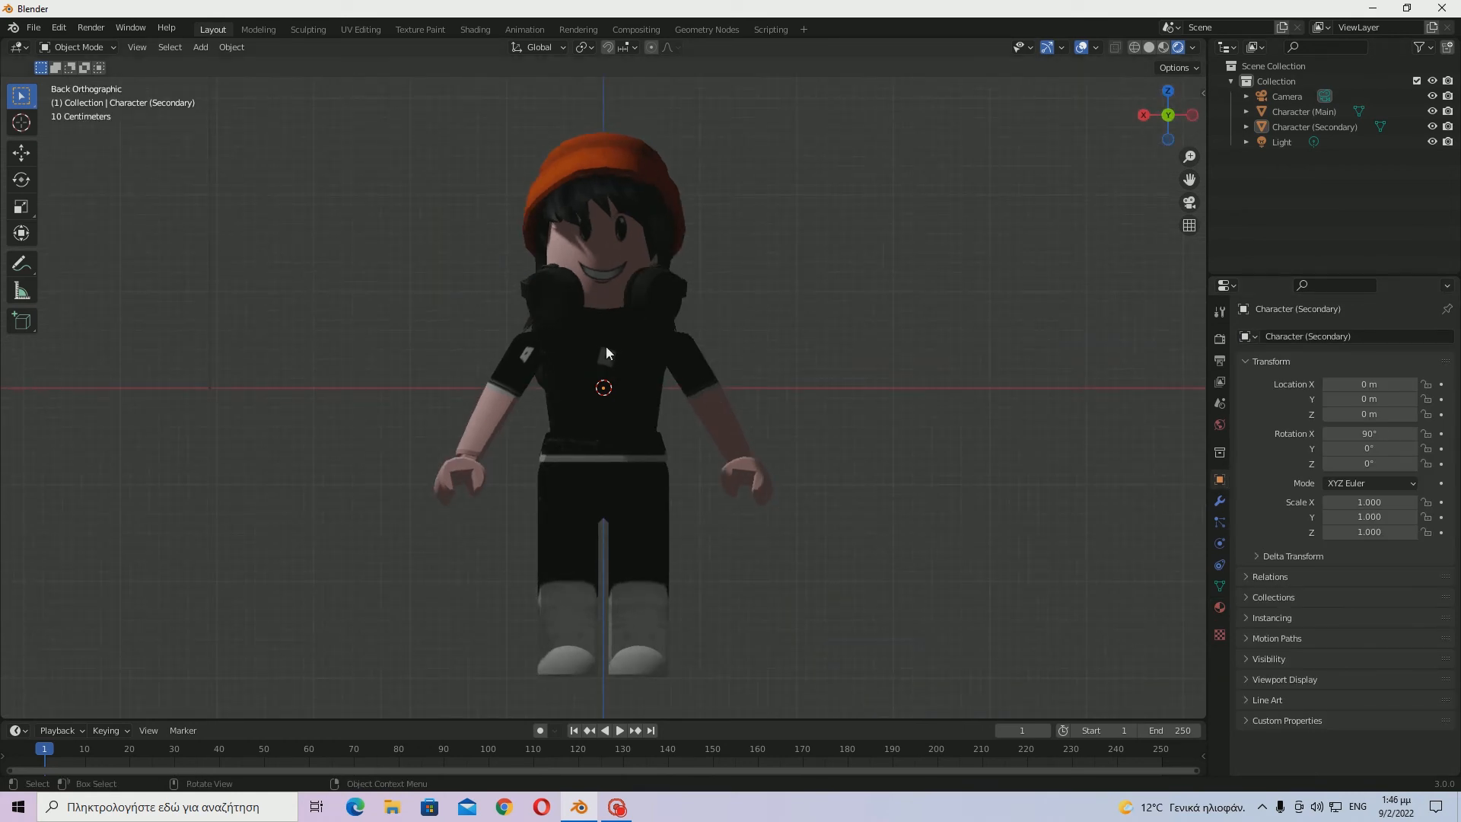
middle_click_drag(696, 273, 783, 331)
scroll(825, 355, "down", 4)
scroll(783, 340, "up", 3)
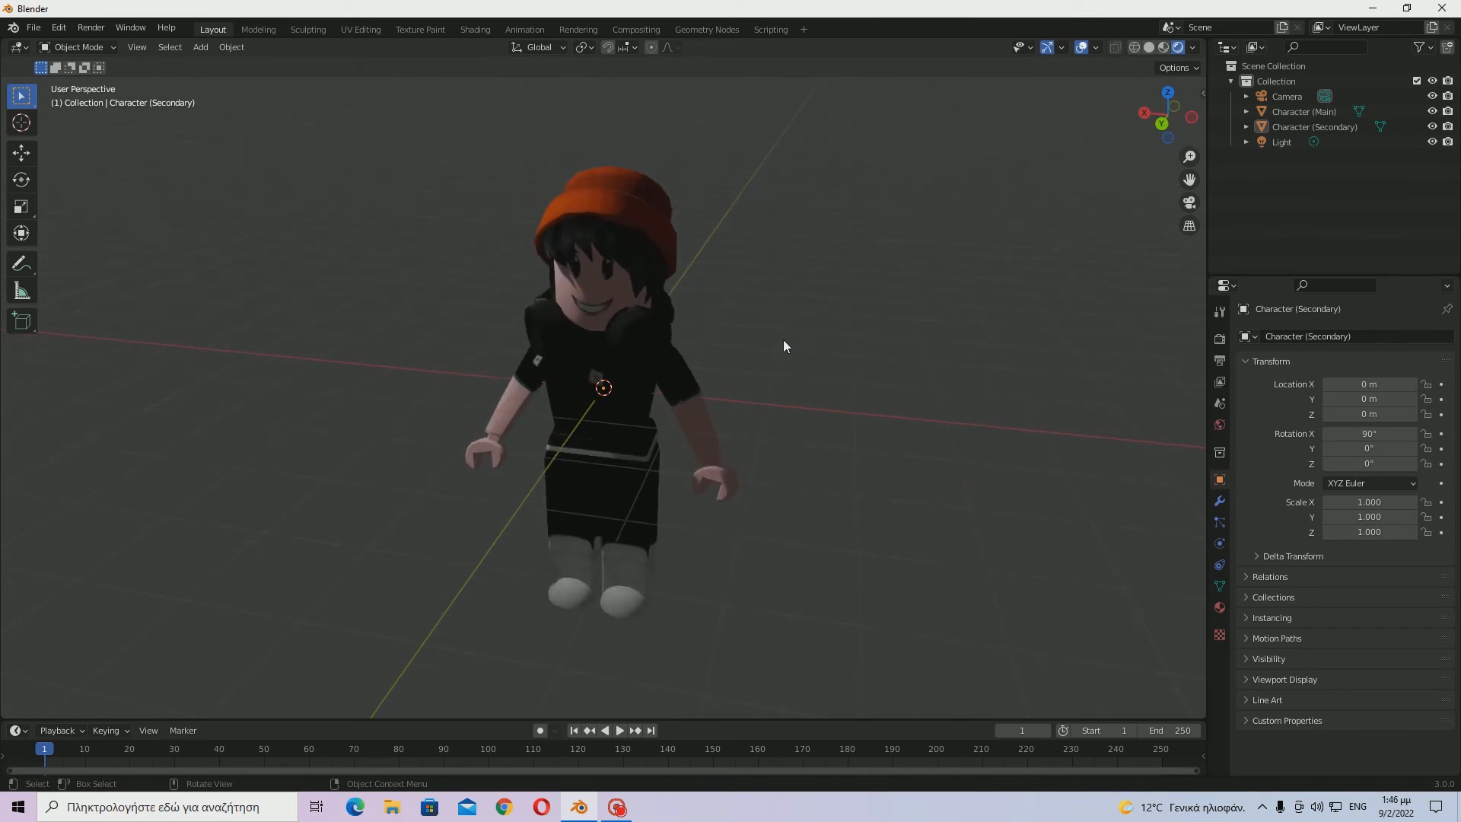
scroll(797, 350, "down", 1)
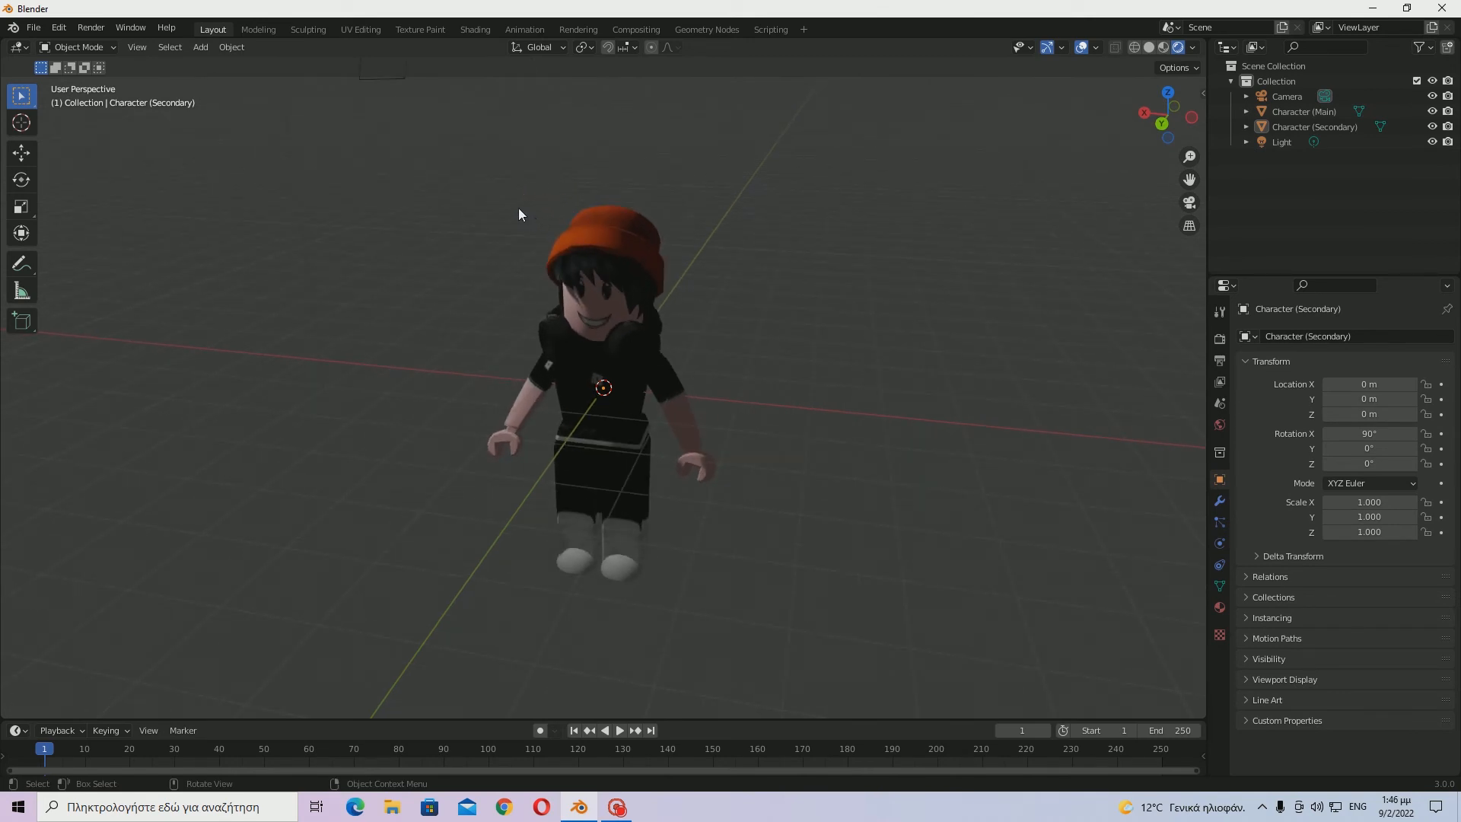
Select Character (Main) and Character (Secondary) together and examine them from the back orthographic view.
left_click_drag(506, 212, 703, 575)
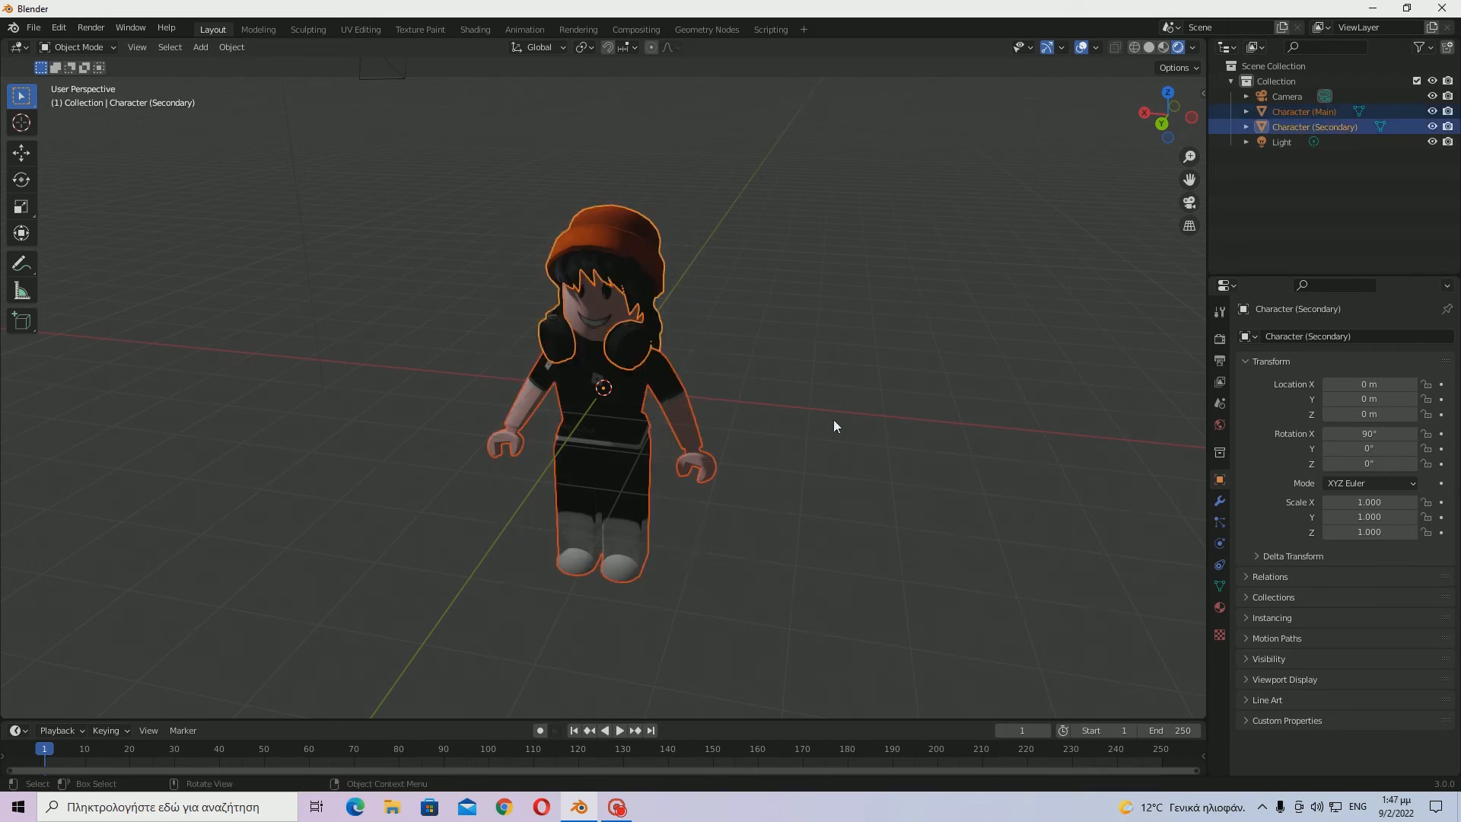
scroll(833, 420, "down", 6)
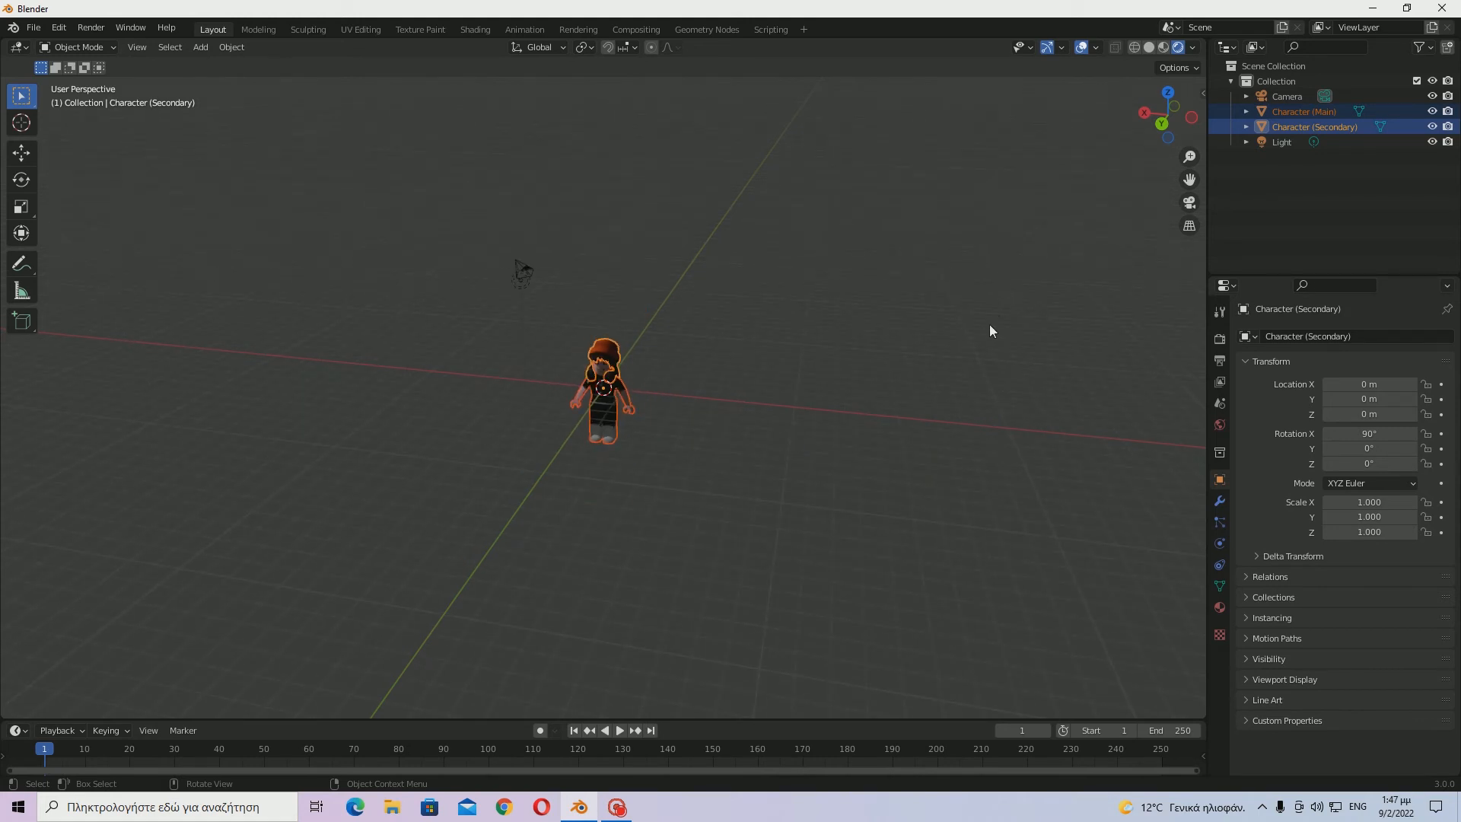
left_click(1162, 124)
scroll(621, 422, "up", 15)
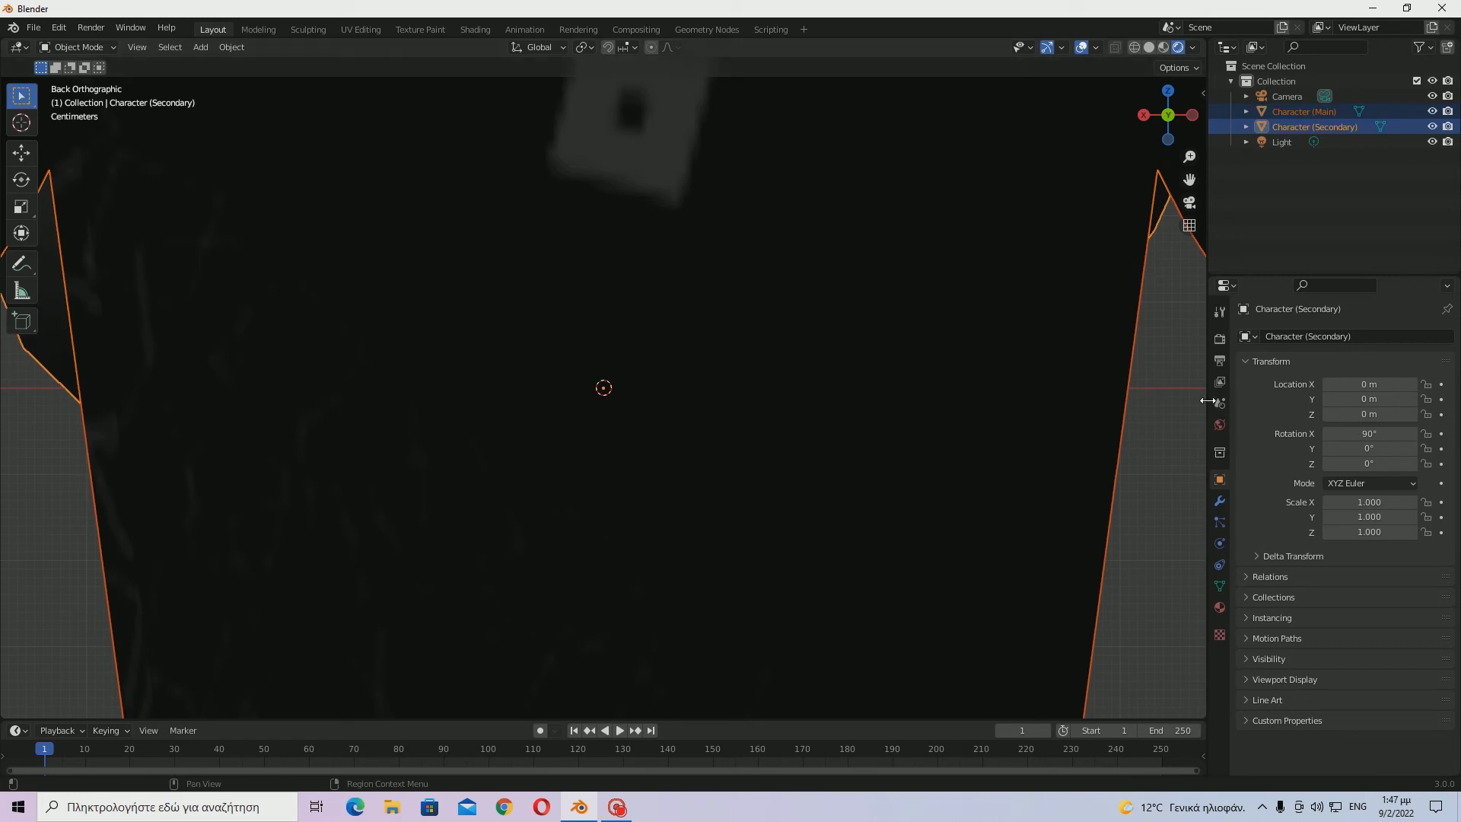
scroll(1062, 326, "down", 15)
middle_click_drag(1012, 337, 1002, 351)
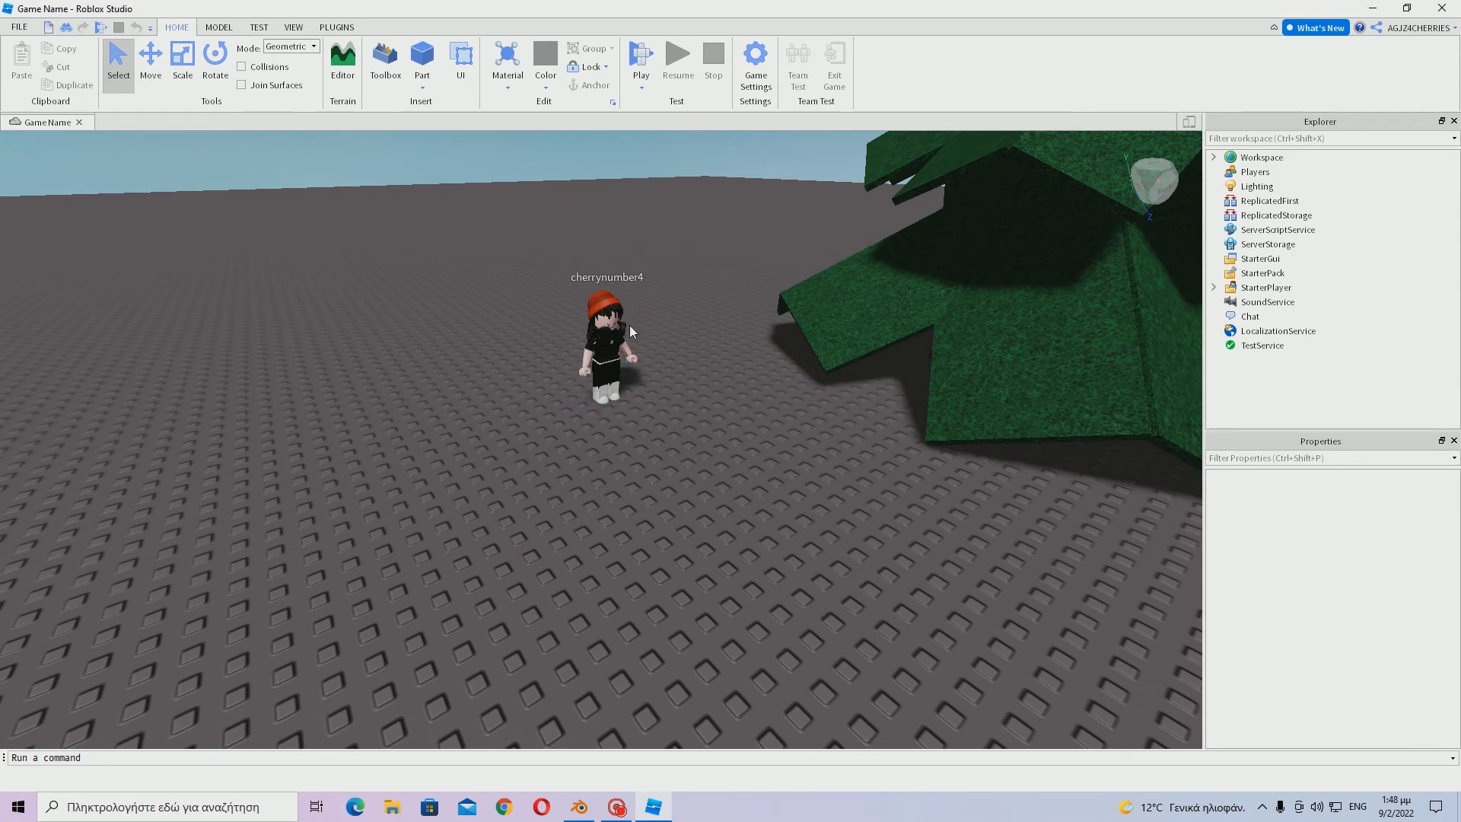
Switch to Roblox Studio, select the R6 avatar's model in the scene and expand its contents in the Explorer.
right_click_drag(719, 464, 720, 505)
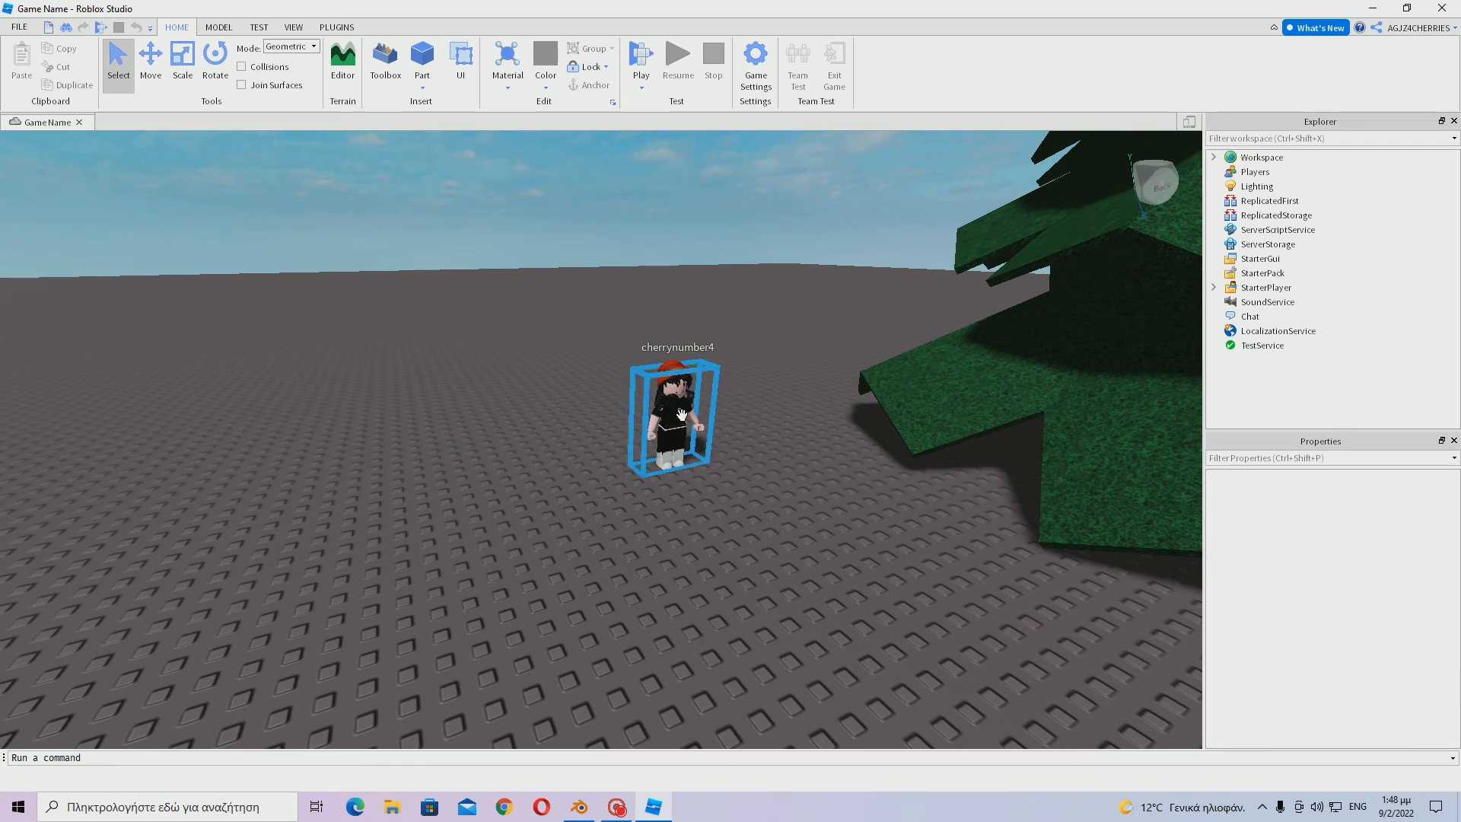
left_click(681, 414)
left_click(1228, 243)
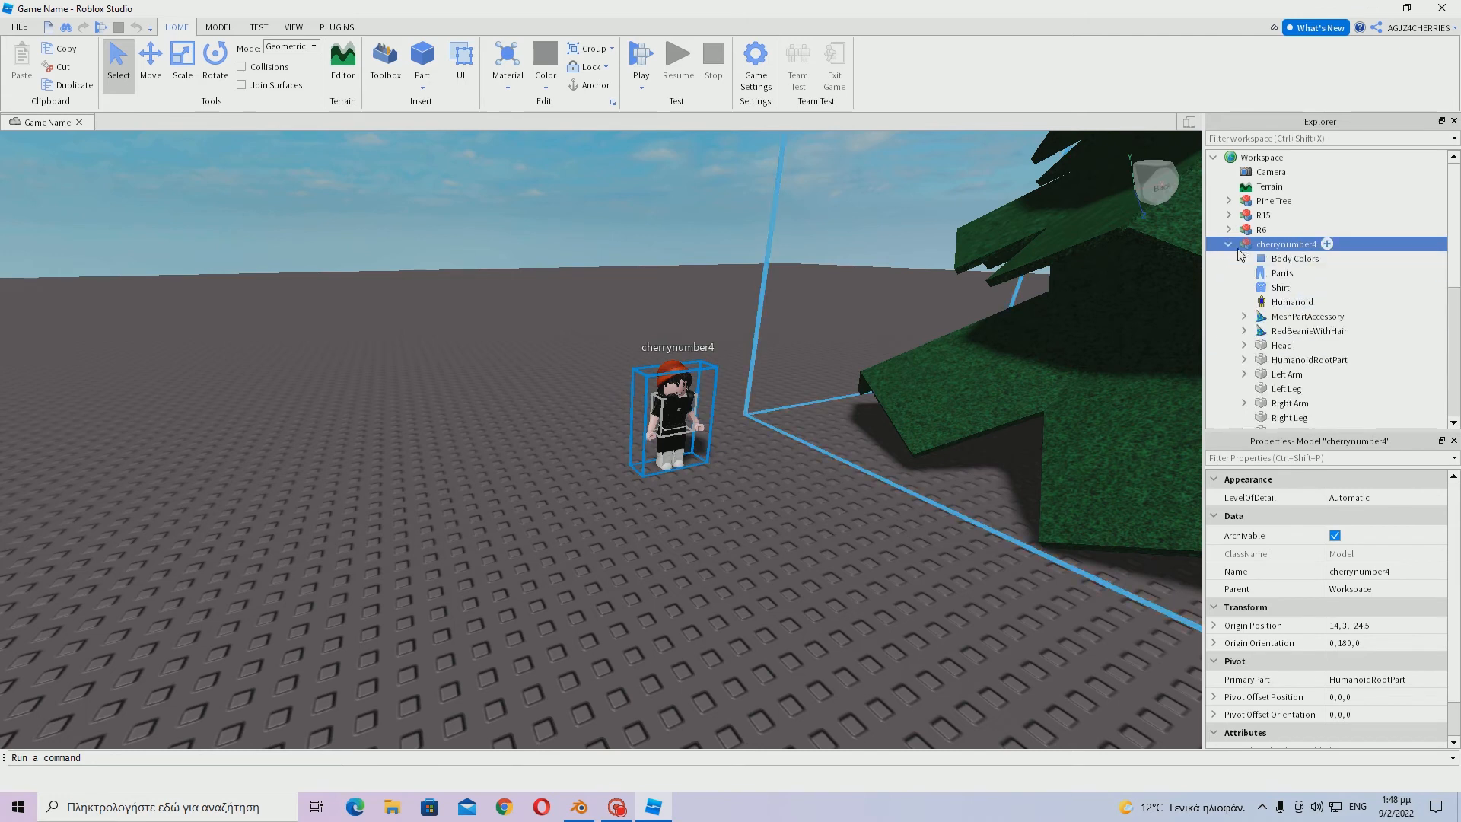
scroll(1335, 327, "down", 2)
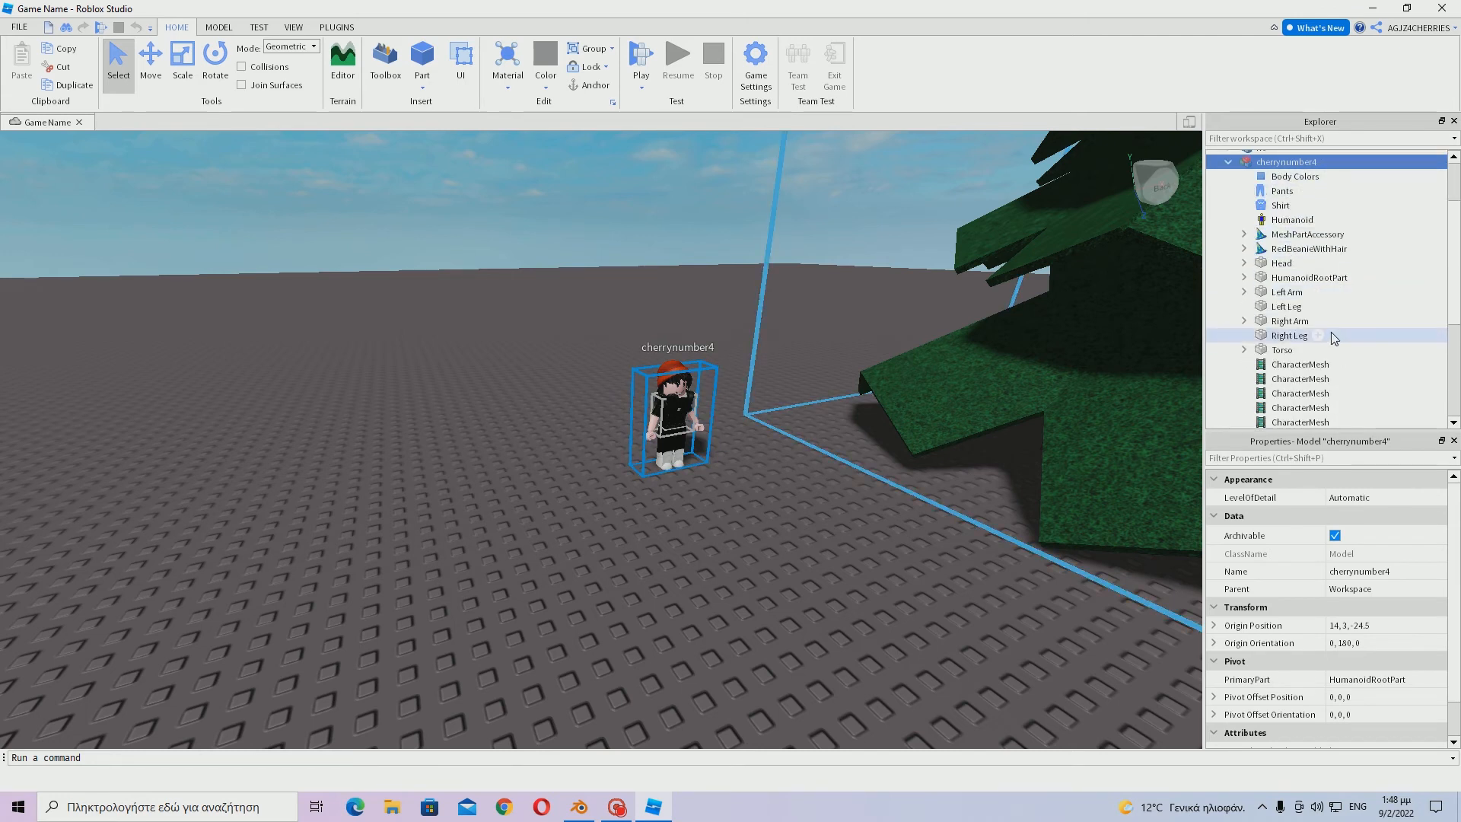
Select the avatar's Head, Left Arm, Left Leg, Right Arm, Right Leg and Torso parts together.
left_click(1370, 263)
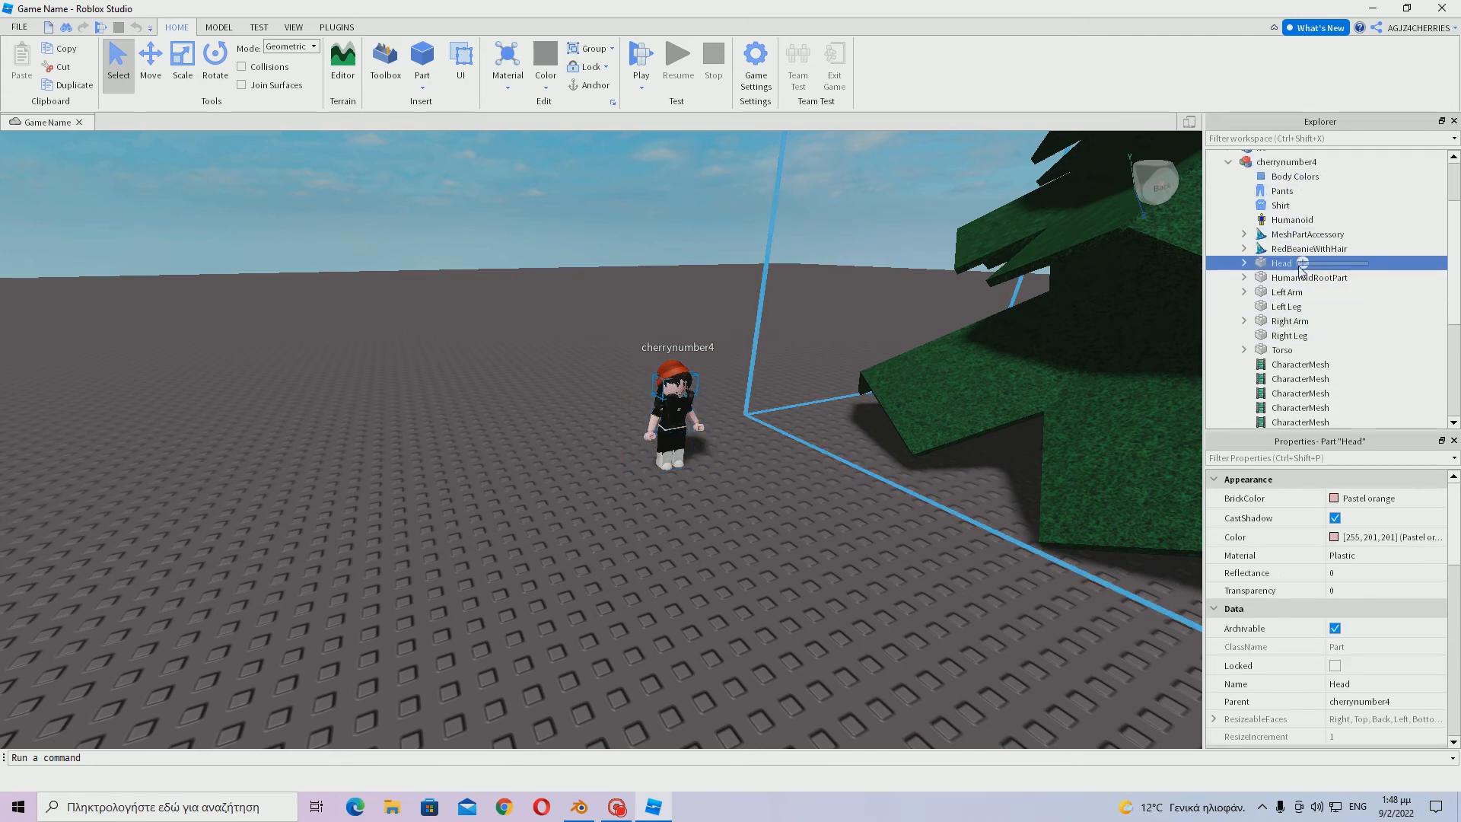
left_click(1286, 292, "ctrl")
left_click(1283, 350, "ctrl+shift")
left_click(1275, 264, "ctrl")
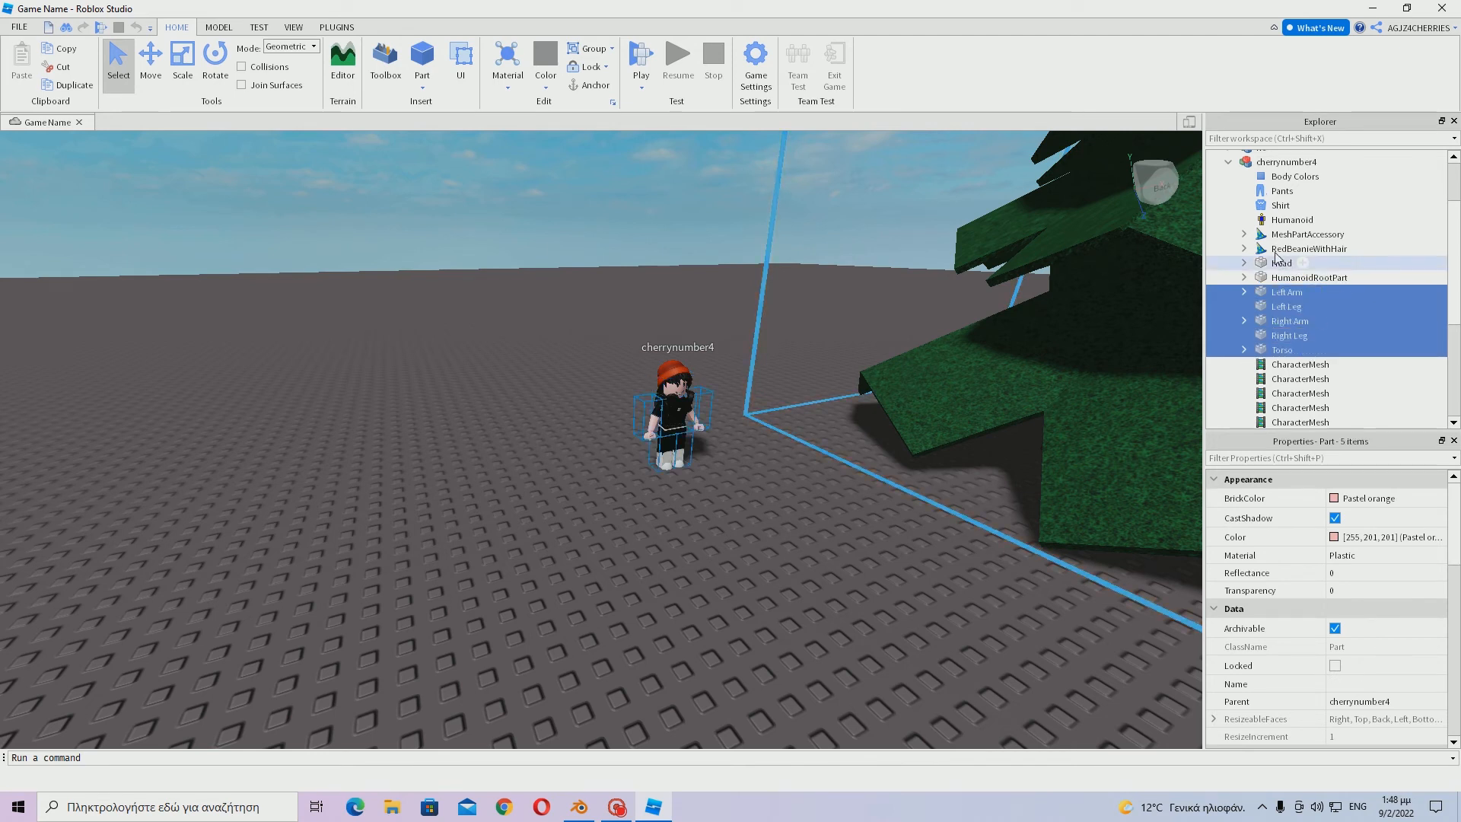
left_click(1275, 264, "ctrl")
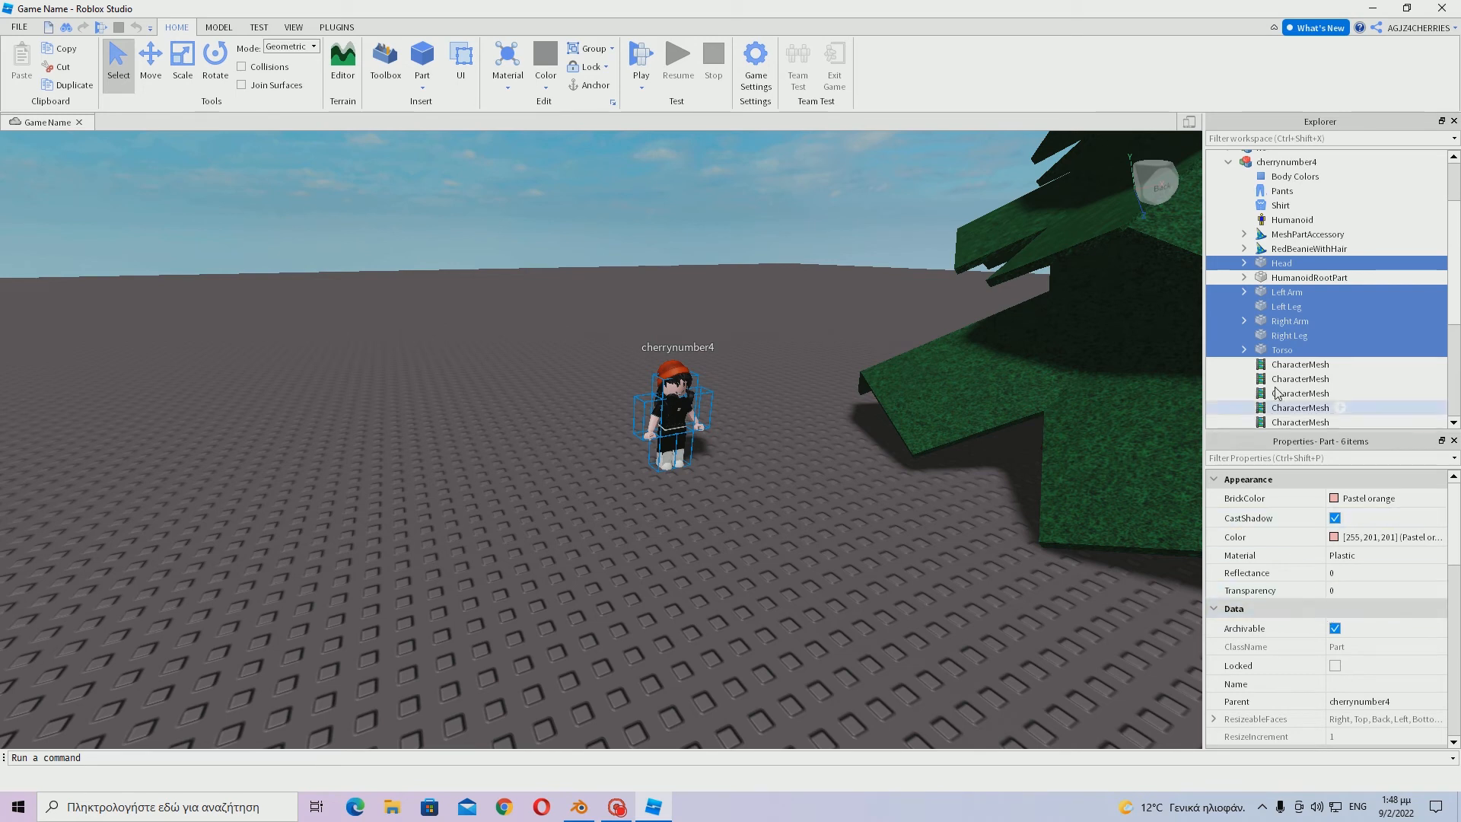
Reselect only the avatar's head, arms, legs and torso within its model and open the selection's context options.
left_click(1286, 162)
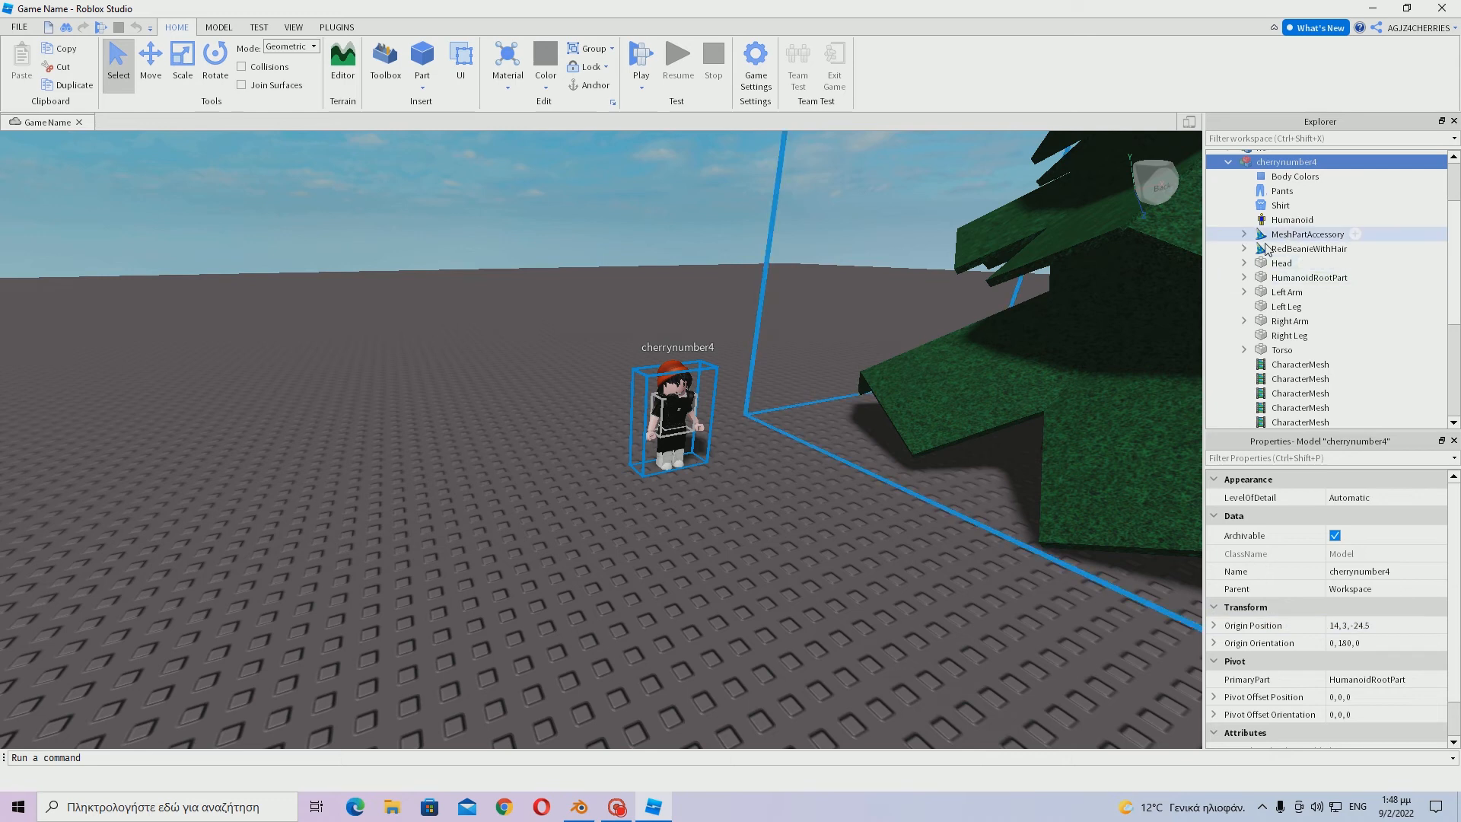
left_click(1284, 264)
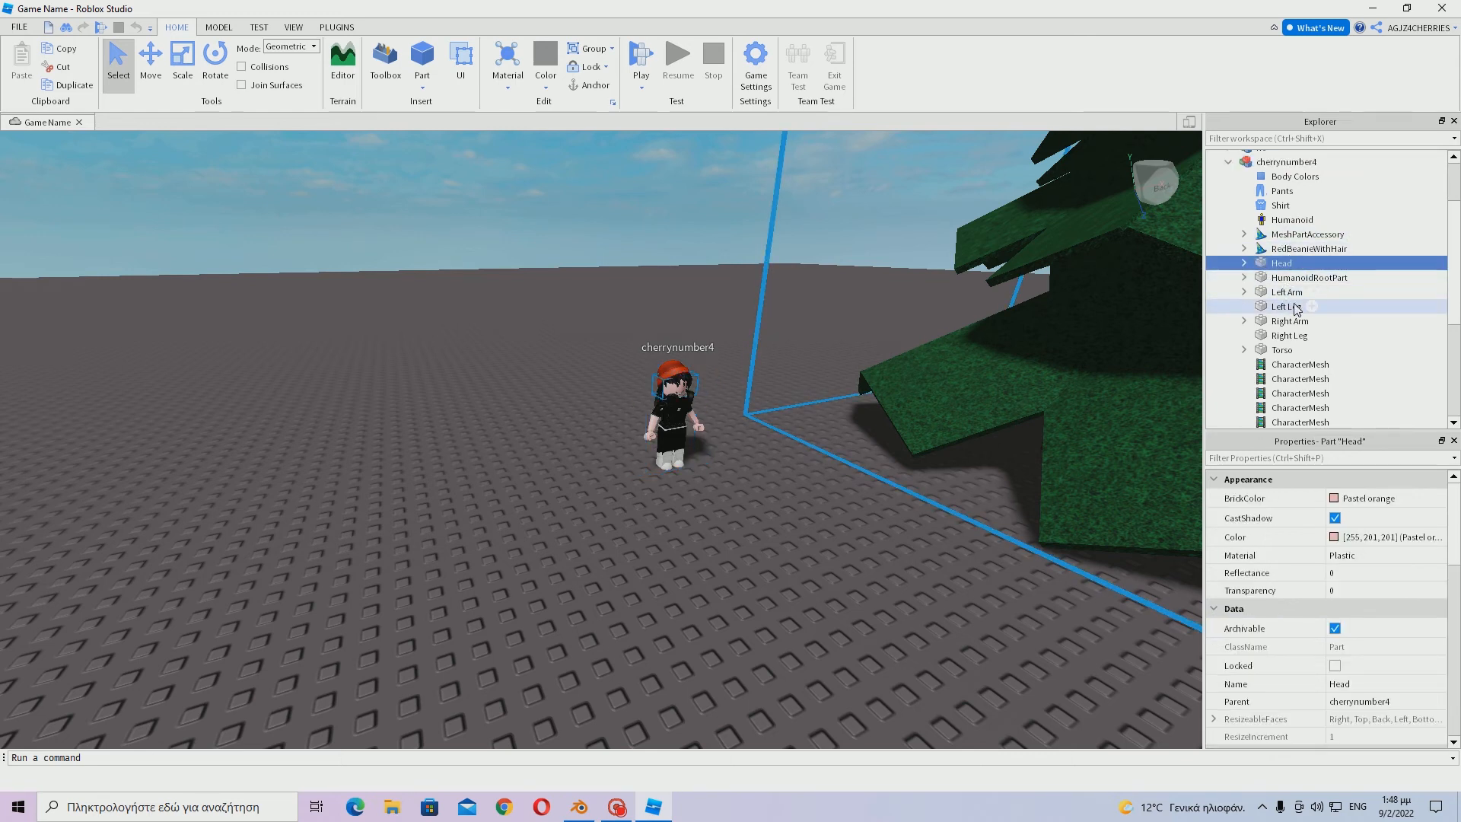
left_click(1370, 296)
left_click(1286, 350, "shift")
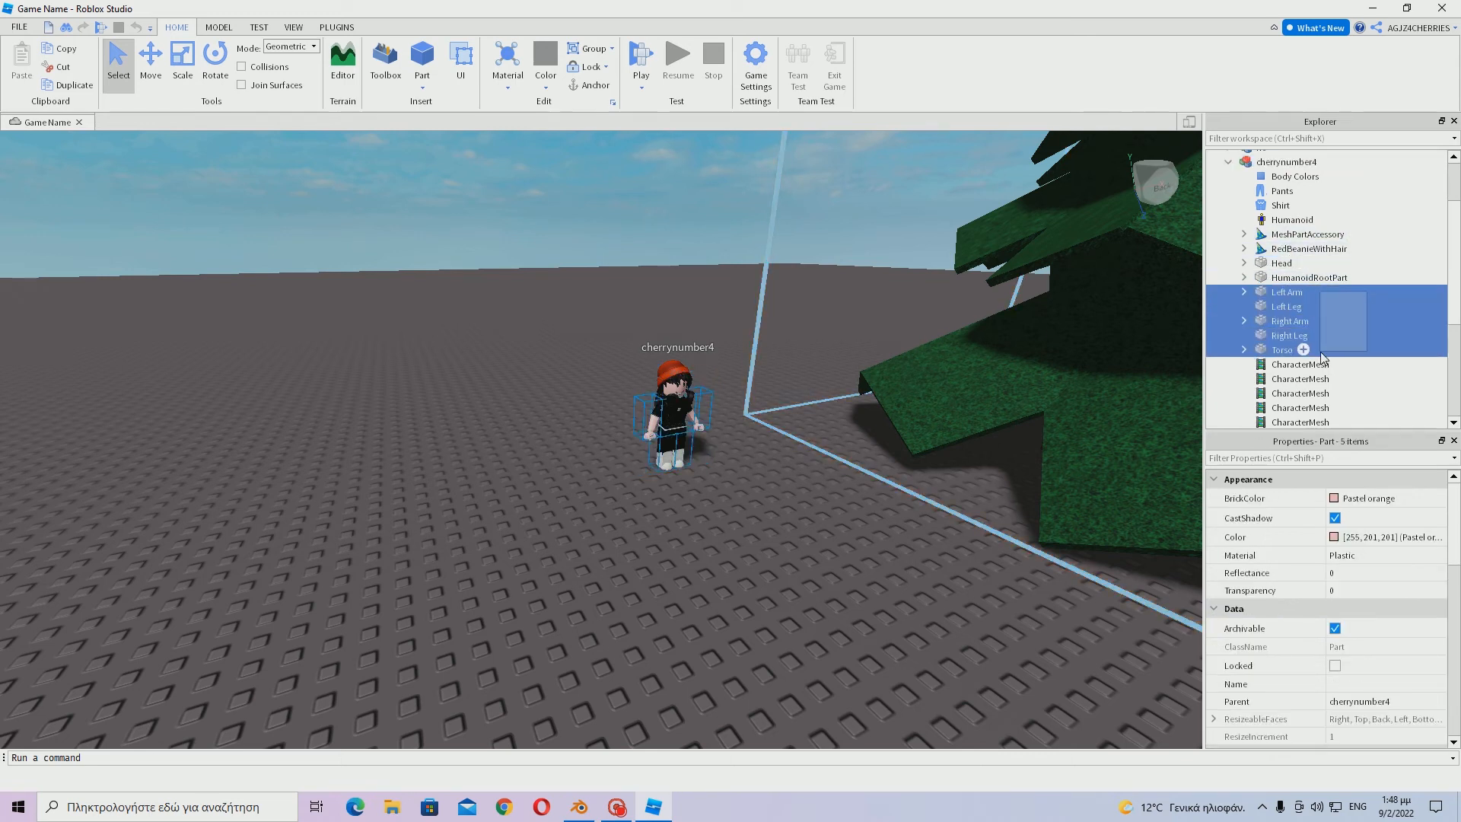
left_click(1283, 263, "ctrl")
right_click(1277, 322)
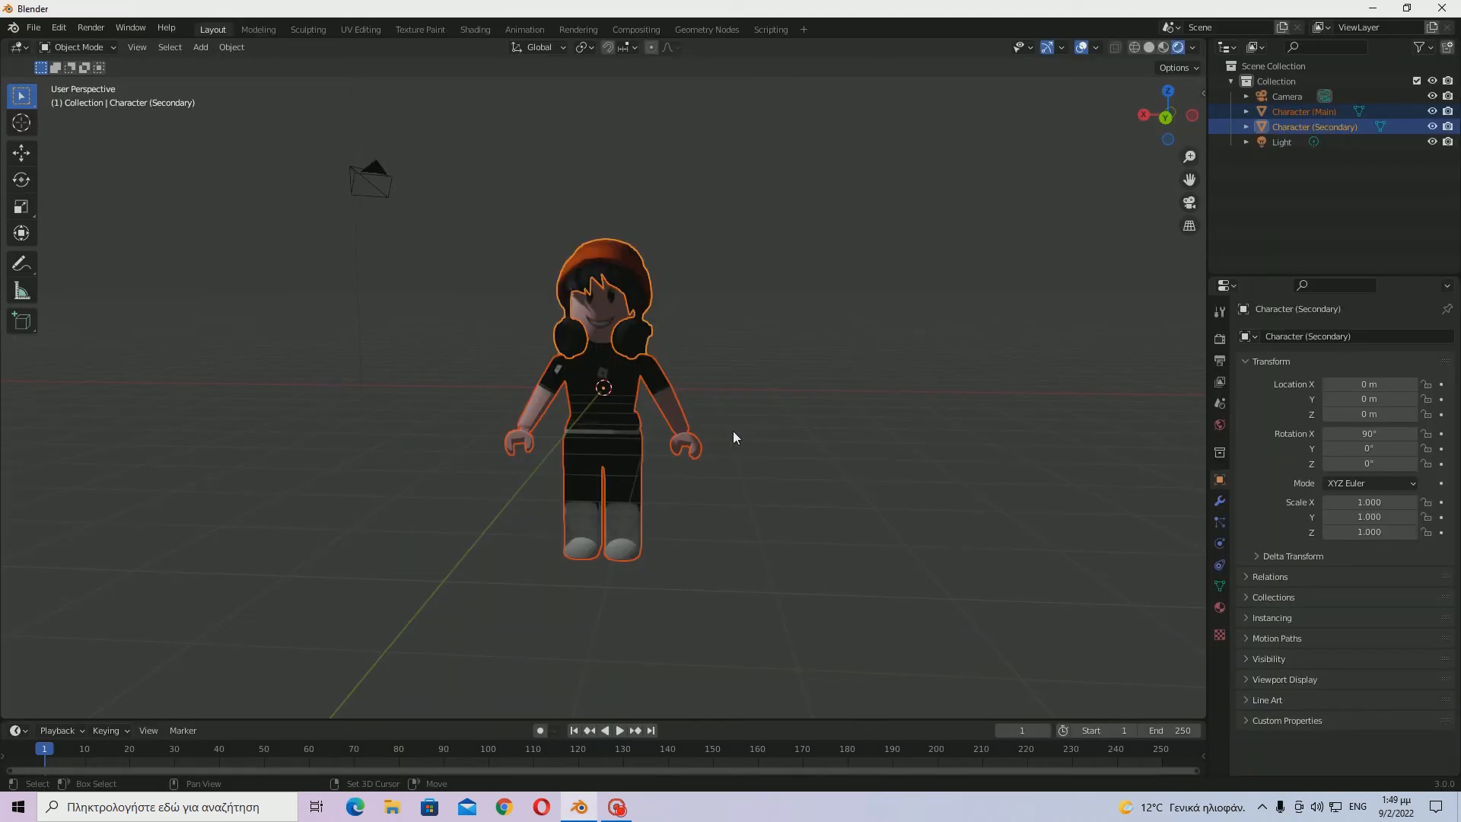
In Blender, deselect the existing character and import BRUH.obj from the Desktop as a Wavefront OBJ.
left_click(998, 358)
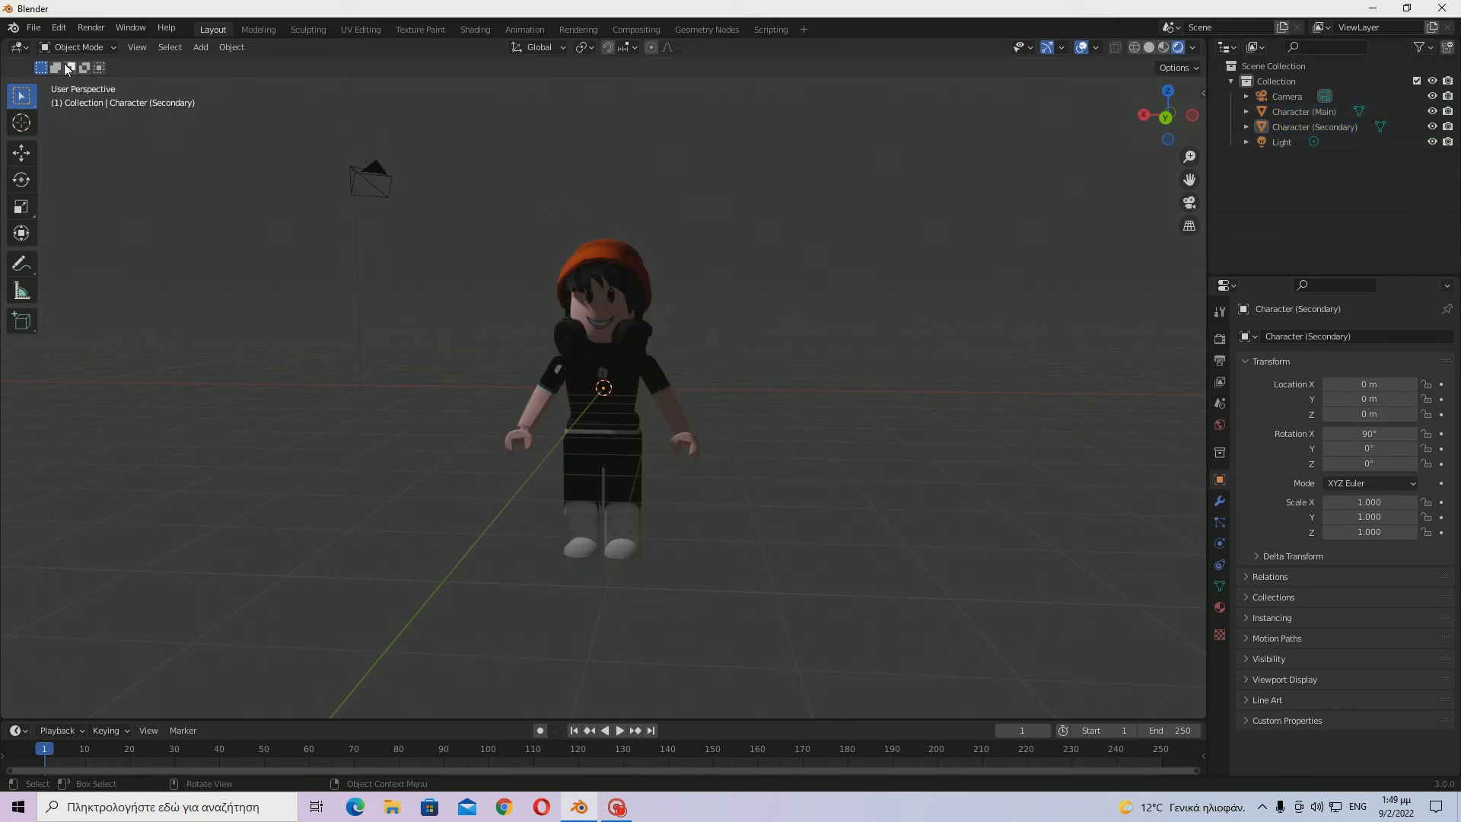
left_click(35, 32)
mouse_move(58, 235)
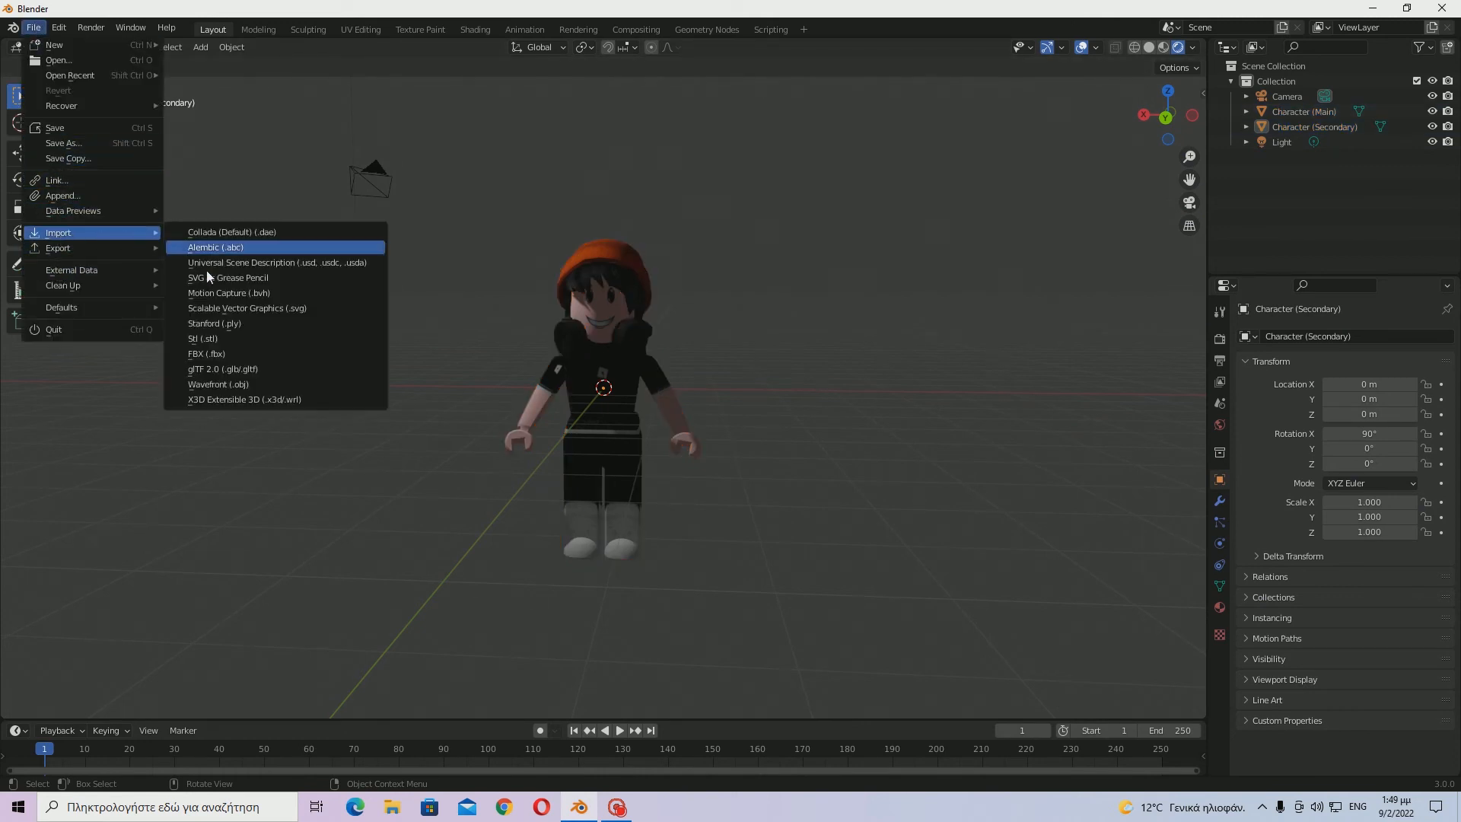
left_click(215, 385)
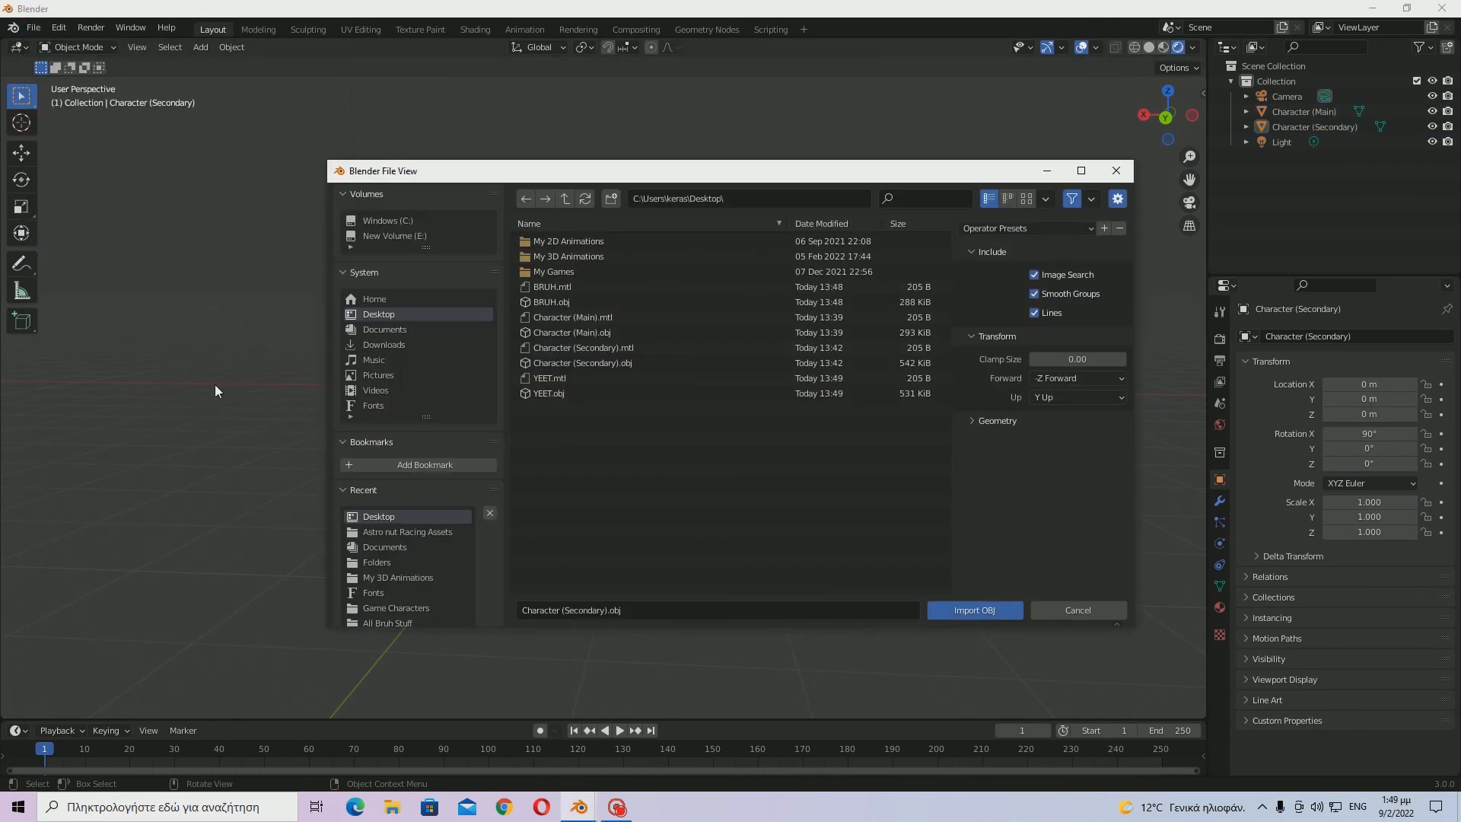
left_click(550, 299)
left_click(545, 394)
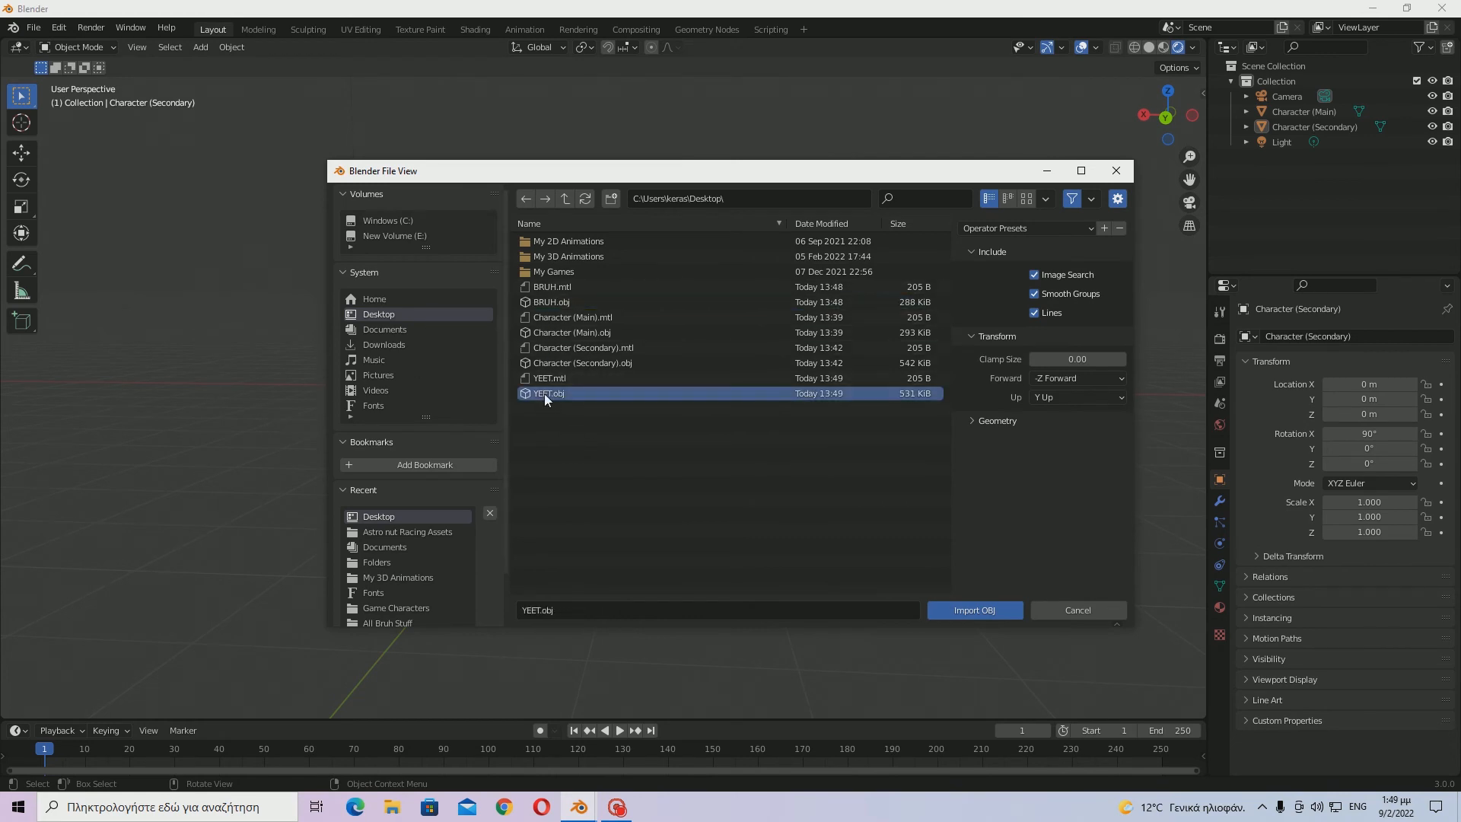
double_click(553, 301)
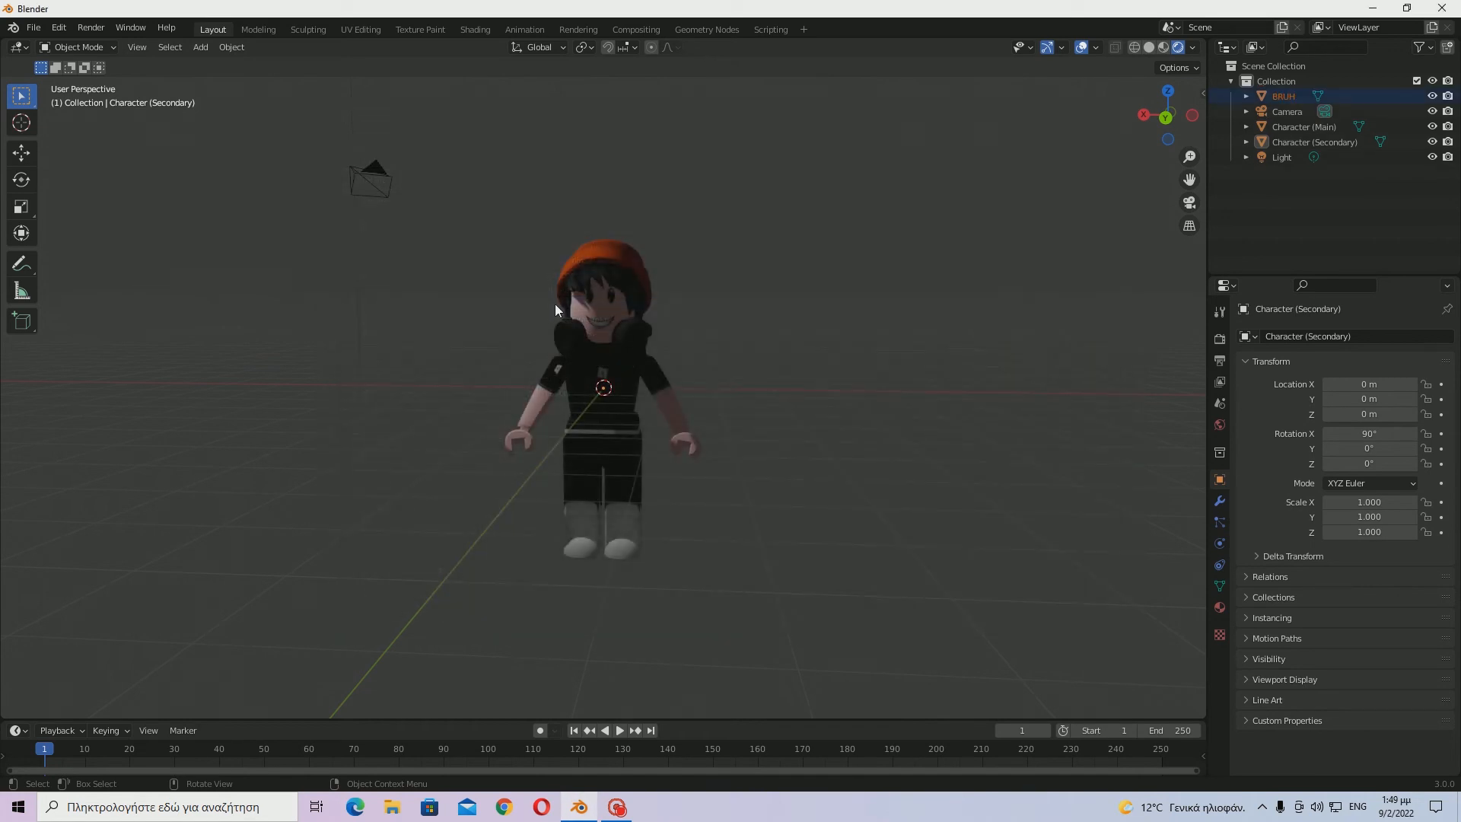
Import YEET.obj from the Desktop as a second Wavefront OBJ.
middle_click_drag(893, 388, 687, 374)
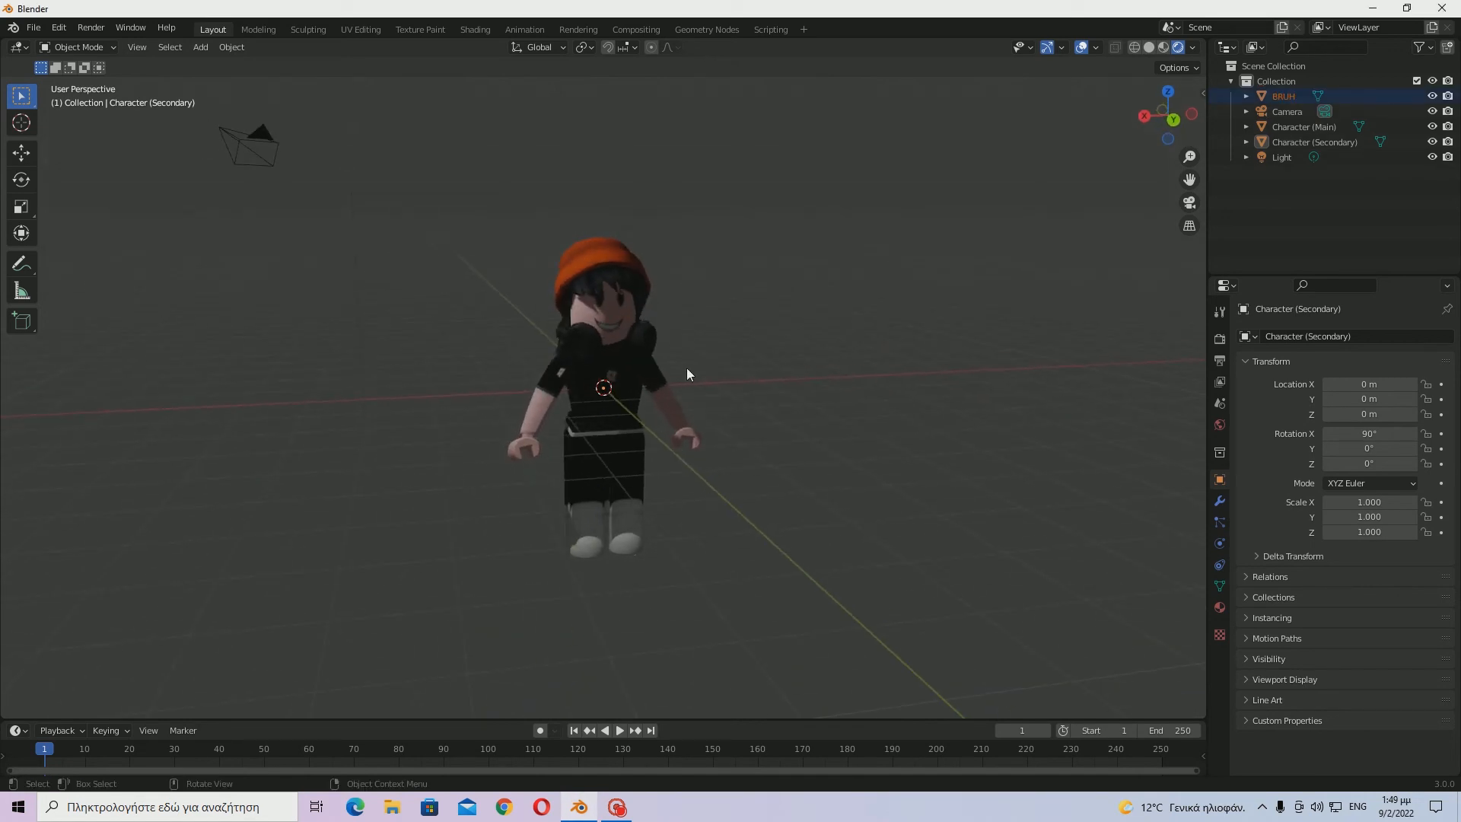
left_click(33, 27)
mouse_move(152, 233)
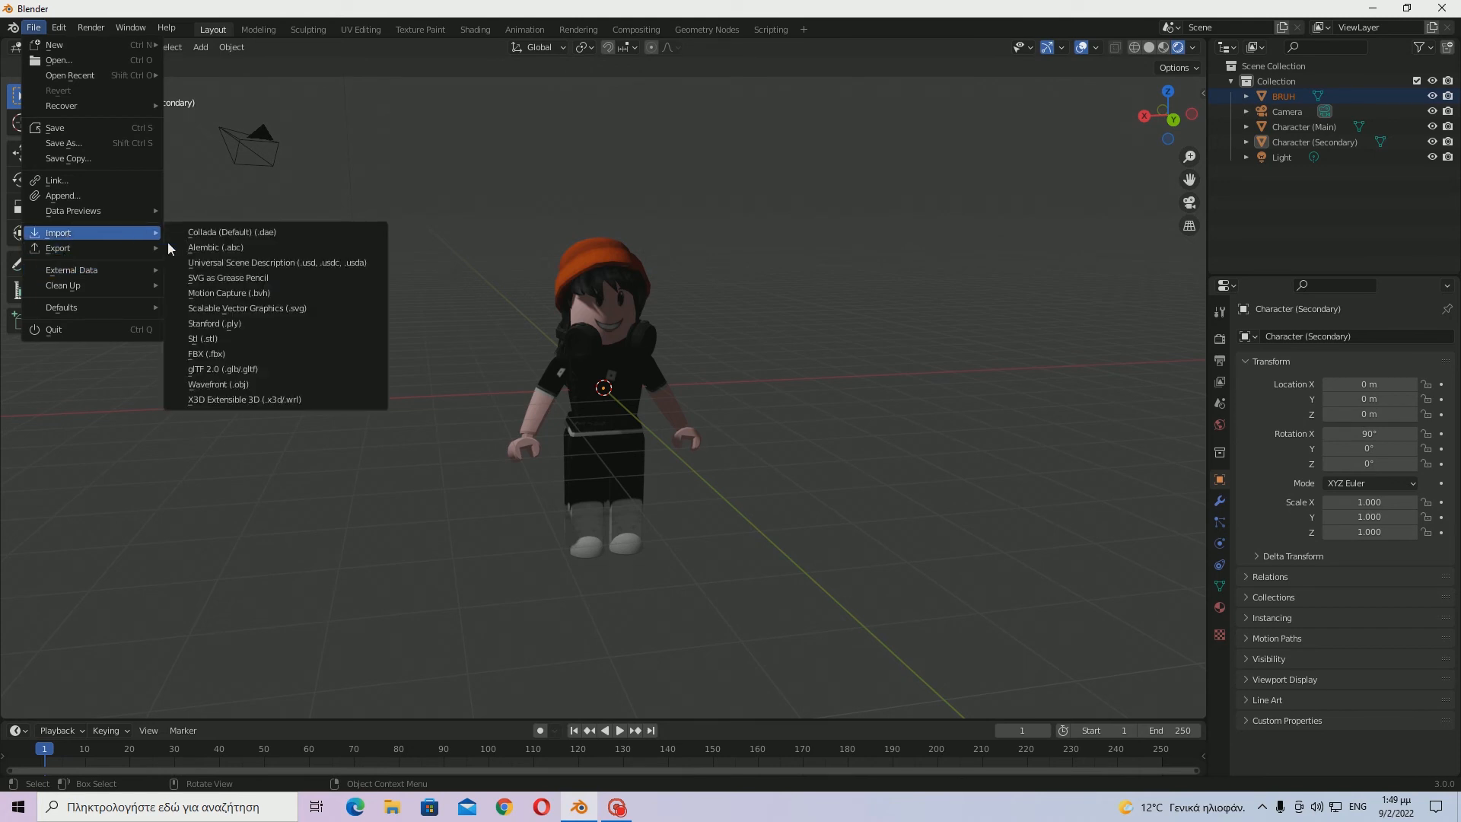
left_click(226, 385)
left_click(541, 394)
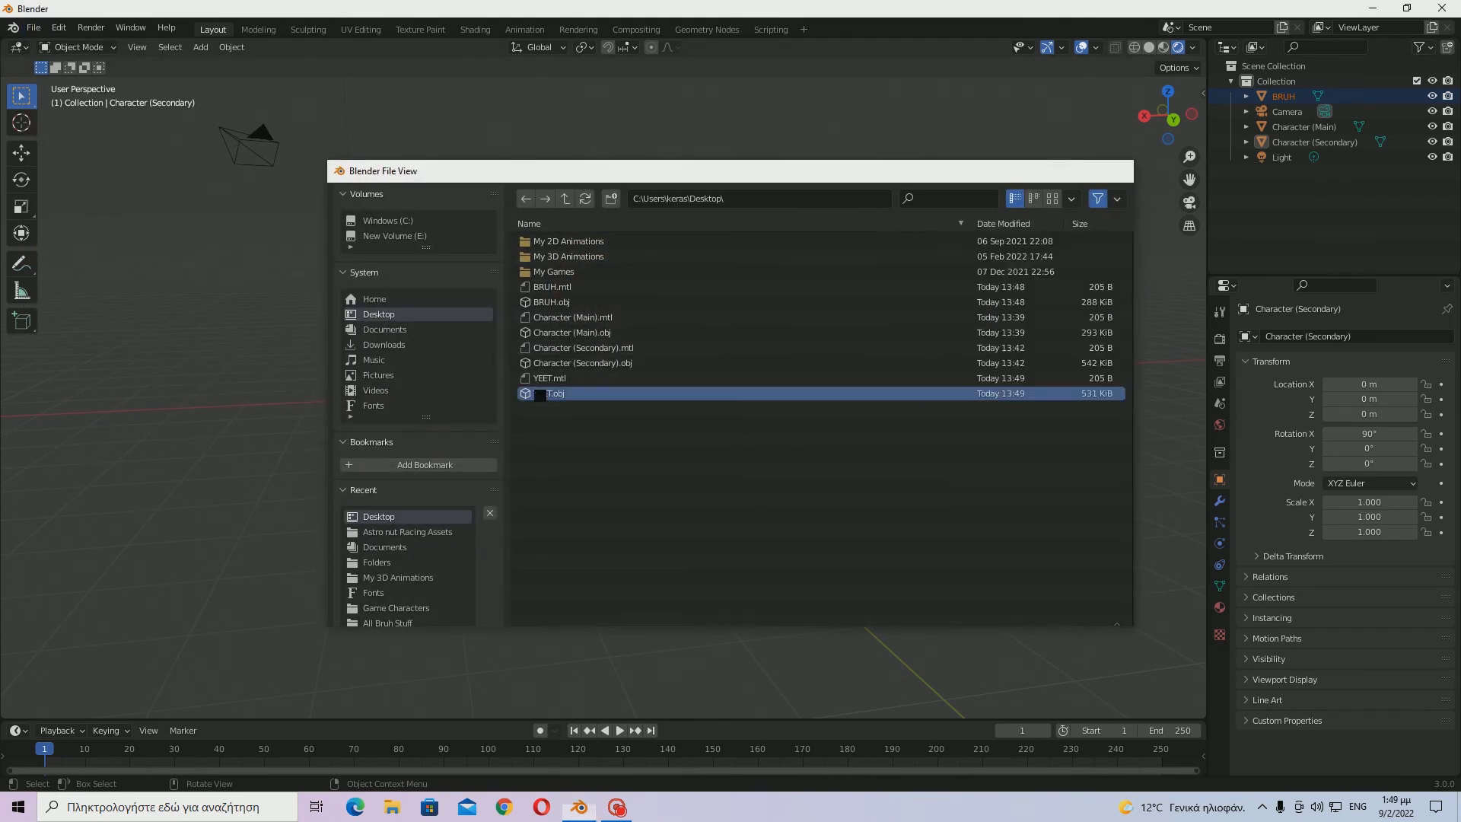
double_click(540, 394)
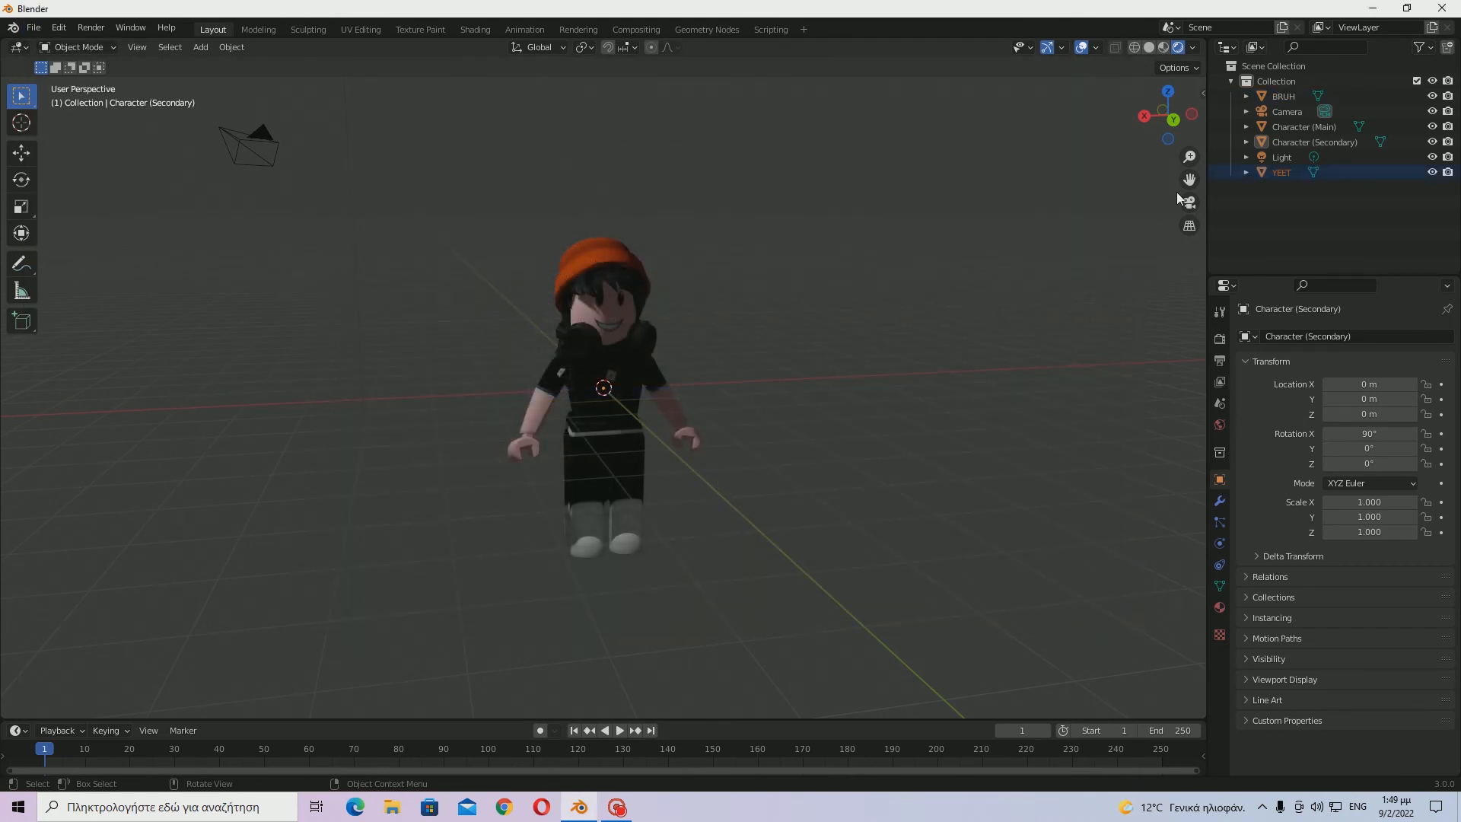
Locate the newly imported YEET object in the scene and select it together with BRUH.
left_click(1282, 158)
left_click(1281, 172)
scroll(816, 284, "down", 3)
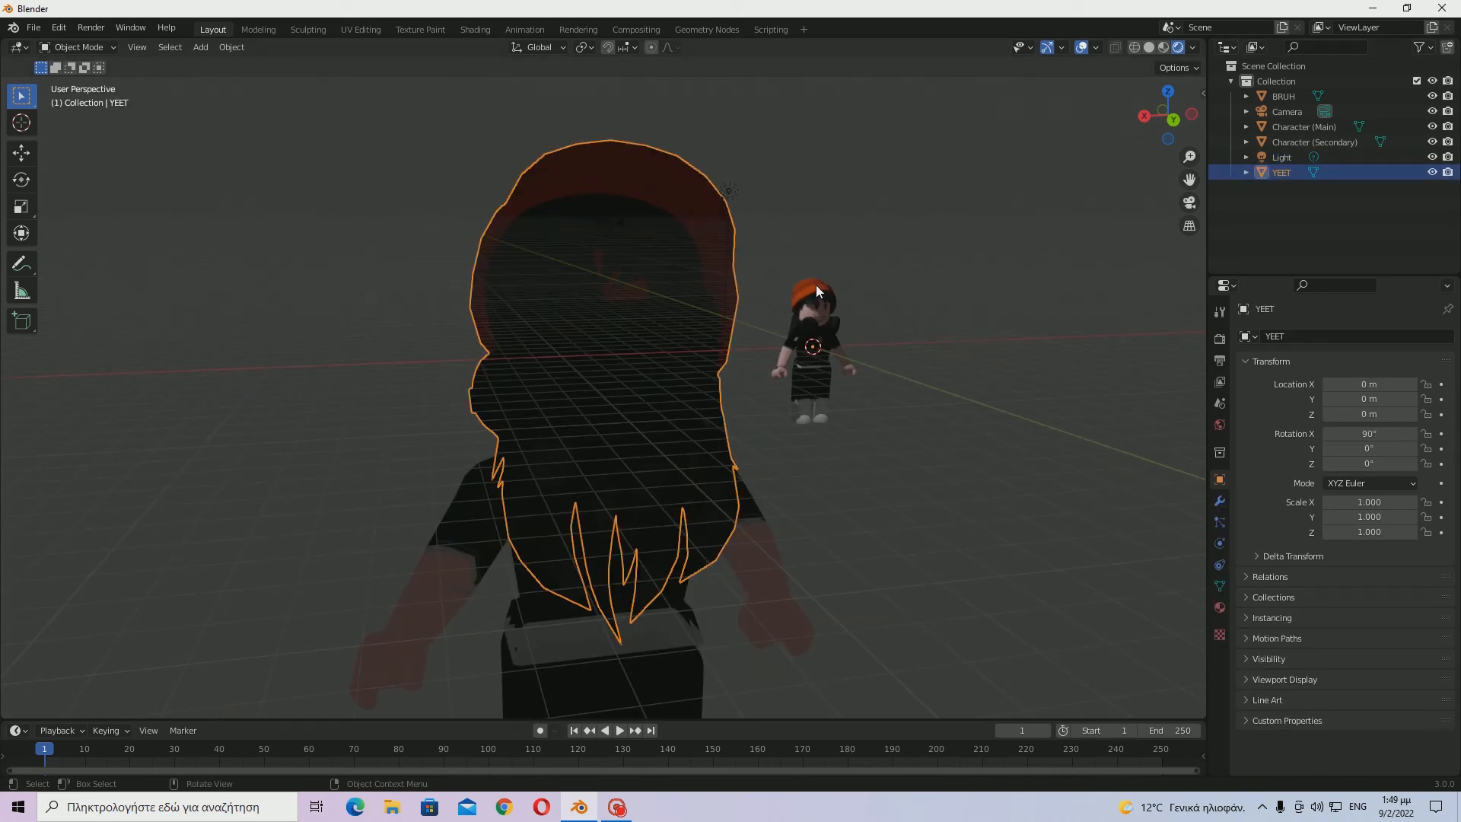
scroll(817, 279, "down", 2)
middle_click_drag(820, 272, 333, 430)
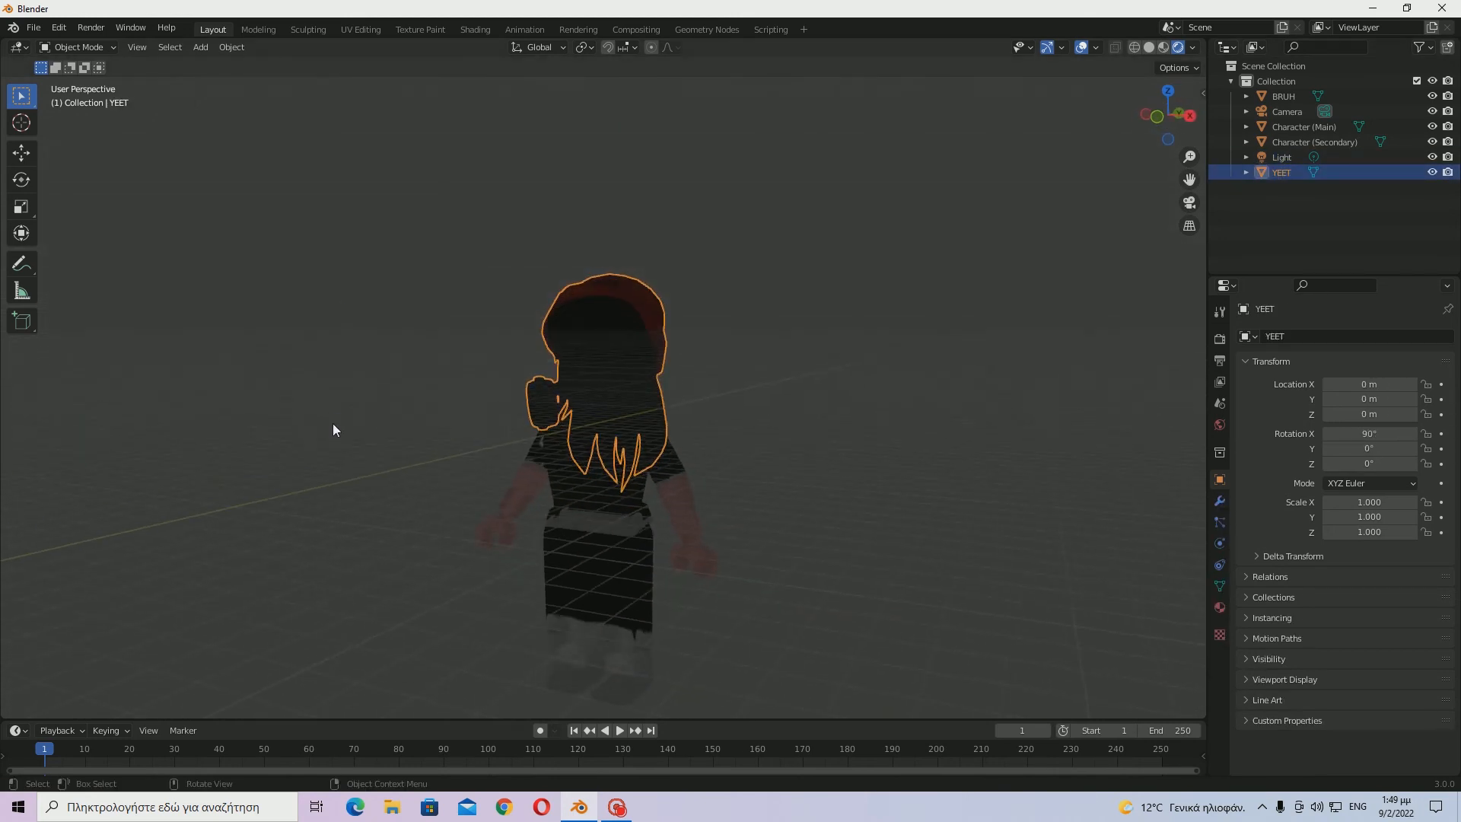
left_click(333, 430)
scroll(483, 424, "down", 4)
left_click_drag(491, 302, 716, 449)
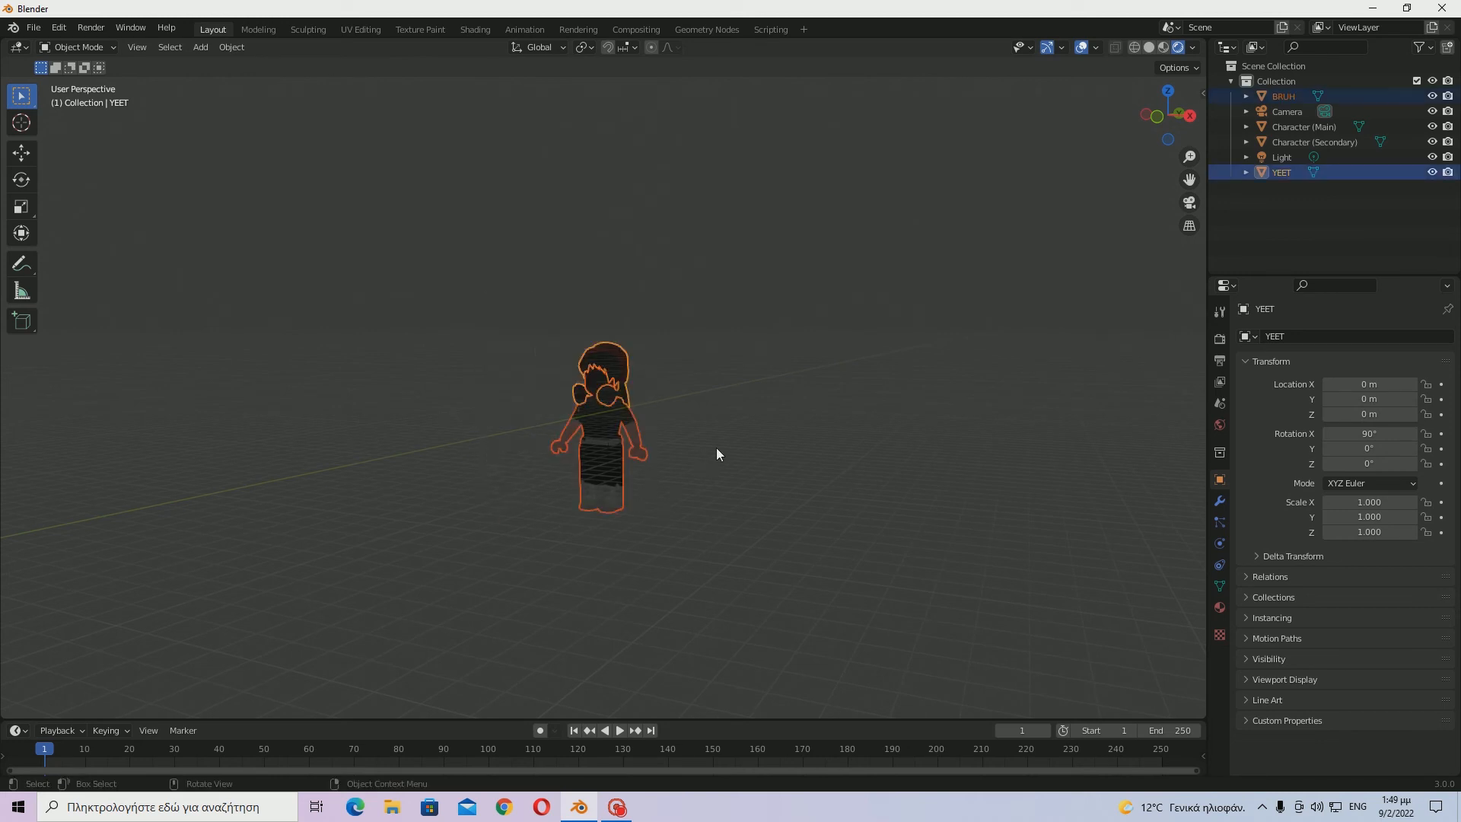
Turn off Show Backface in the material settings of YEET and BRUH.
left_click(1220, 607)
scroll(1293, 548, "down", 15)
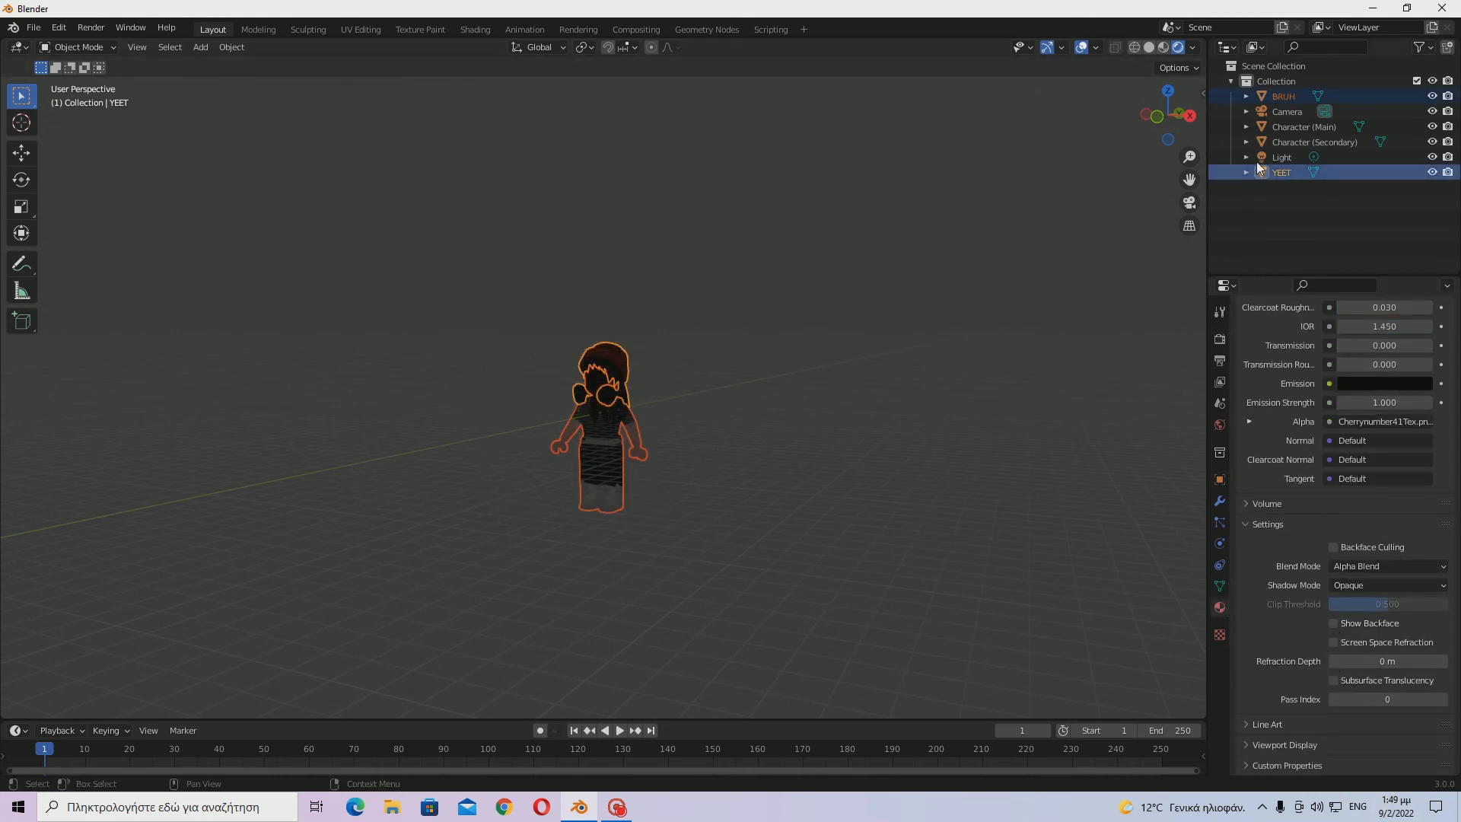
left_click(1273, 97)
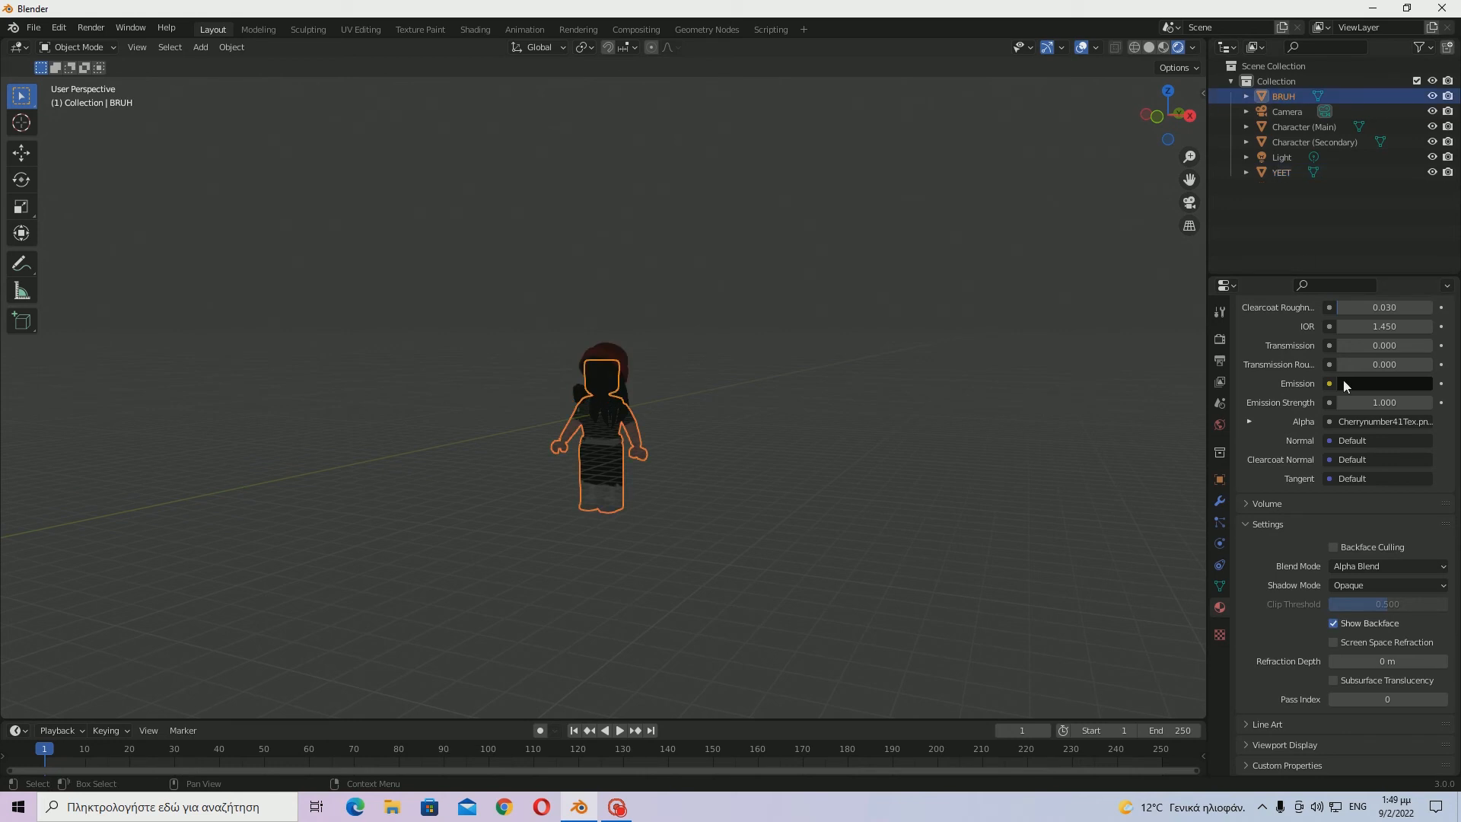
left_click(1334, 624)
scroll(1250, 534, "up", 15)
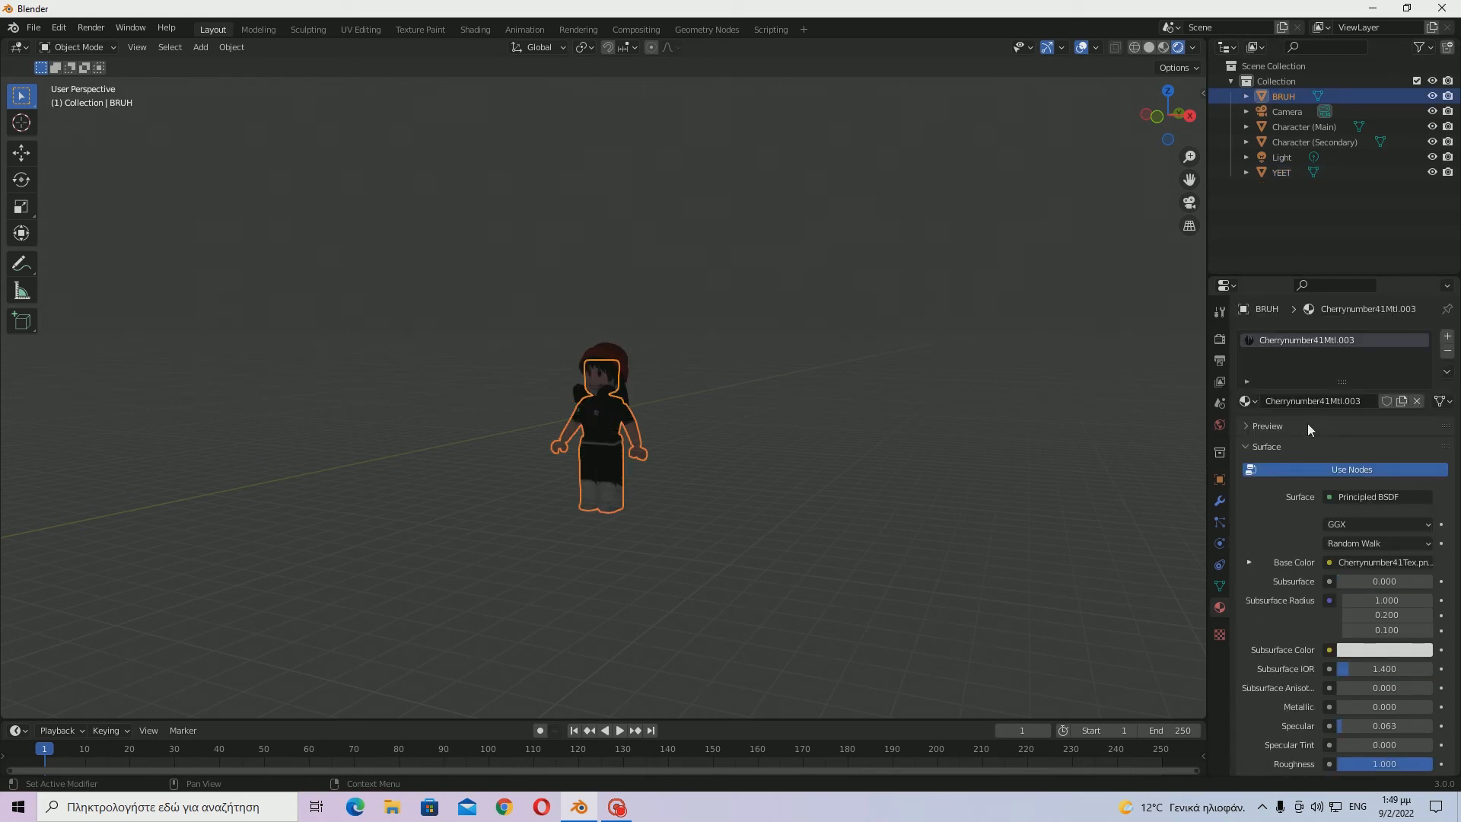
Compare the imported characters in Material Preview, Solid and Rendered viewport shading from several angles.
key("z")
left_click(775, 527)
left_click(750, 518)
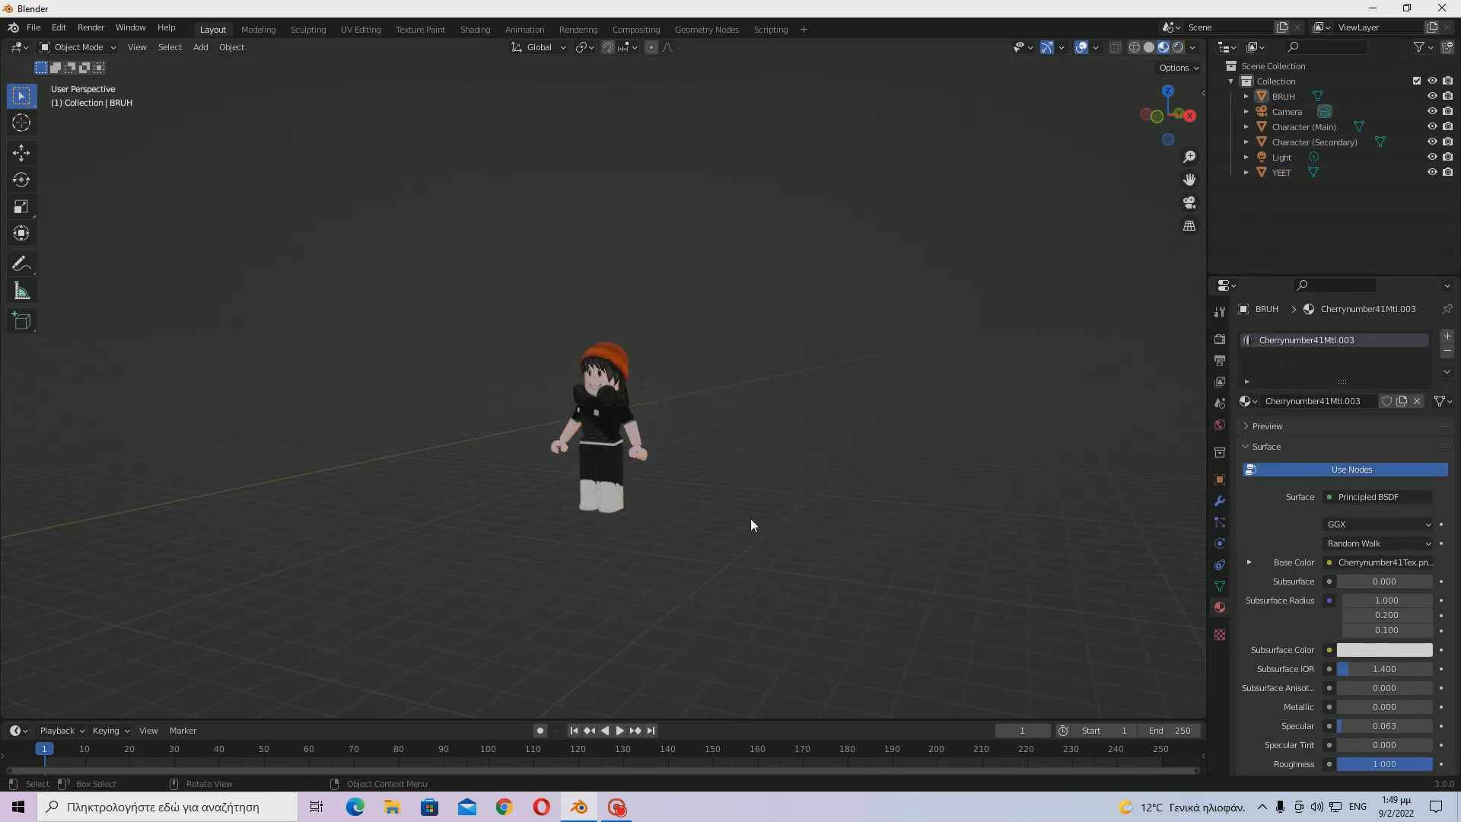
middle_click_drag(750, 518, 636, 508)
key("z")
left_click(723, 506)
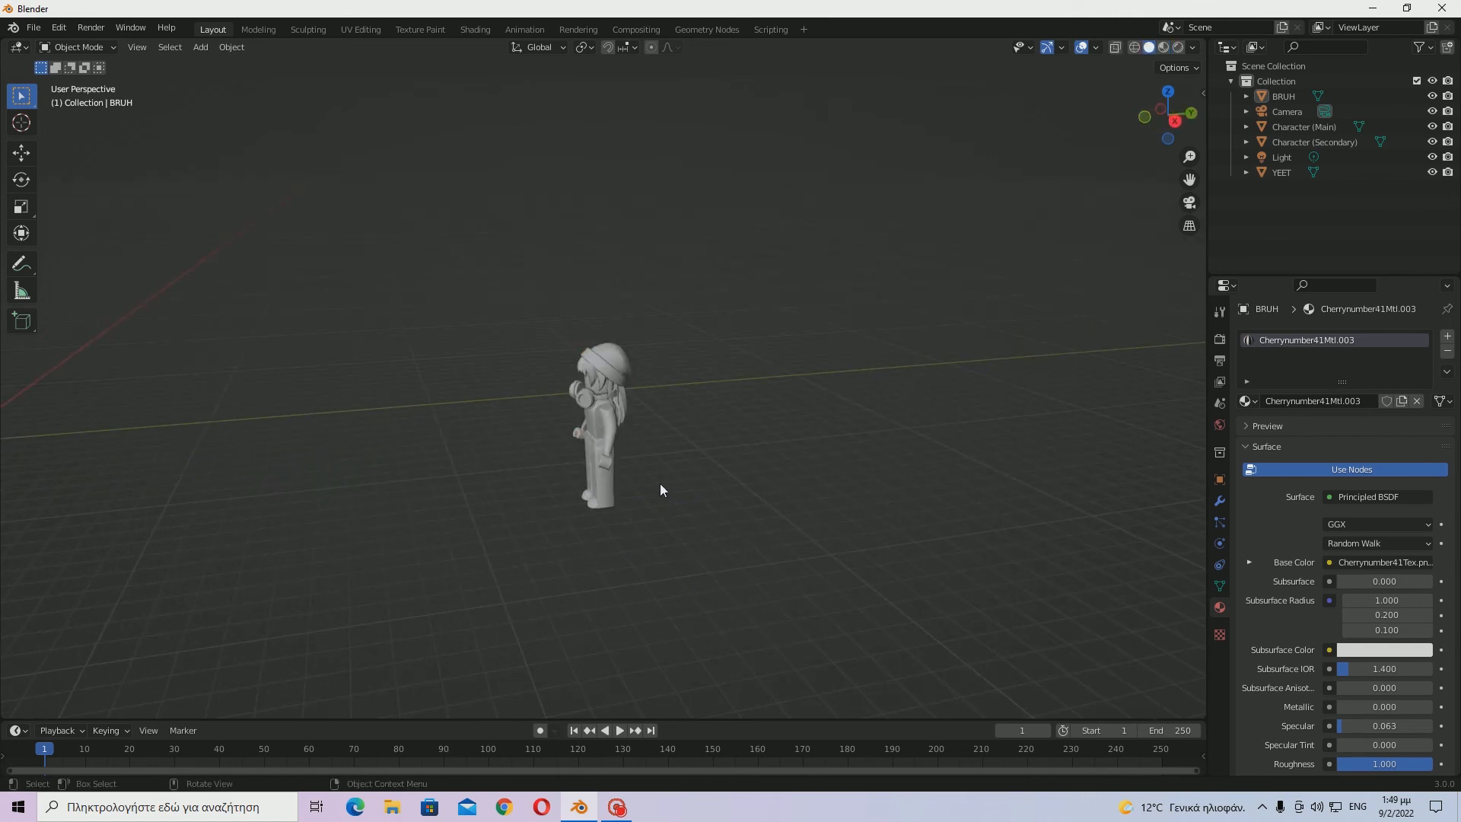
key("z")
left_click(670, 298)
left_click(601, 403)
middle_click_drag(601, 403, 740, 214)
Clear the selection of both original character objects and select only Character (Main) at the world origin.
left_click(756, 454)
left_click(761, 241)
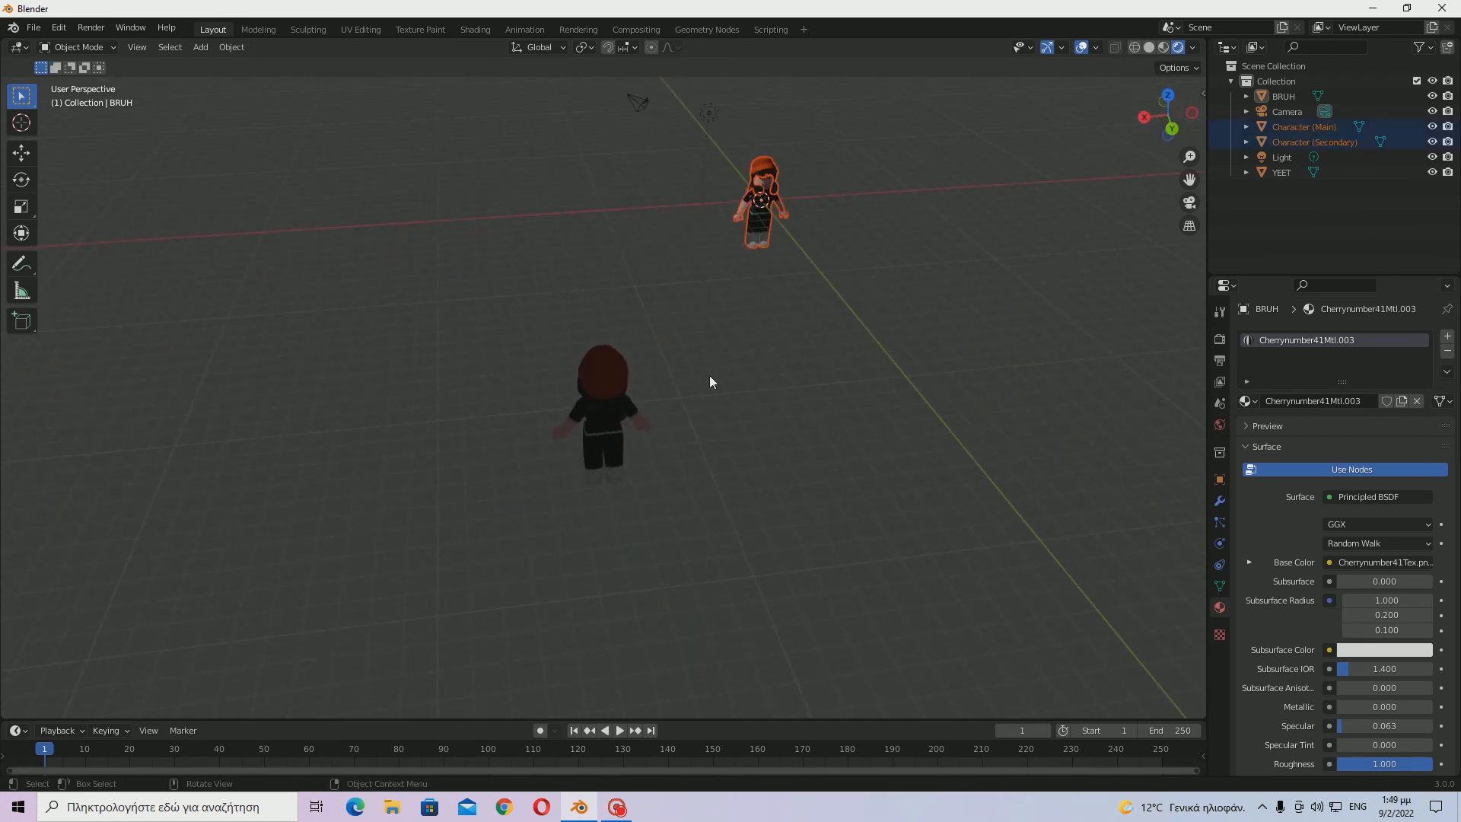
left_click(779, 349)
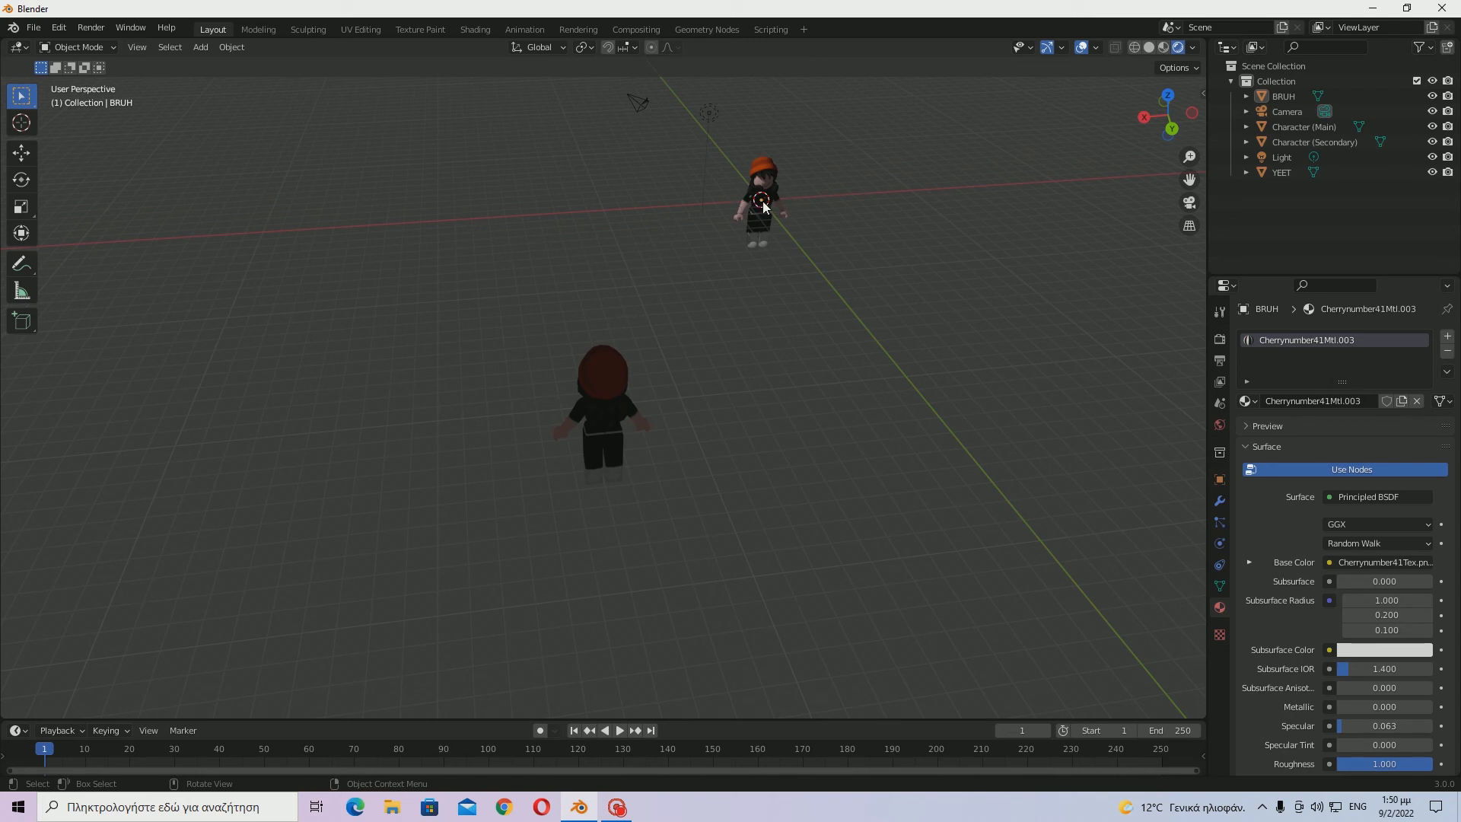
scroll(768, 200, "up", 2)
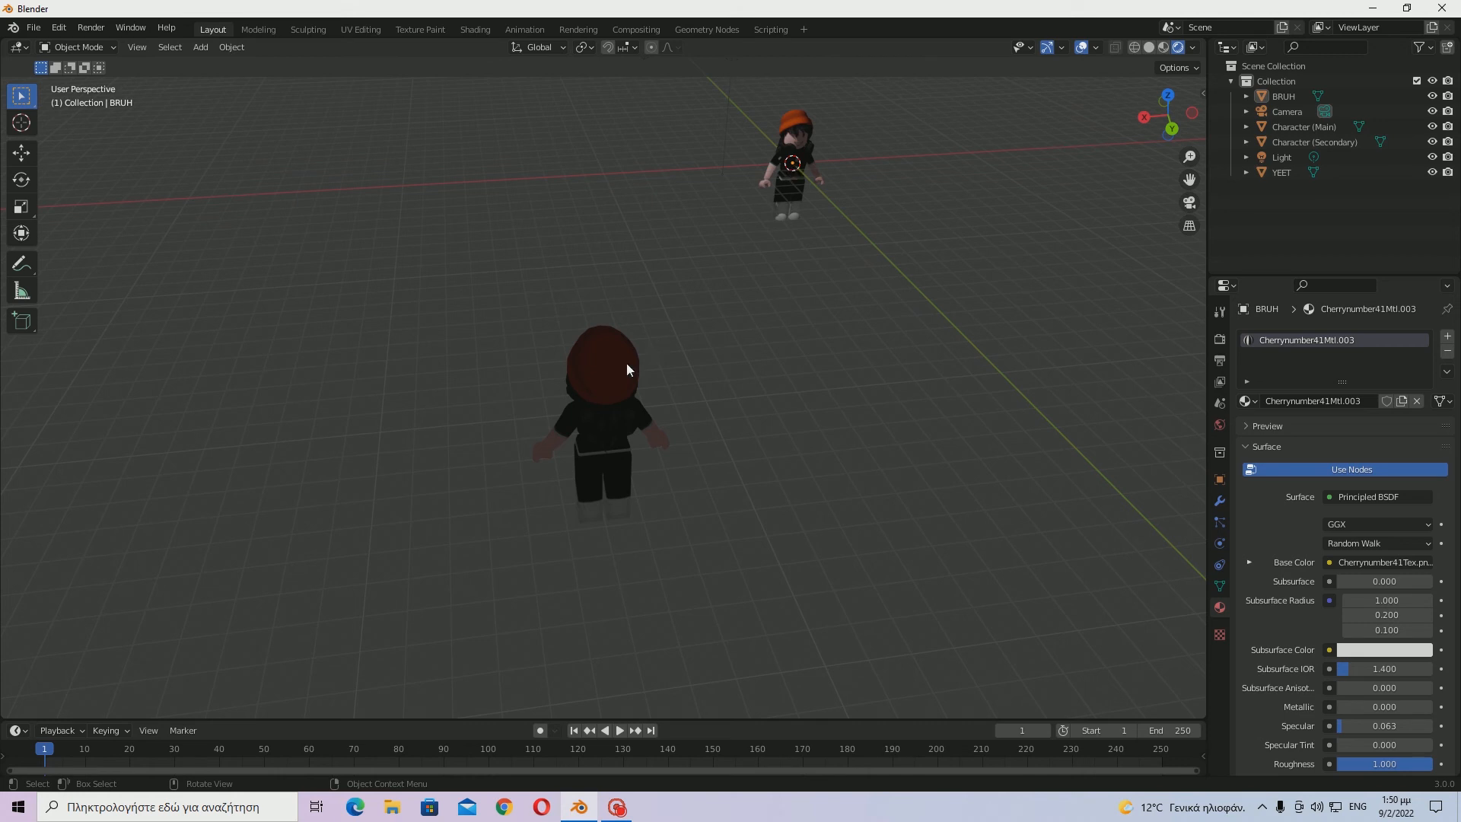
left_click_drag(532, 299, 440, 365)
left_click(802, 182)
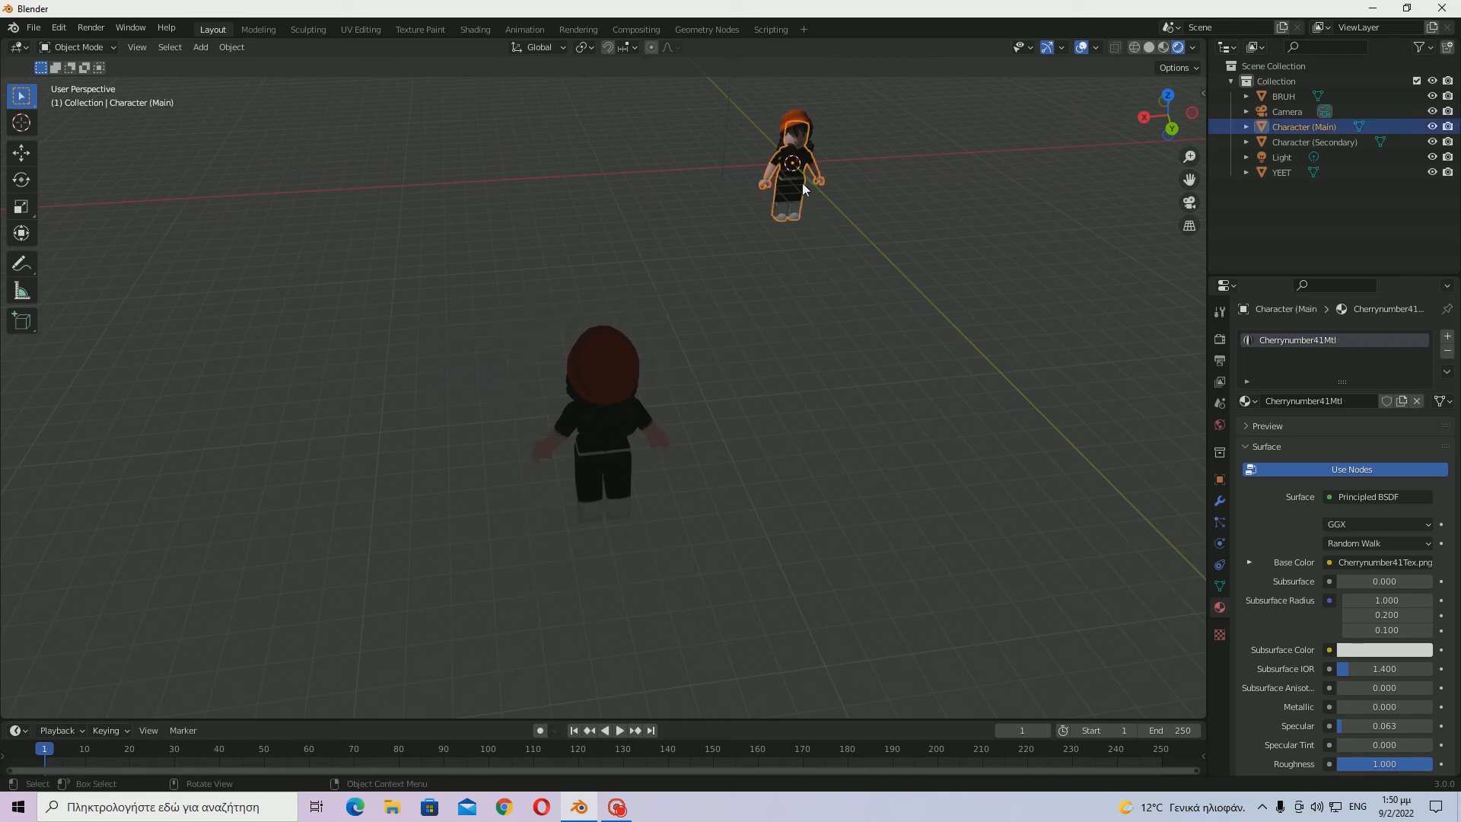
Alternate the selection between Character (Main) and Character (Secondary) at the world origin, and clear it.
left_click(803, 142)
left_click(802, 141)
left_click(803, 142)
left_click(805, 144)
left_click(805, 144)
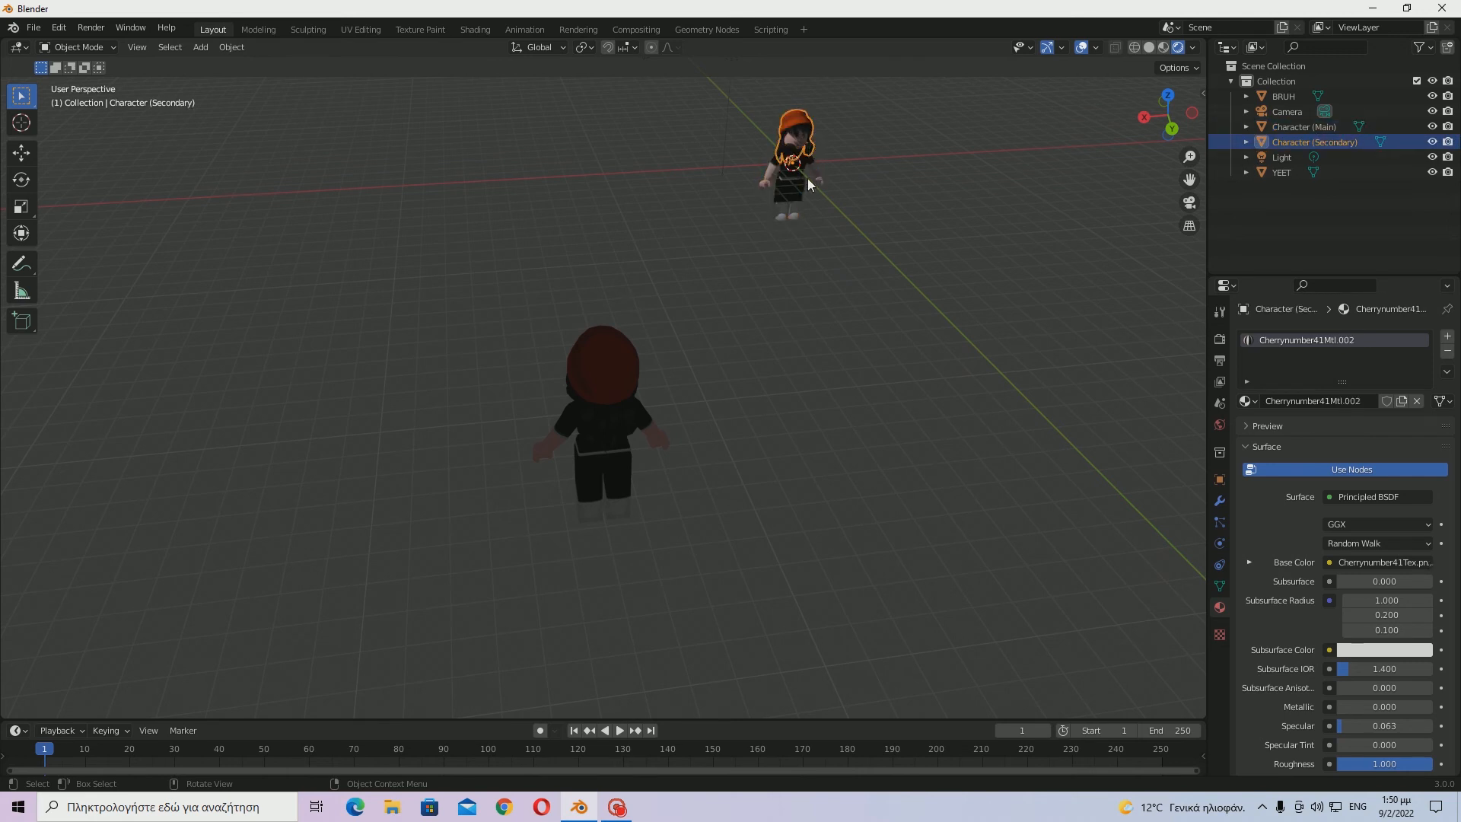
left_click(807, 144)
left_click(808, 146)
left_click(807, 144)
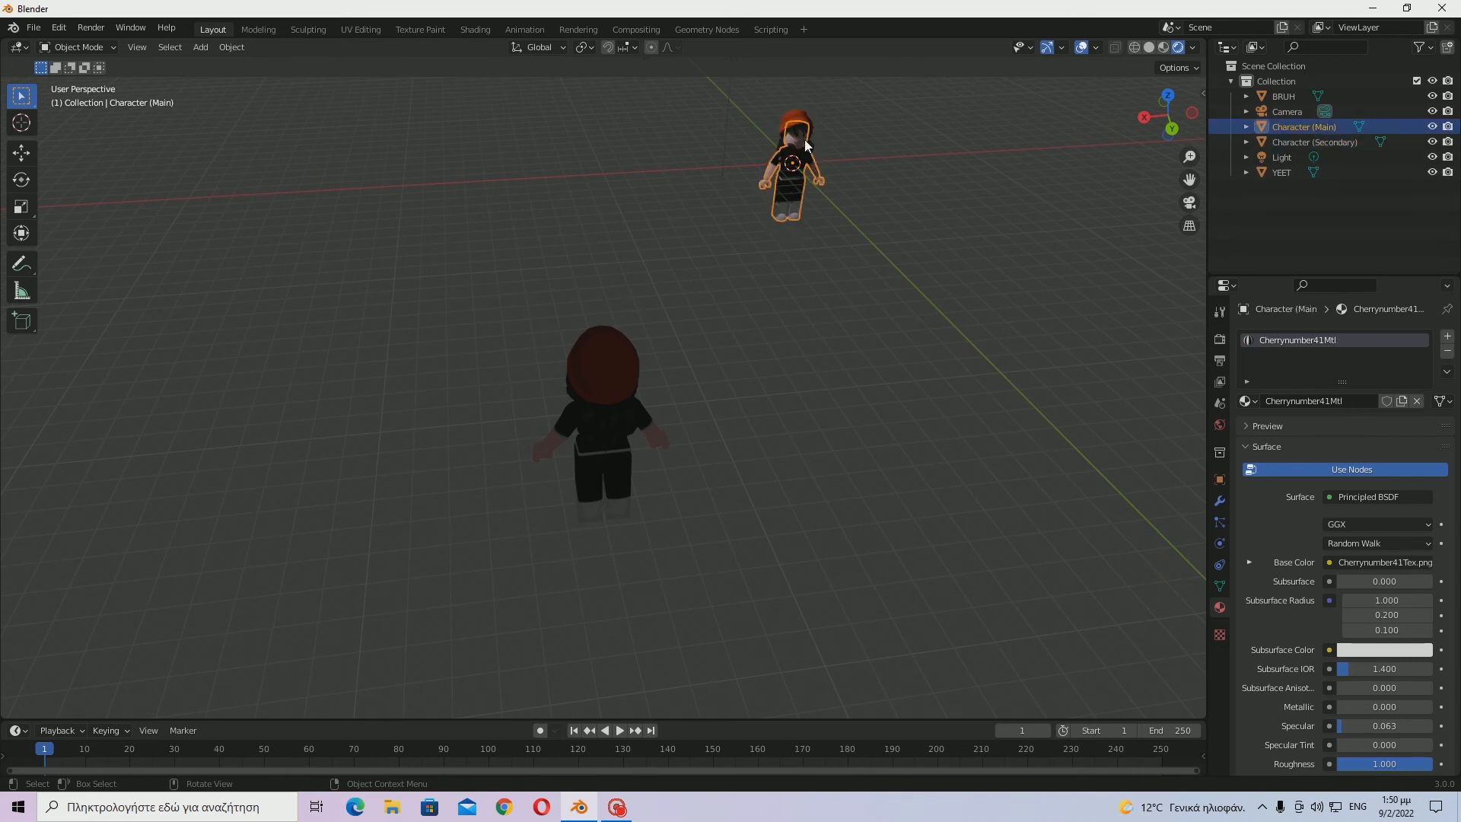
left_click(745, 309)
Select BRUH and YEET together, try to move them freely by about 13.5 m, and undo the move.
left_click_drag(577, 353, 621, 512)
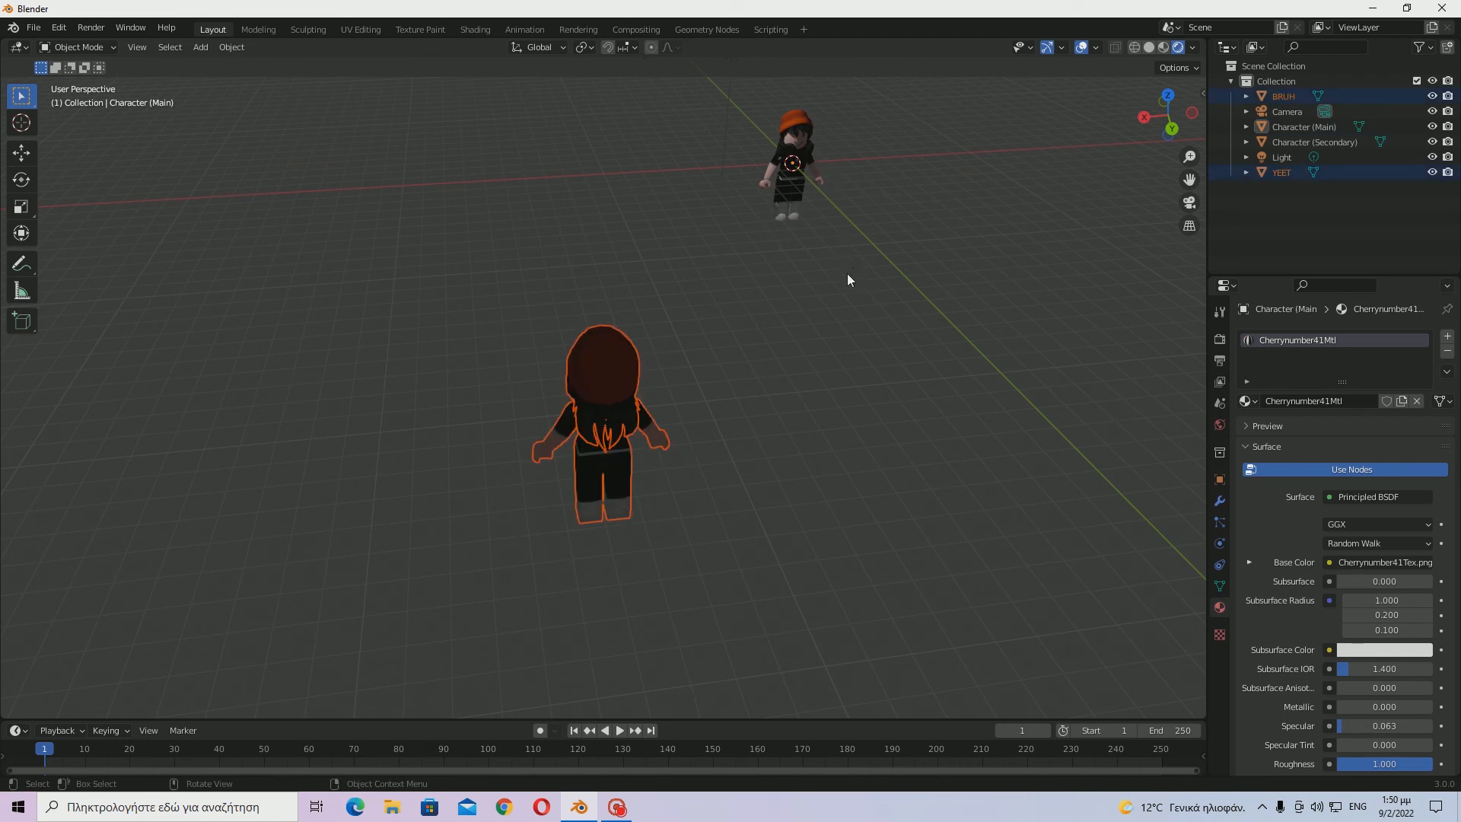
key("g")
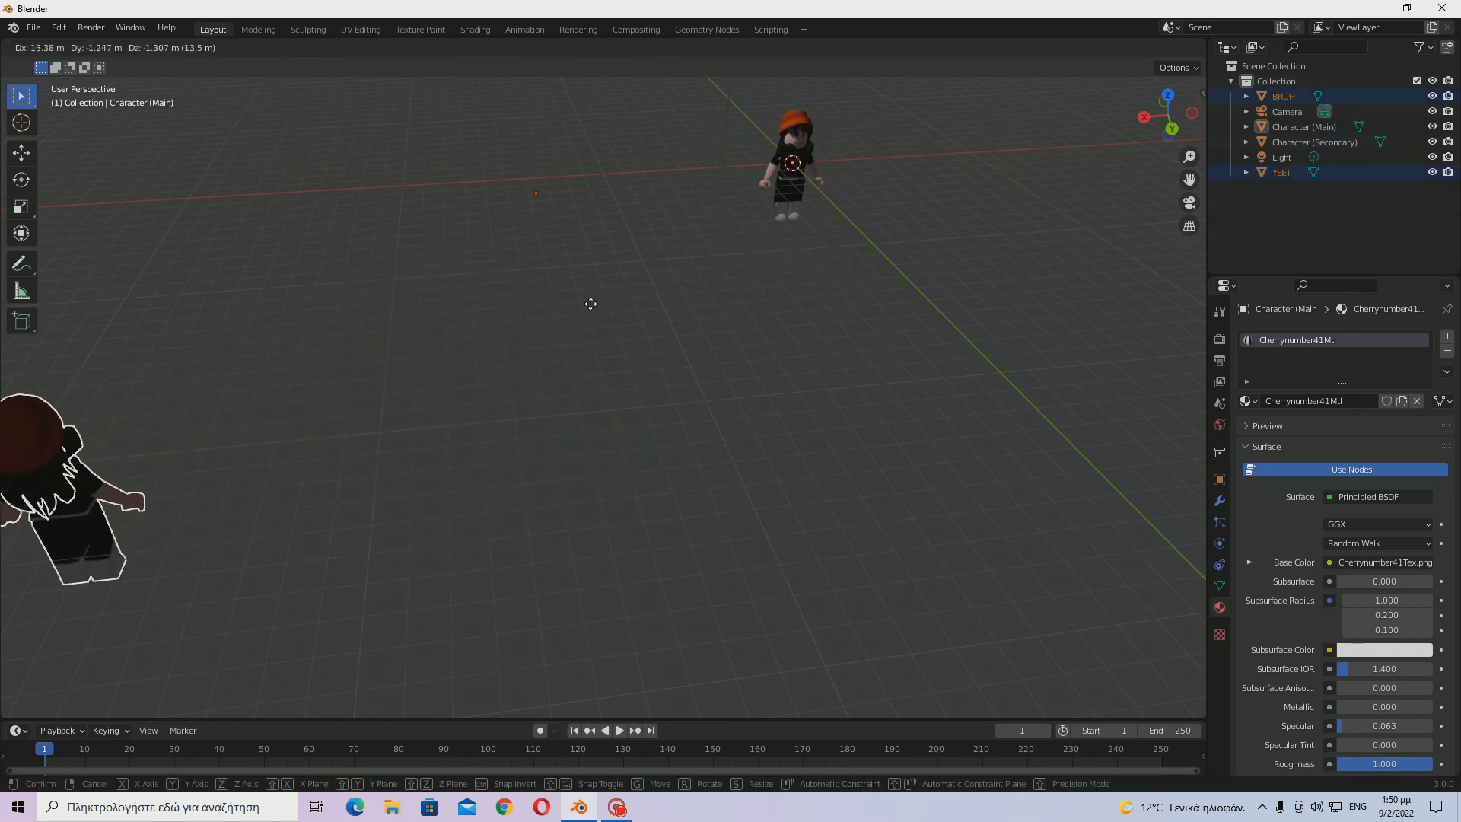
left_click(591, 303)
left_click(534, 206)
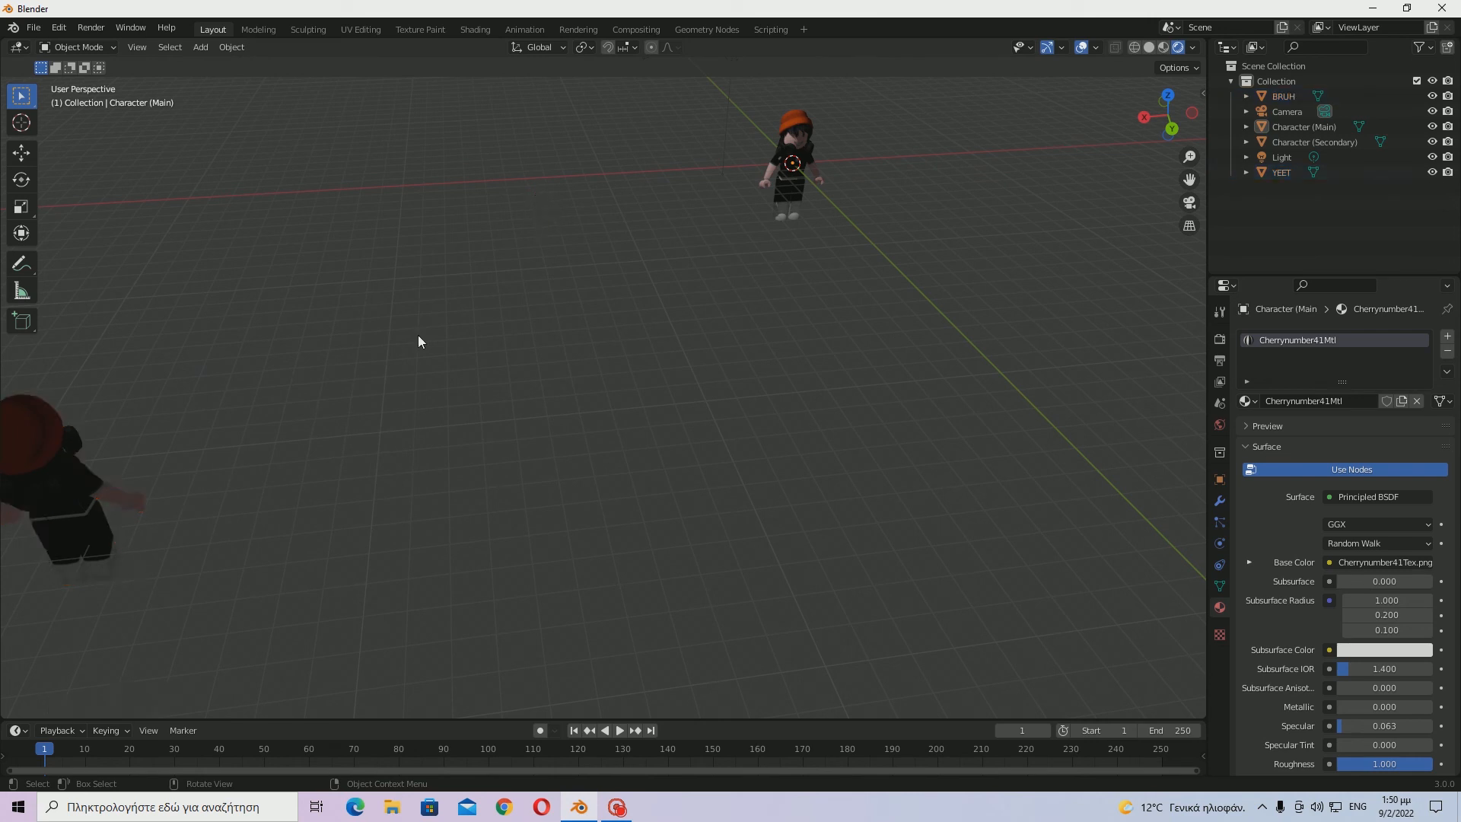
left_click(53, 534)
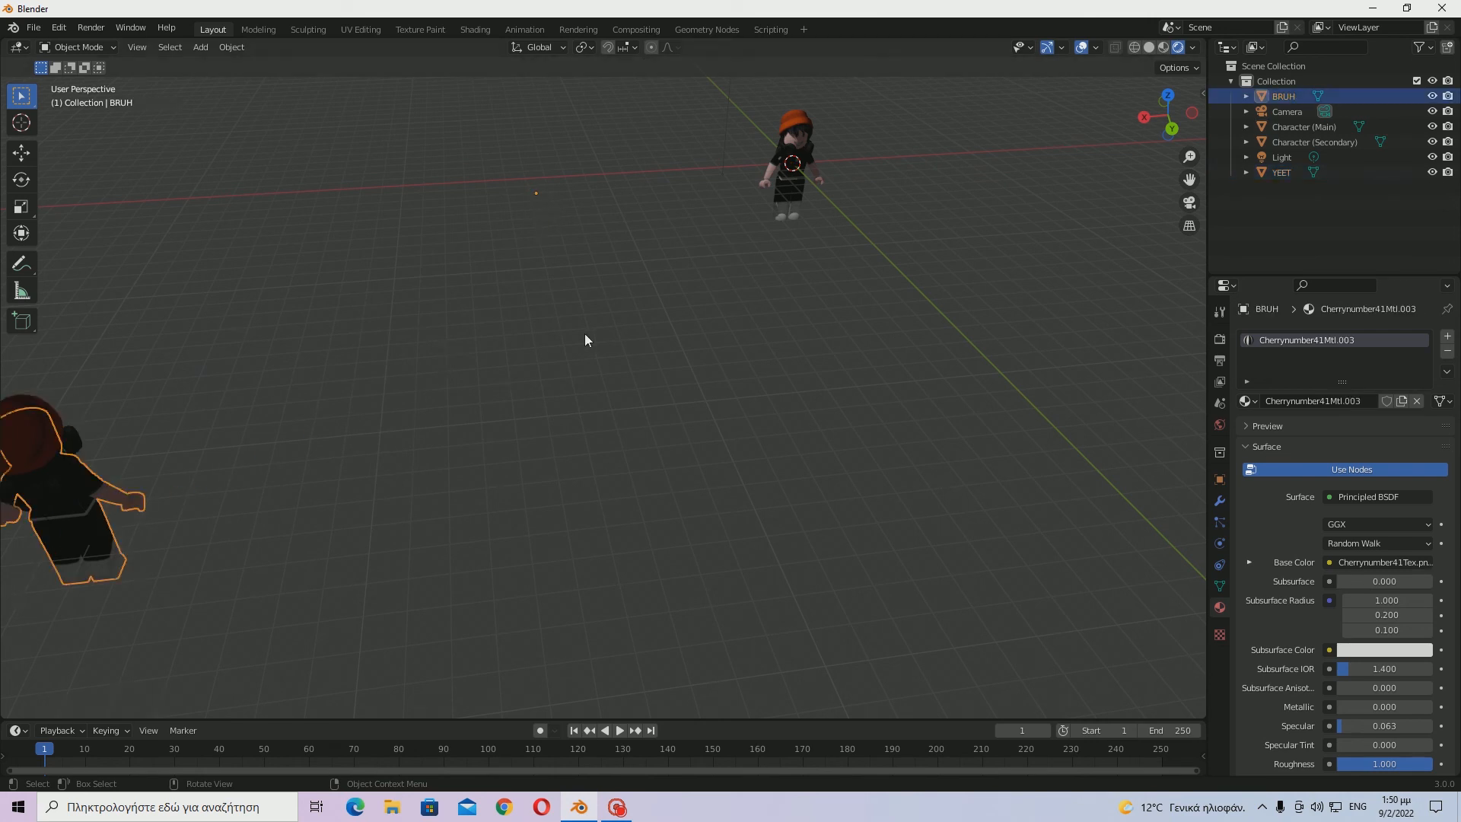
key("ctrl+z")
Try to rotate Character (Main) and Character (Secondary) together in a close front view, and cancel the rotation.
scroll(802, 349, "down", 6)
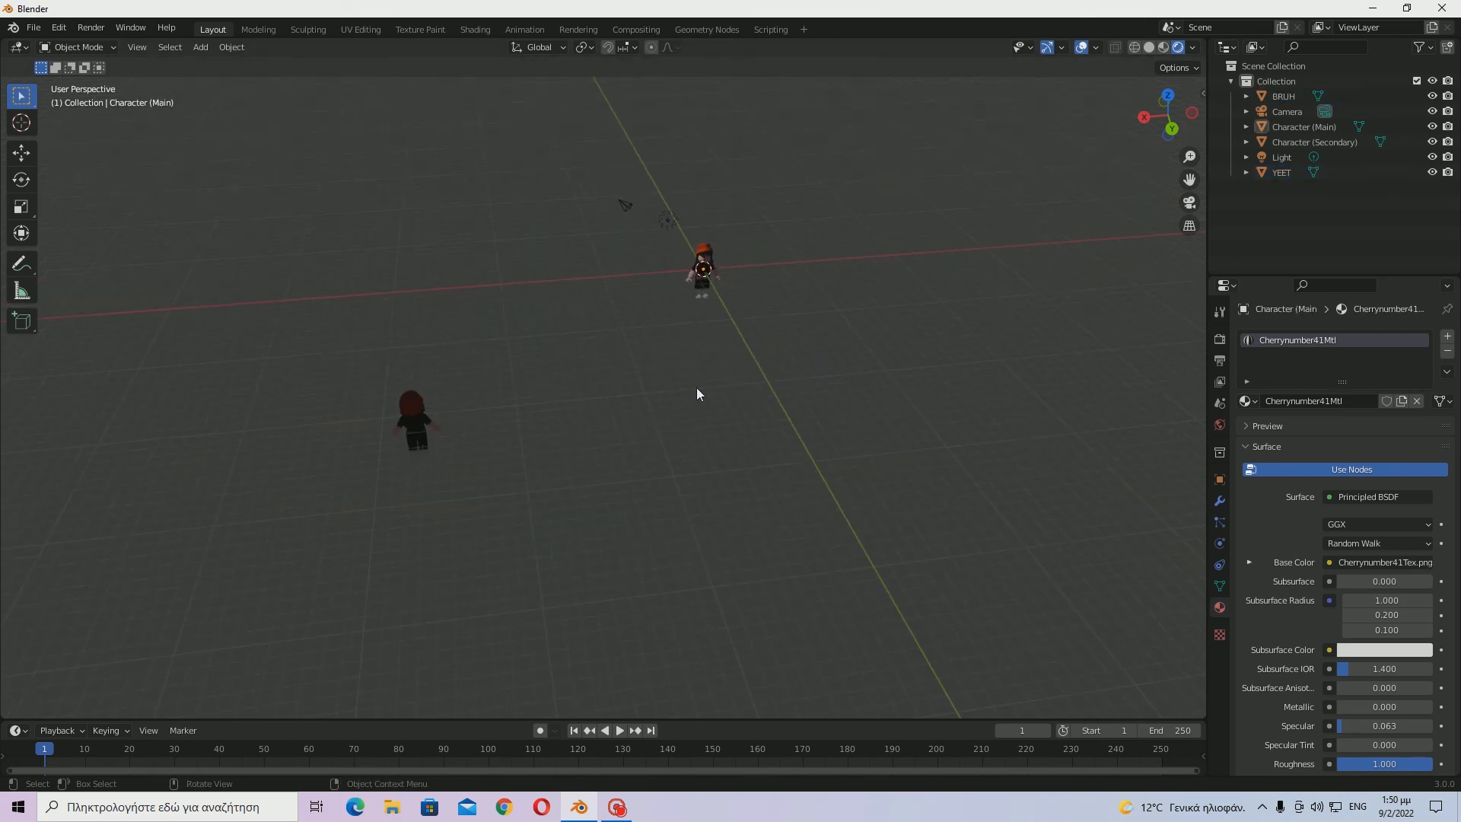
scroll(690, 389, "up", 3)
middle_click_drag(733, 387, 824, 355)
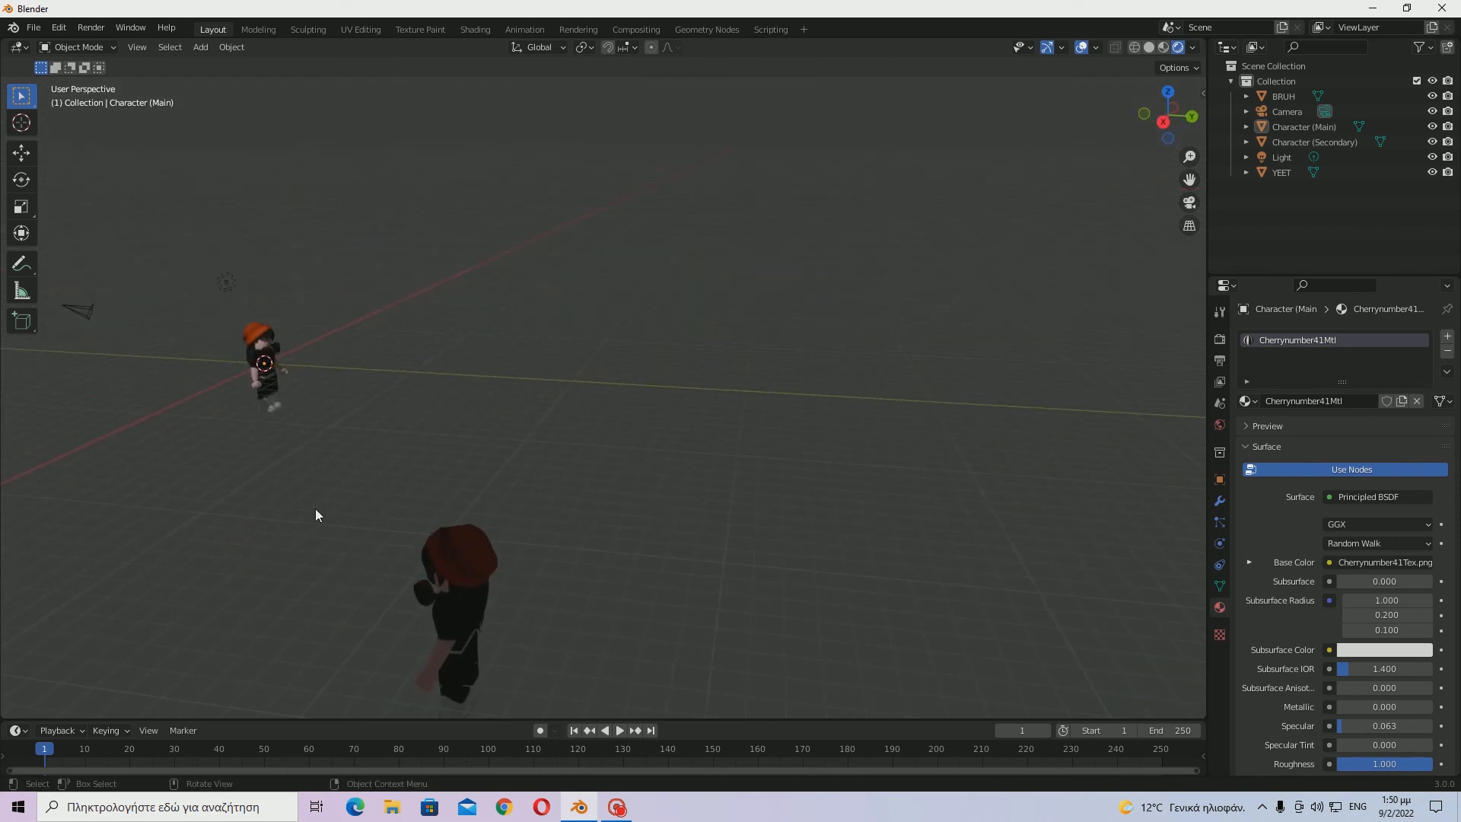
left_click_drag(344, 499, 319, 565)
left_click_drag(253, 285, 284, 411)
key("KP_Decimal")
middle_click_drag(644, 424, 450, 411)
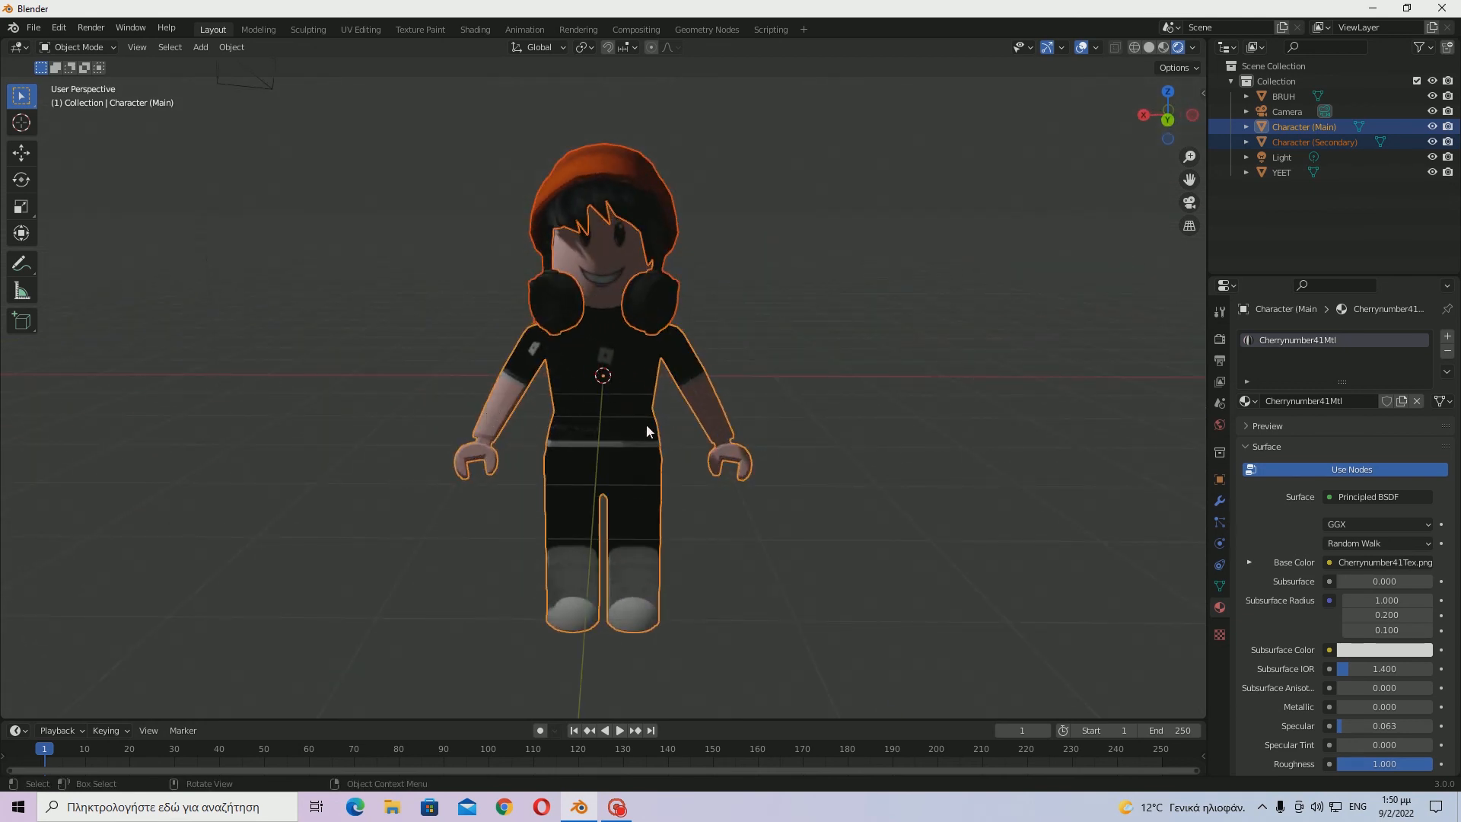
key("r")
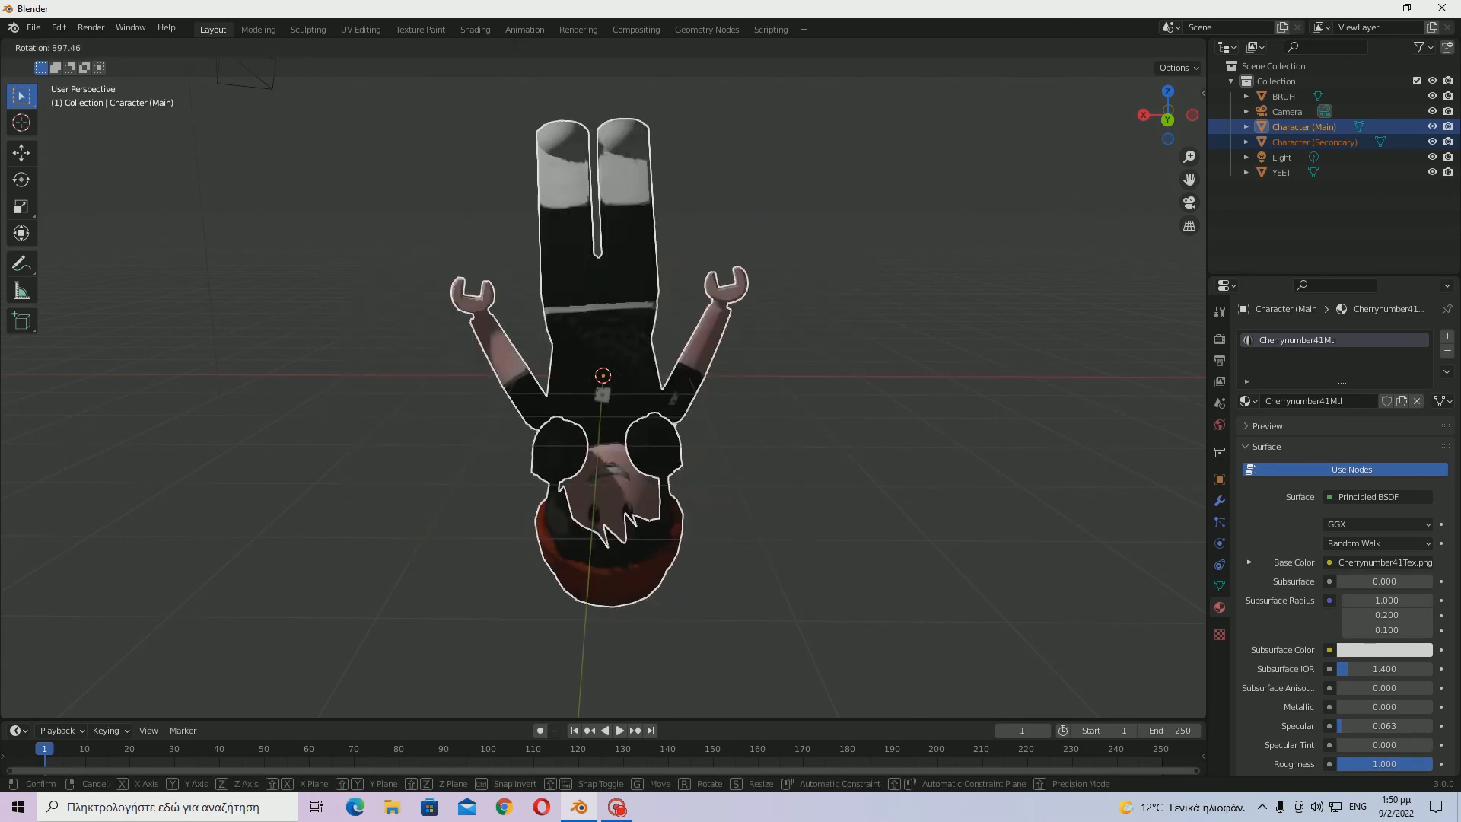
right_click(643, 462)
Step back through the recent selection changes and select only BRUH and YEET together.
scroll(643, 463, "down", 10)
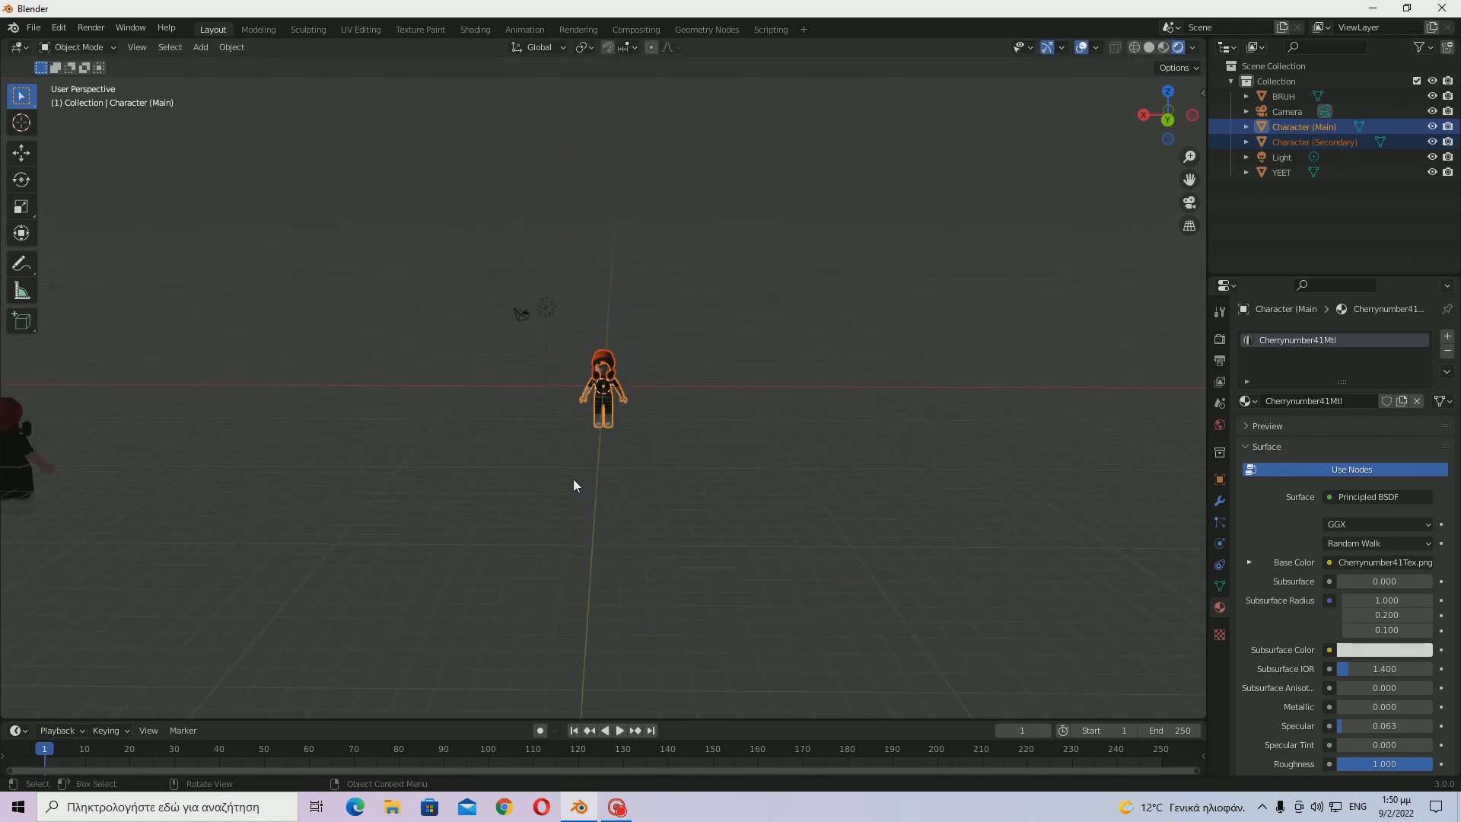
left_click(531, 568)
scroll(221, 483, "down", 3)
left_click_drag(302, 363, 336, 423)
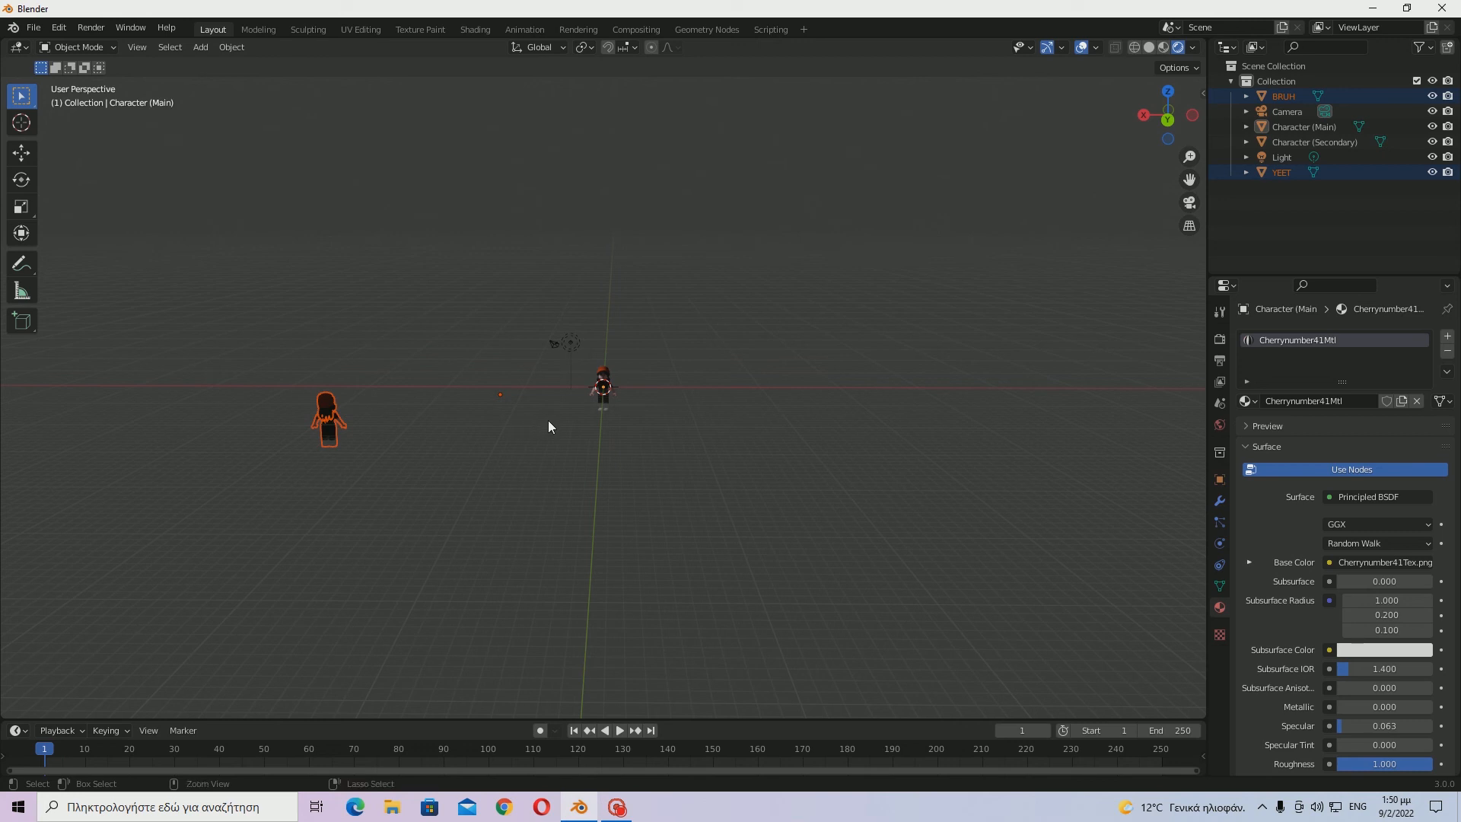
key("ctrl+z")
key("ctrl+z")
key("ctrl+z")
key("ctrl+z")
key("ctrl+z")
mouse_move(382, 358)
left_mouse_down()
mouse_move(460, 492)
mouse_move(491, 476)
left_mouse_up()
left_click(491, 477)
scroll(491, 477, "up", 2)
left_click_drag(300, 320, 398, 470)
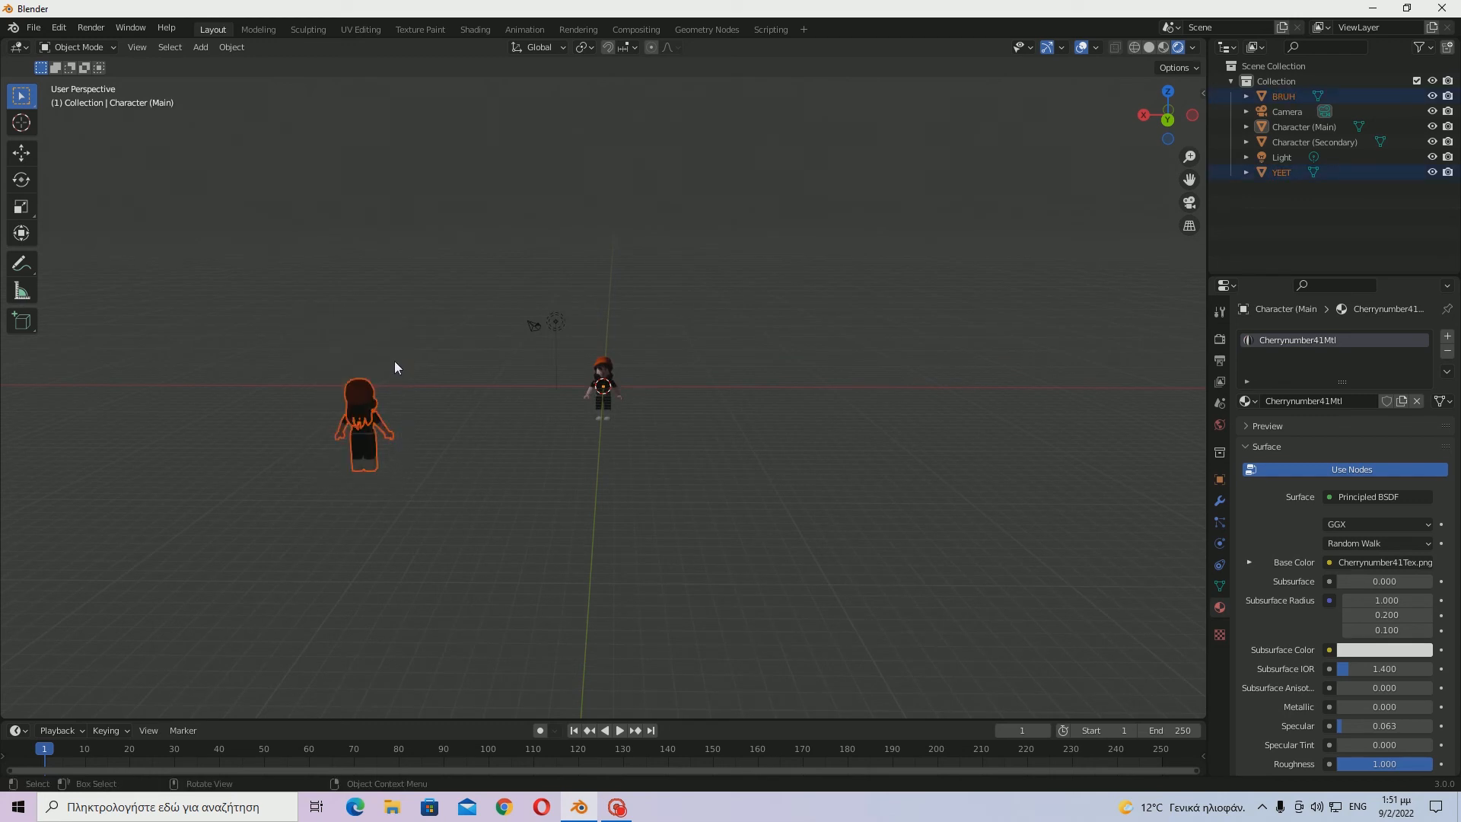
Try to rotate BRUH and YEET together several times from different view angles.
key("r")
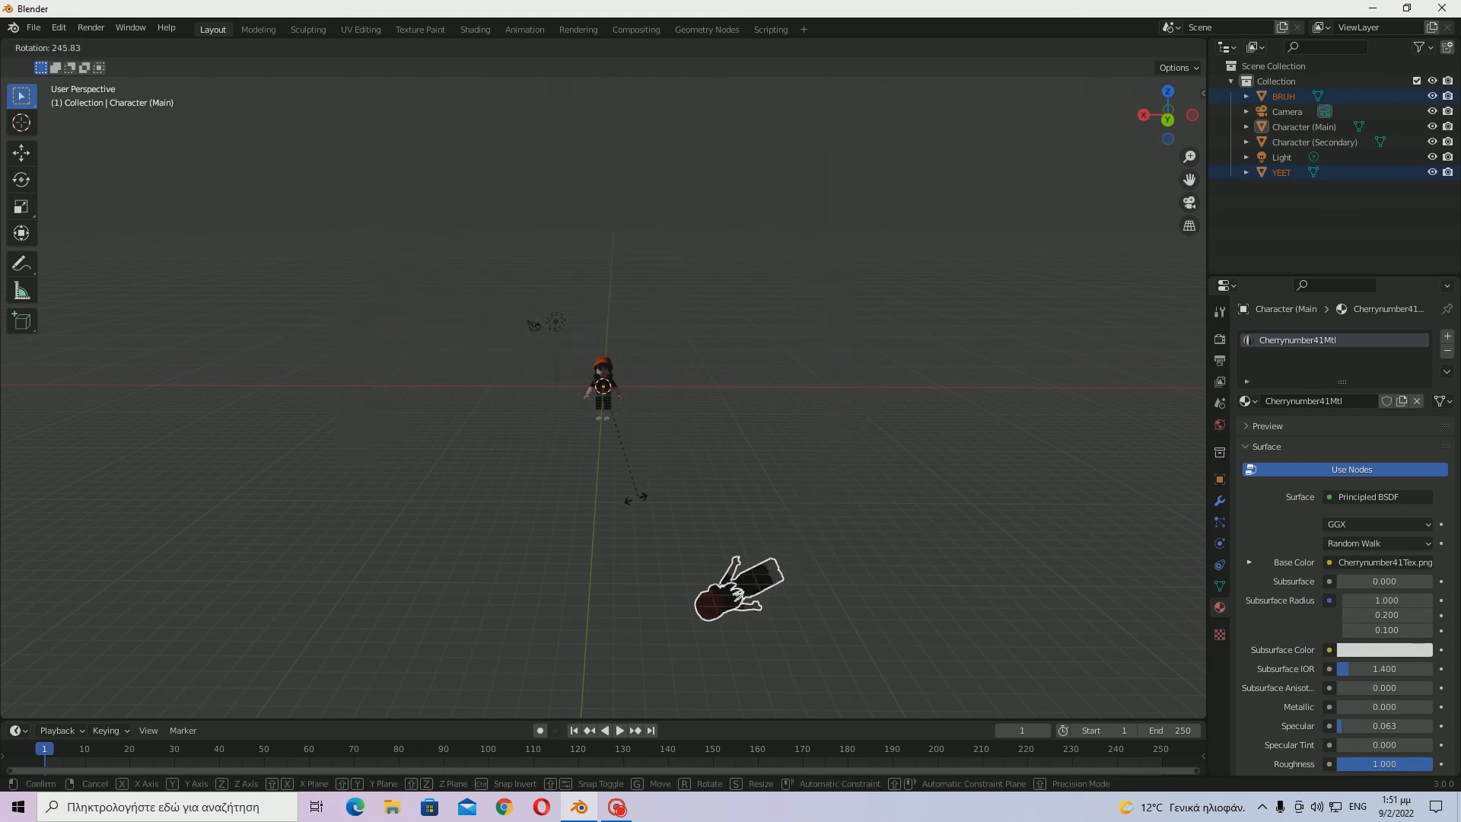
left_click(641, 354)
middle_click_drag(641, 354, 551, 477)
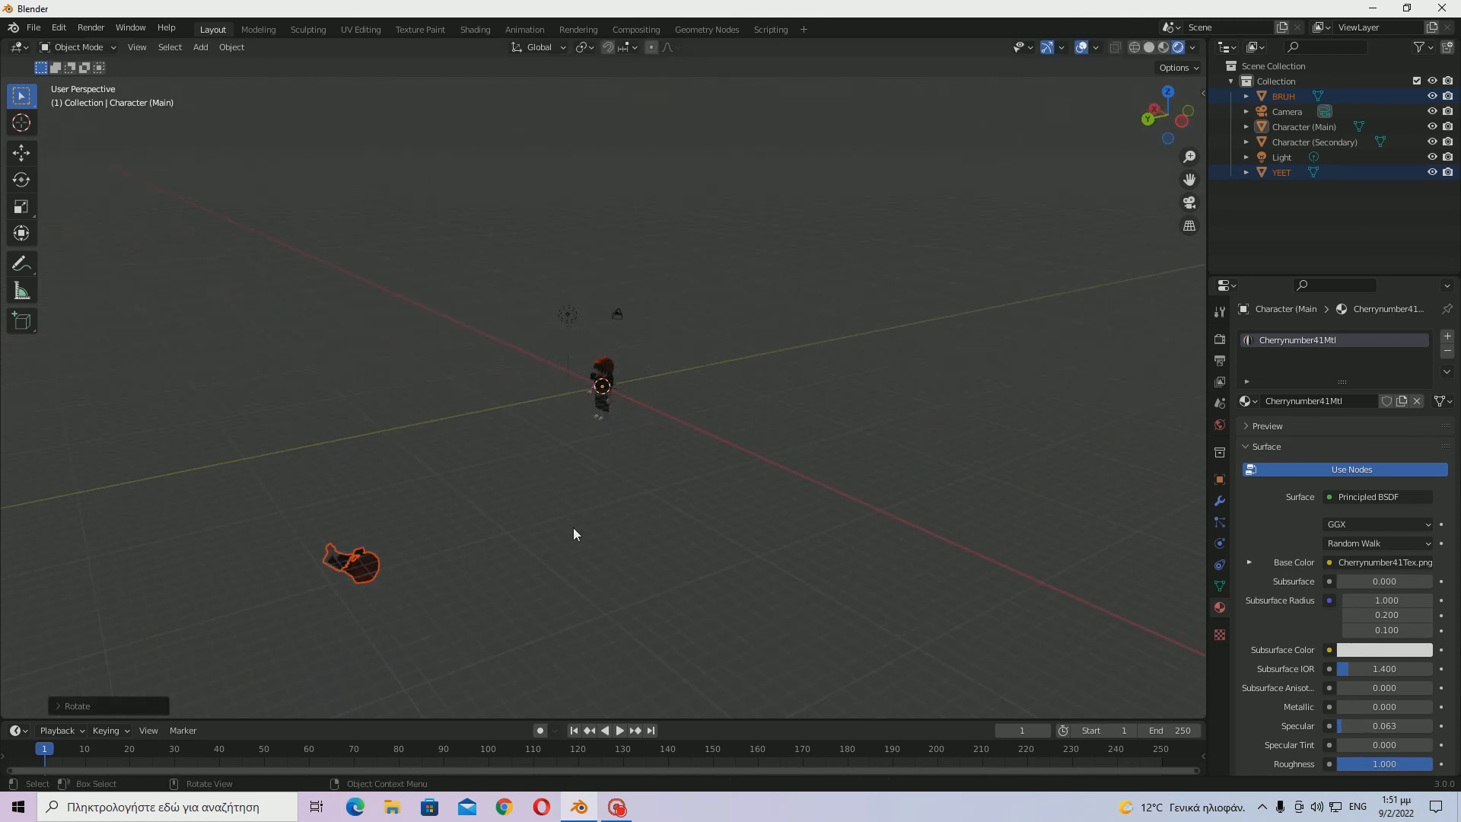
middle_click_drag(573, 533, 685, 547)
key("r")
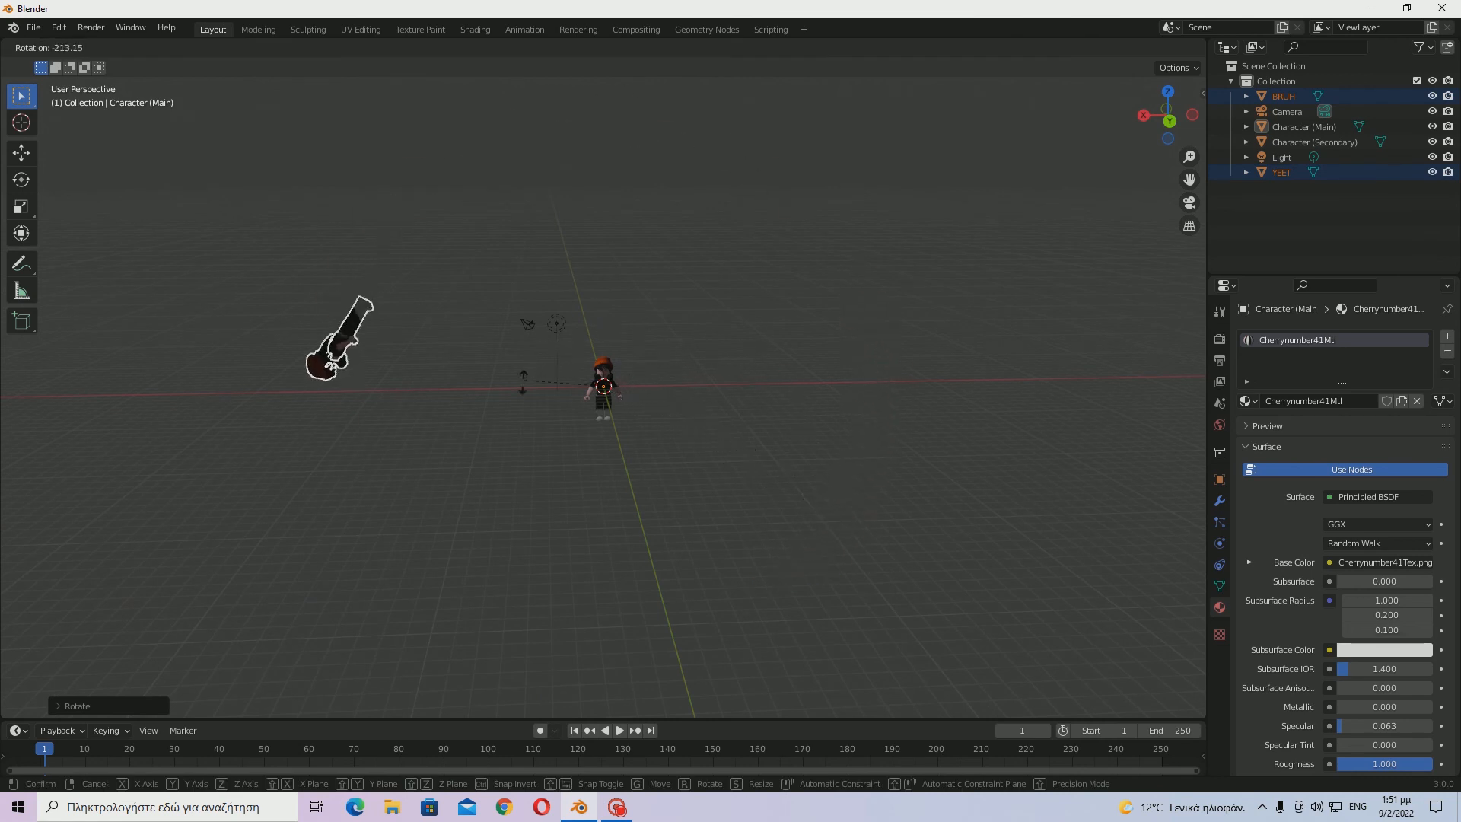
left_click(569, 434)
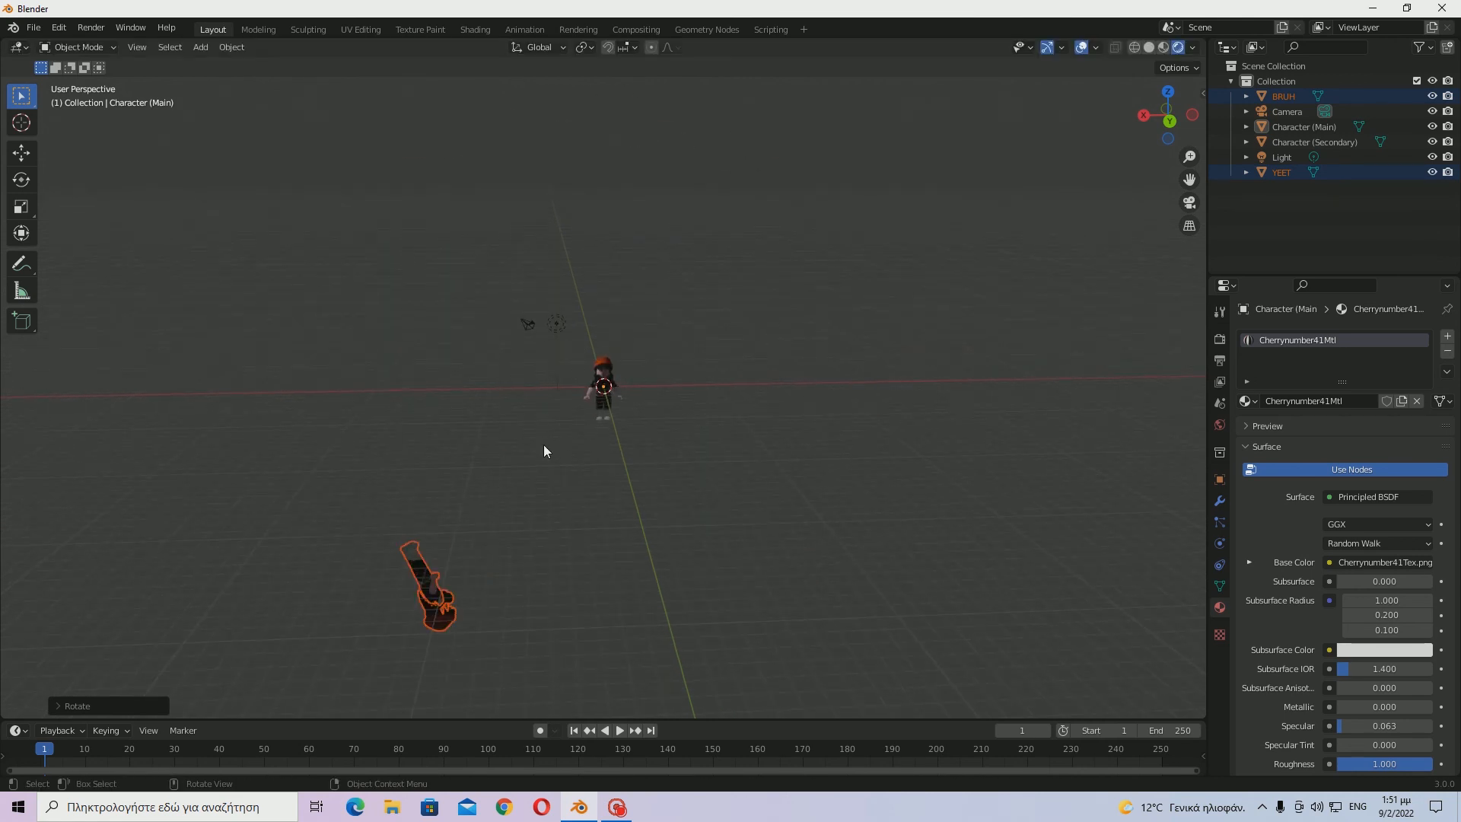
key("r")
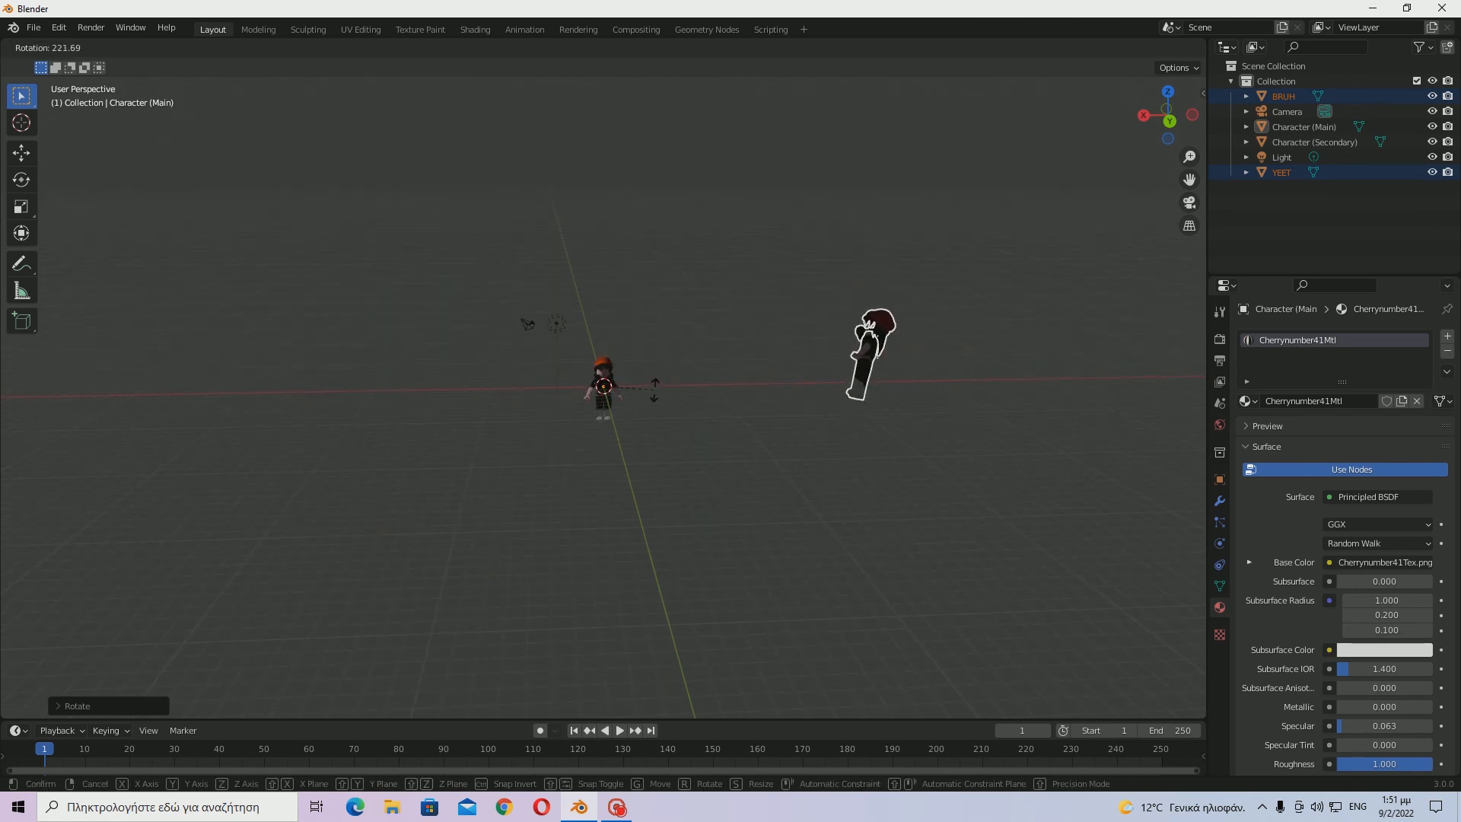
left_click(642, 386)
Try to move BRUH and YEET freely and rotate them about the global Z axis.
key("g")
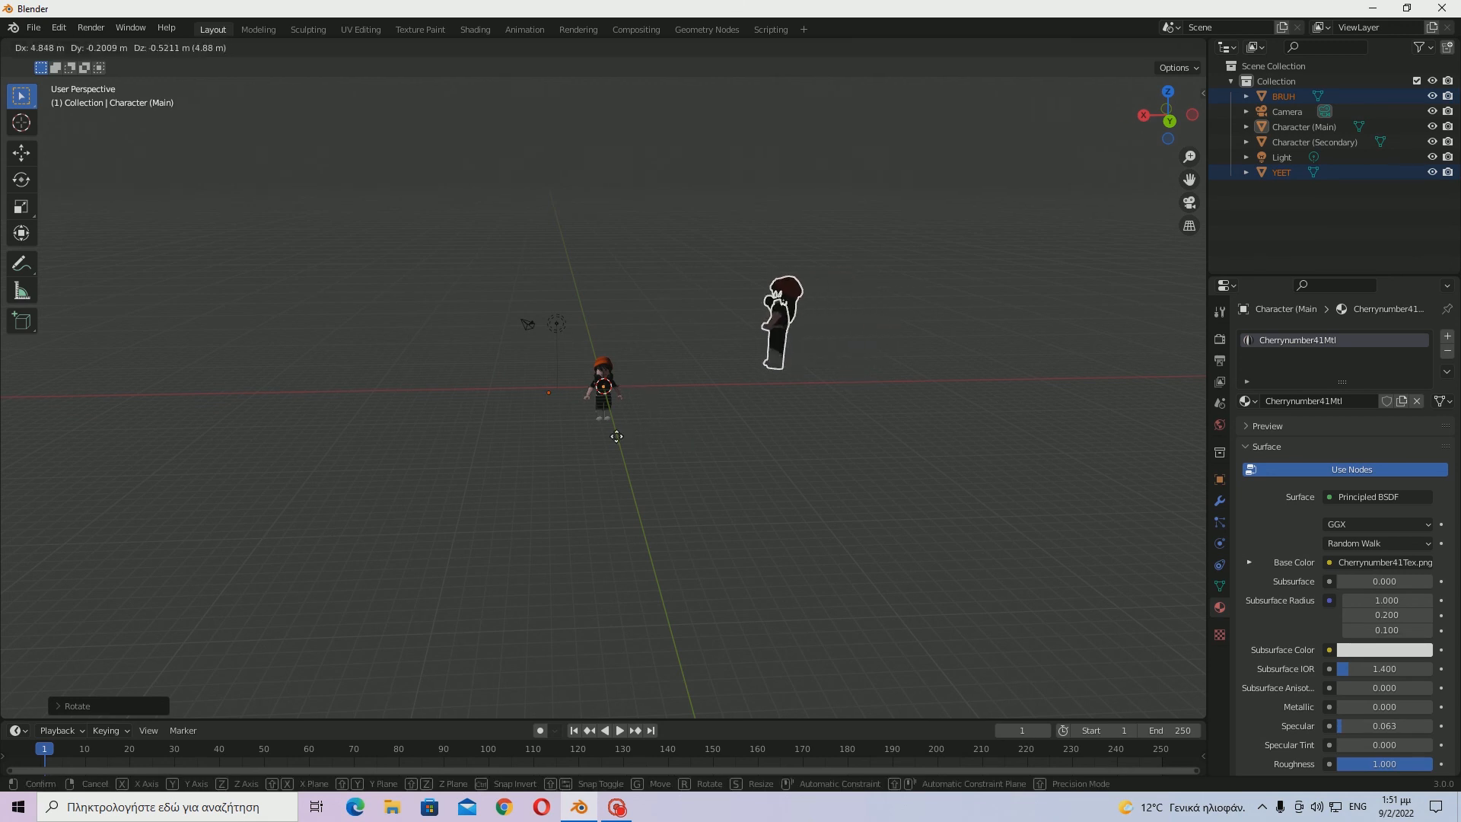
left_click(538, 436)
key("r")
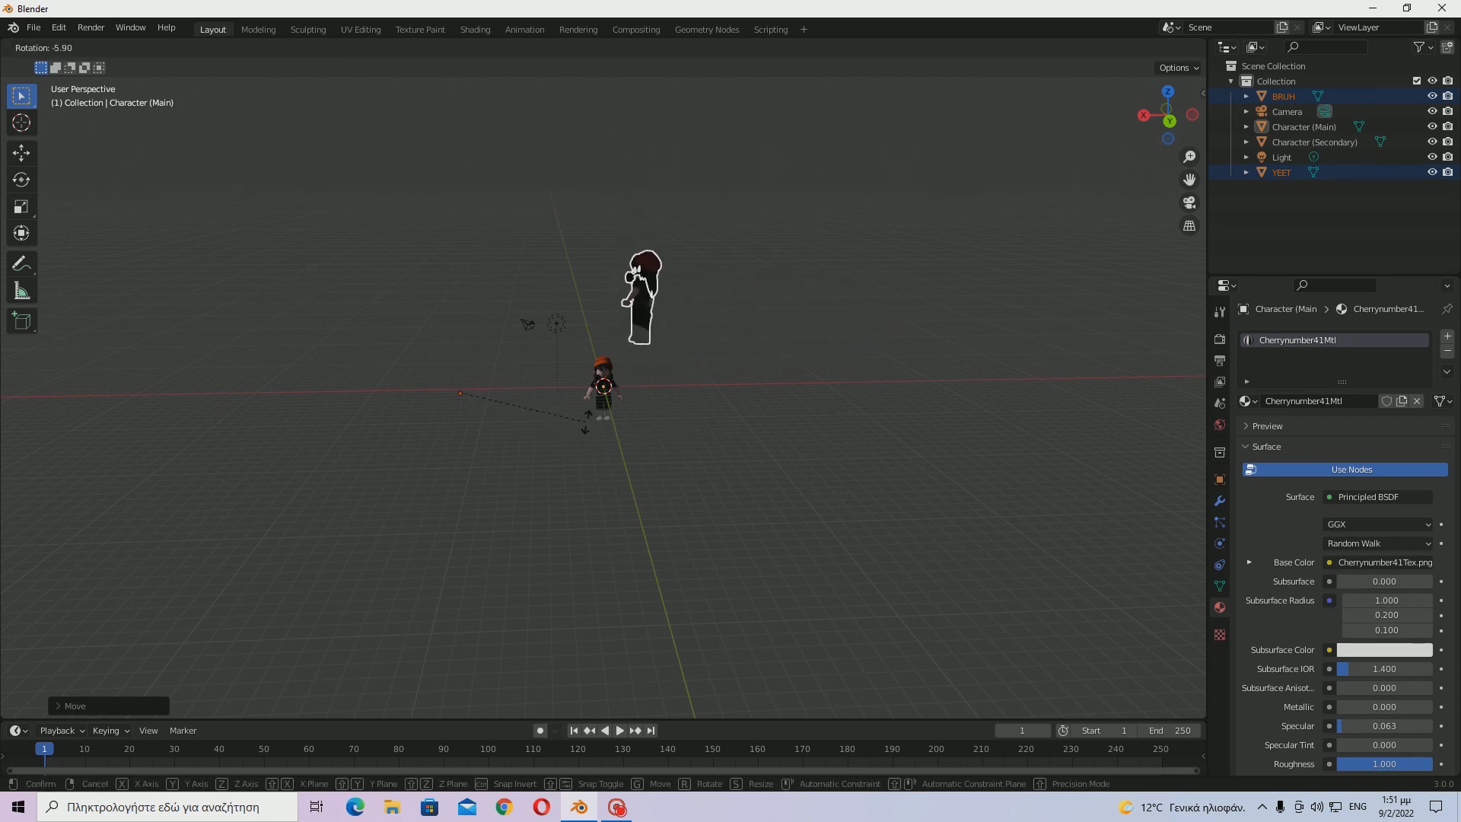
key("z")
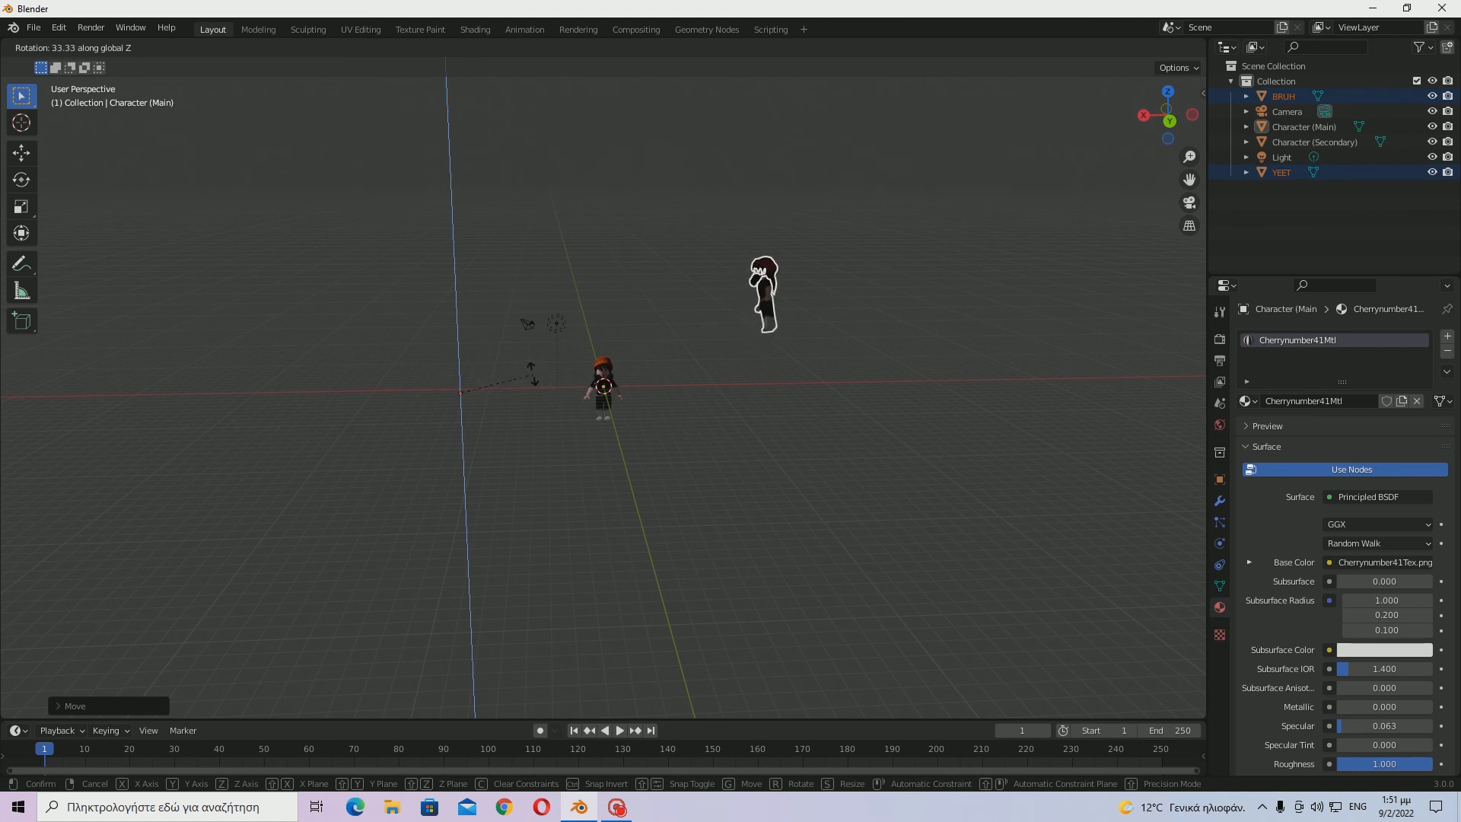
left_click(471, 359)
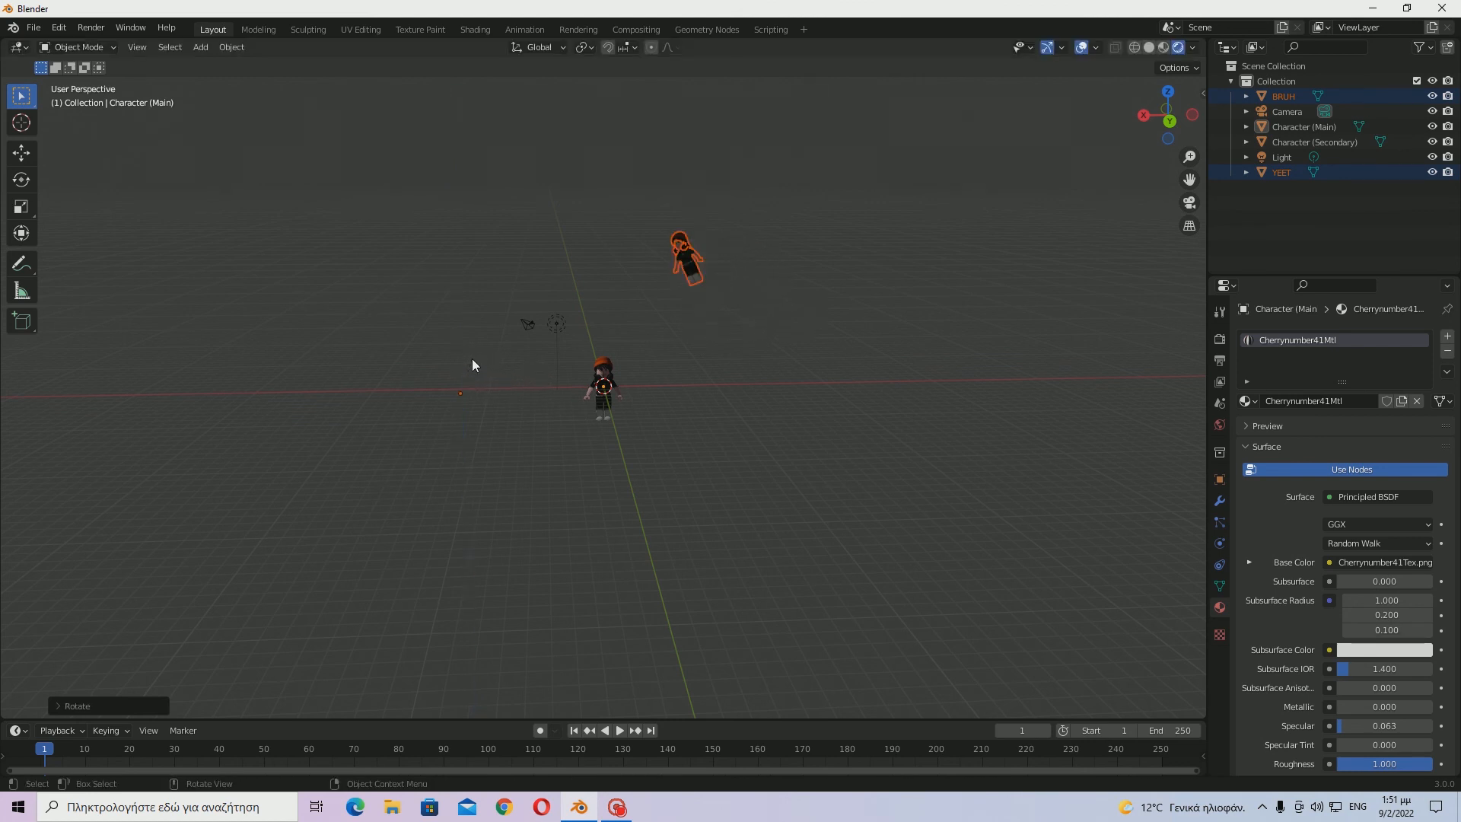
Try to move BRUH and YEET about 45 m along the global Y axis and check their placement.
key("g")
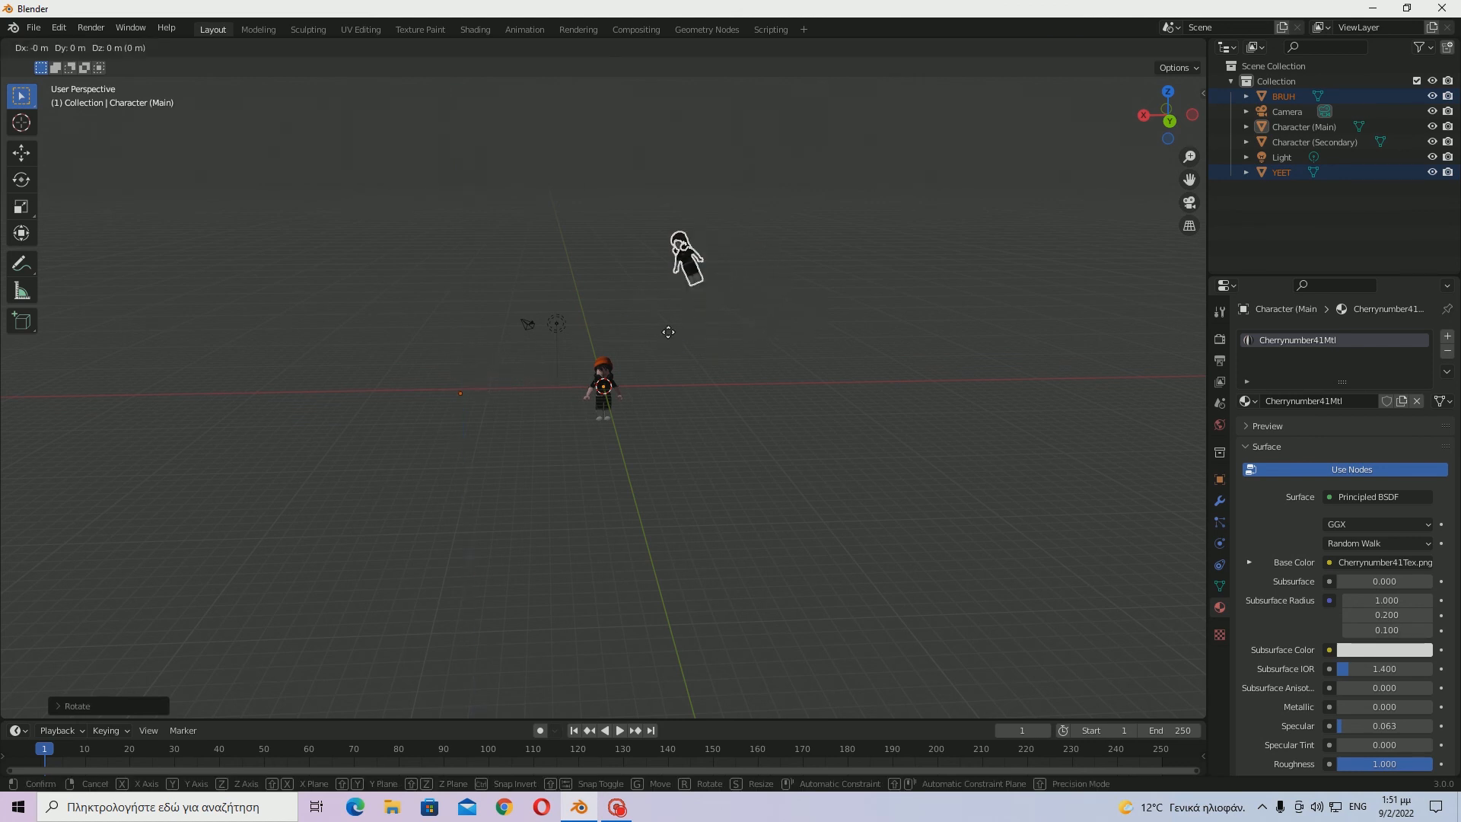
key("y")
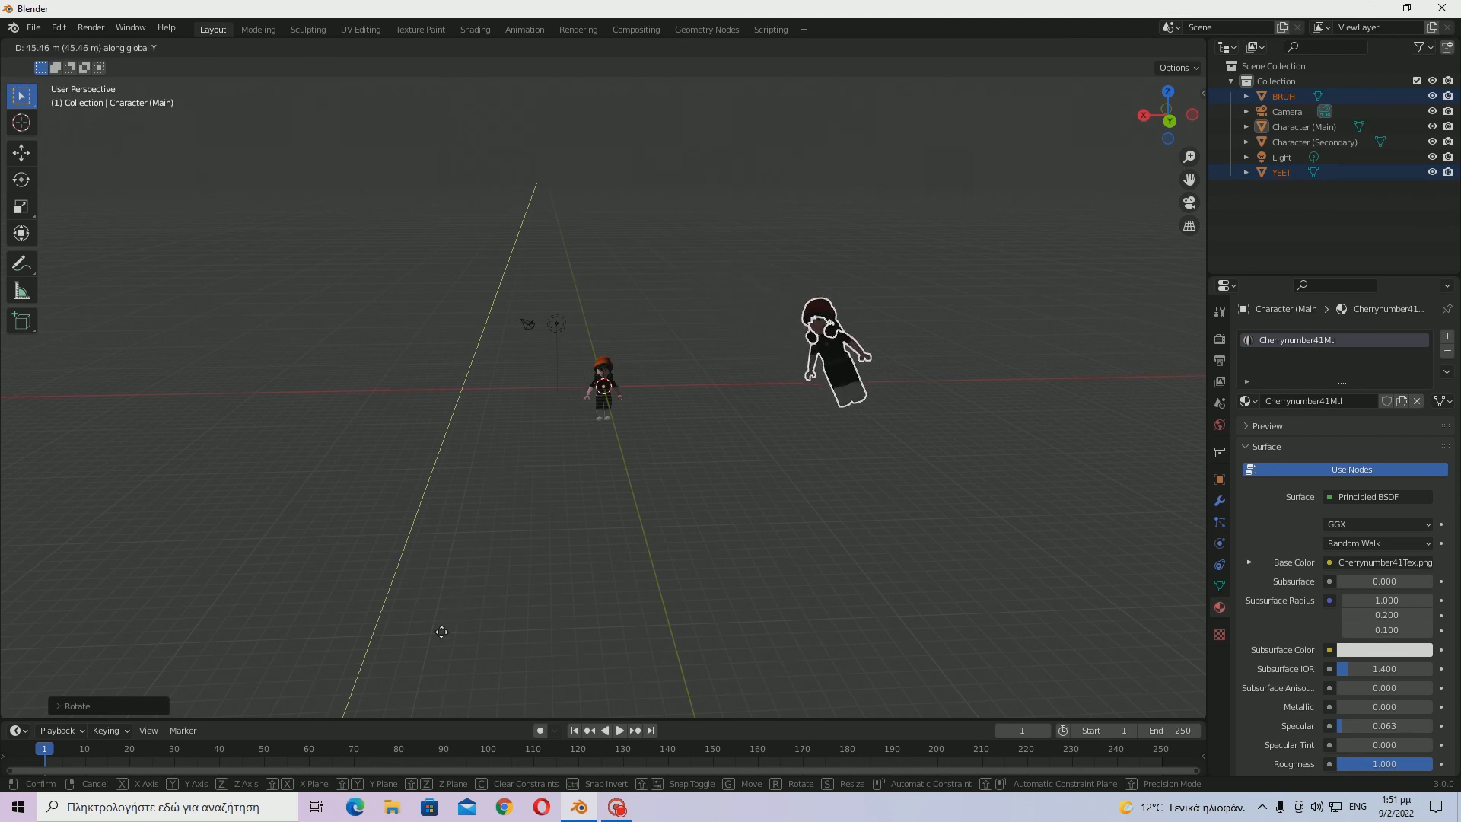
left_click(437, 649)
scroll(603, 451, "down", 10)
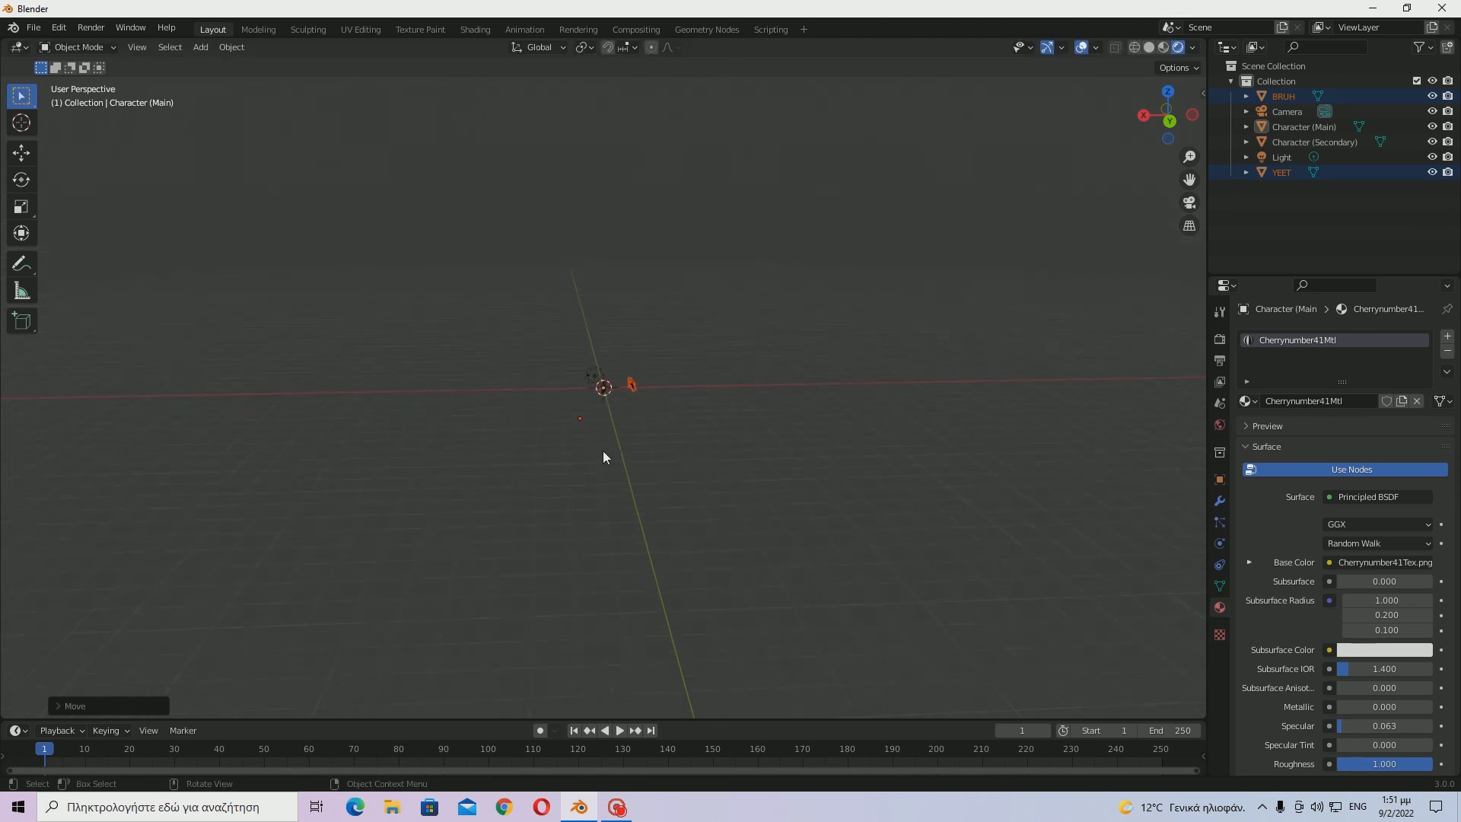
scroll(601, 456, "up", 9)
scroll(601, 460, "down", 5)
middle_click_drag(600, 463, 666, 458)
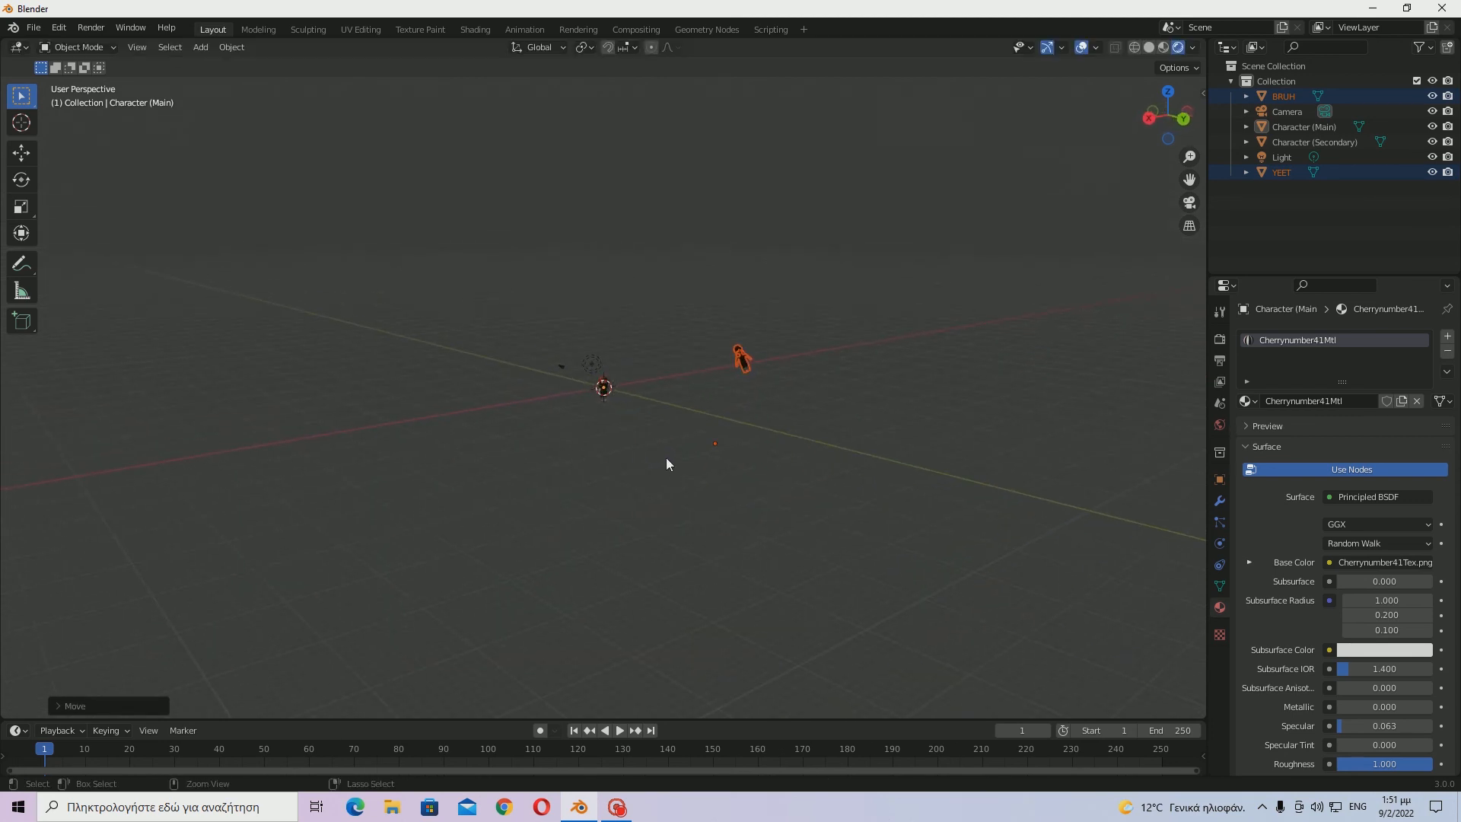
Undo all the trial moves and rotations of BRUH and YEET, back to their upright placement.
key("ctrl+z")
key("ctrl+z")
key("ctrl+z")
key("ctrl+z")
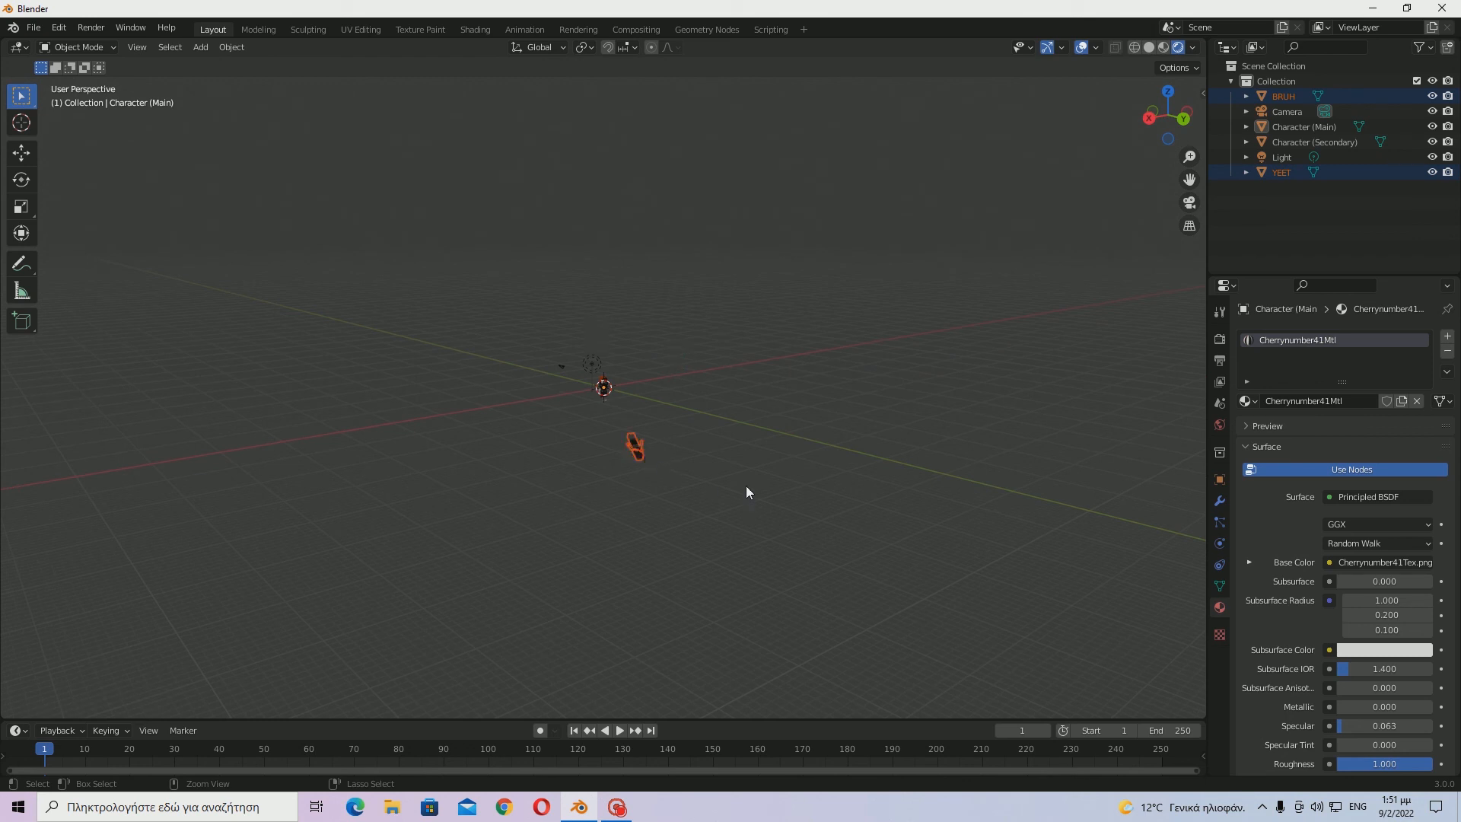
key("ctrl+z")
key("ctrl+z")
key("ctrl+z")
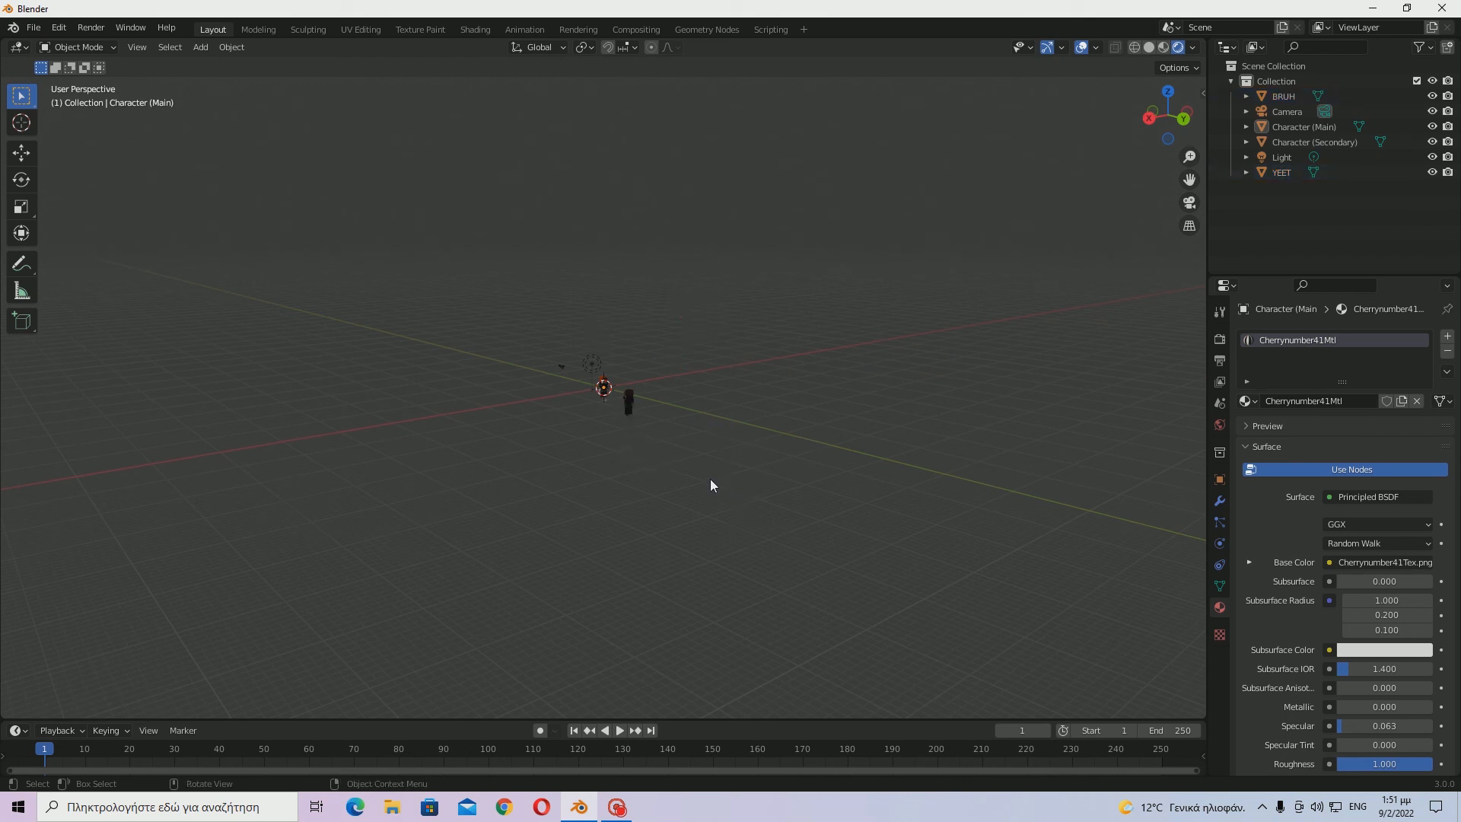
middle_click_drag(710, 478, 616, 496)
key("ctrl+z")
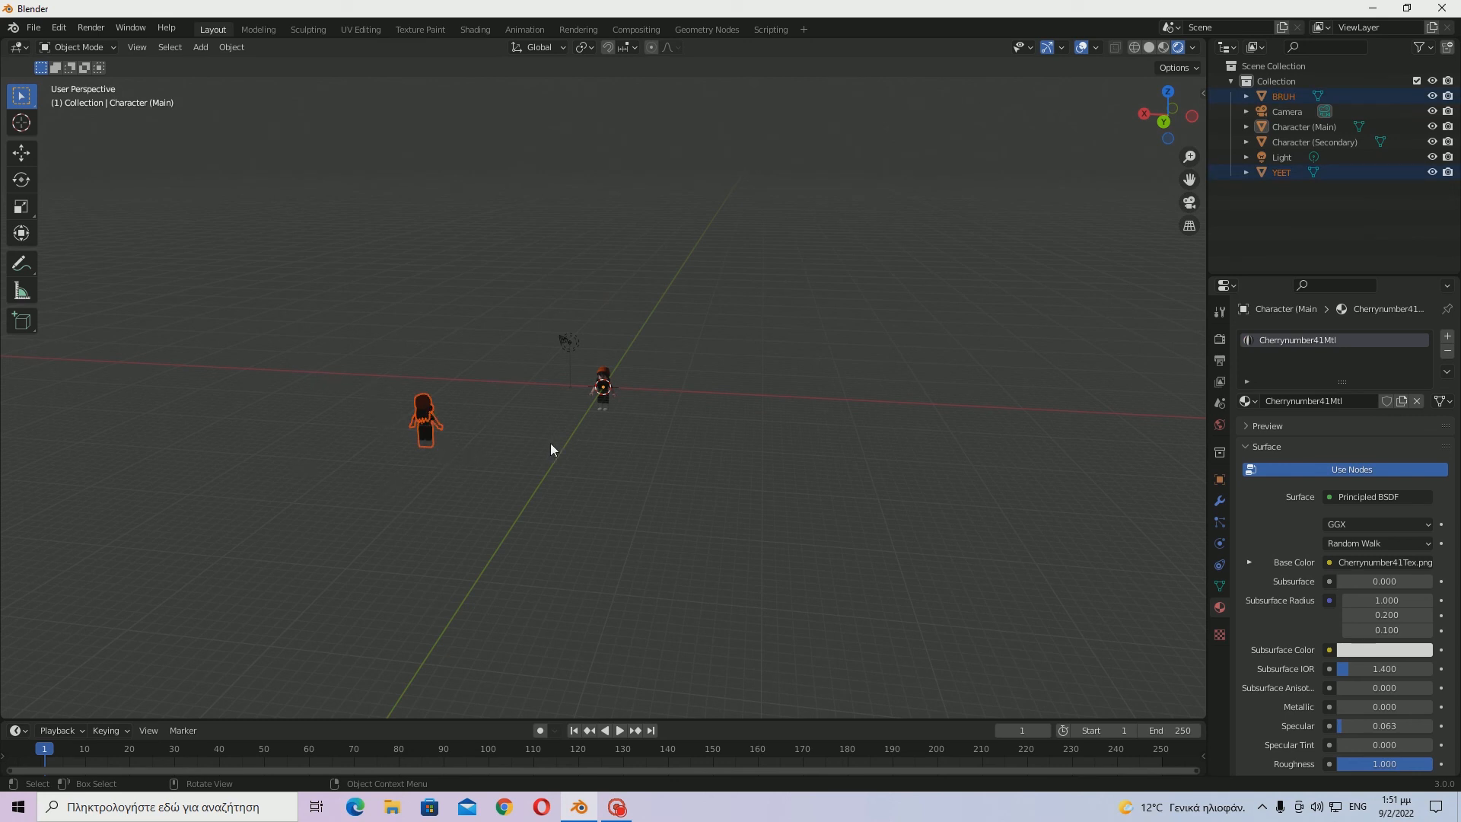
Hide Character (Main) and Character (Secondary) in the viewport, and select YEET and BRUH together.
scroll(550, 445, "up", 3)
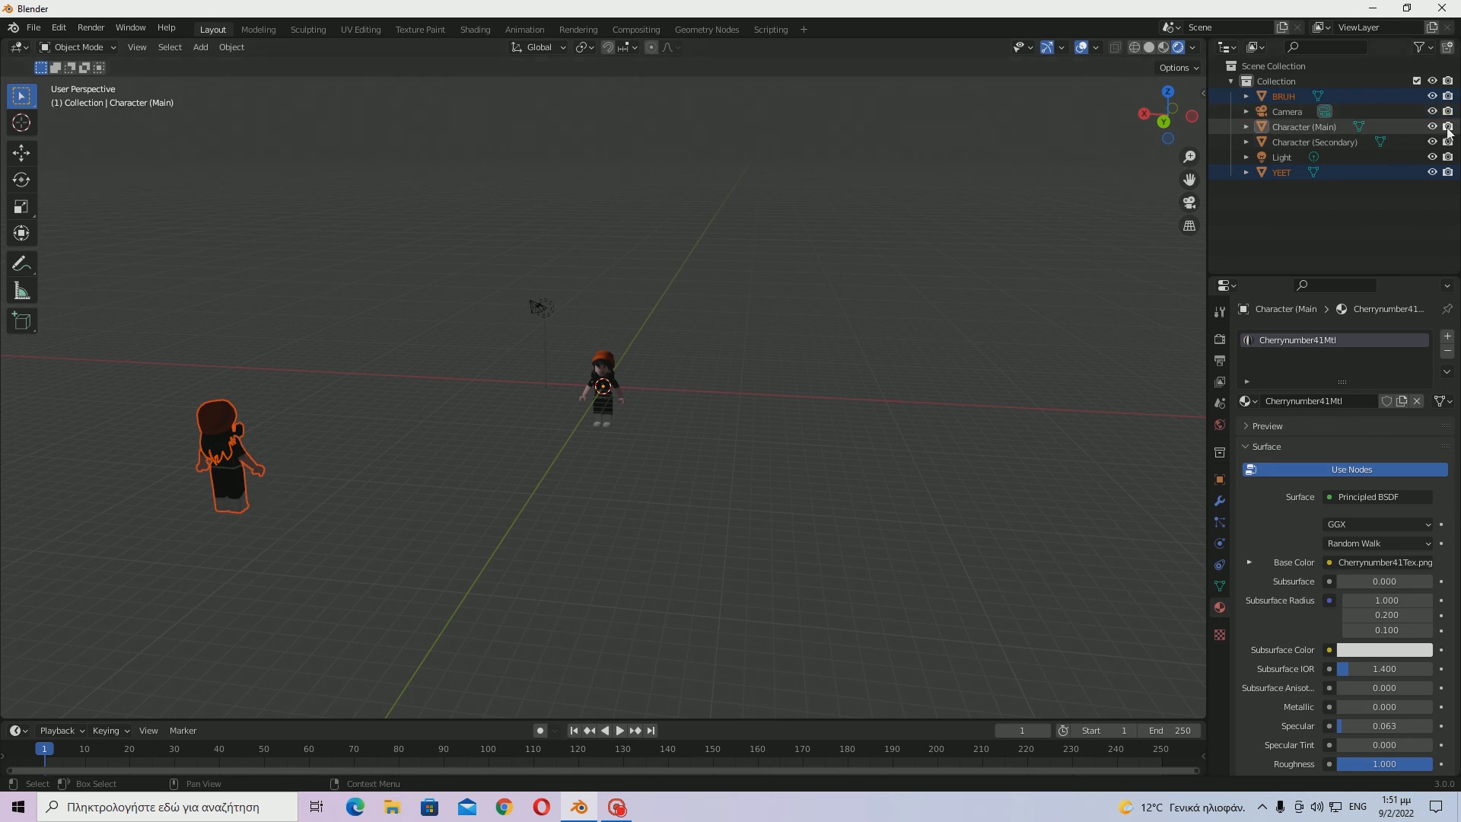
left_click_drag(1432, 127, 1432, 142)
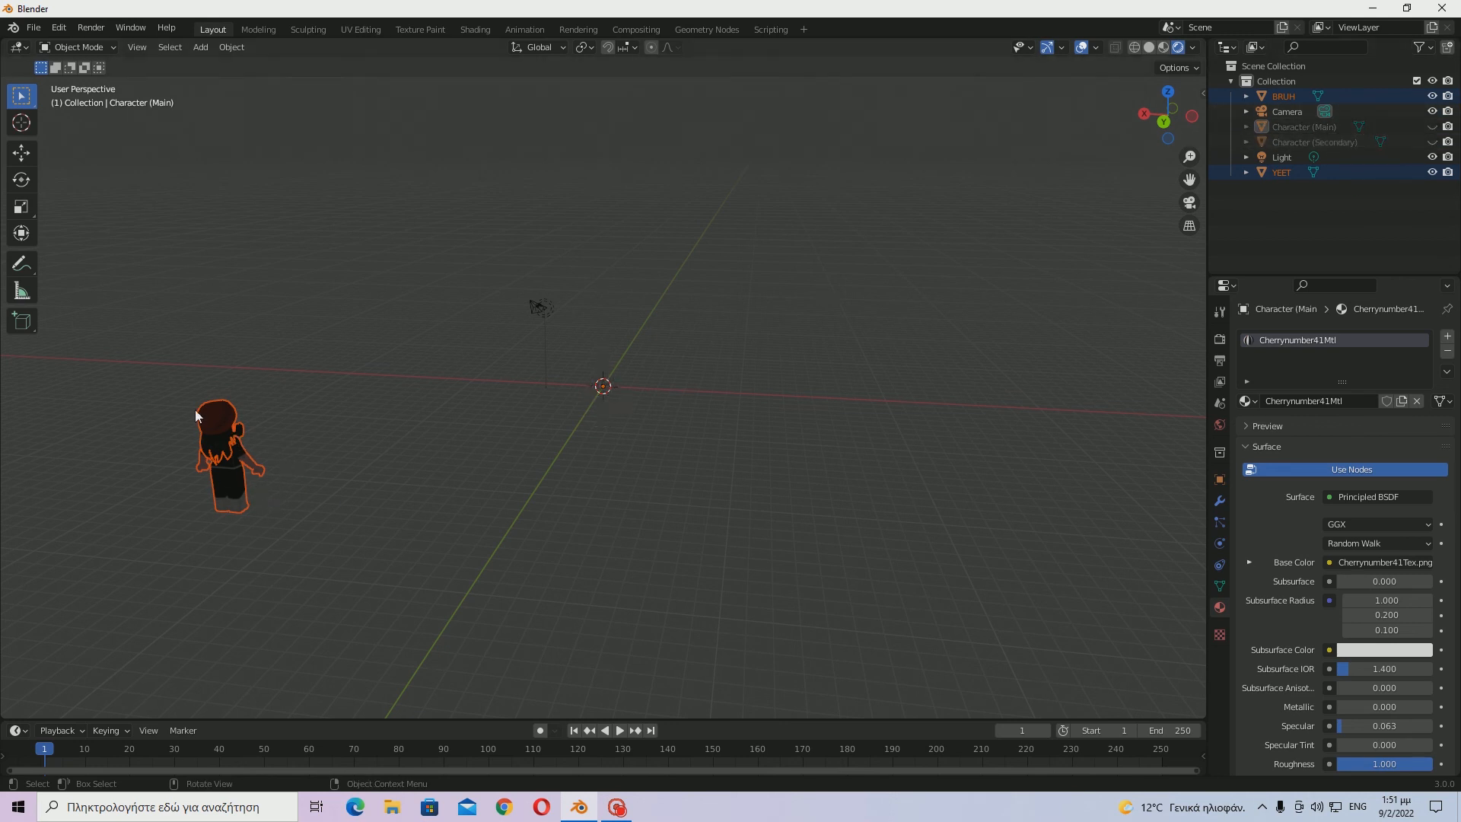
left_click_drag(178, 368, 263, 477)
left_click(226, 461, "shift")
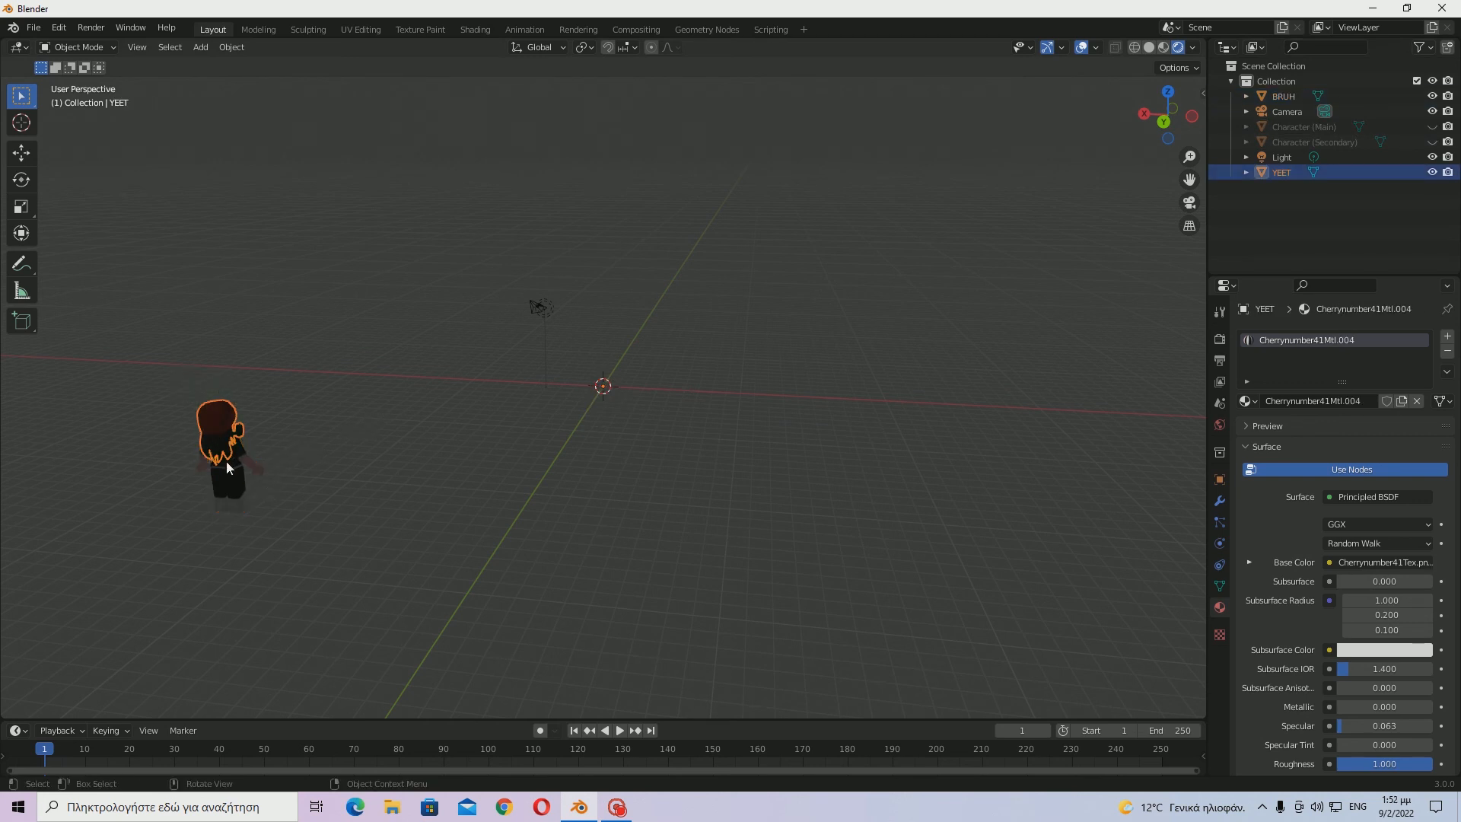
left_click(231, 481, "shift")
In Edit Mode, move all geometry of BRUH and YEET about -23.9 m along the global Y axis.
key("Tab")
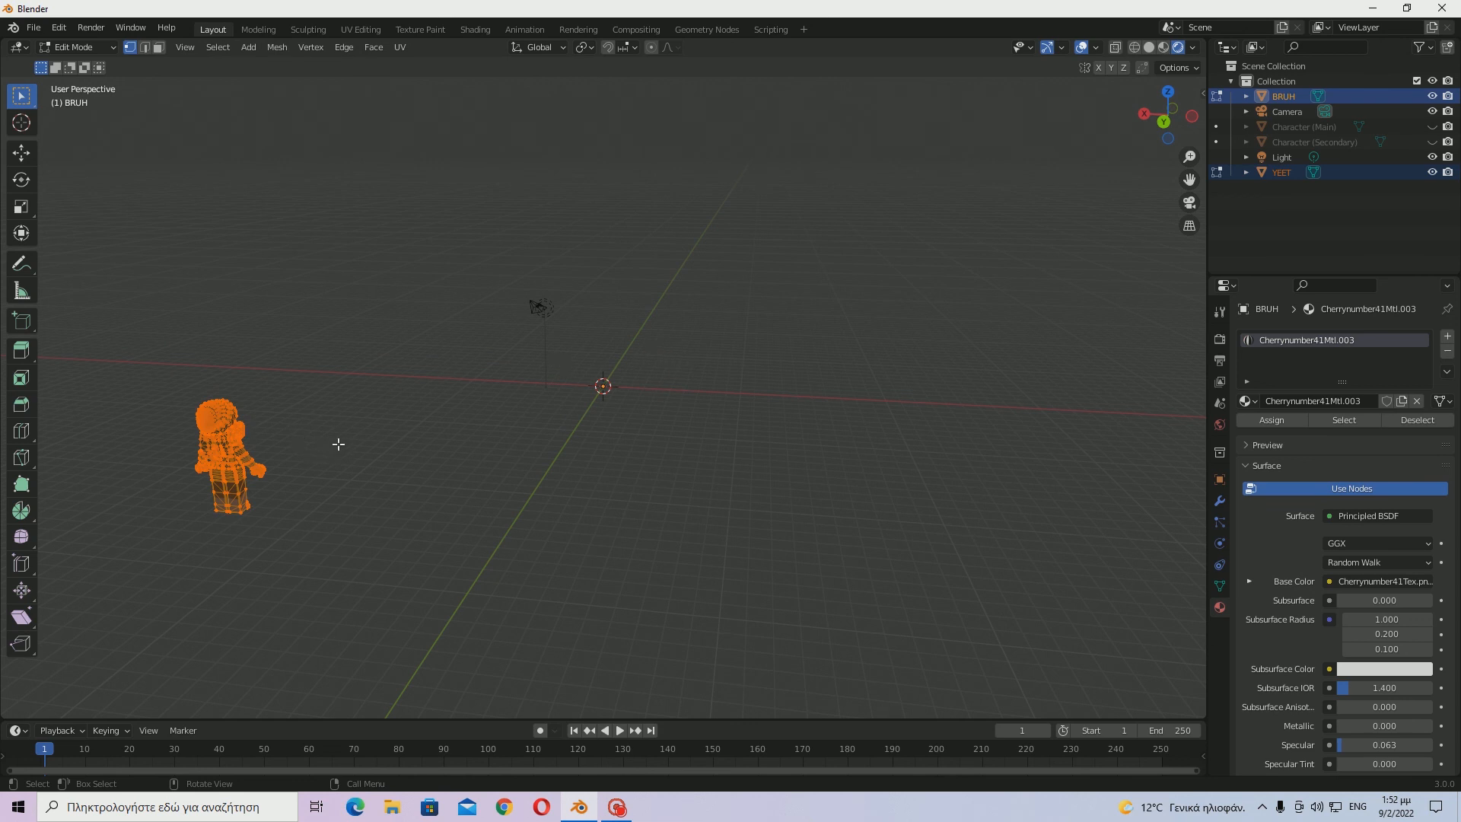
key("g")
key("y")
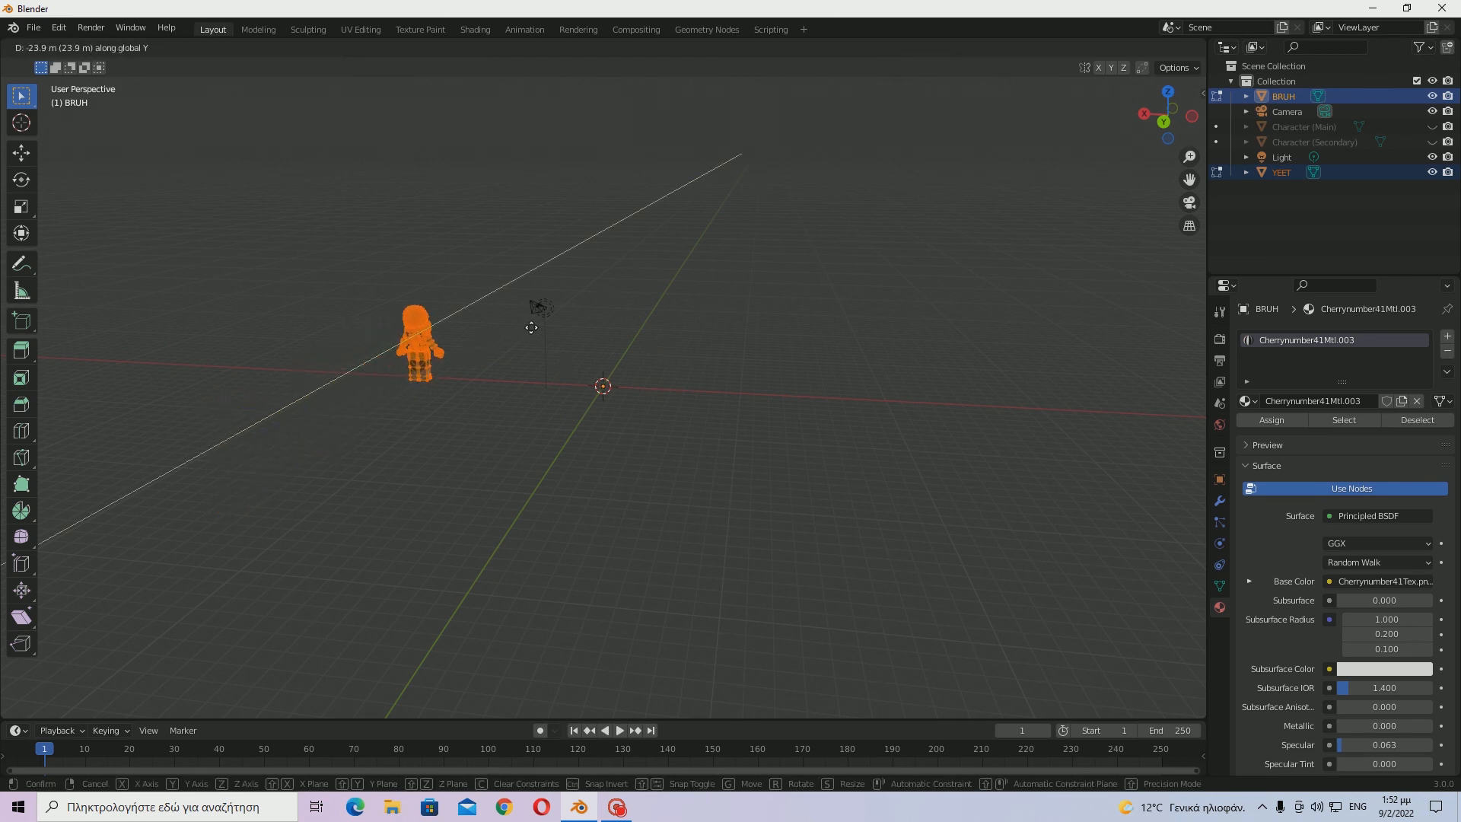
left_click(533, 328)
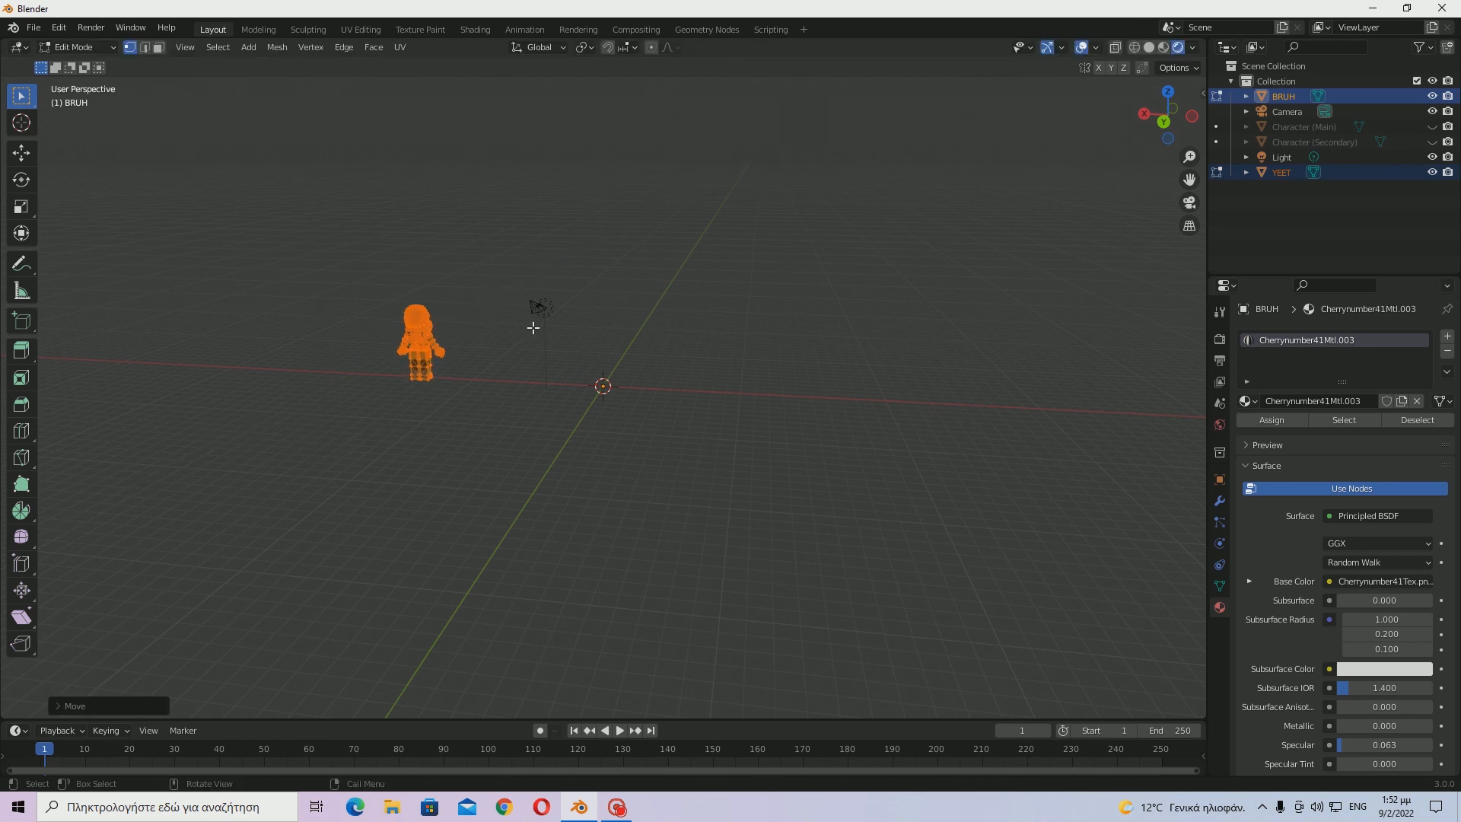
Move all geometry of BRUH and YEET about -14 m along global X and lower it along Z until it is centred on the world origin.
key("g")
key("x")
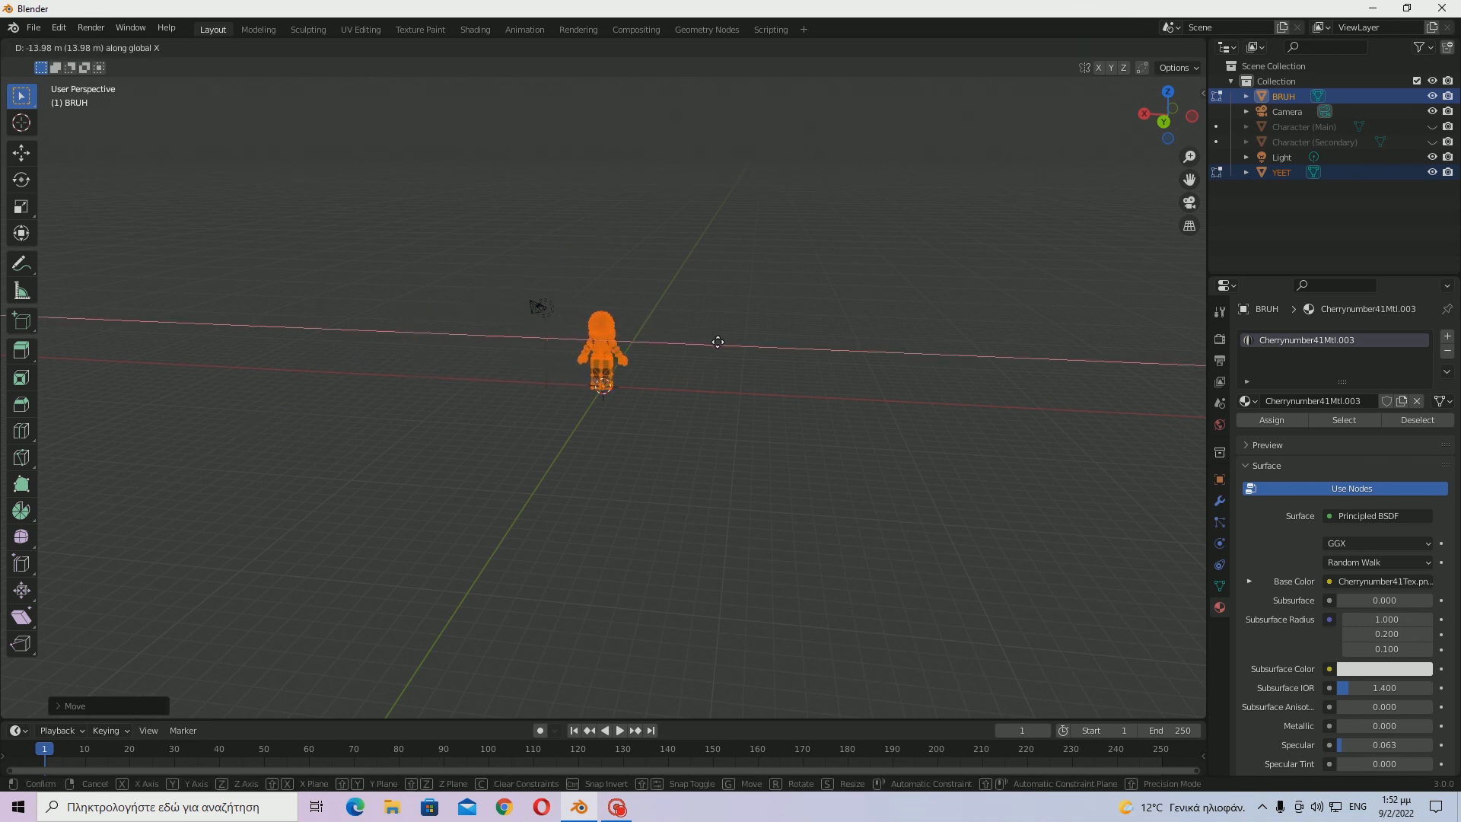
left_click(715, 342)
key("z")
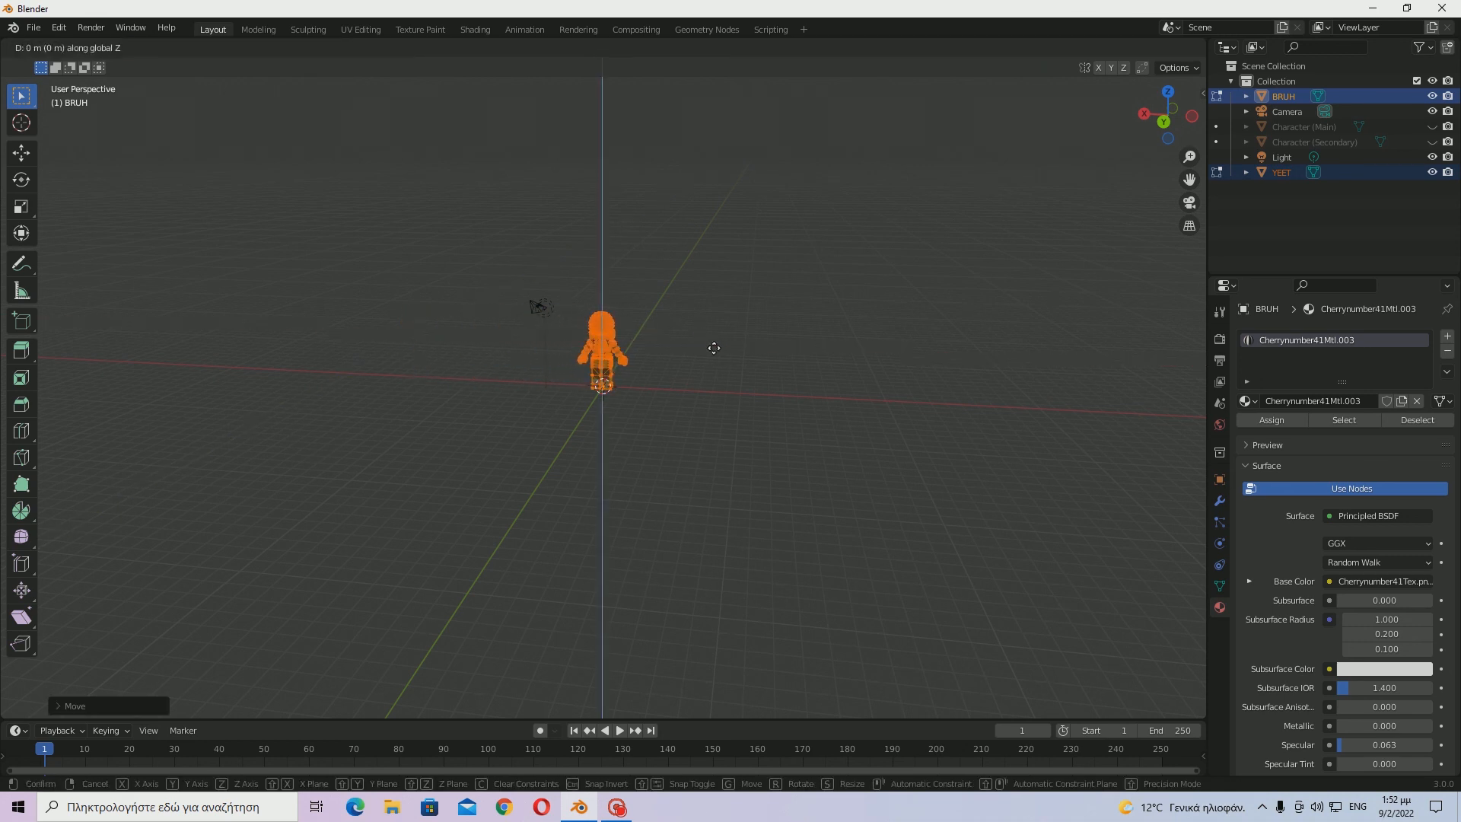
left_click(713, 376)
Rotate the BRUH and YEET geometry about 180° around the global Z axis to face the opposite way.
key("r")
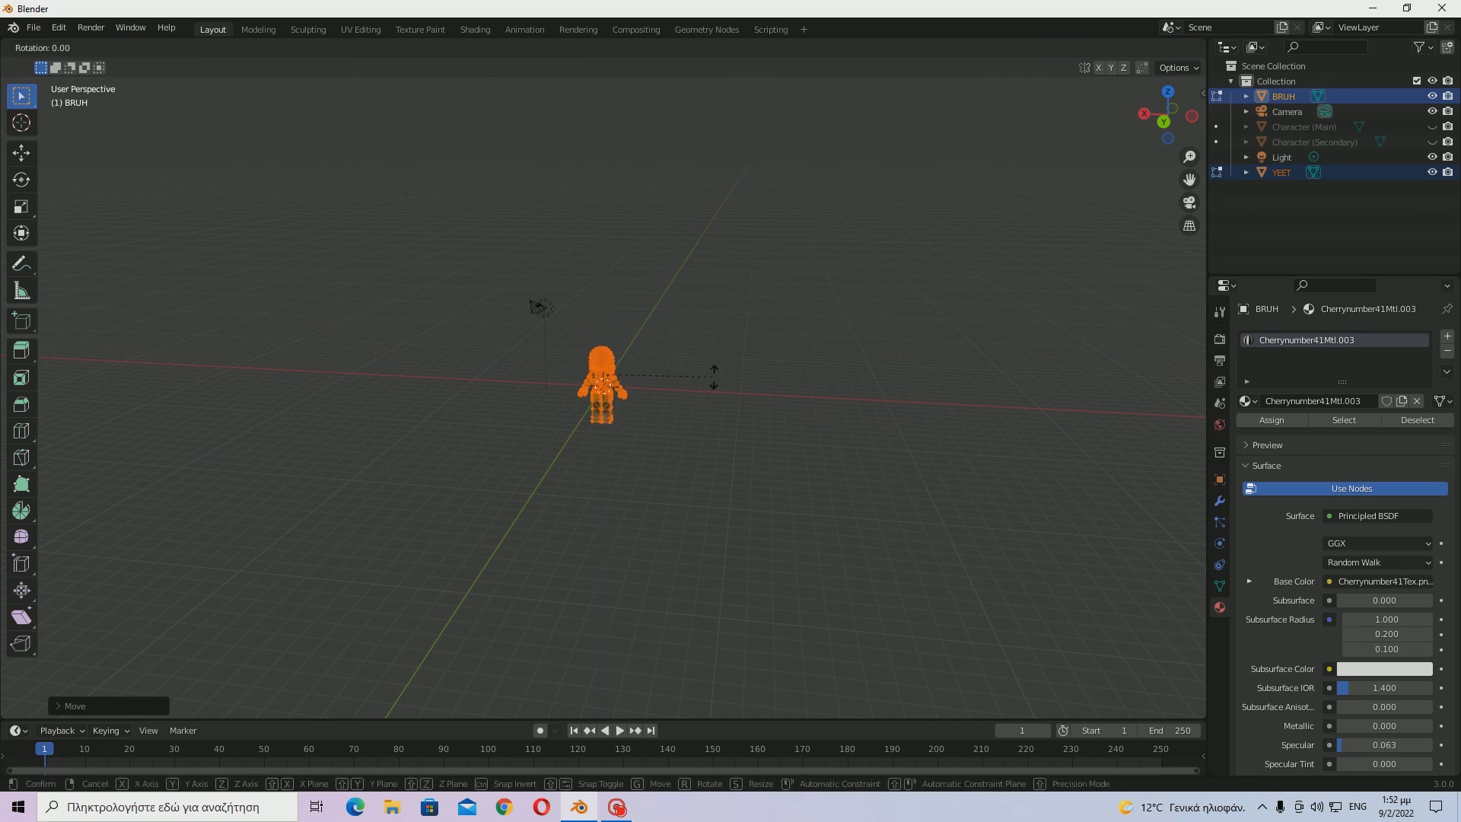
key("z")
left_click(487, 423)
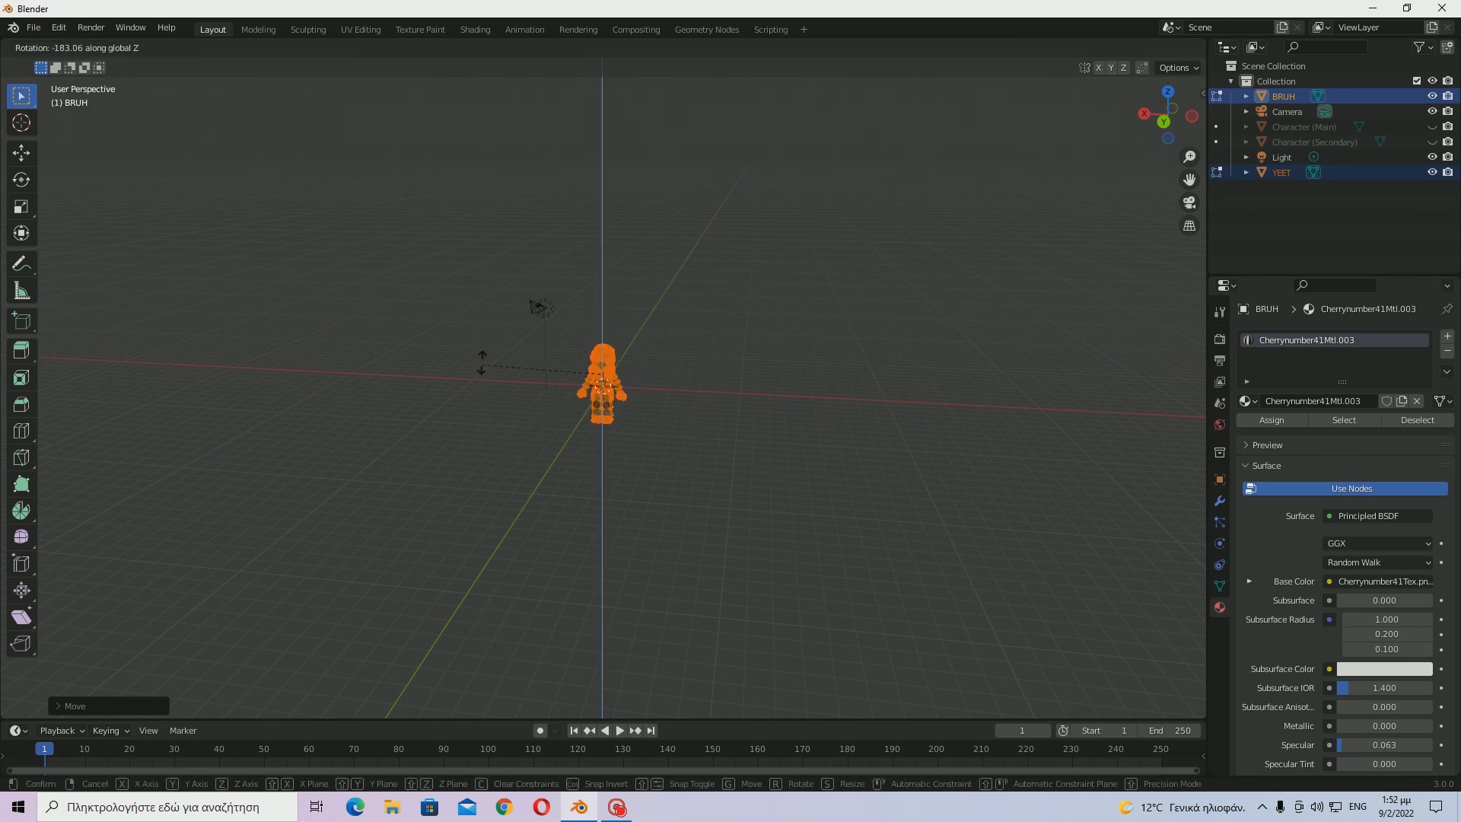
Lower the BRUH and YEET geometry about 0.15 m along the global Z axis.
middle_click_drag(488, 423, 583, 374)
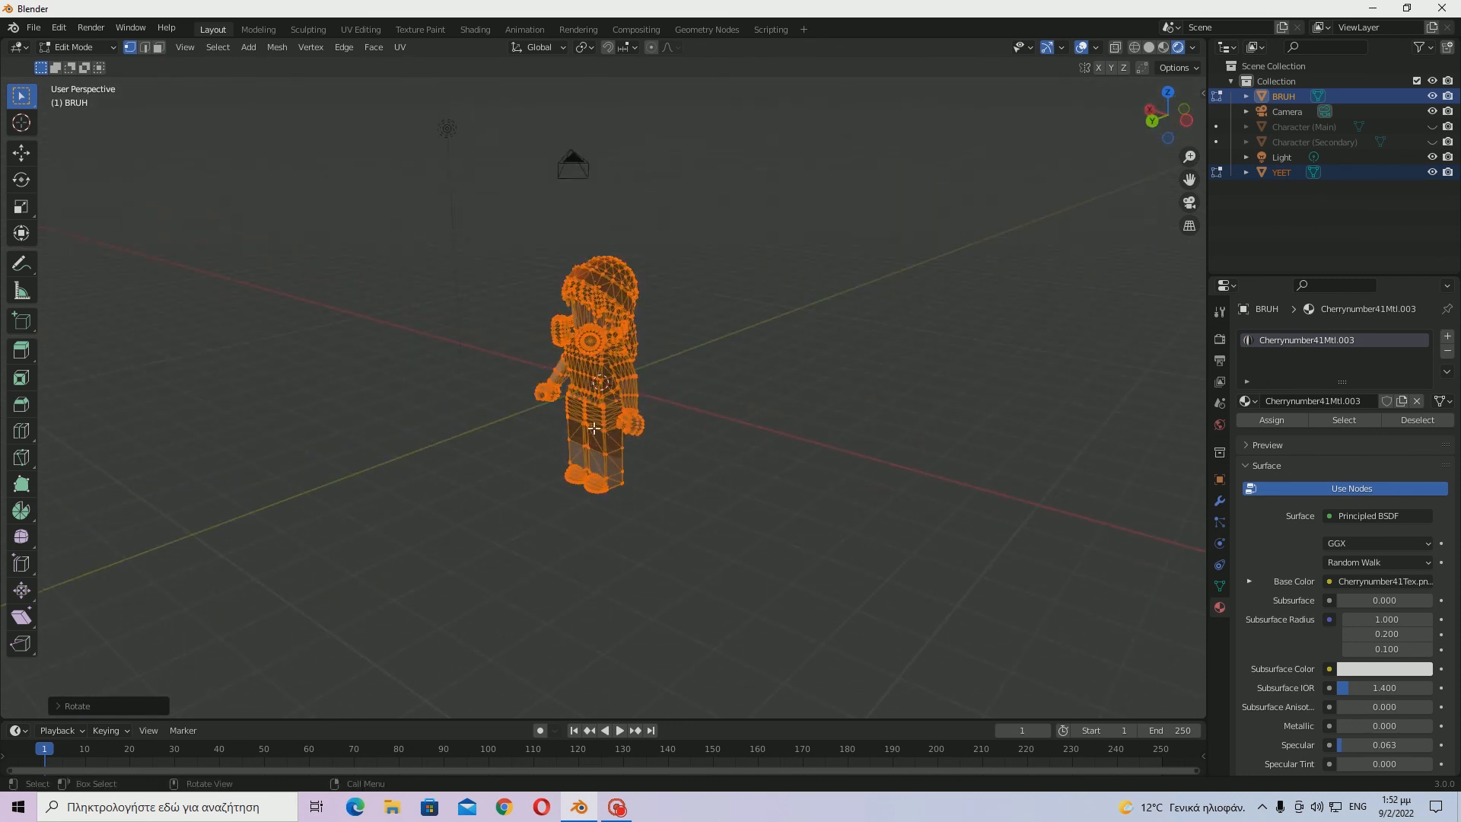
key("g")
key("z")
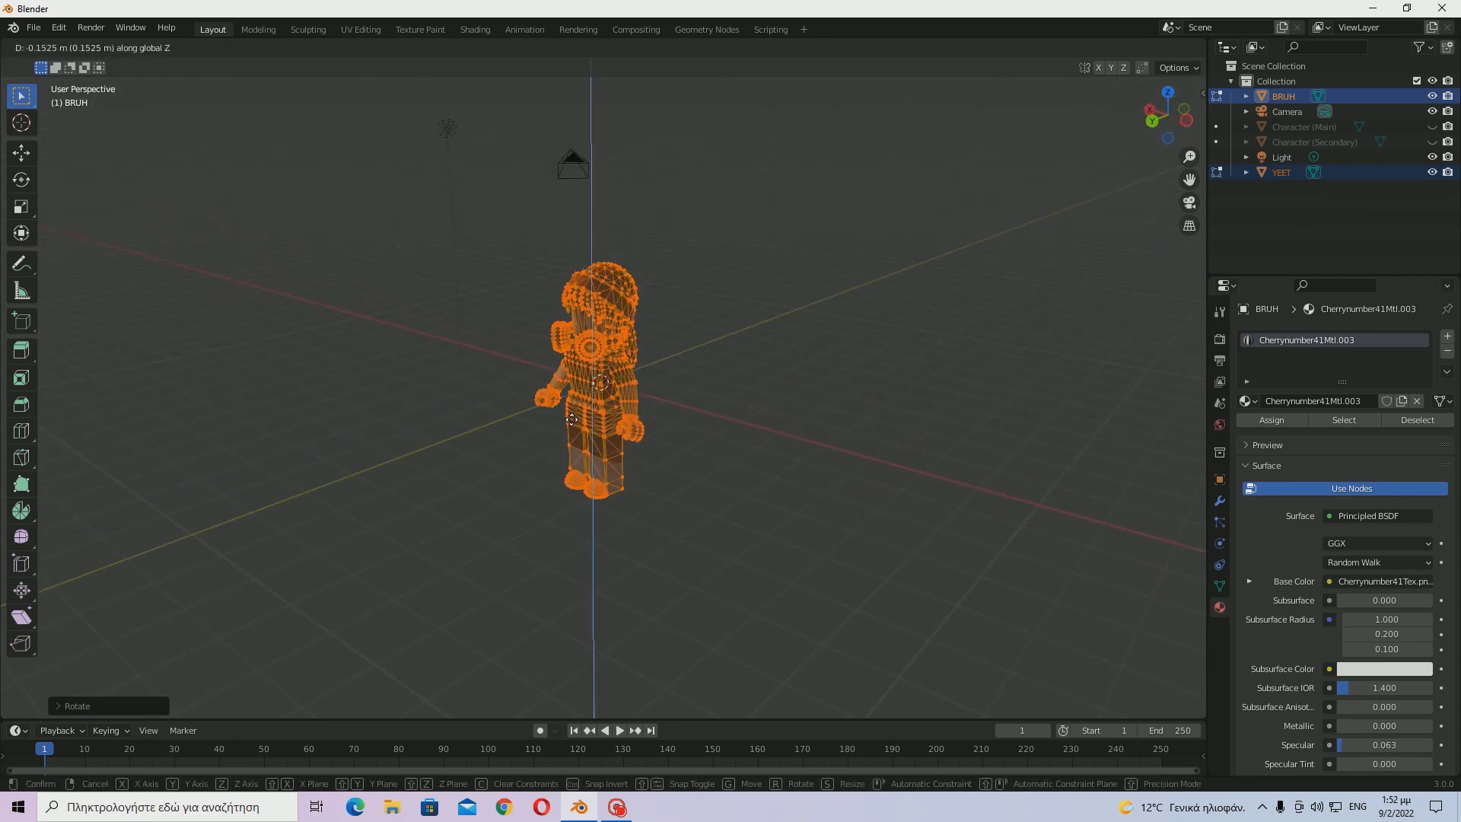
left_click(572, 420)
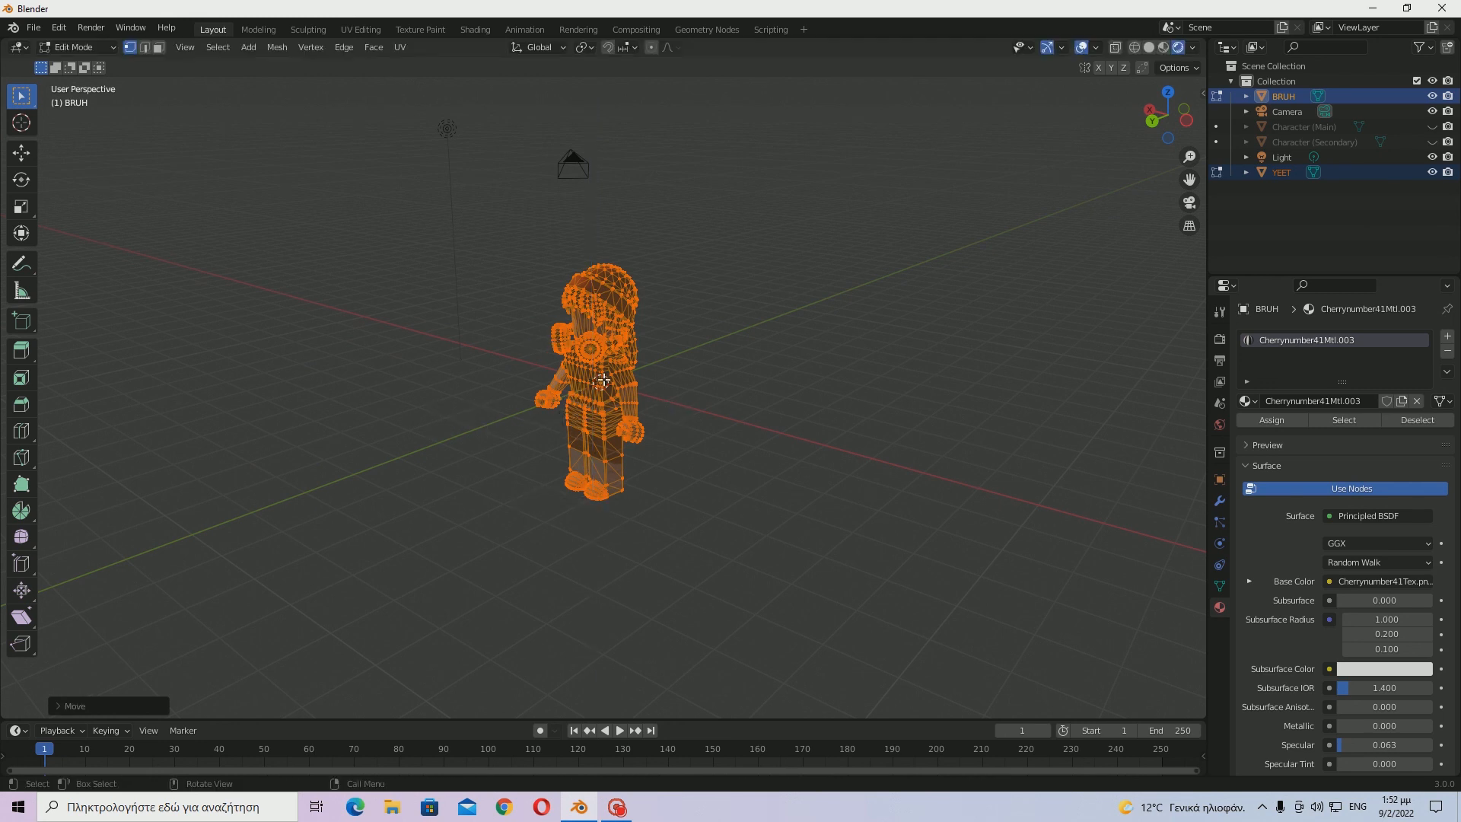
Unhide Character (Main) and Character (Secondary), align the BRUH and YEET geometry with them, and check the overlap up close.
left_click(1432, 142)
left_click(1431, 126)
middle_click_drag(971, 386, 946, 417)
scroll(1011, 417, "up", 3)
key("g")
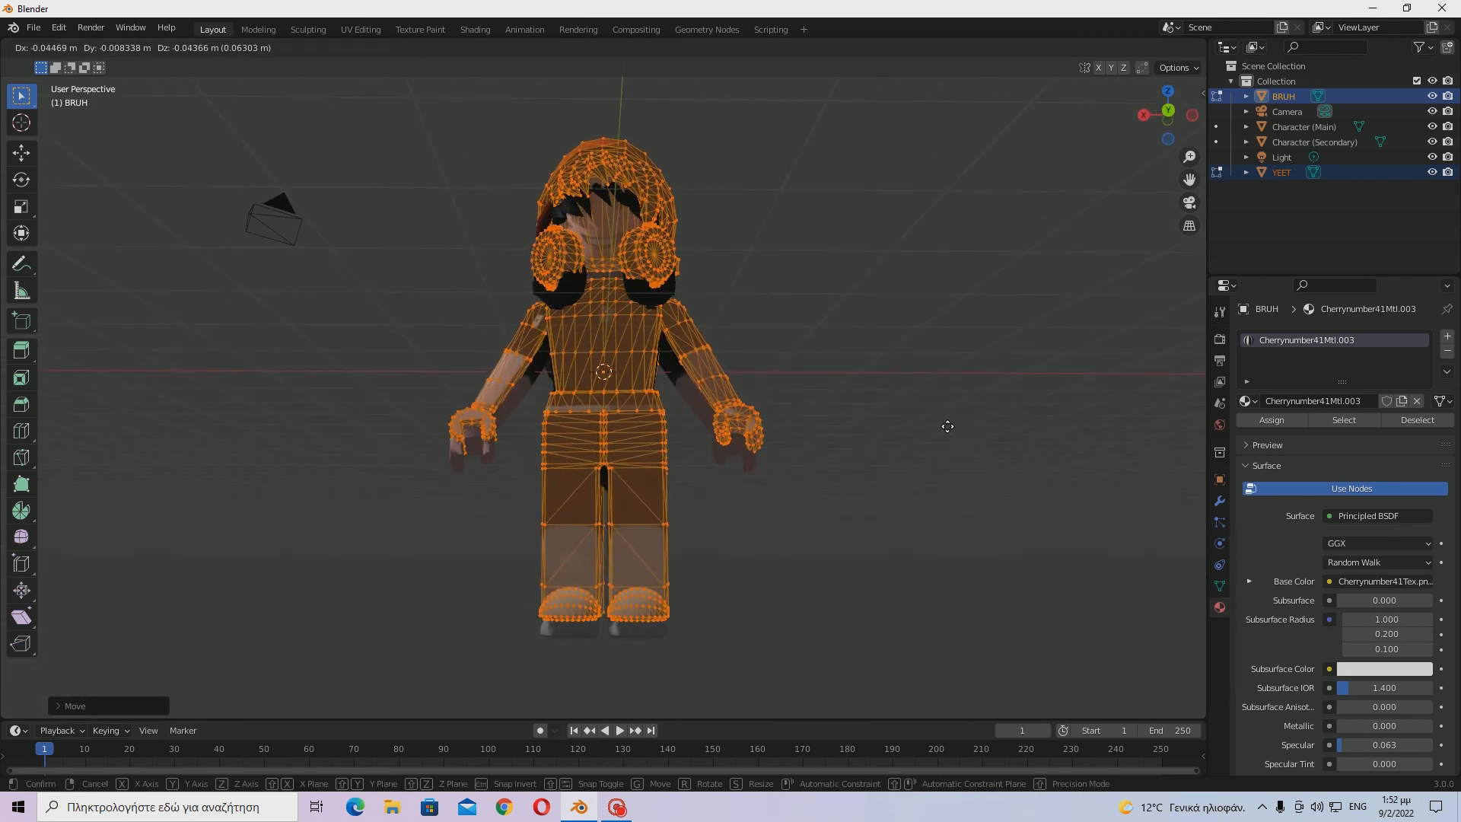
key("x")
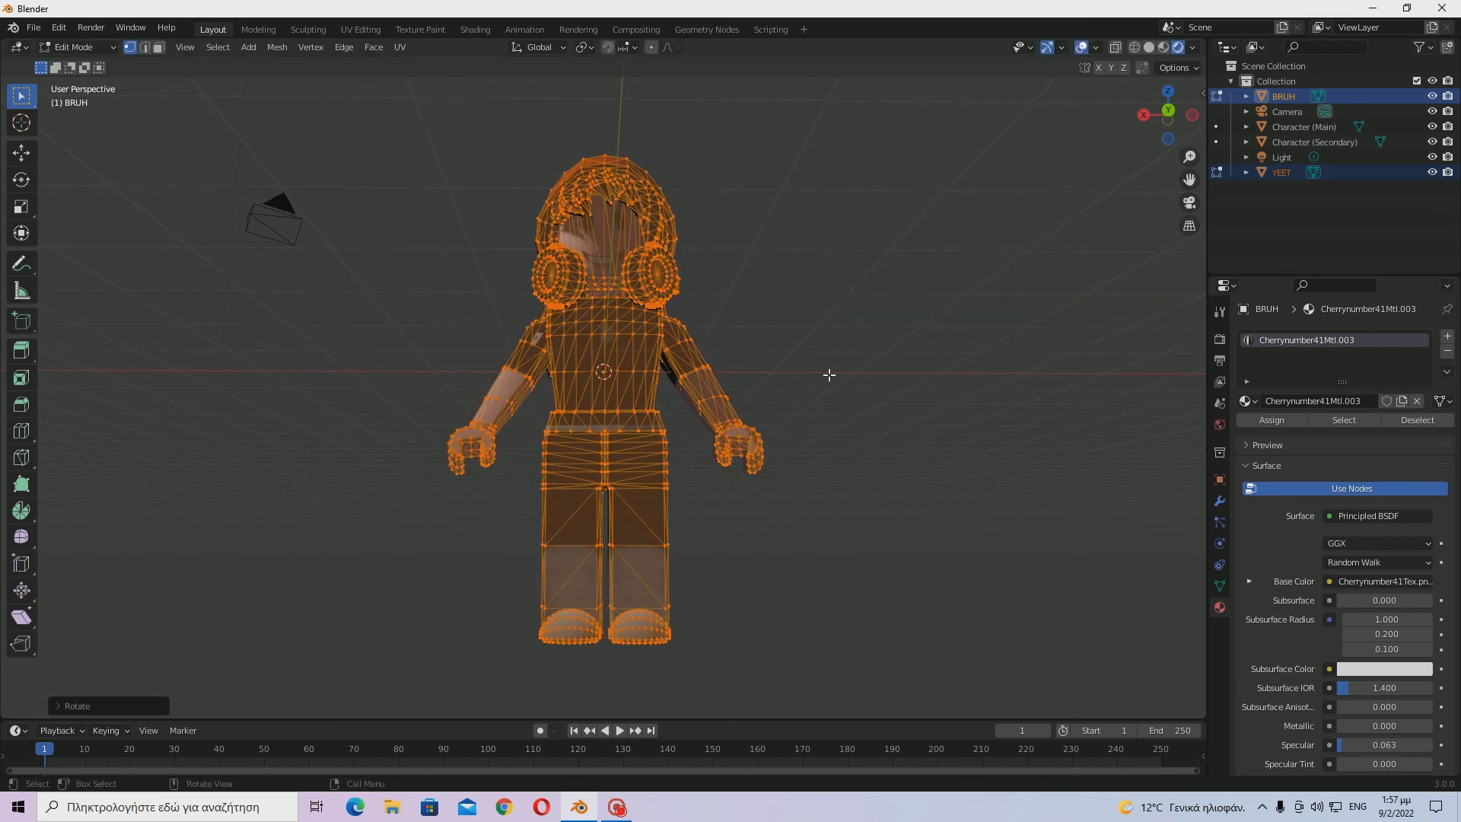
middle_click_drag(776, 300, 794, 338)
scroll(814, 336, "up", 1)
scroll(794, 338, "up", 1)
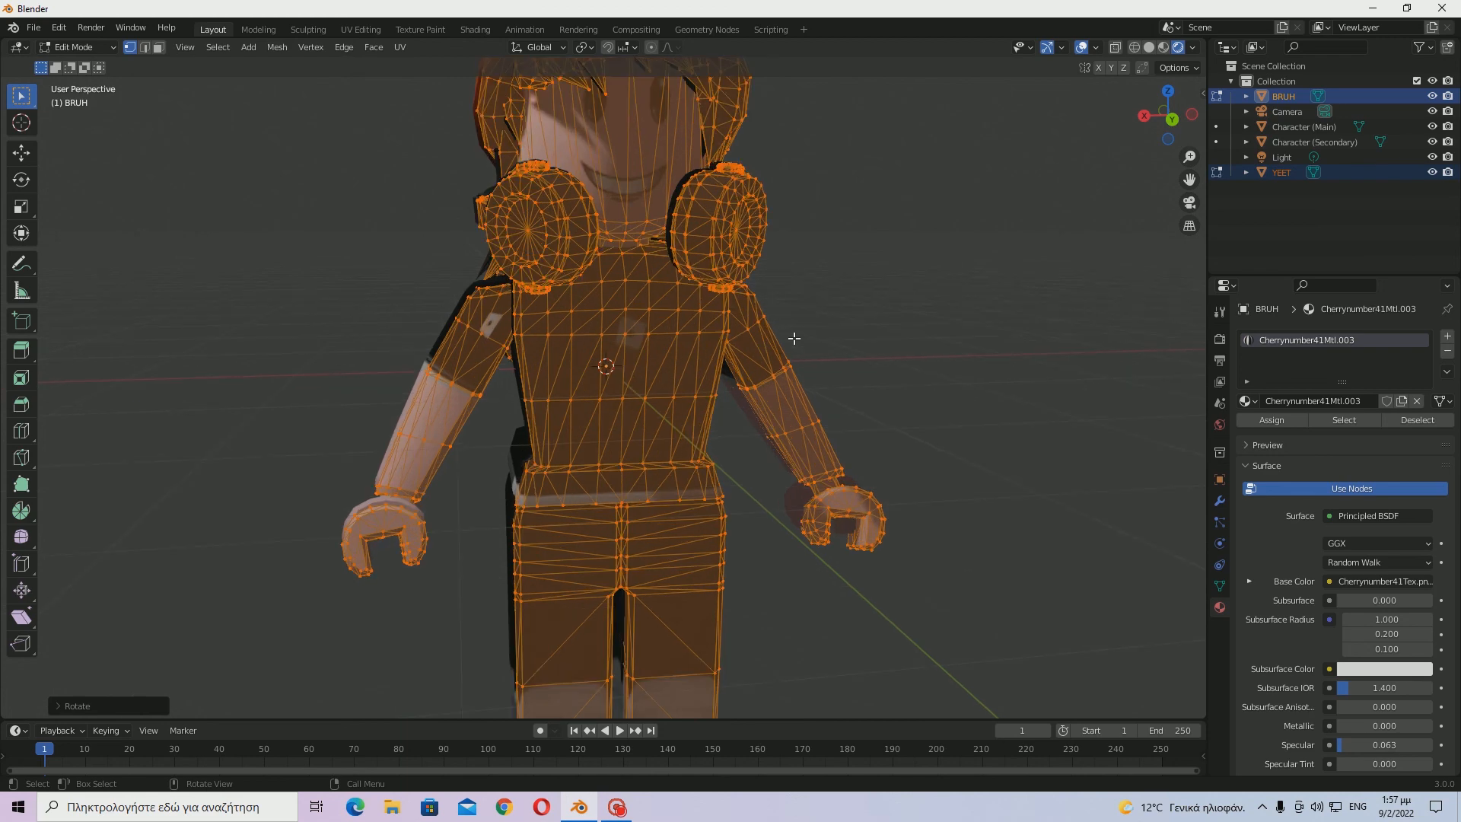
scroll(794, 339, "down", 3)
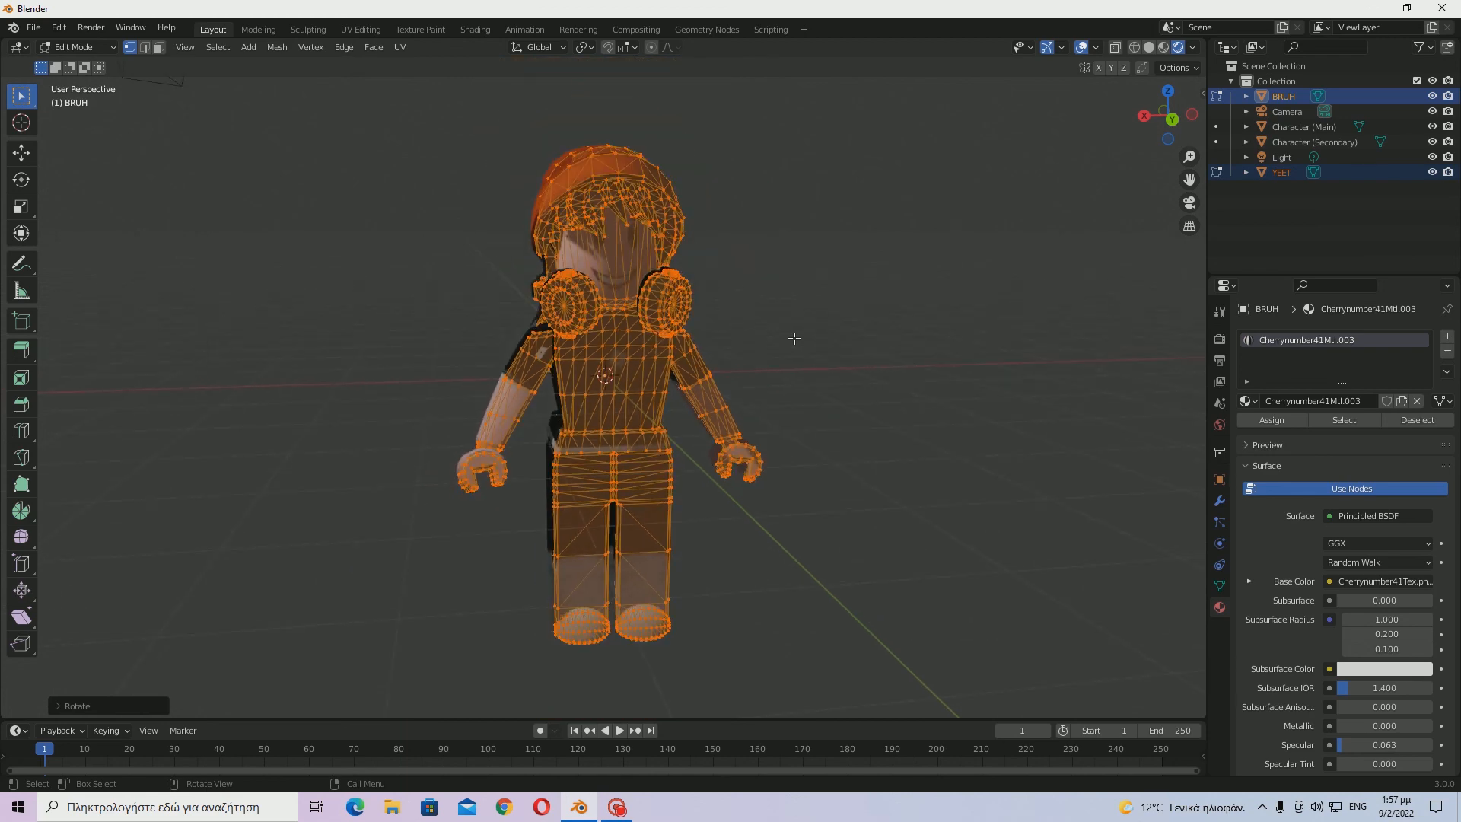